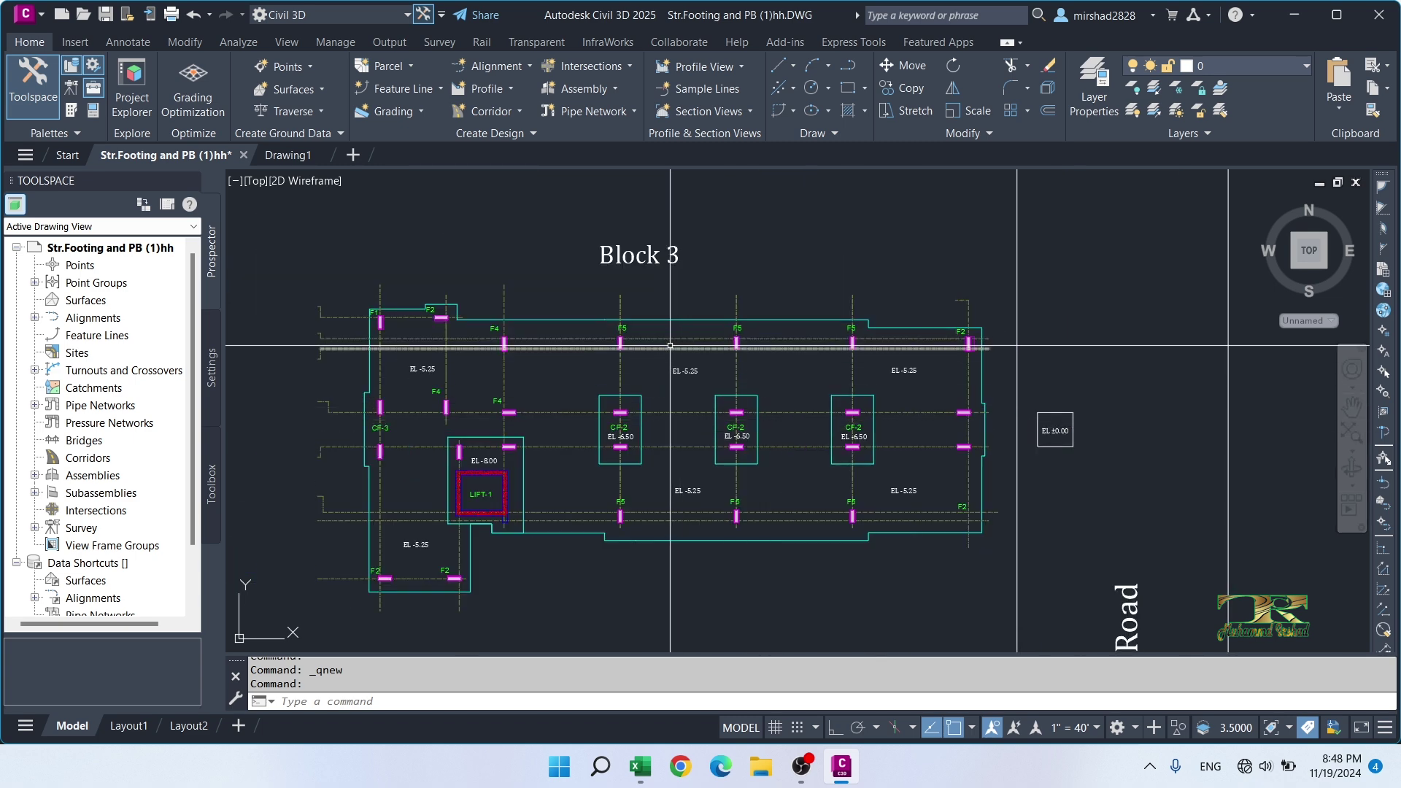
Step: Examine the elevation labels of the Block 3 footing plan: the general area, CF-2 footings, LIFT-1 pit and reference level box
scroll(642, 311, up, 2)
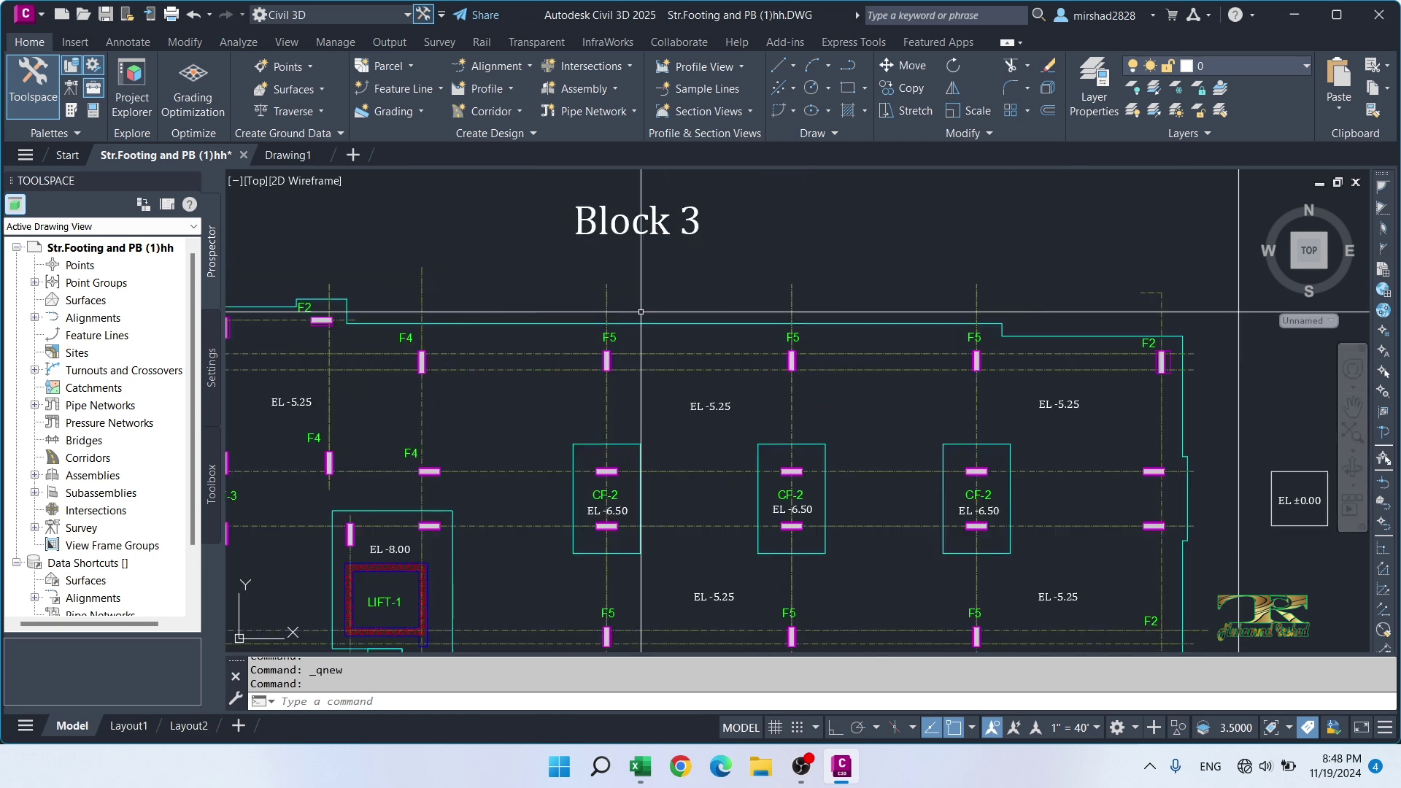
scroll(738, 340, up, 2)
scroll(824, 367, up, 2)
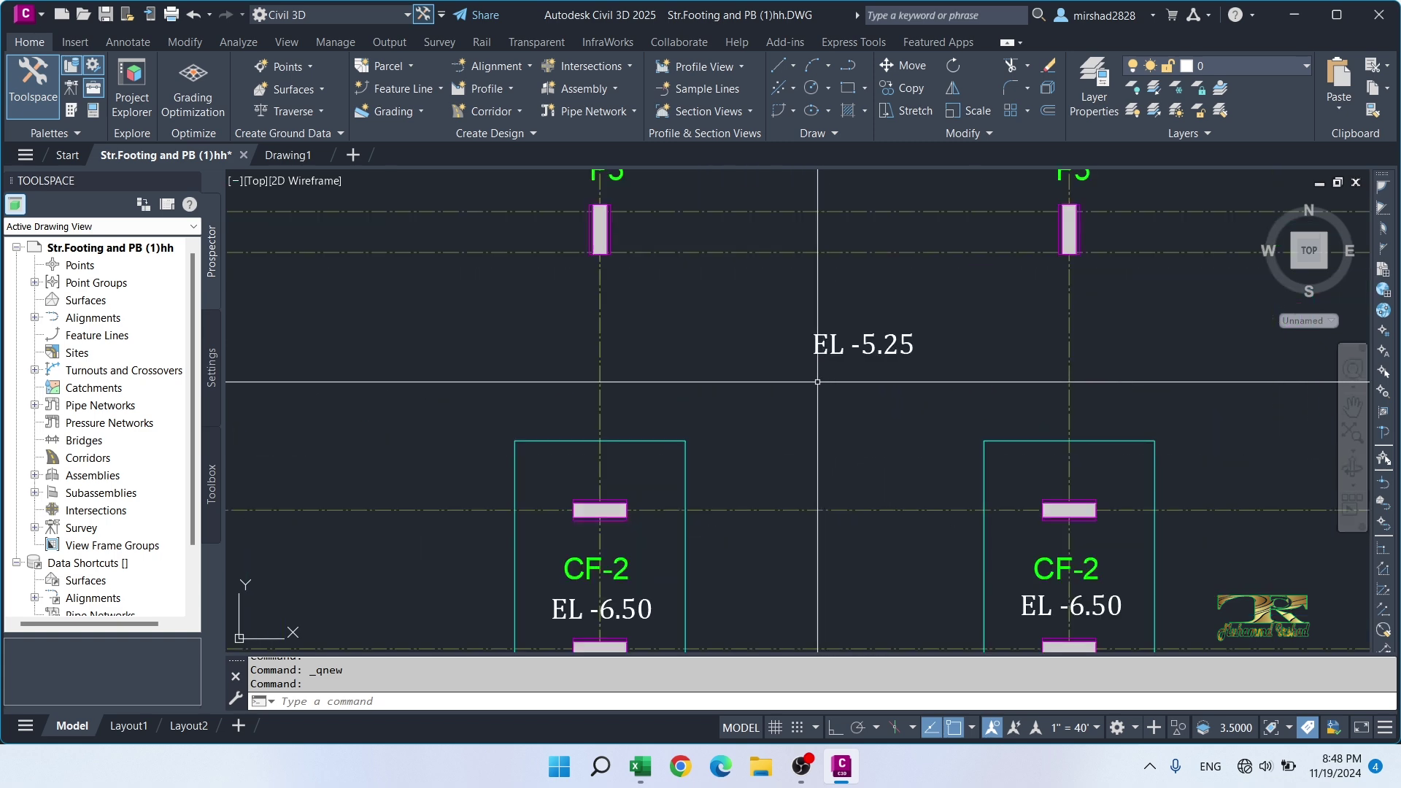
scroll(818, 382, down, 2)
scroll(970, 525, up, 4)
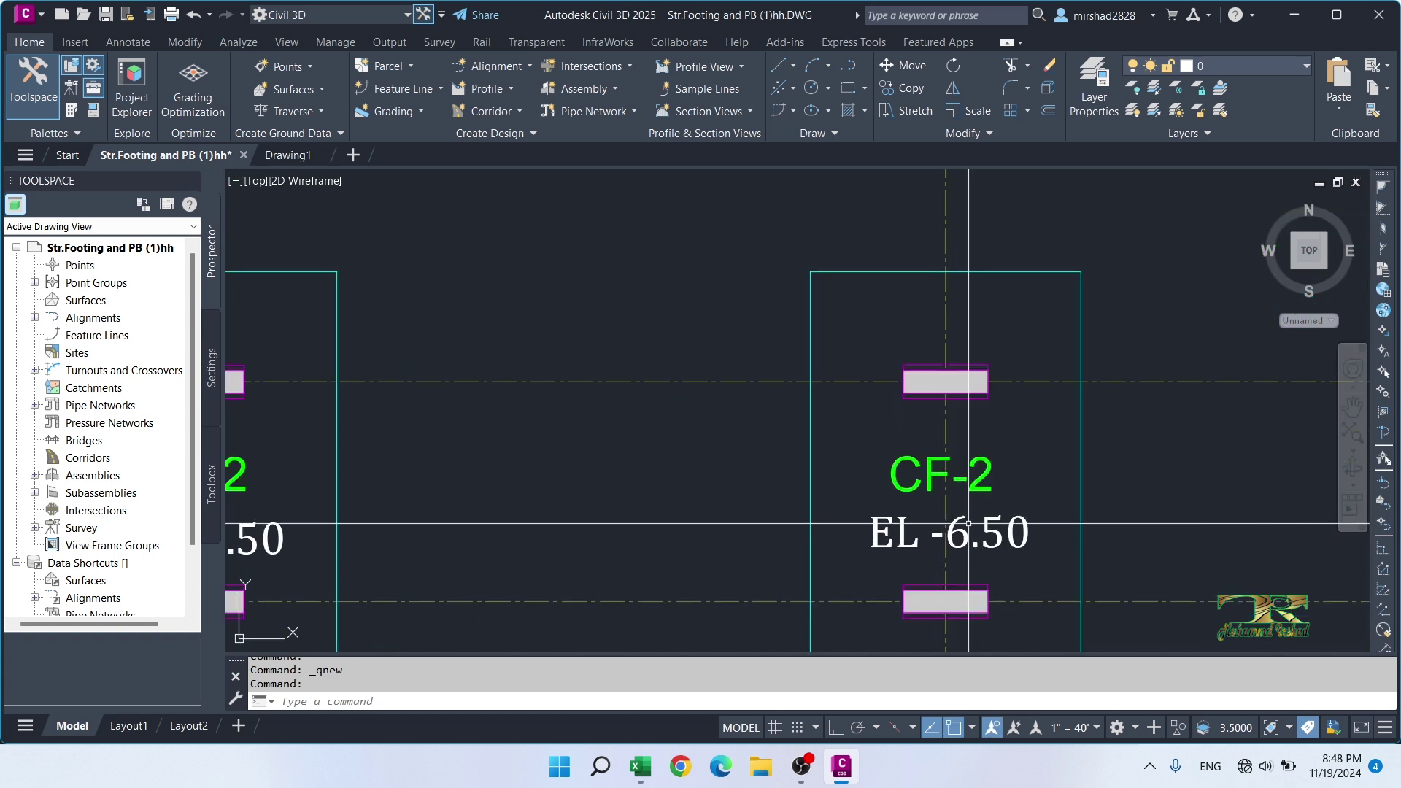
scroll(971, 544, down, 1)
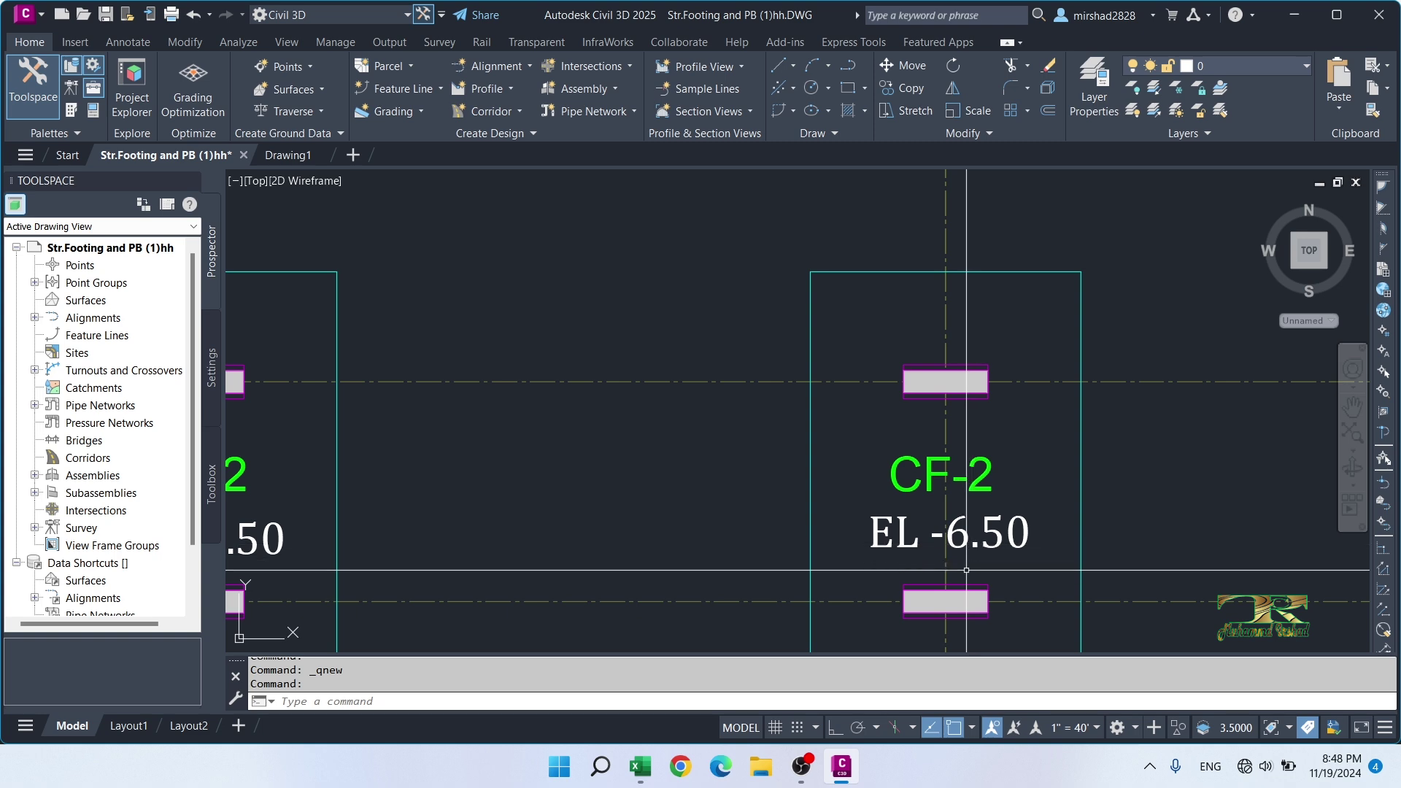
scroll(883, 531, down, 3)
middle_drag(882, 531, 1010, 378)
scroll(581, 487, up, 4)
middle_drag(584, 489, 730, 521)
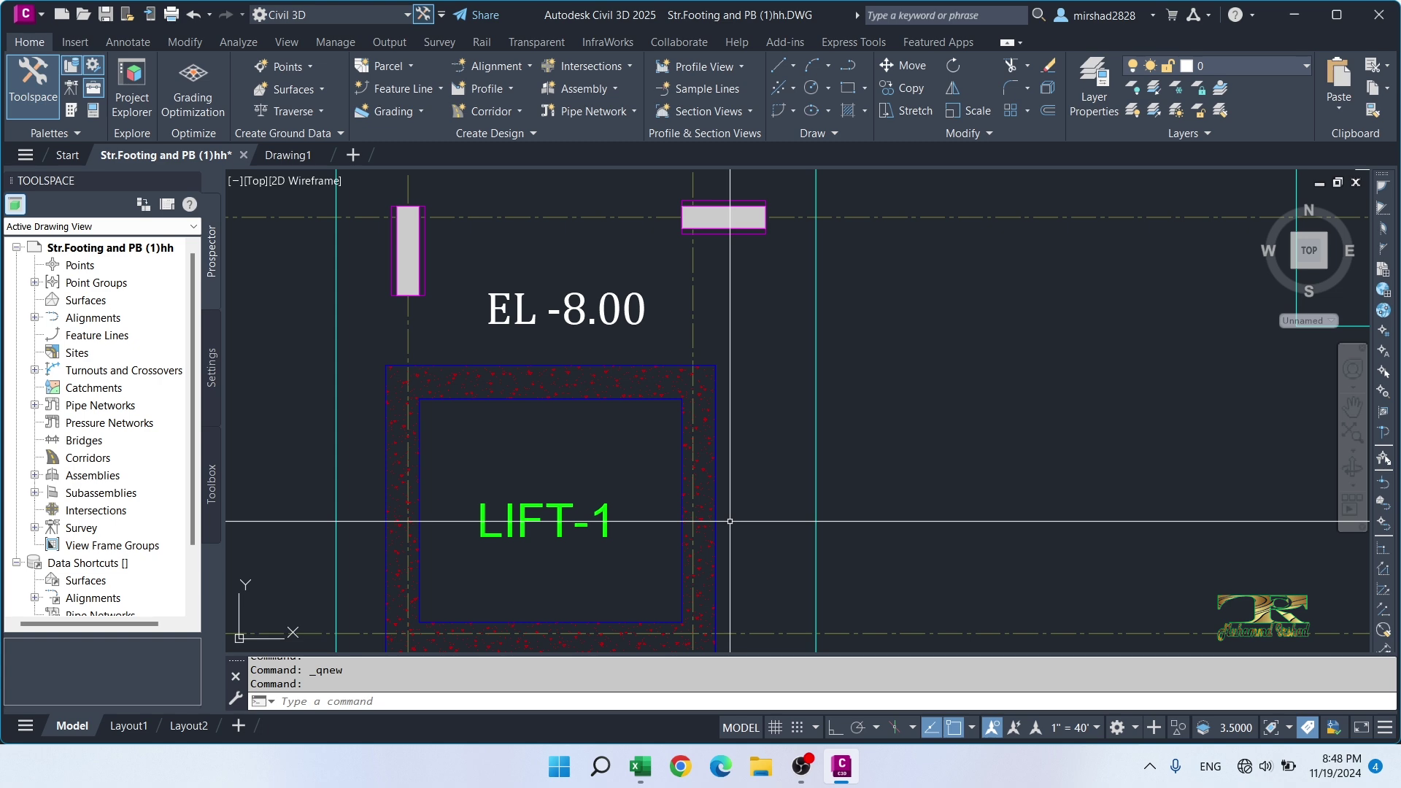
middle_drag(730, 521, 945, 458)
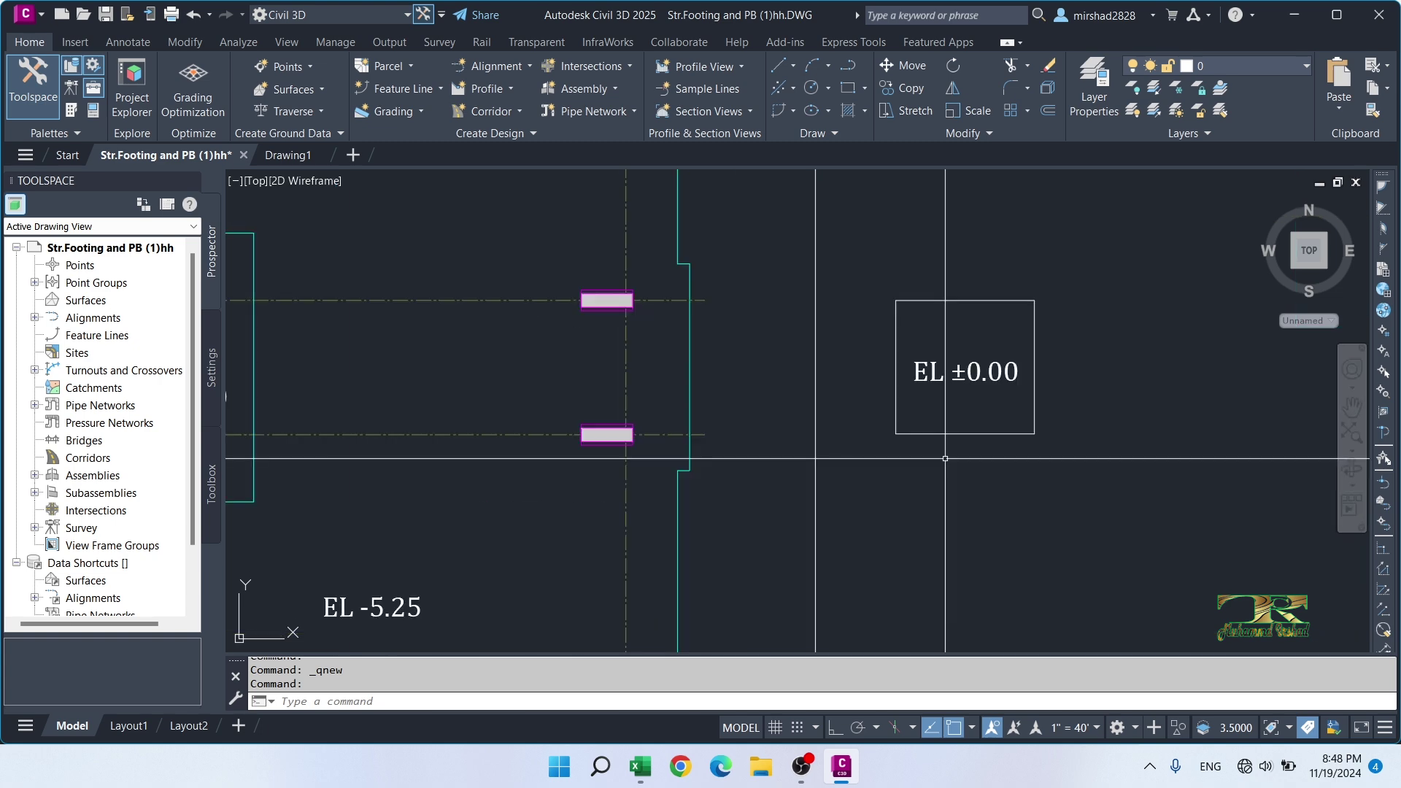
scroll(924, 438, down, 4)
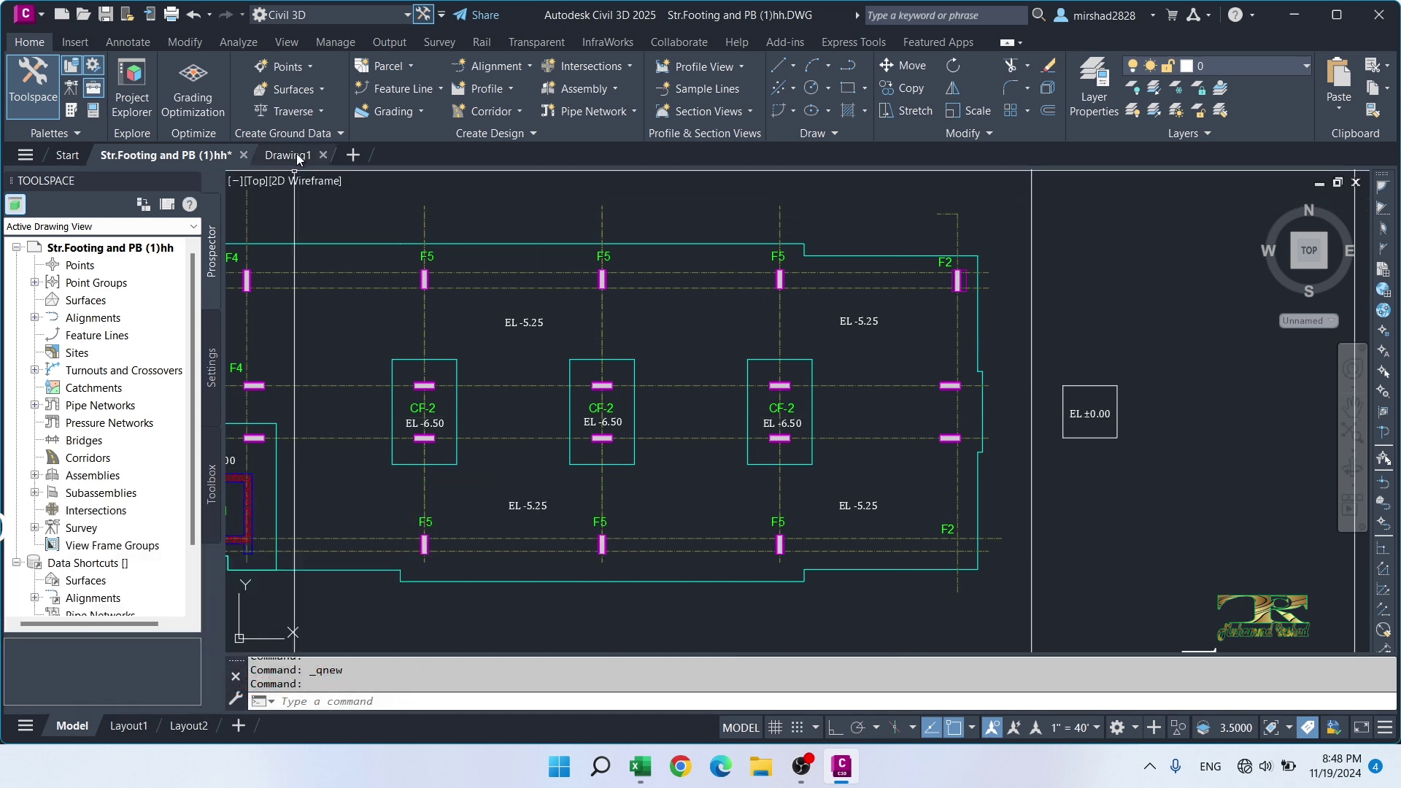
Step: Examine the point number, coordinate, elevation and description columns of the NSL spreadsheet in Excel, and close it
key(ctrl+Tab)
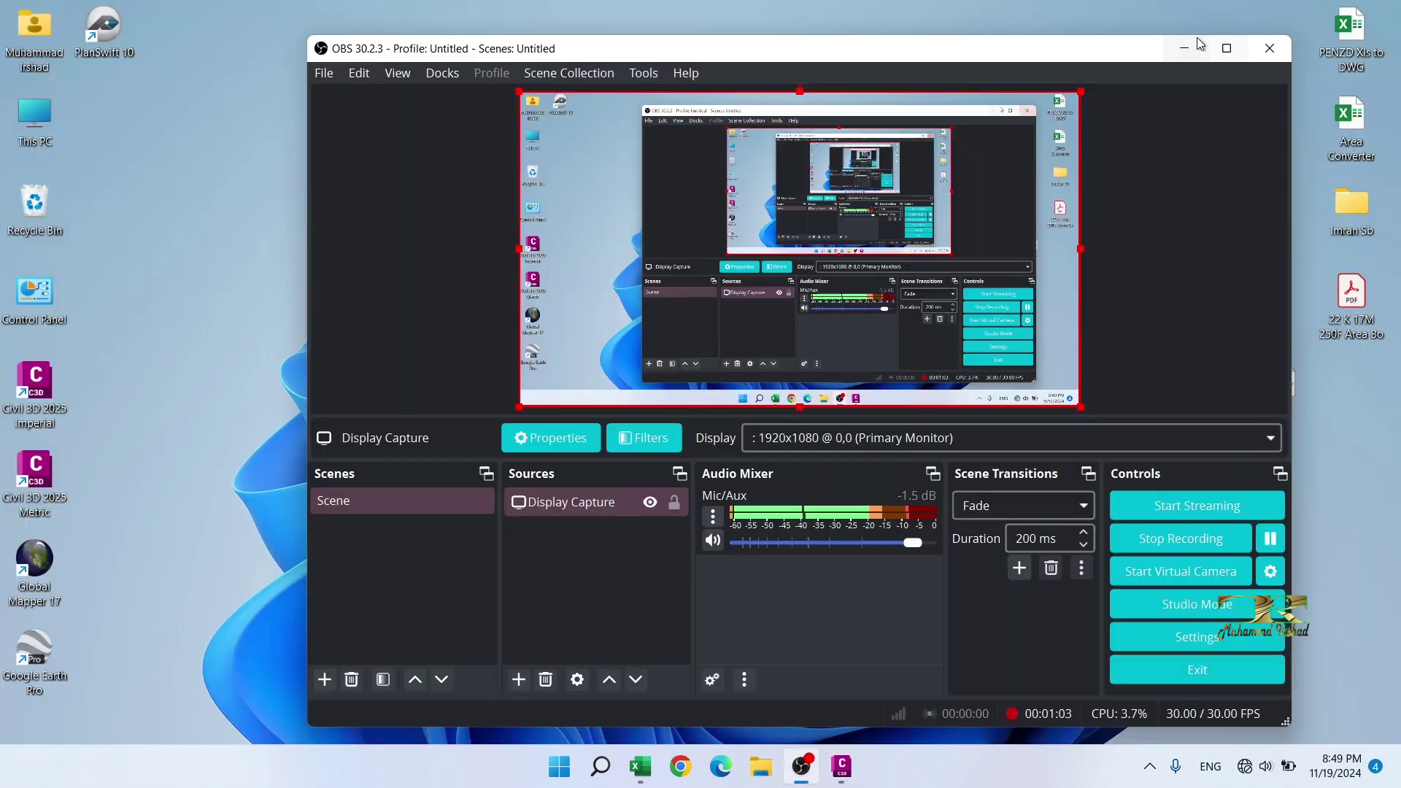
click(1201, 45)
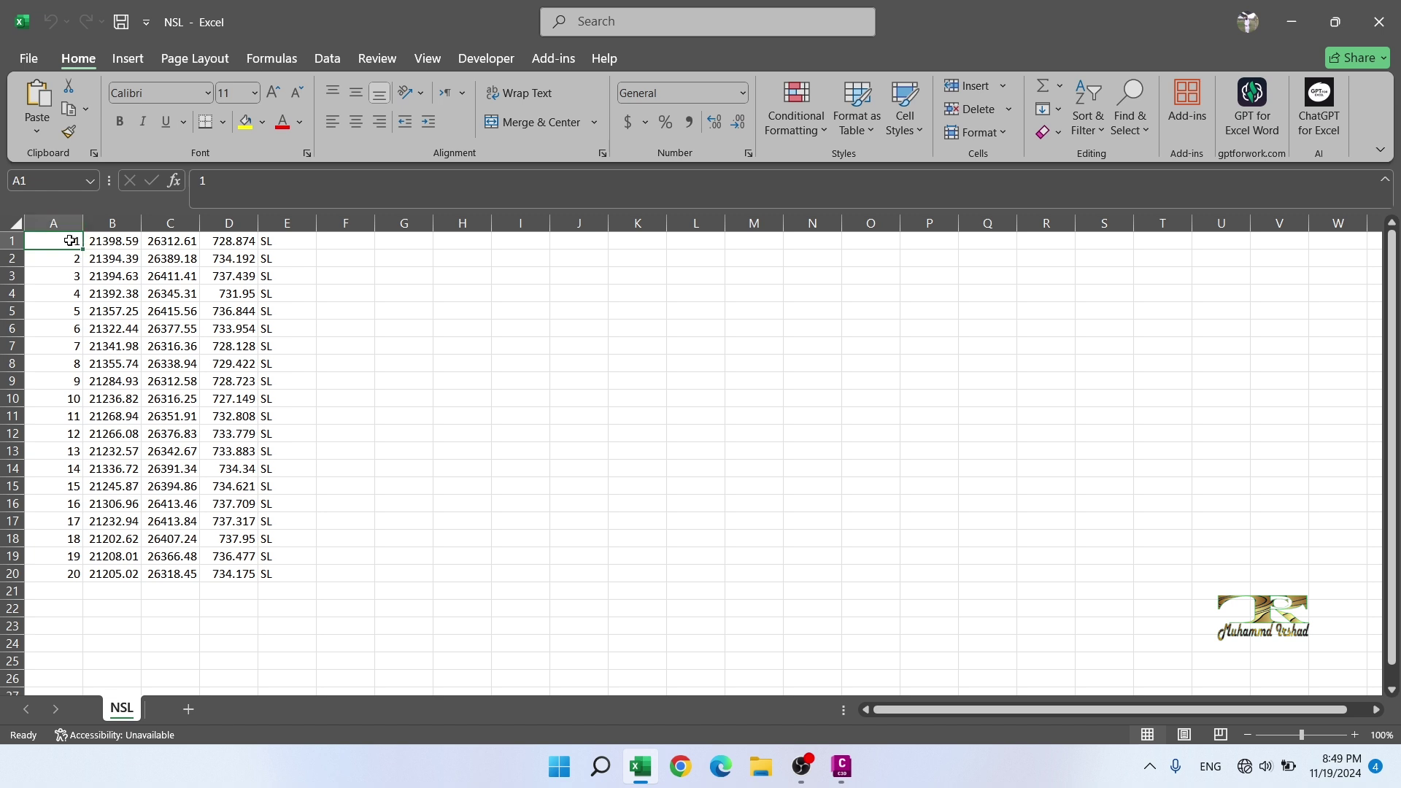
click(157, 246)
click(223, 247)
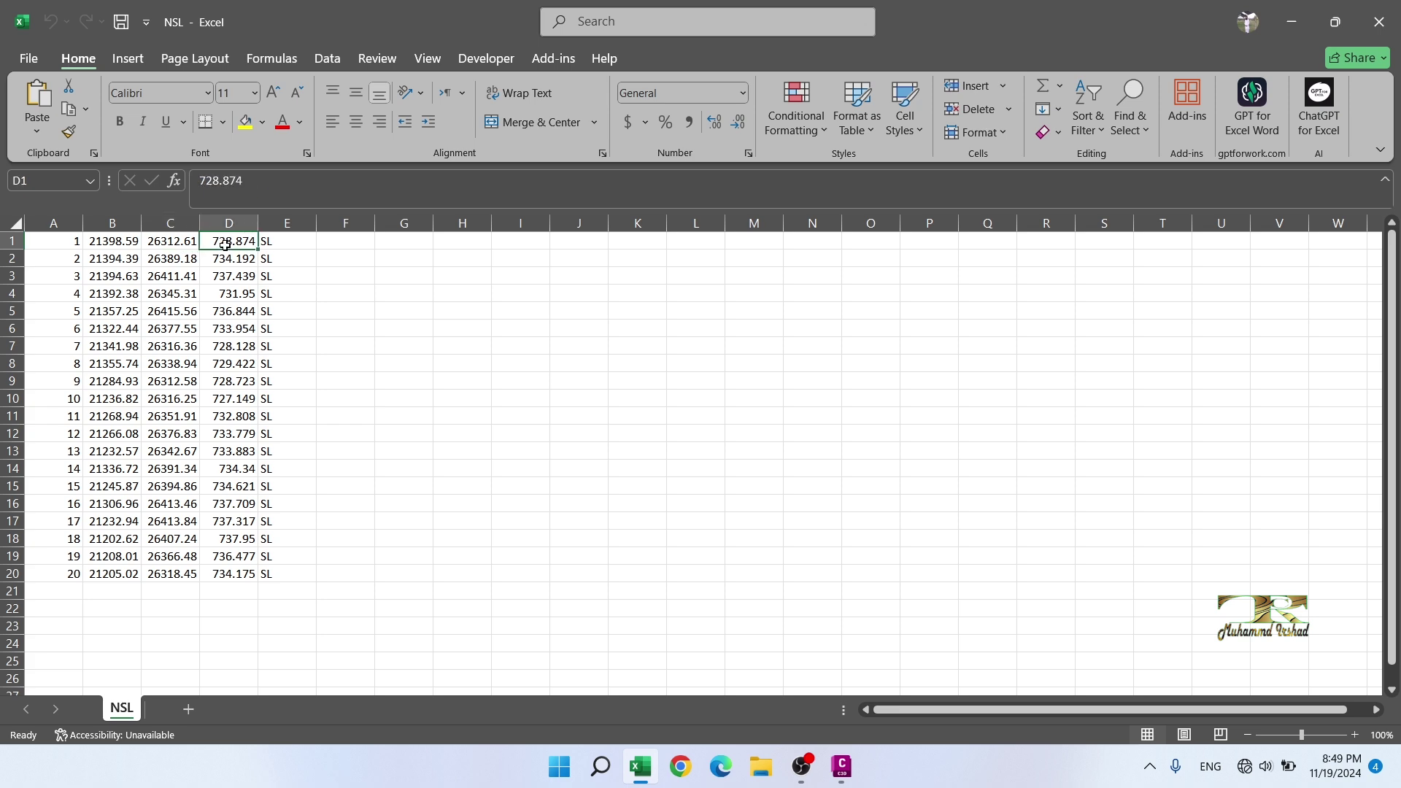
click(279, 248)
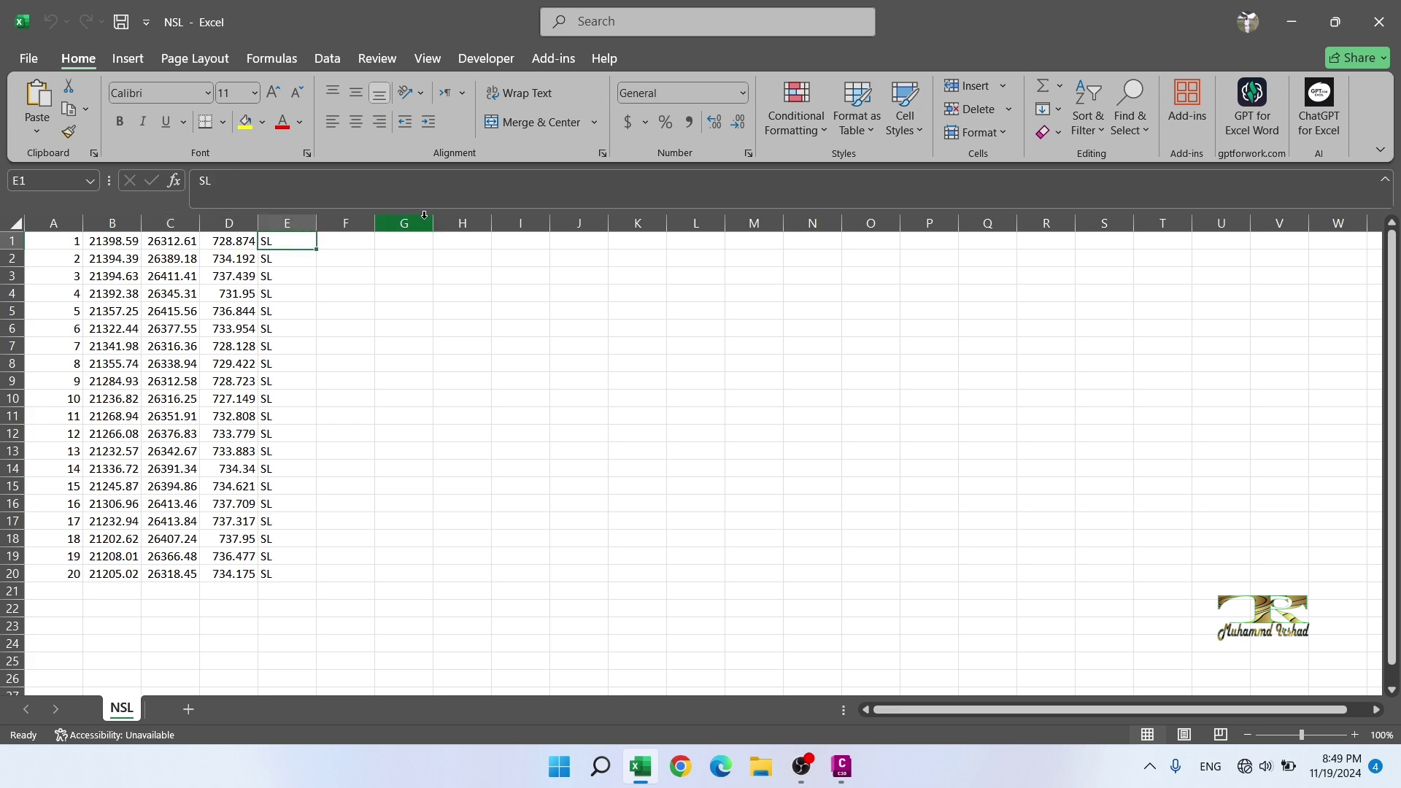
click(1396, 6)
Step: Switch to Civil 3D and start a point import in Drawing1 with the NSL file from the Desktop as source
click(843, 767)
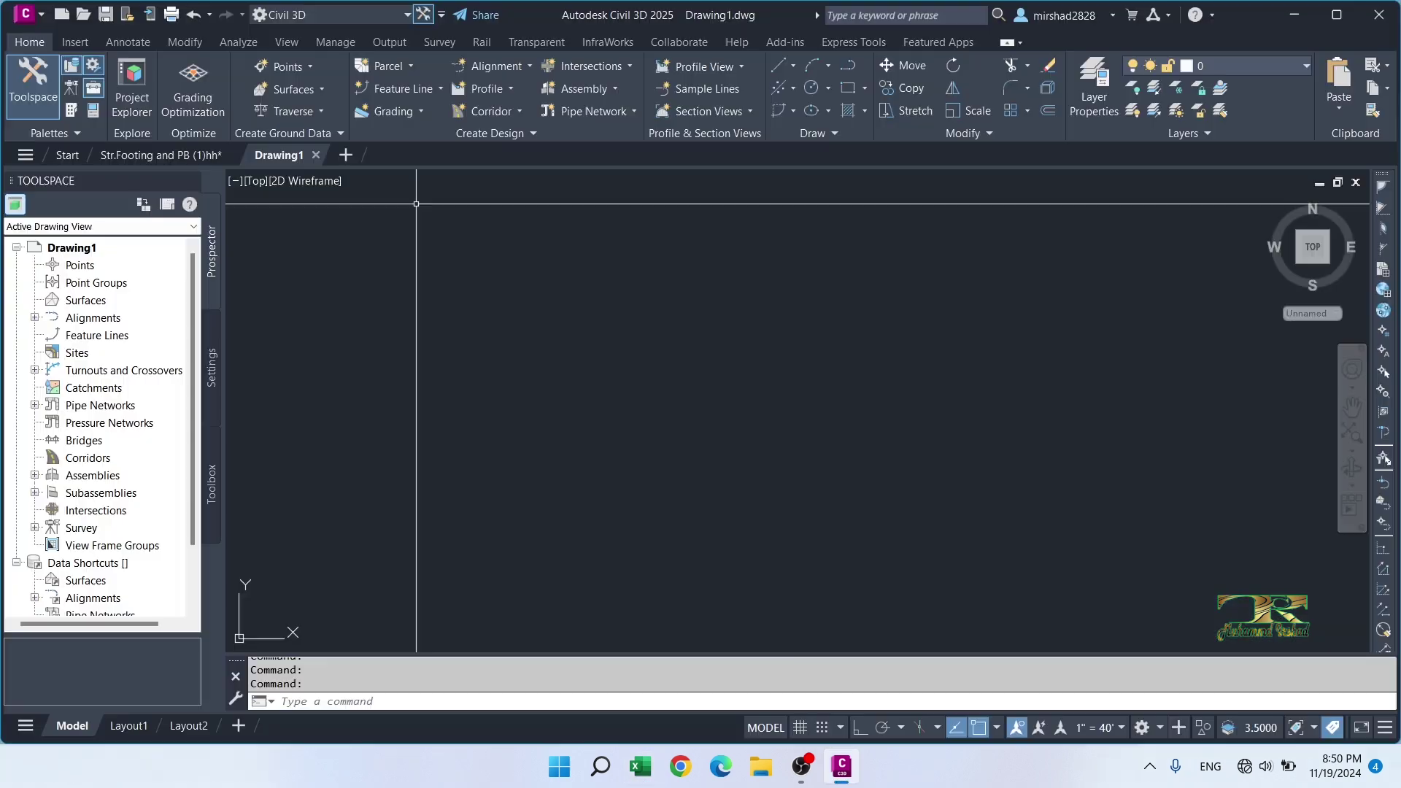
click(70, 271)
right_click(70, 271)
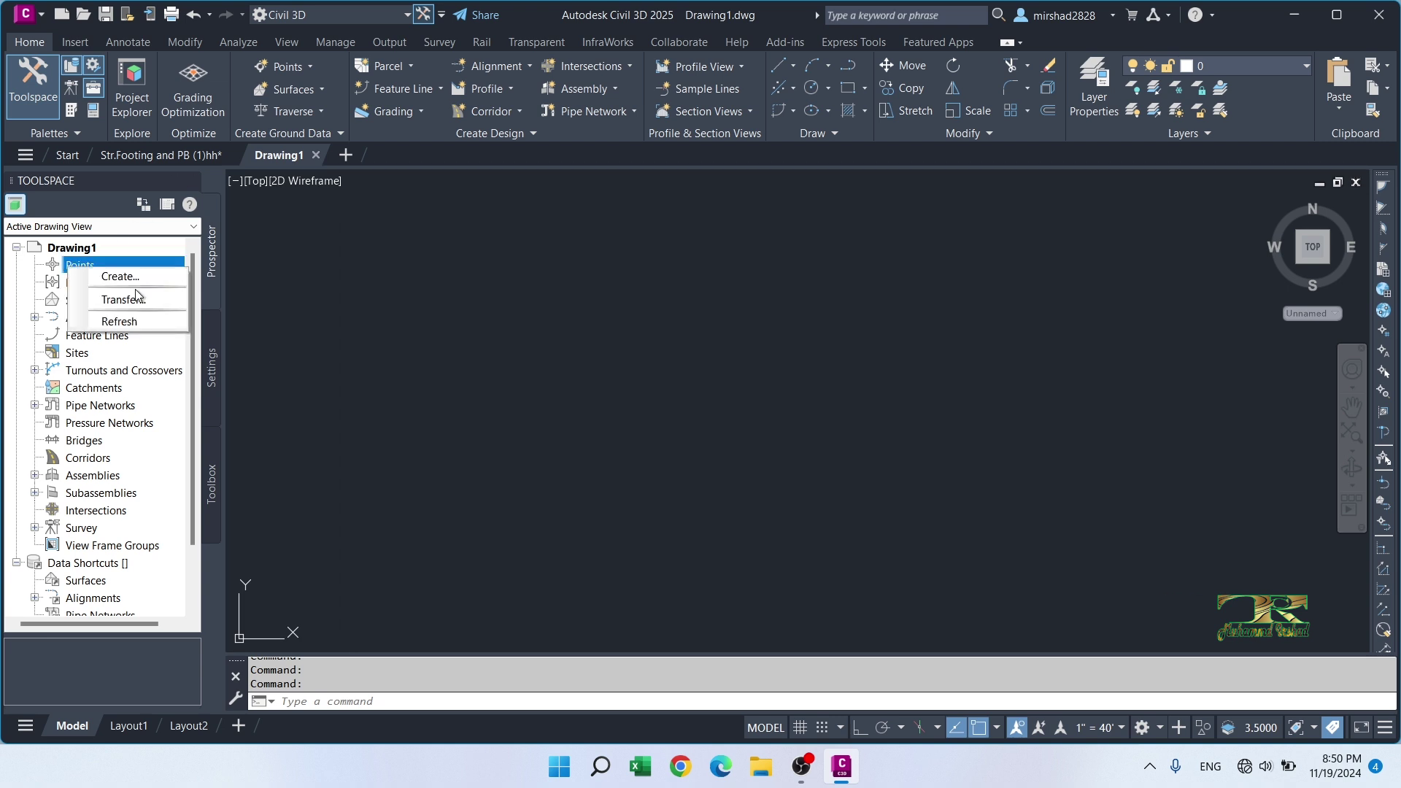
click(110, 276)
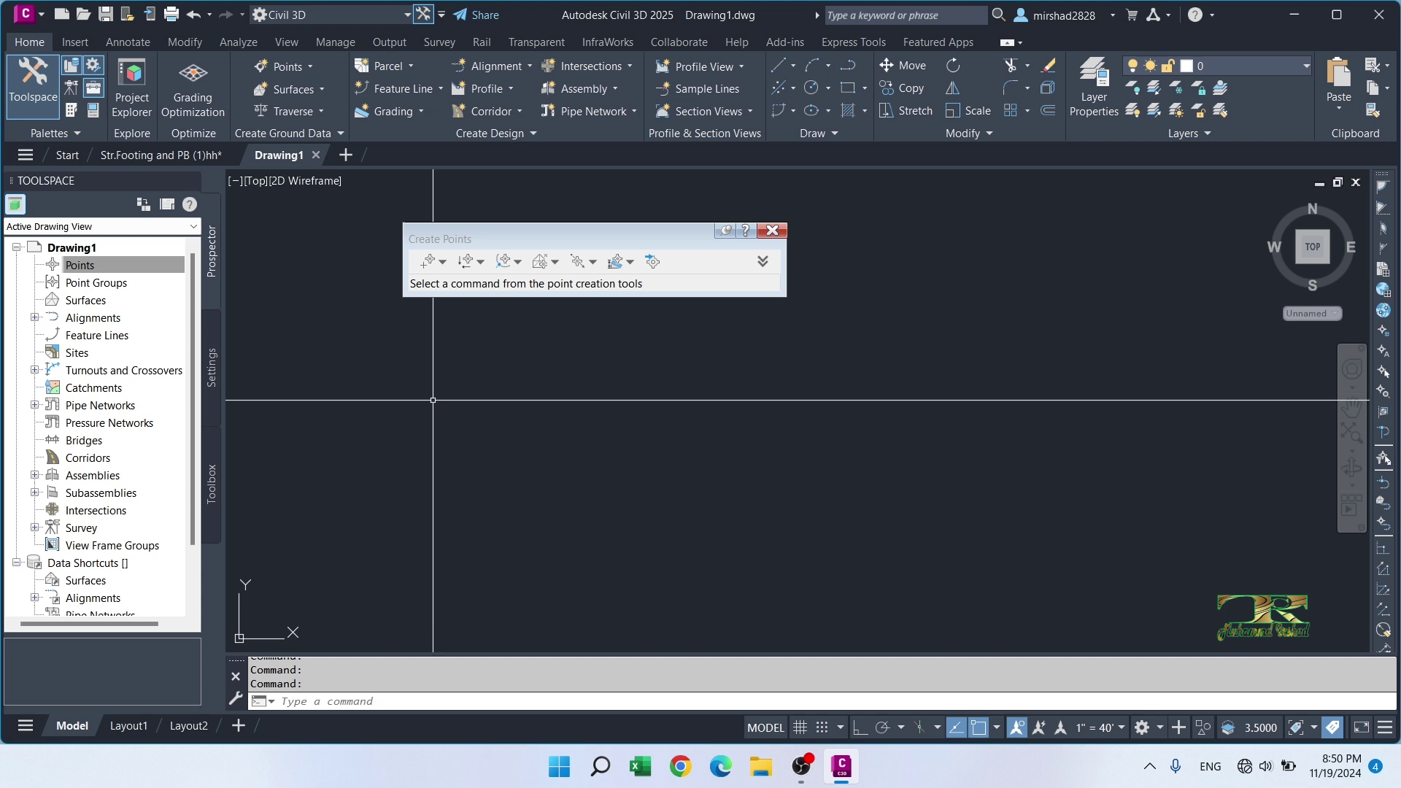
click(652, 261)
drag(619, 167, 522, 194)
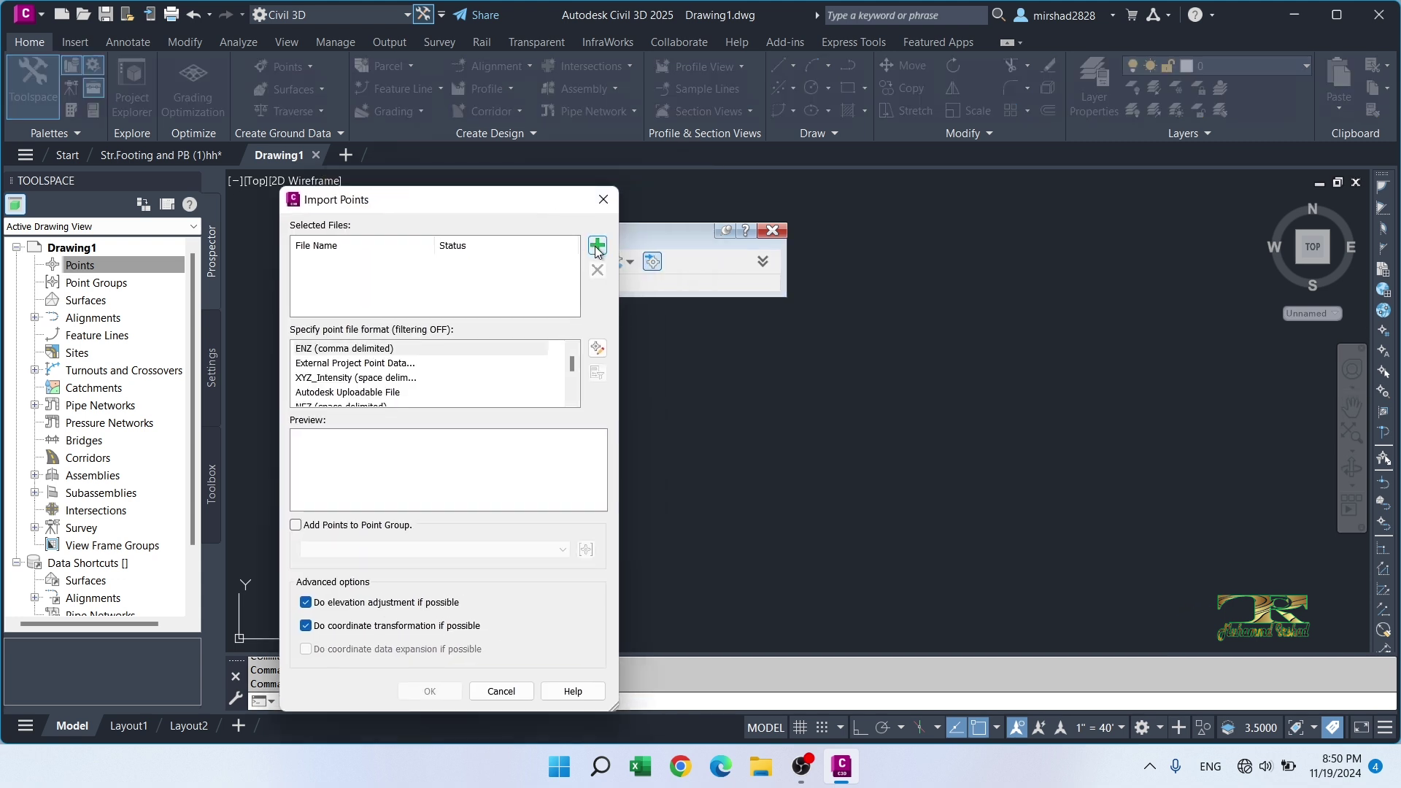
click(597, 247)
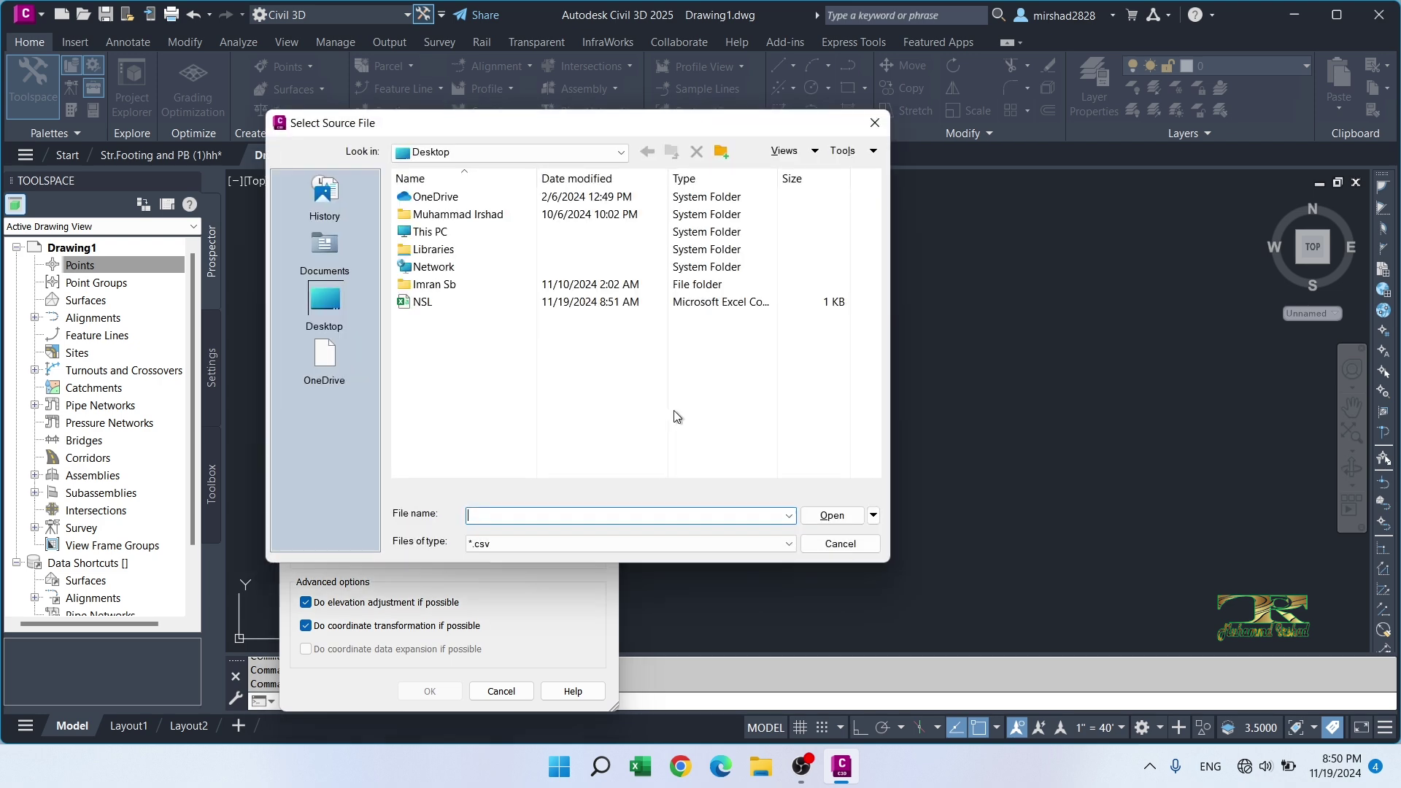
click(831, 515)
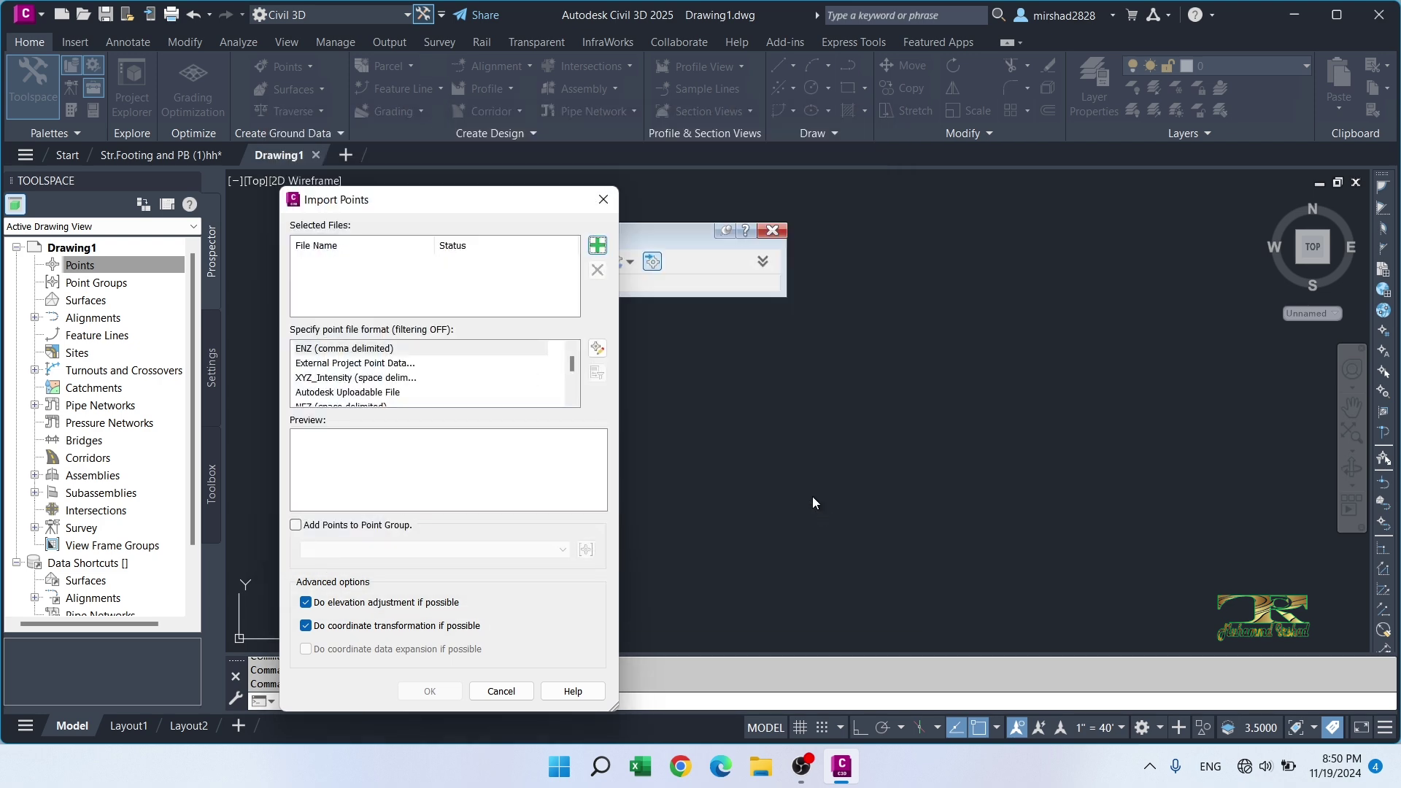
Step: Choose PENZD (comma delimited) as the point file format for the import
click(571, 400)
click(571, 400)
click(571, 400)
click(570, 400)
click(345, 367)
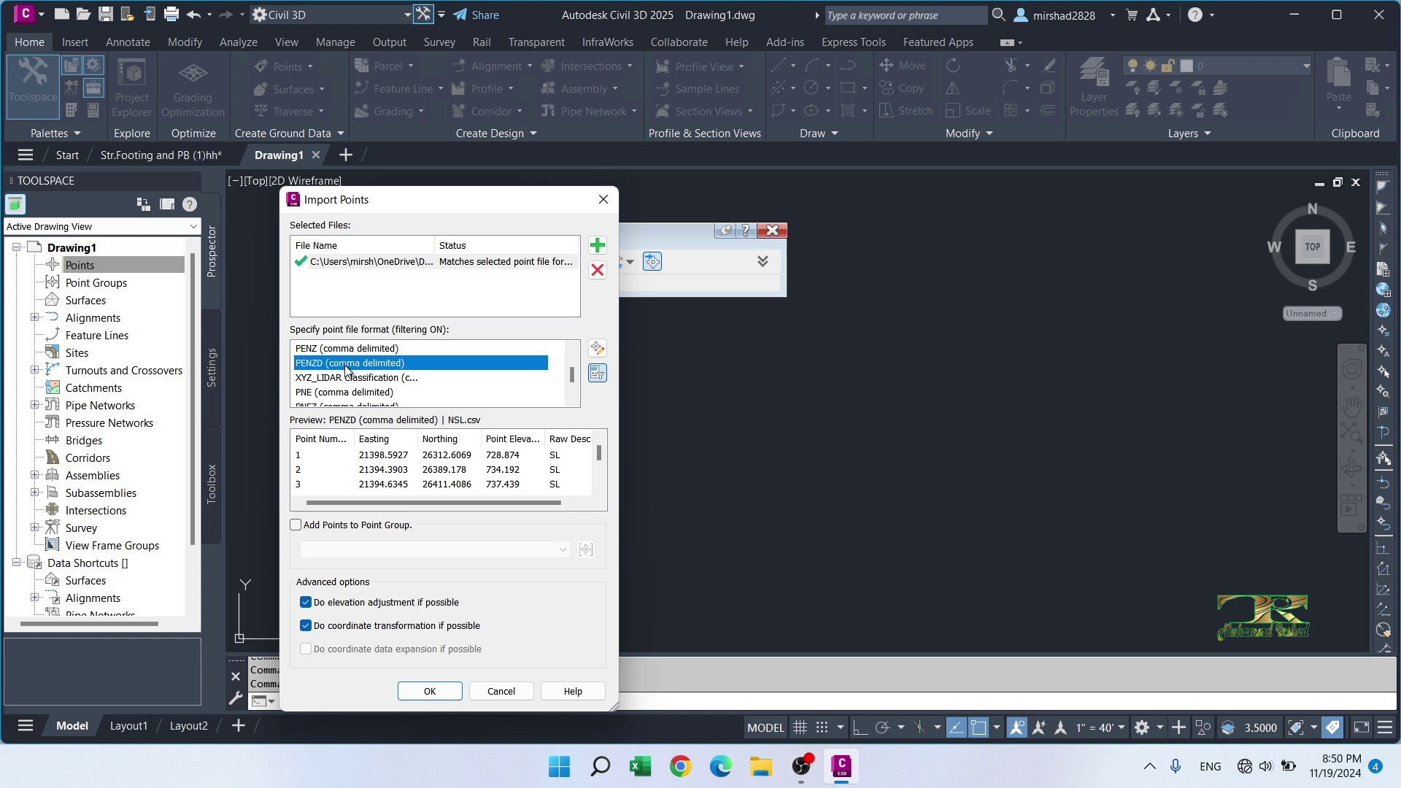
Step: Have the imported points added to a new point group named NSL
click(297, 525)
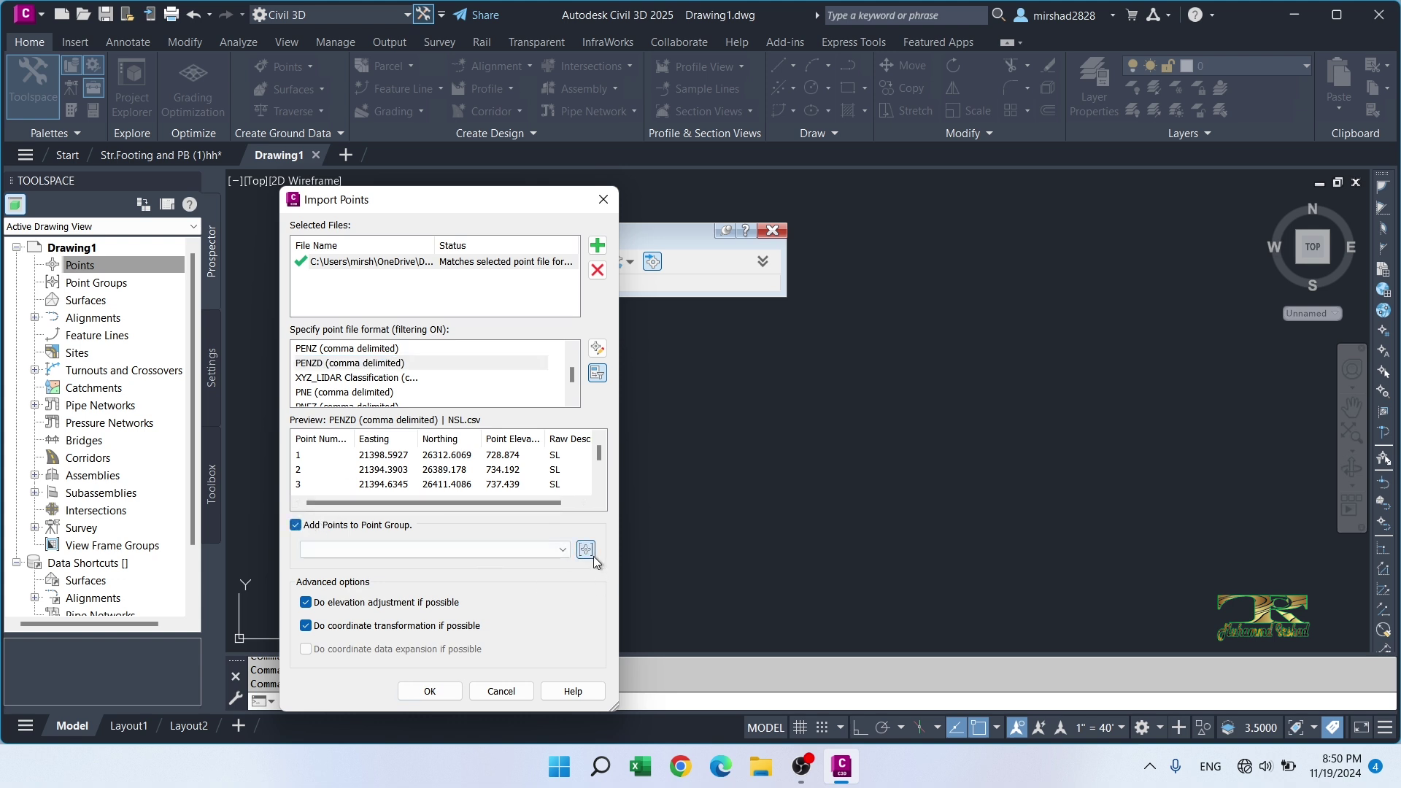
click(587, 551)
text(NSL)
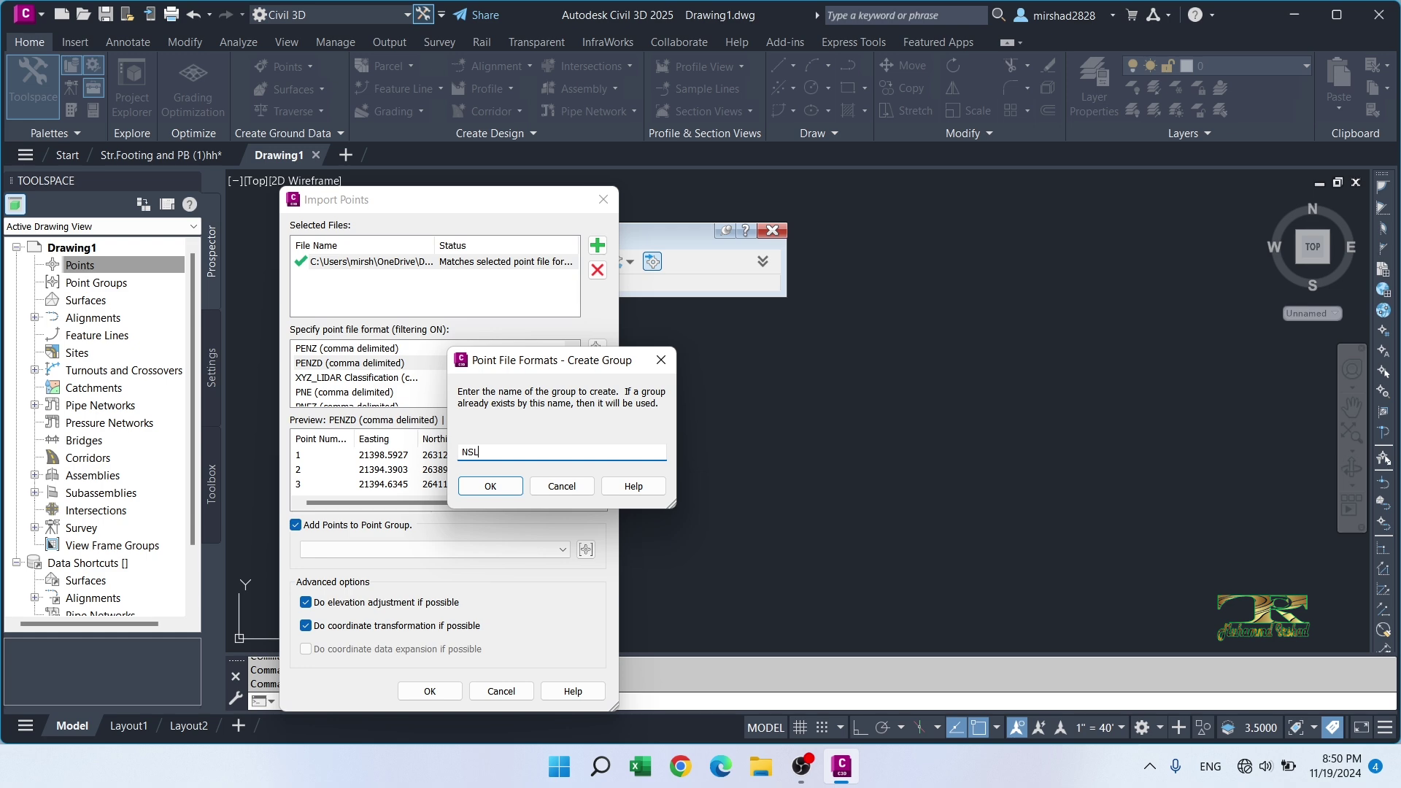
click(490, 486)
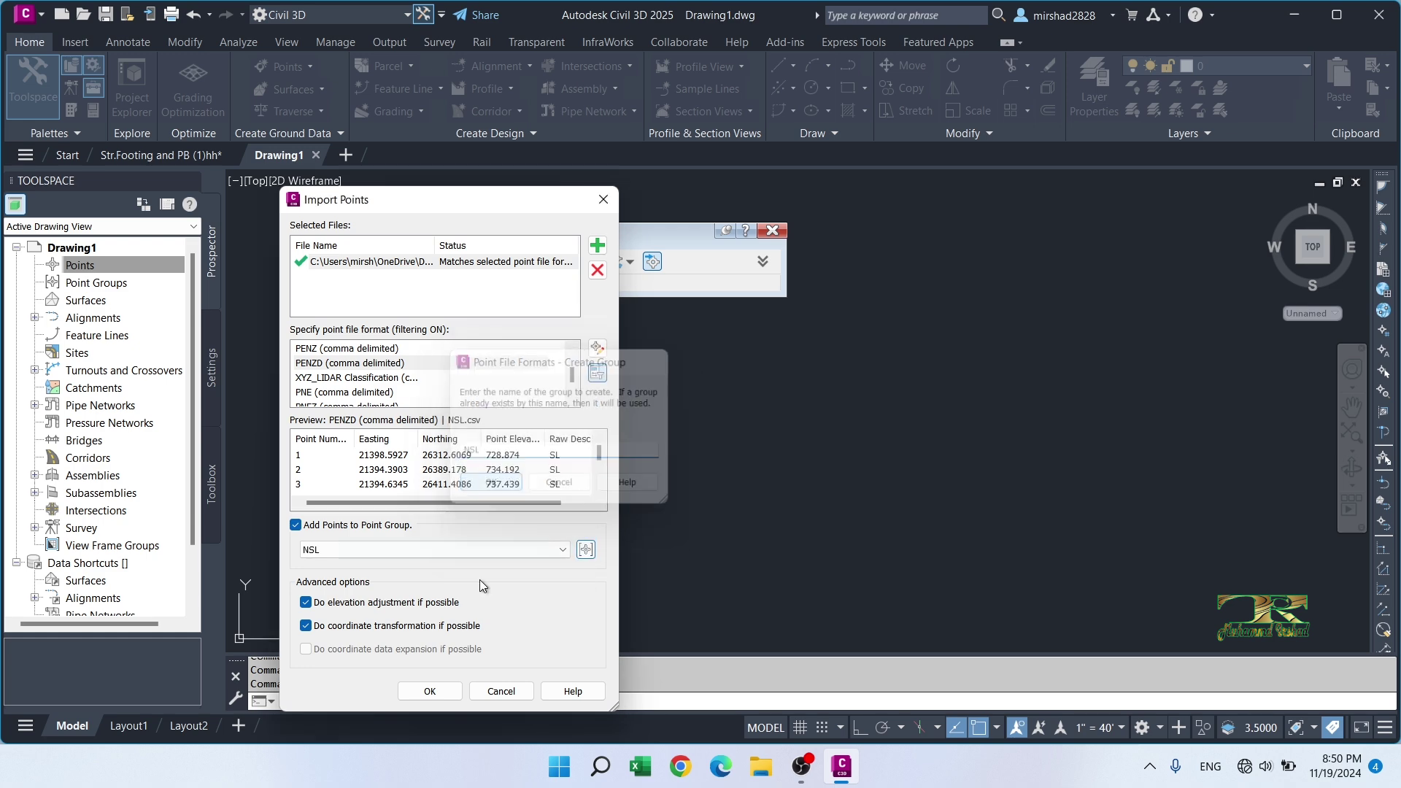
Step: Run the point import, close the point creation tools and fit the drawing extents in view
click(430, 691)
click(772, 230)
text(z)
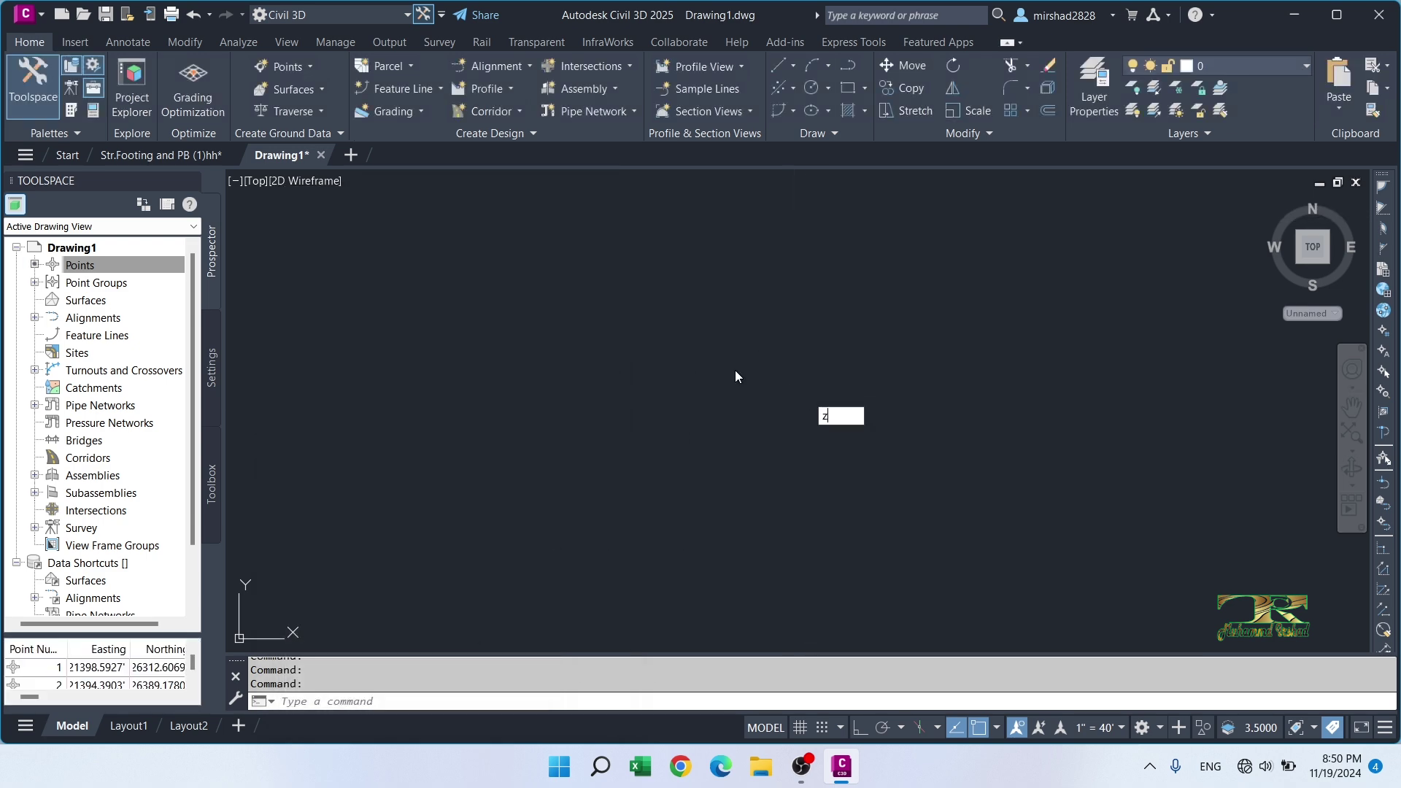
key(Return)
text(e)
key(Return)
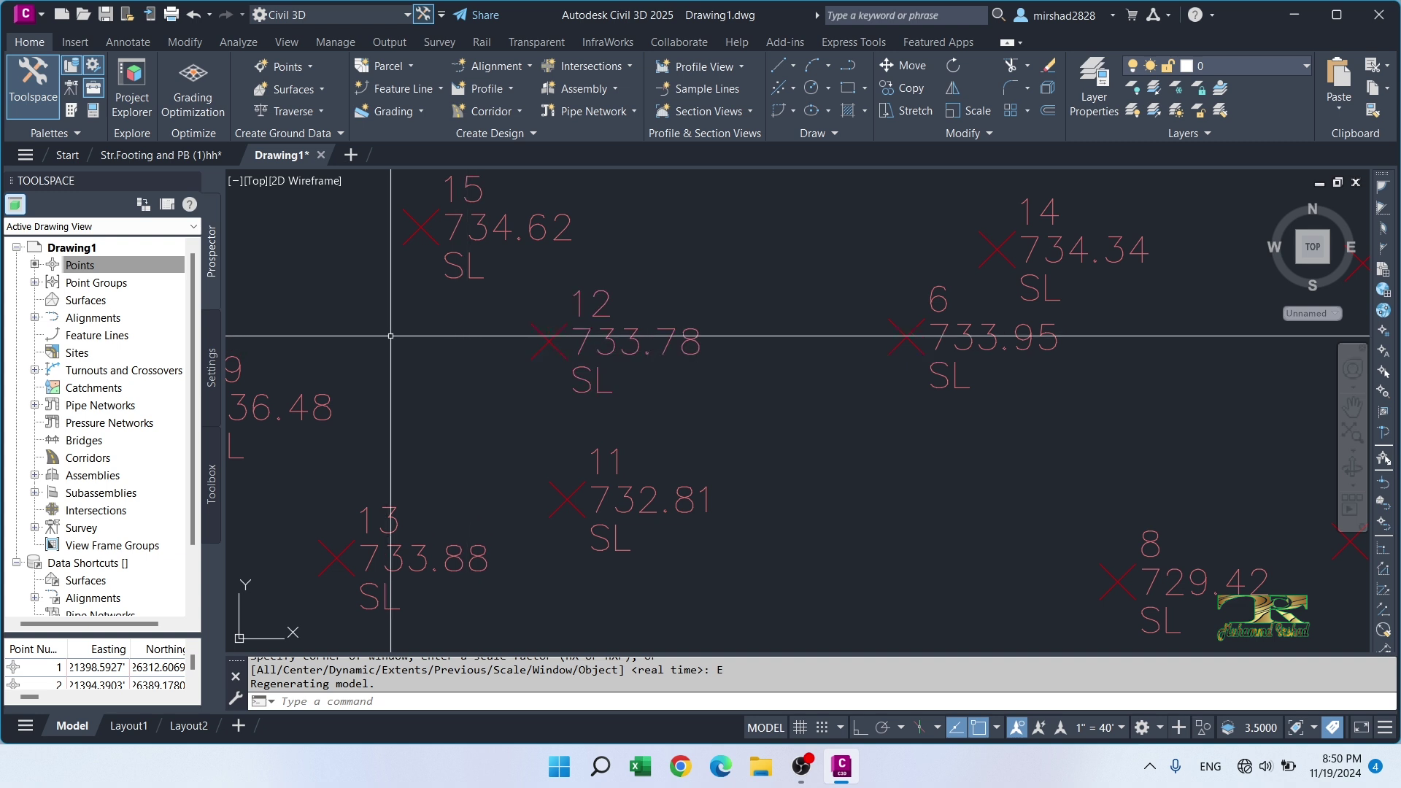
Step: Create a TIN surface named NSL with the style Contours 2' and 10' (Background)
click(83, 301)
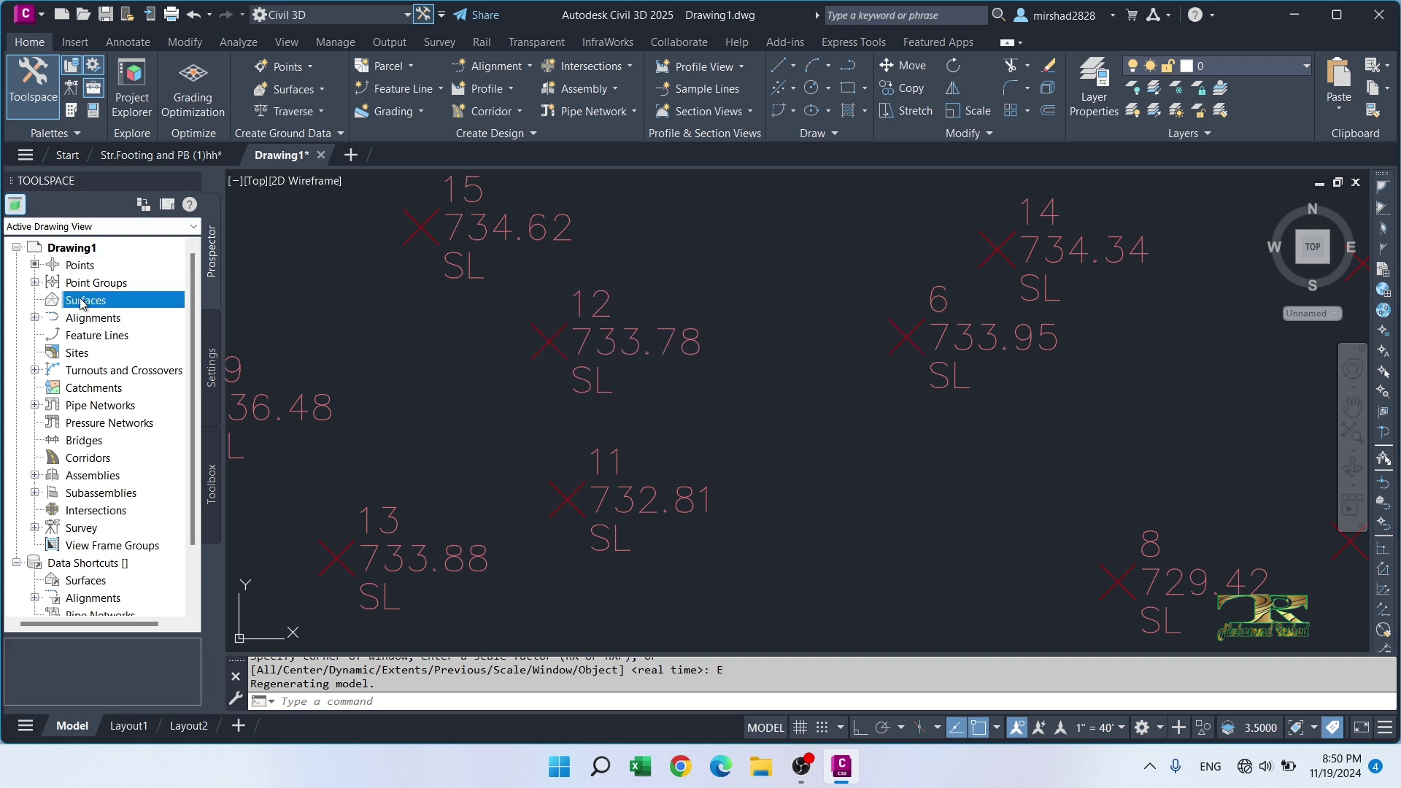
right_click(86, 301)
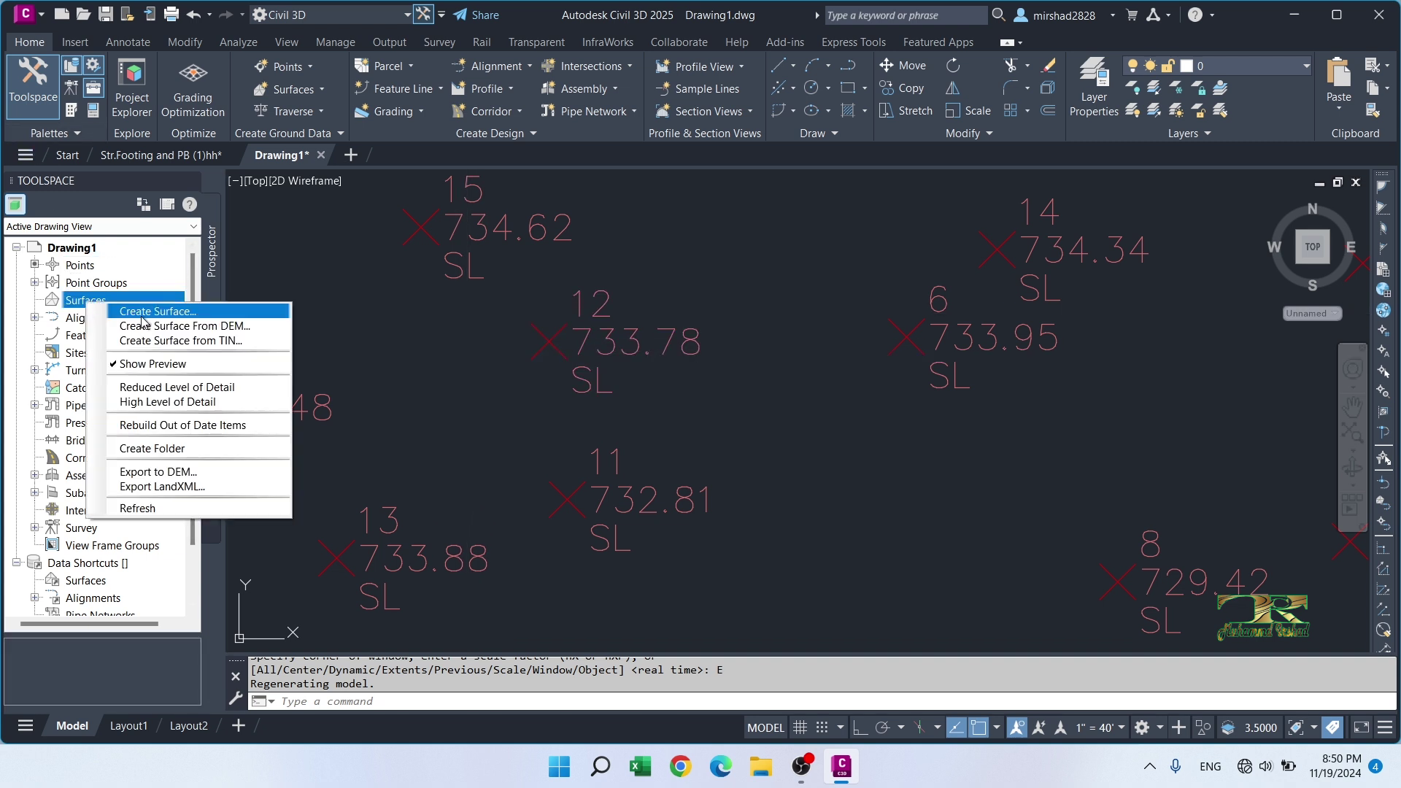
click(155, 312)
click(652, 359)
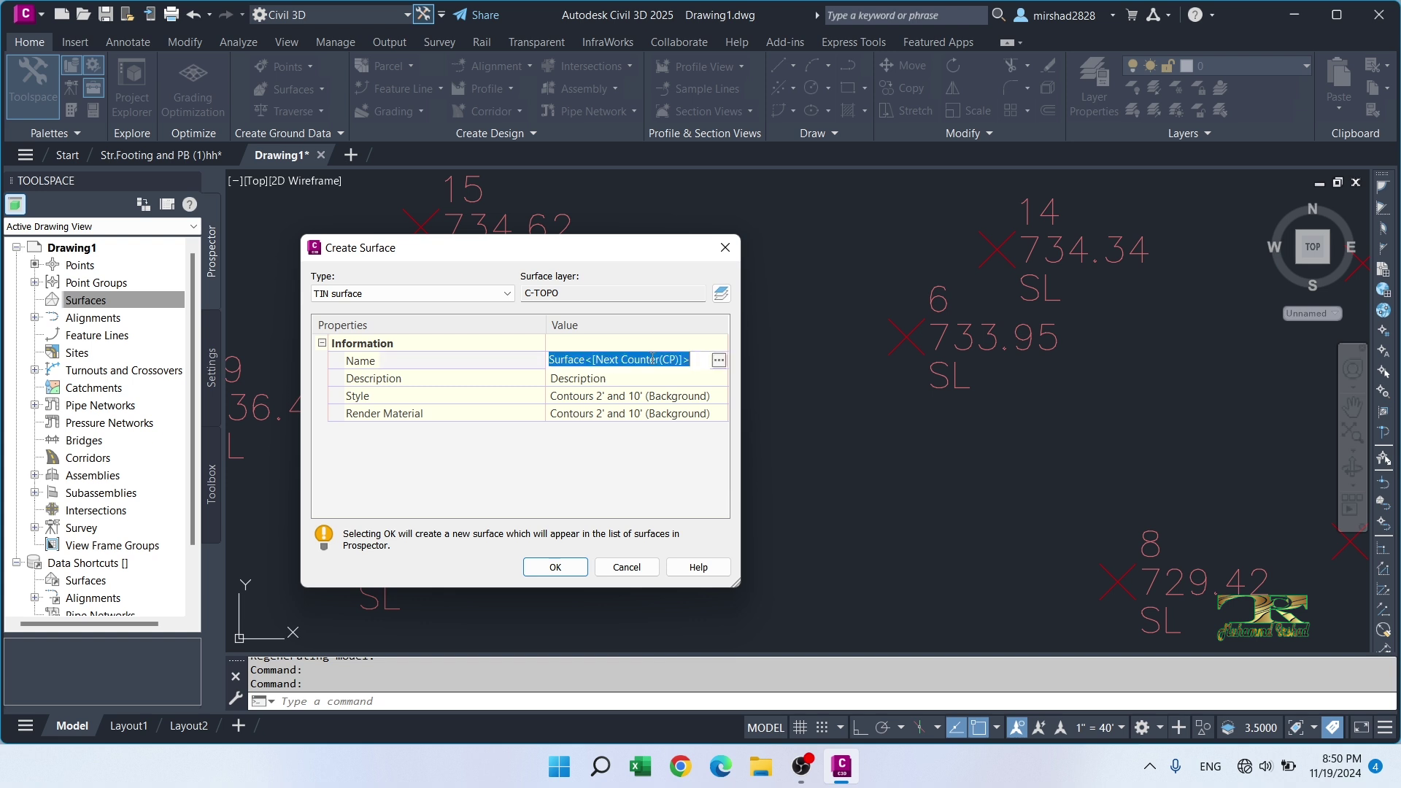
text(NSL)
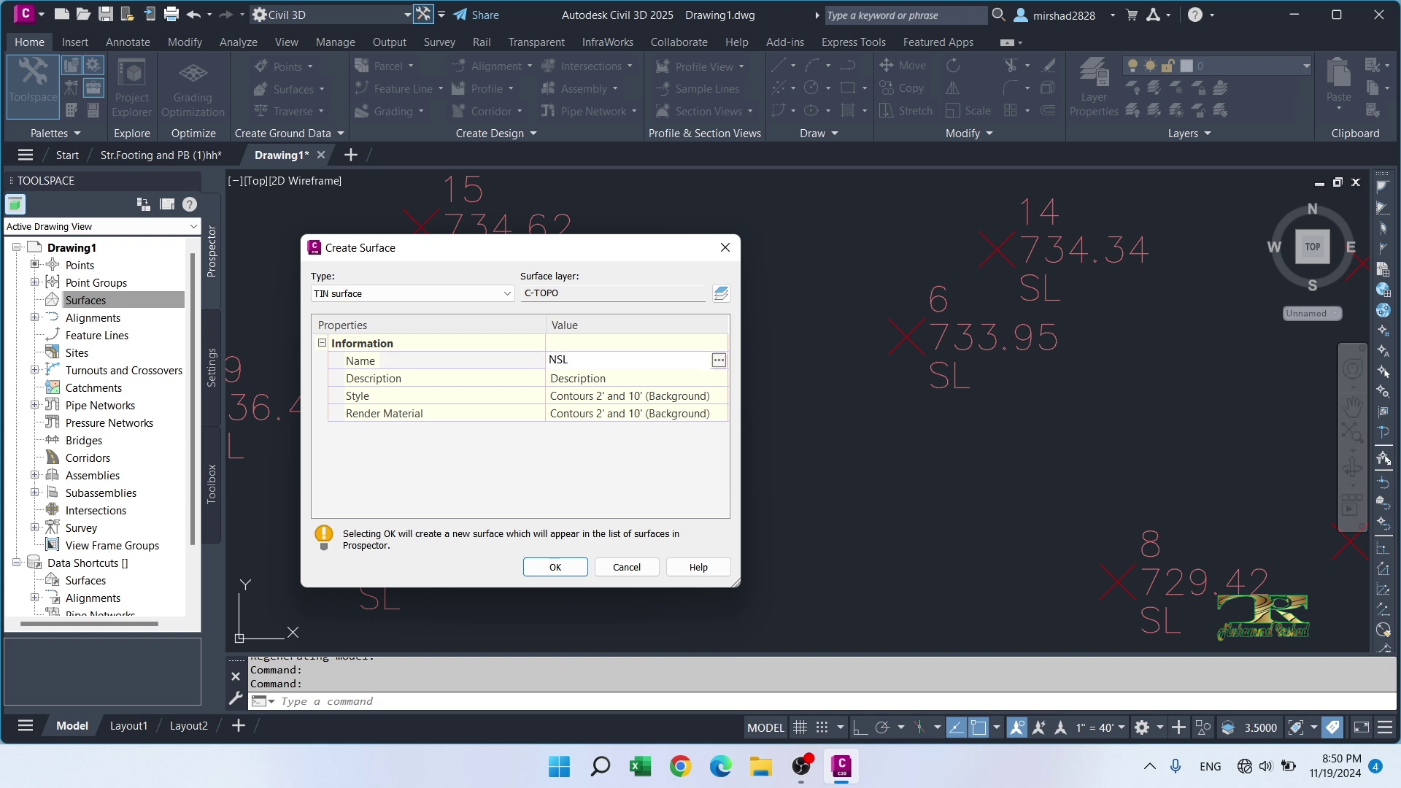
key(Return)
click(723, 399)
click(719, 396)
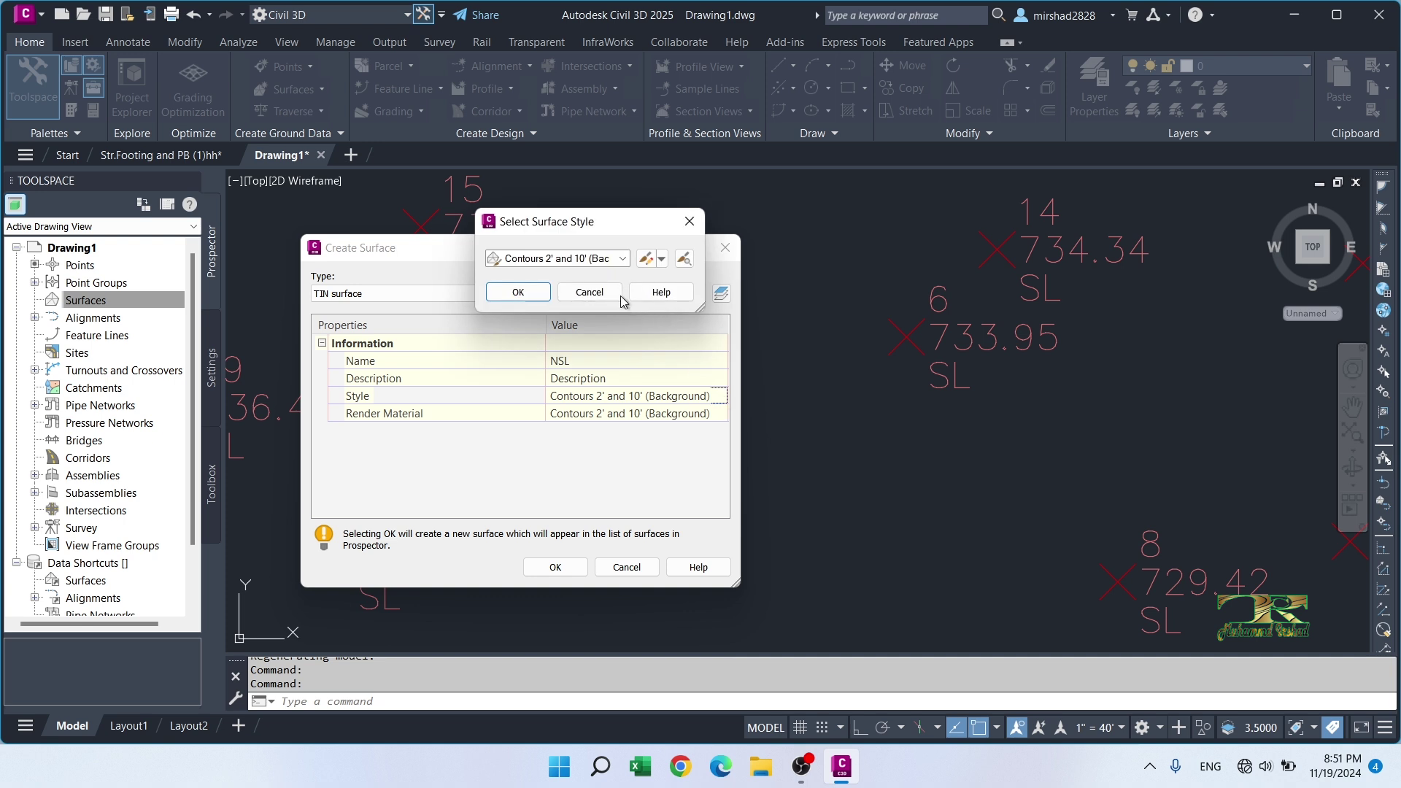
click(518, 292)
click(571, 568)
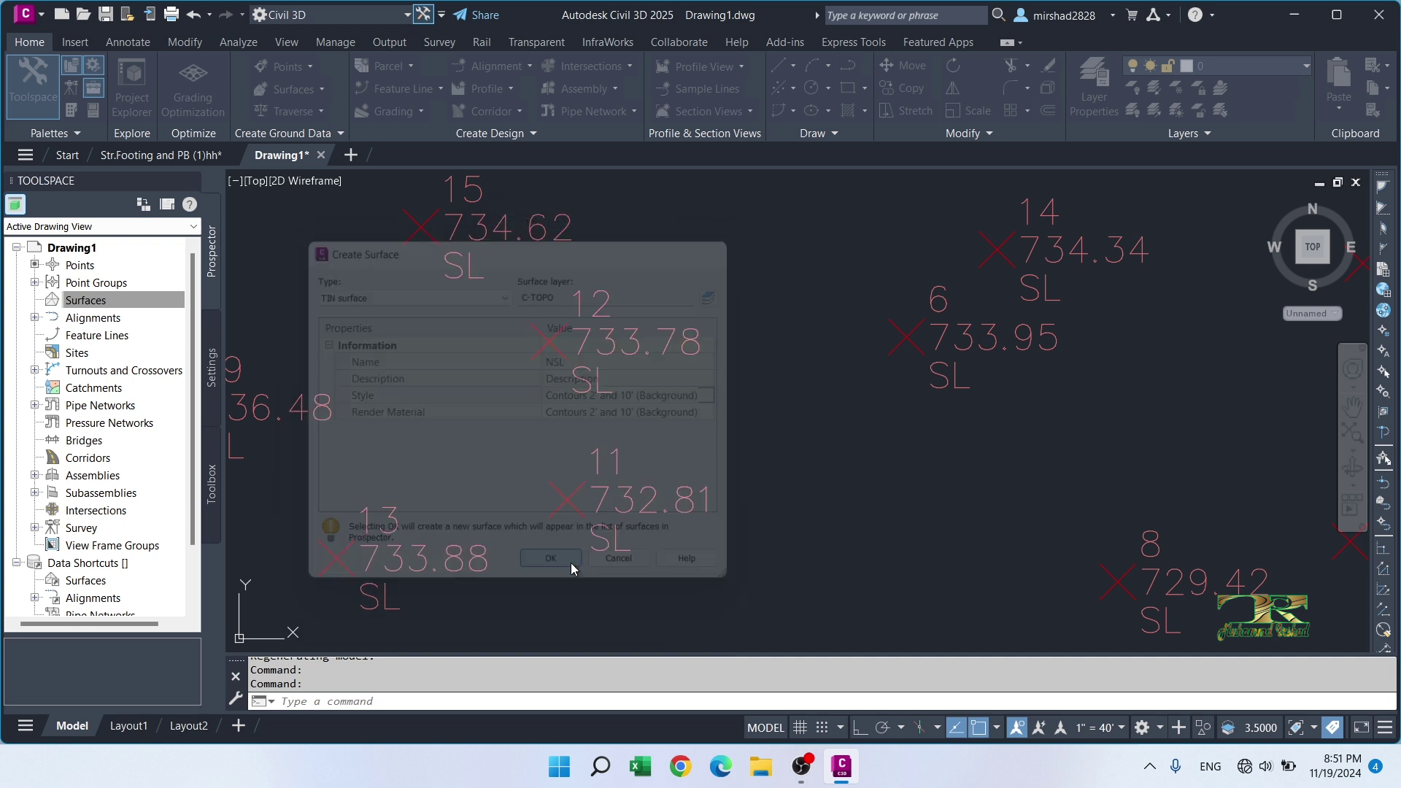
Step: Add the NSL point group to the definition of the NSL surface
click(36, 301)
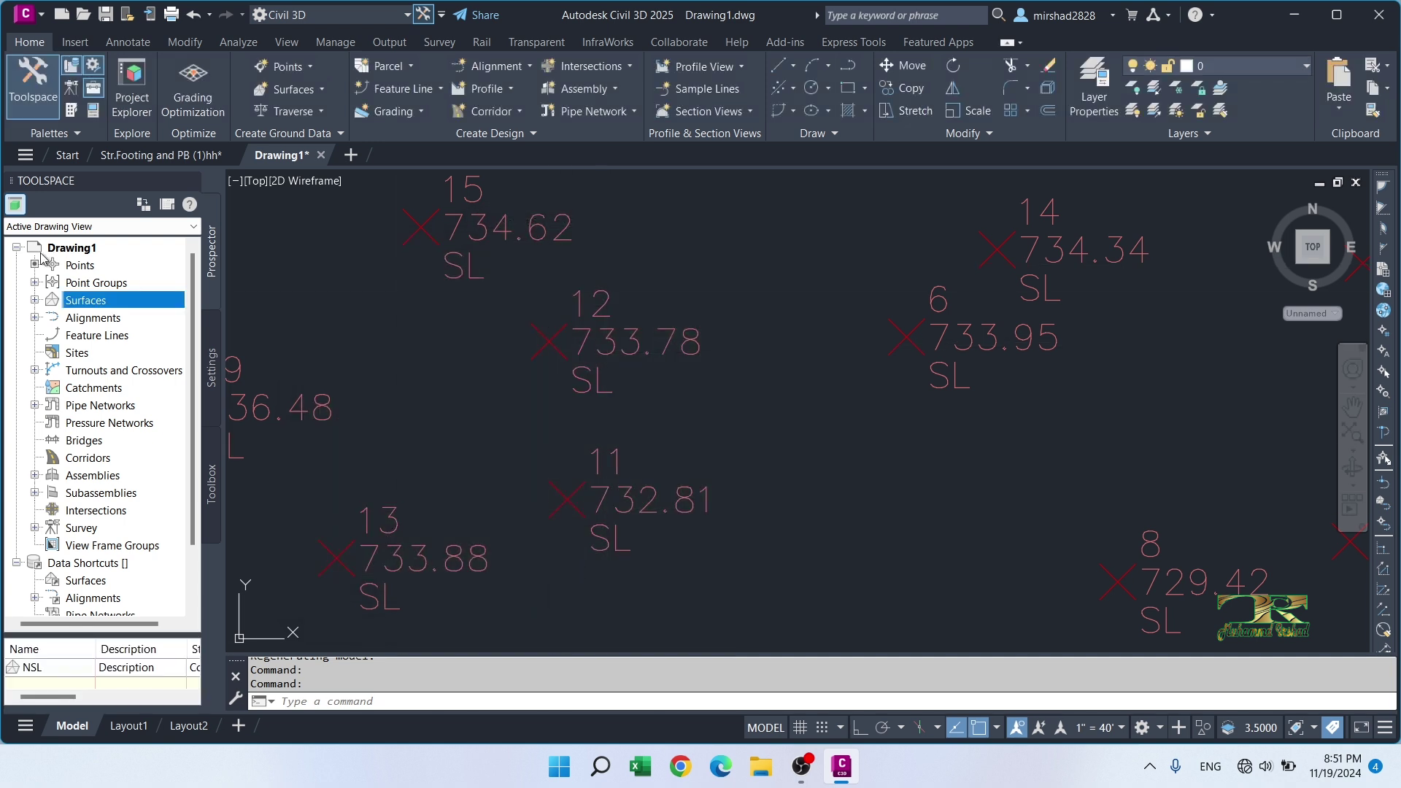
click(34, 300)
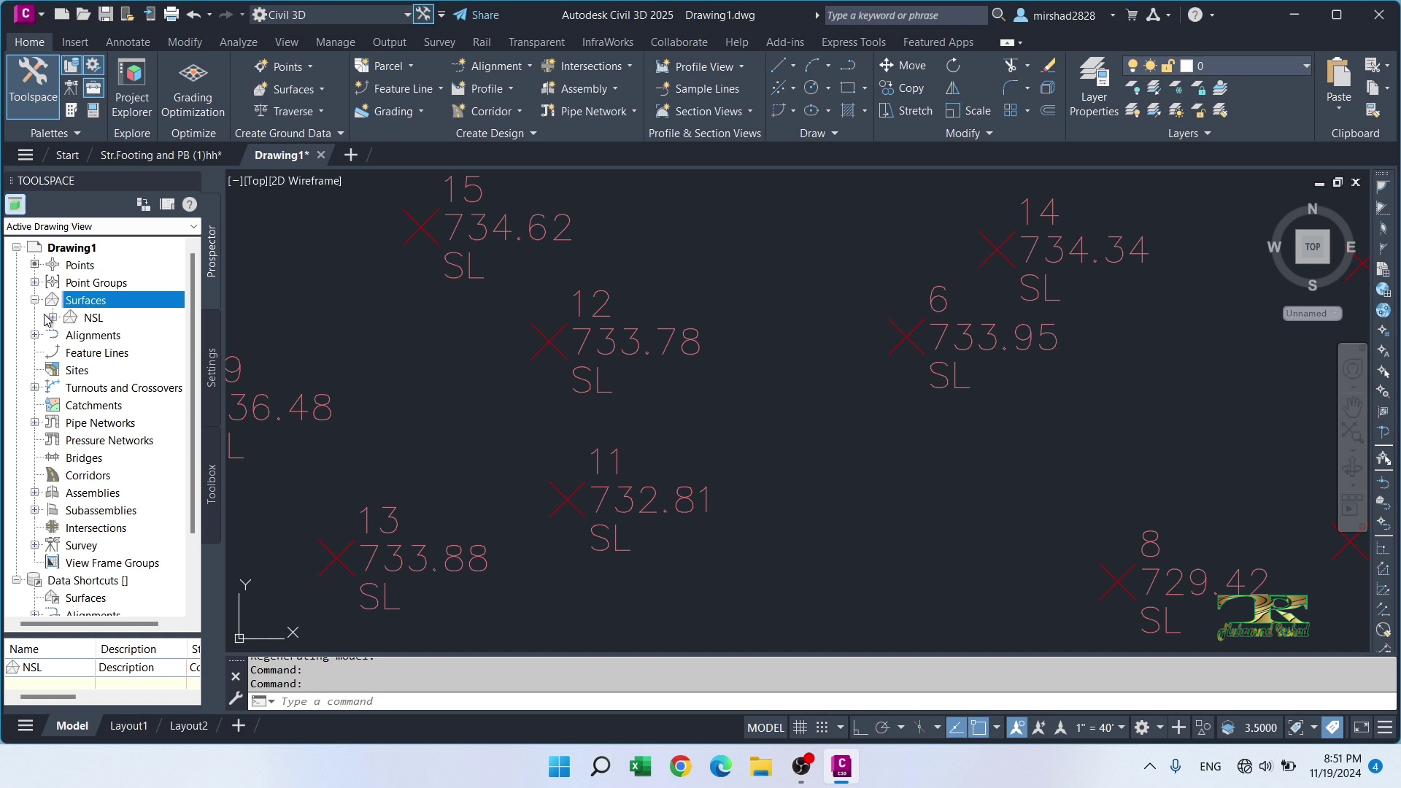
click(92, 318)
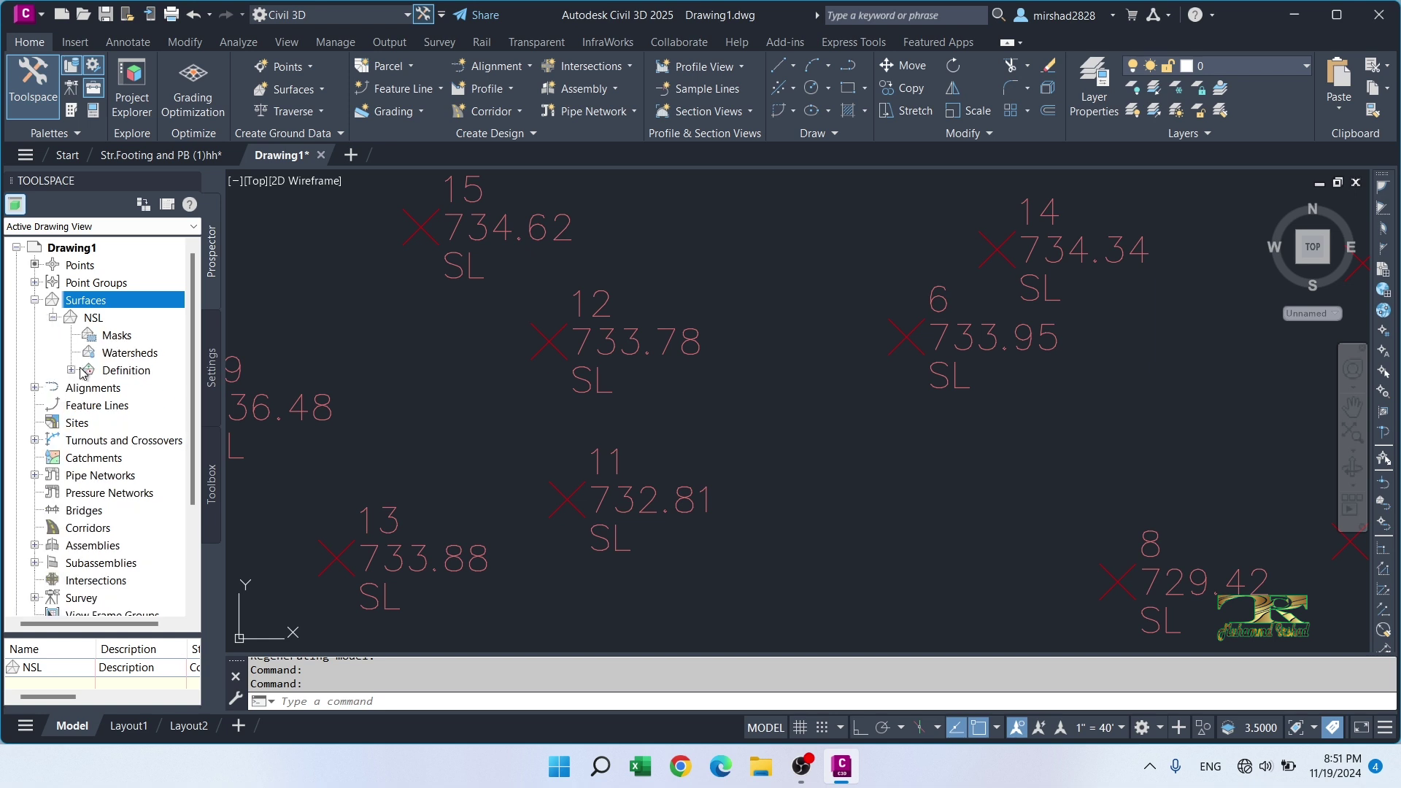
click(71, 370)
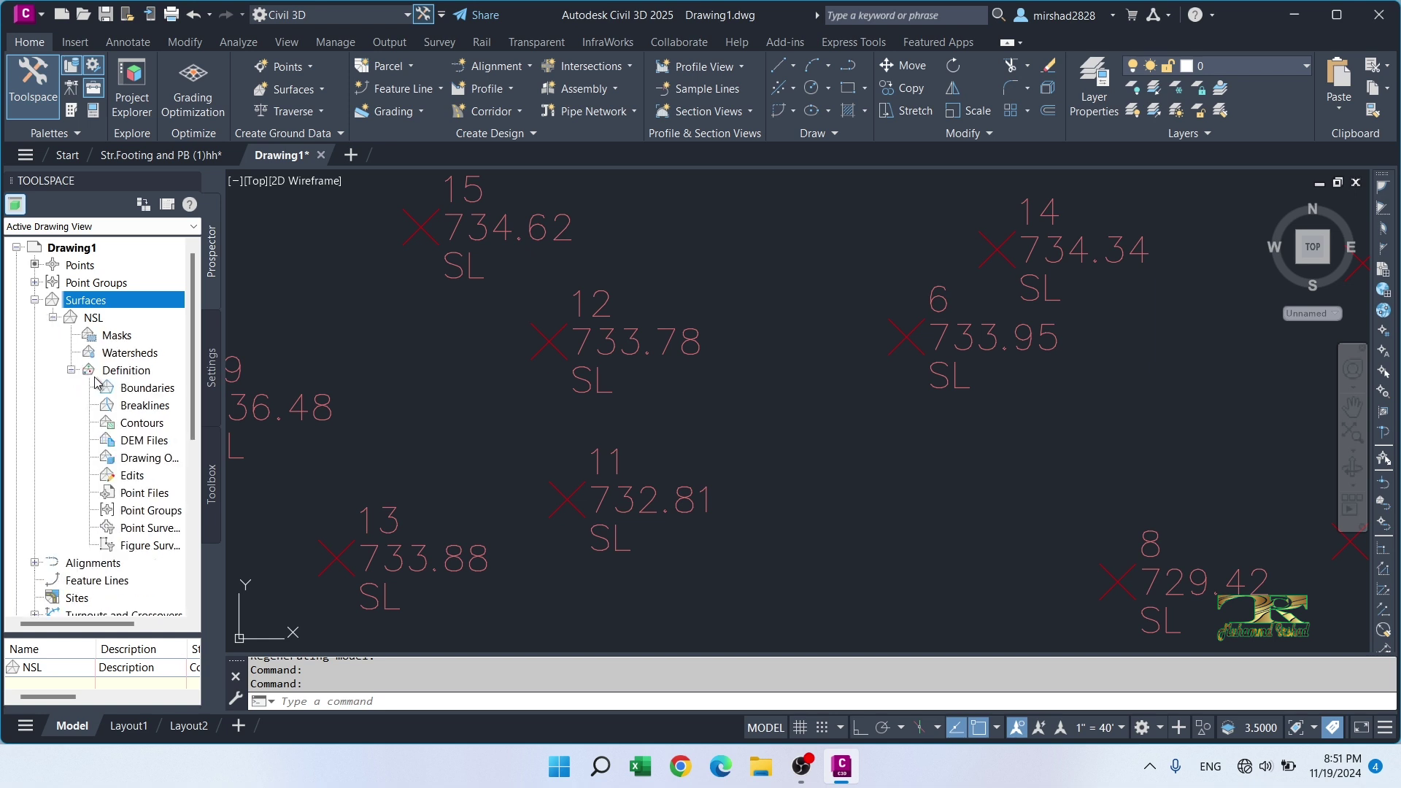
click(147, 515)
right_click(148, 515)
click(168, 520)
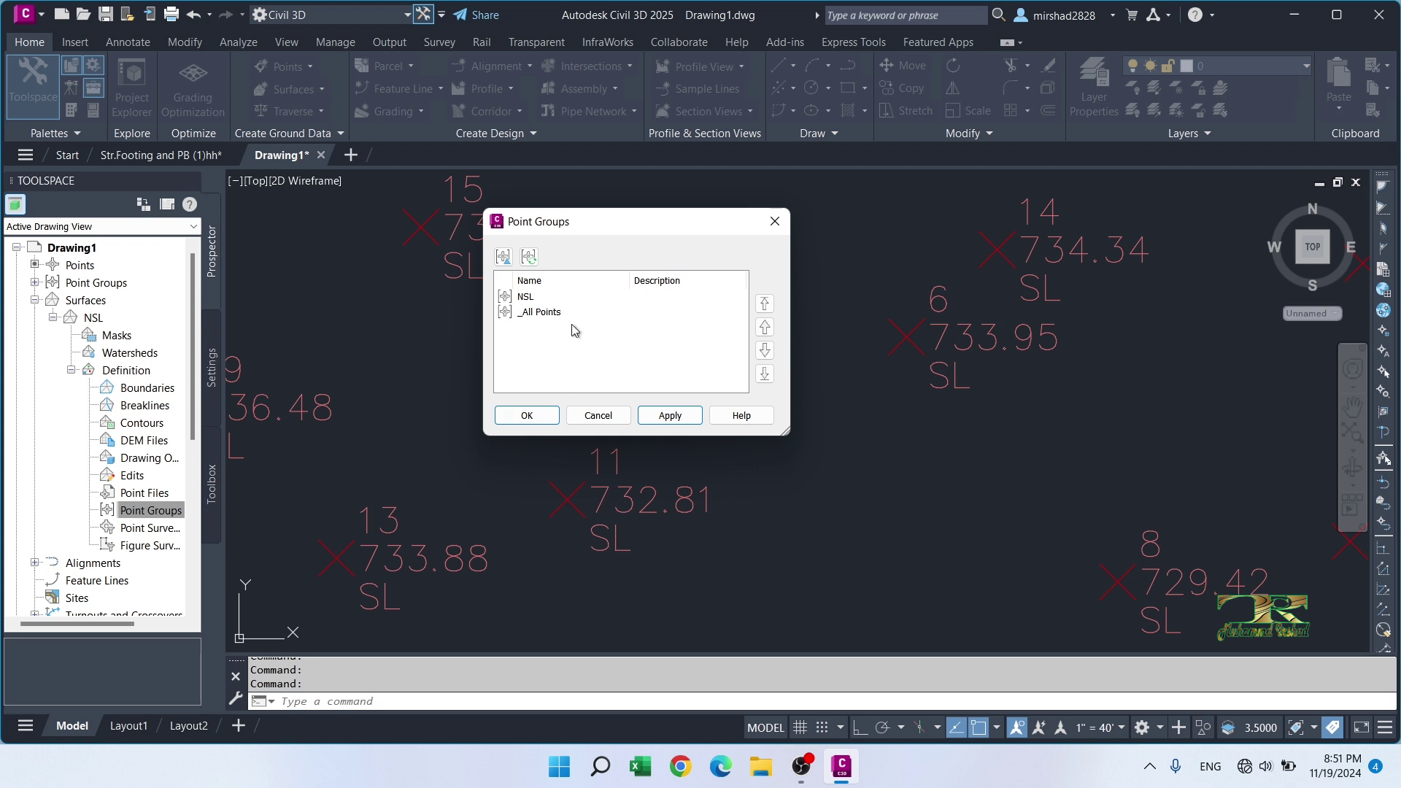
click(525, 298)
click(526, 415)
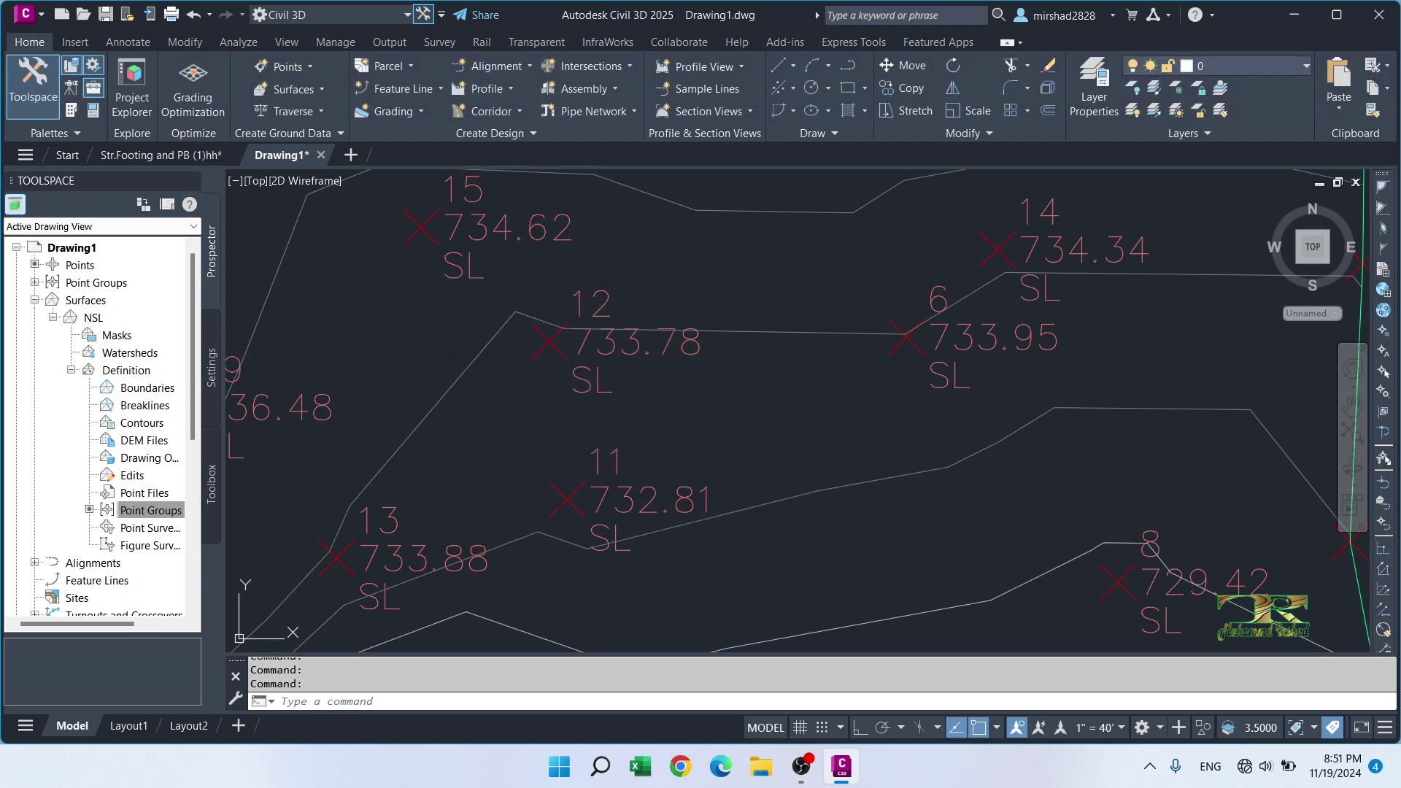
Step: Set the point label style of the NSL point group to <none>
scroll(810, 409, down, 7)
scroll(874, 464, up, 5)
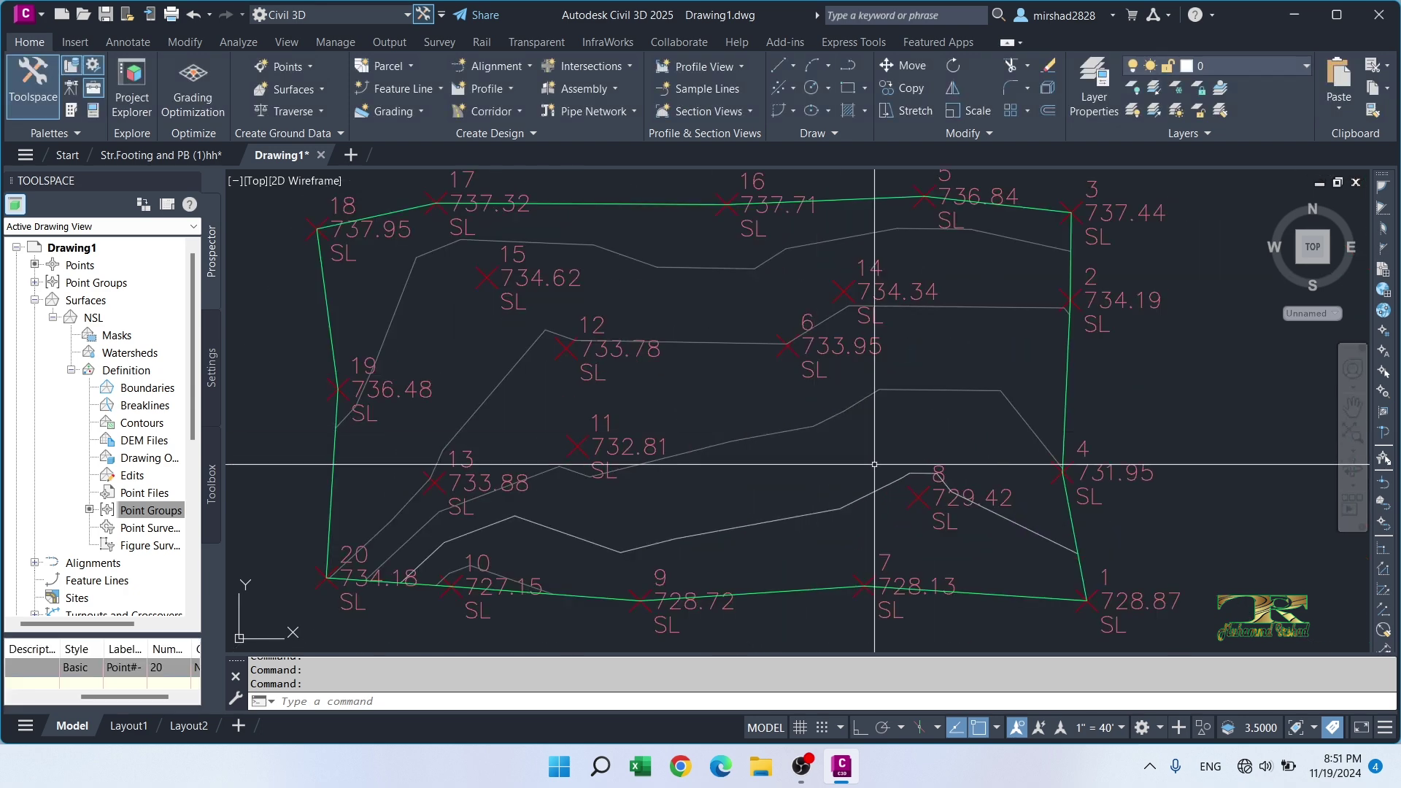
scroll(760, 398, up, 2)
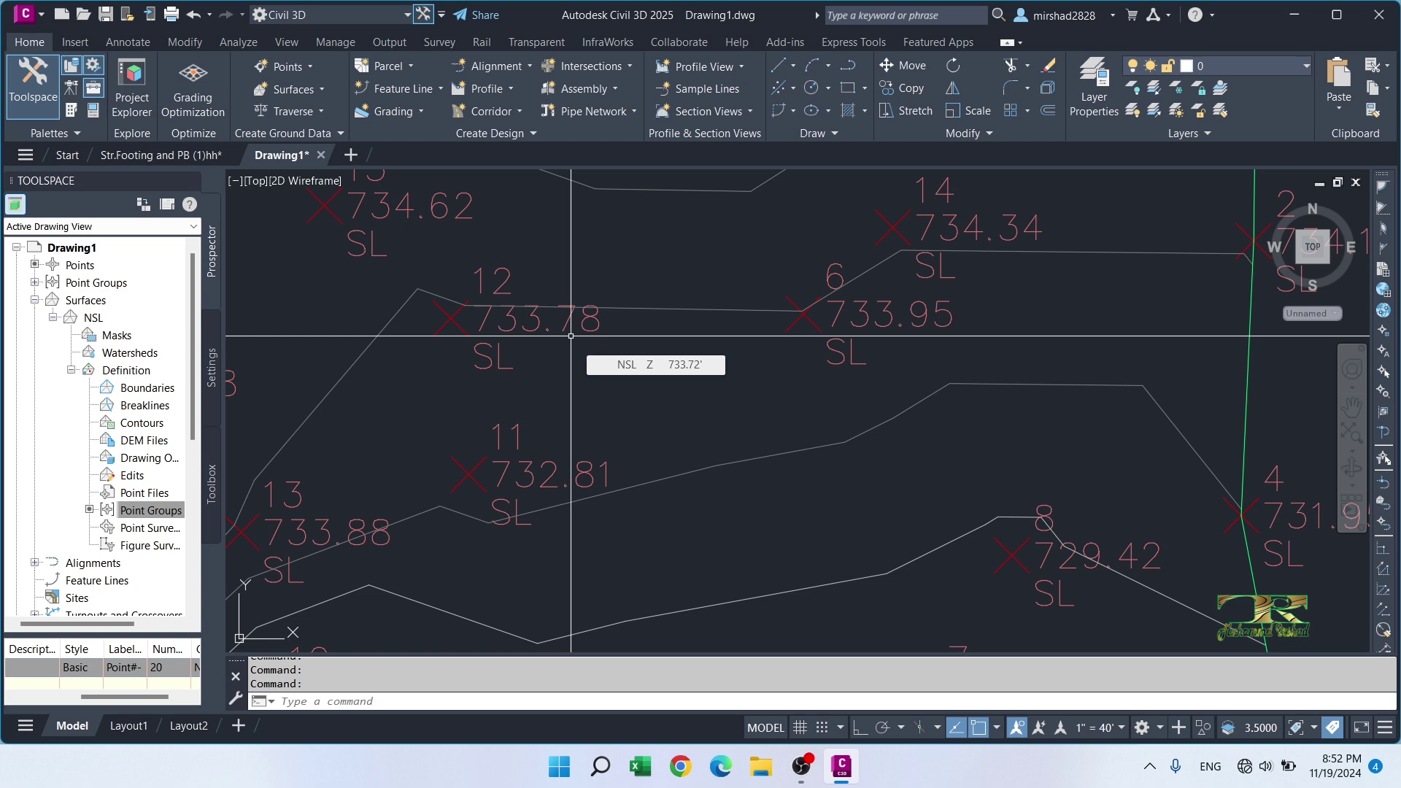
scroll(571, 336, up, 5)
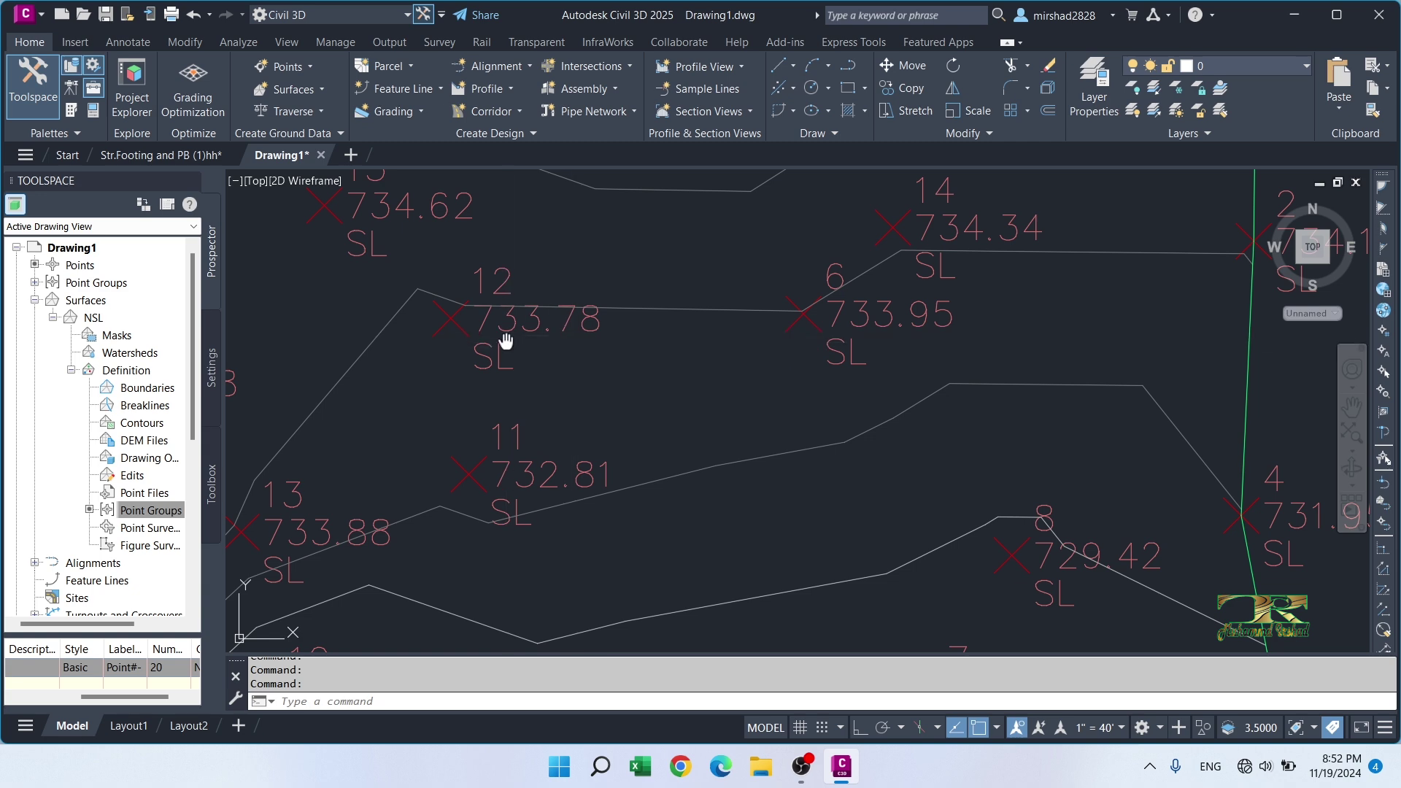
click(575, 355)
click(532, 310)
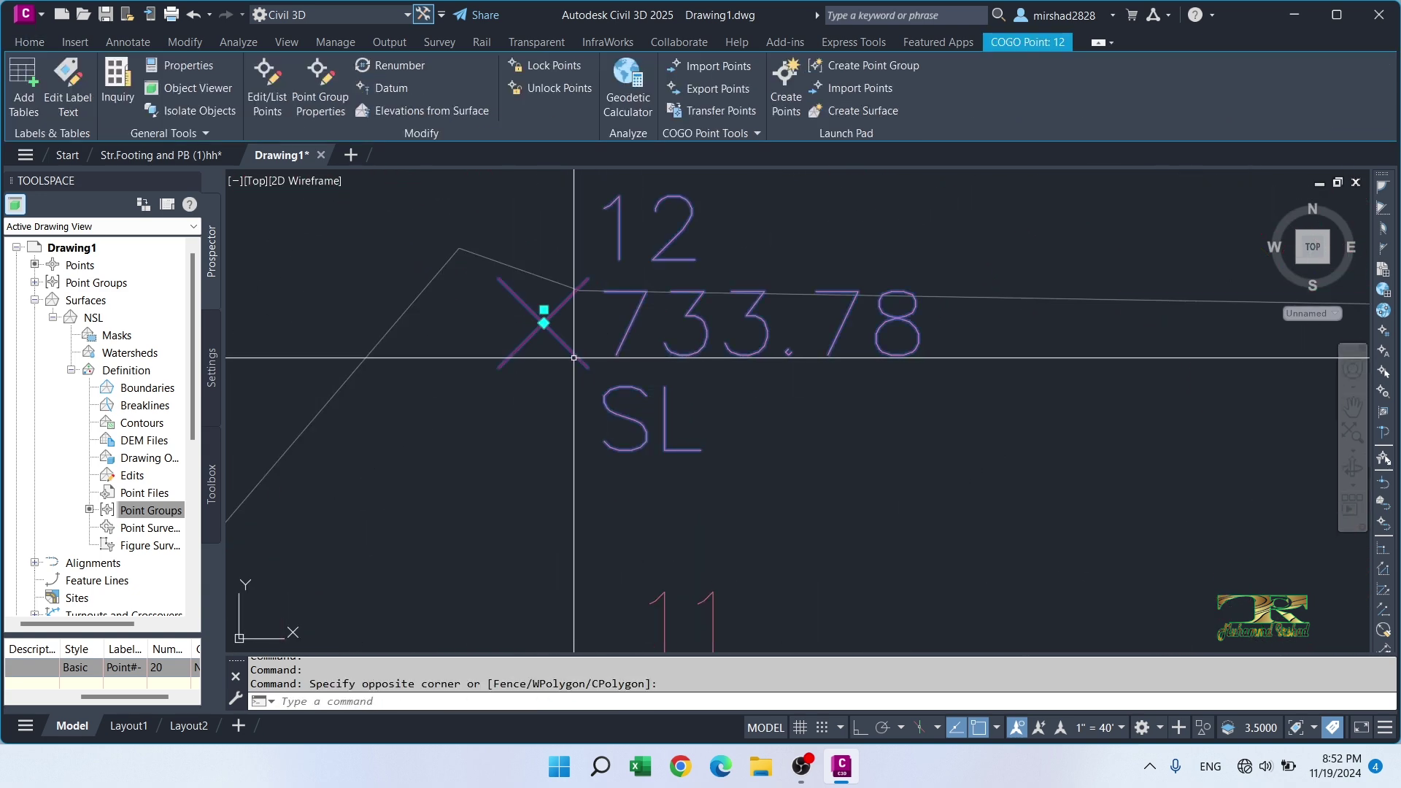
right_click(538, 329)
click(599, 411)
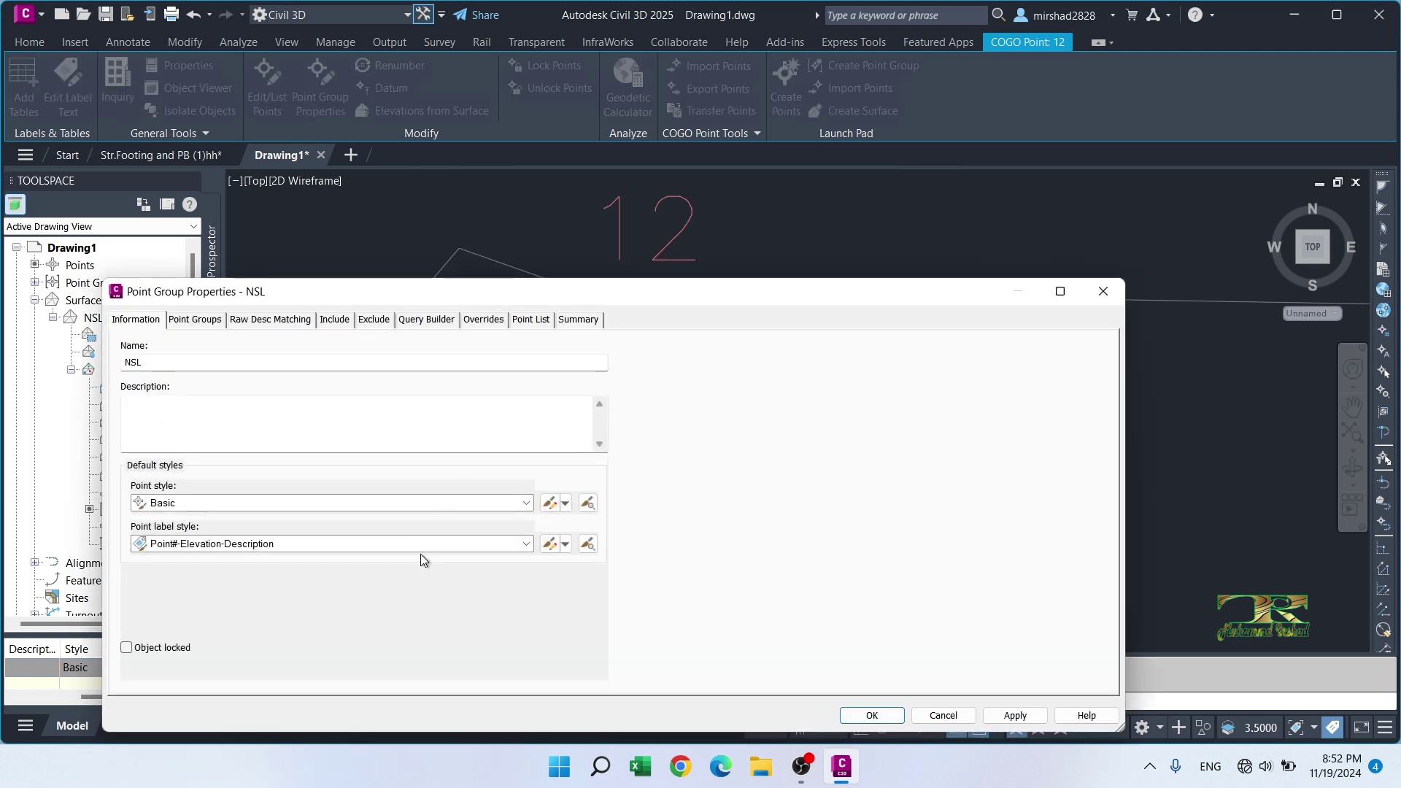
click(378, 544)
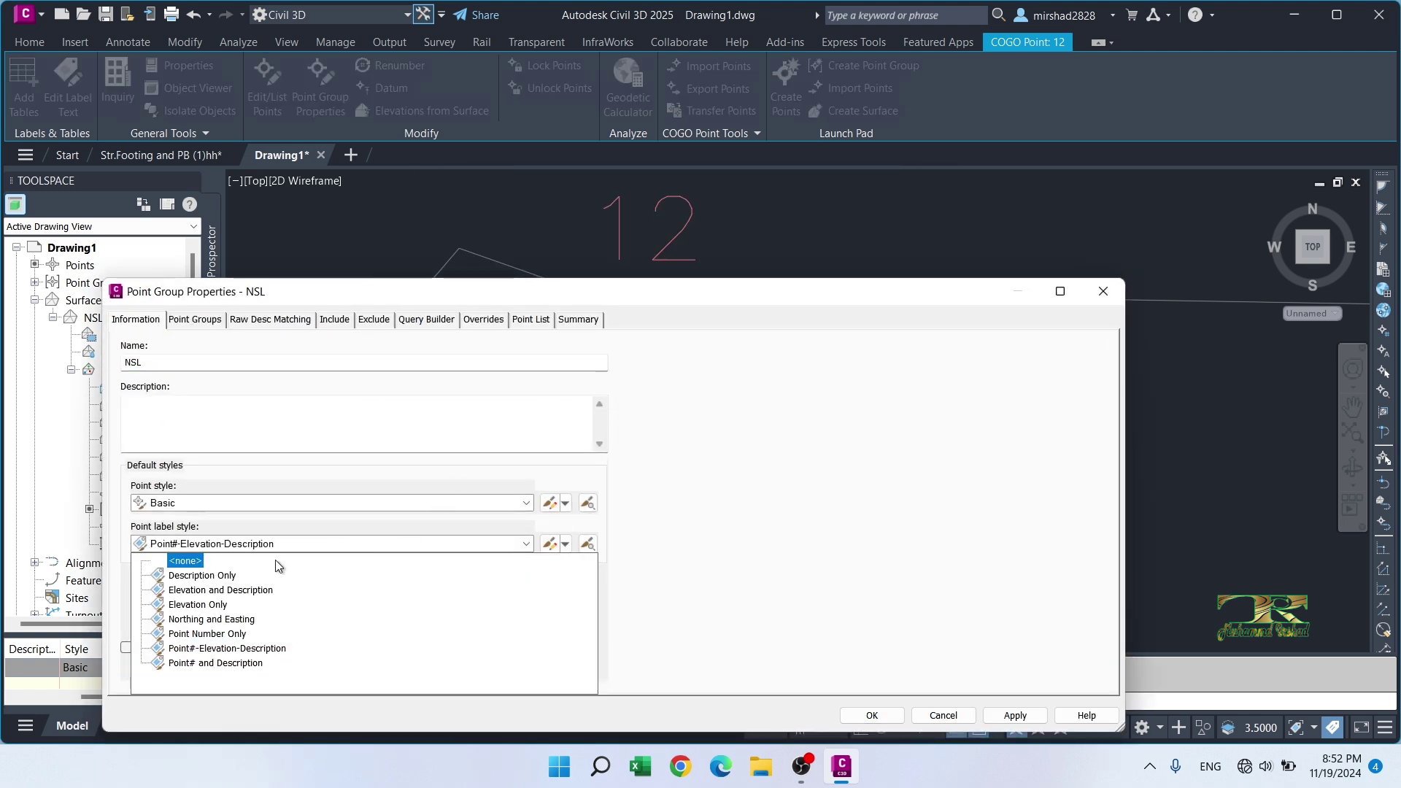
click(191, 560)
Step: Set the Basic point style's marker size to .02 inches and apply the NSL point group properties
click(550, 503)
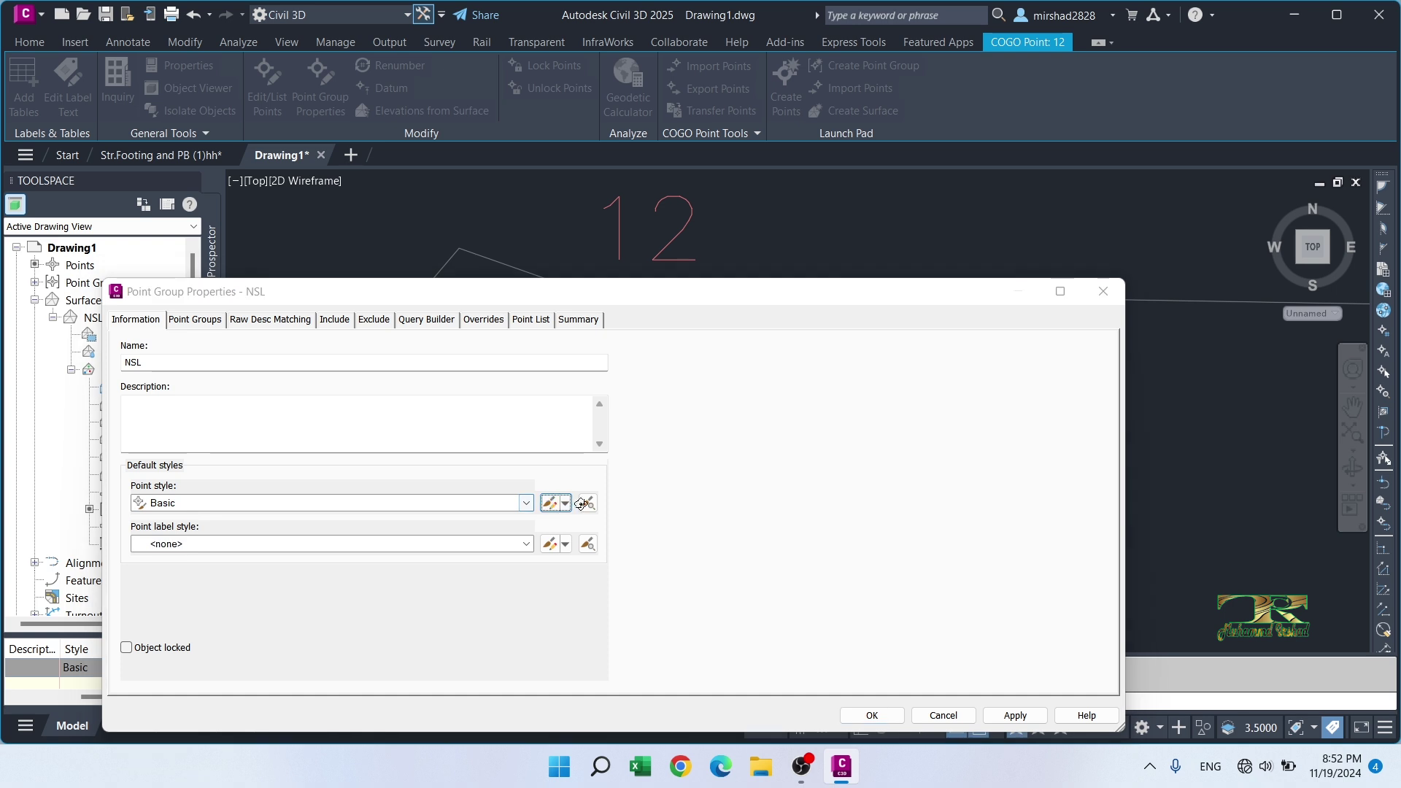
double_click(881, 268)
text(.033)
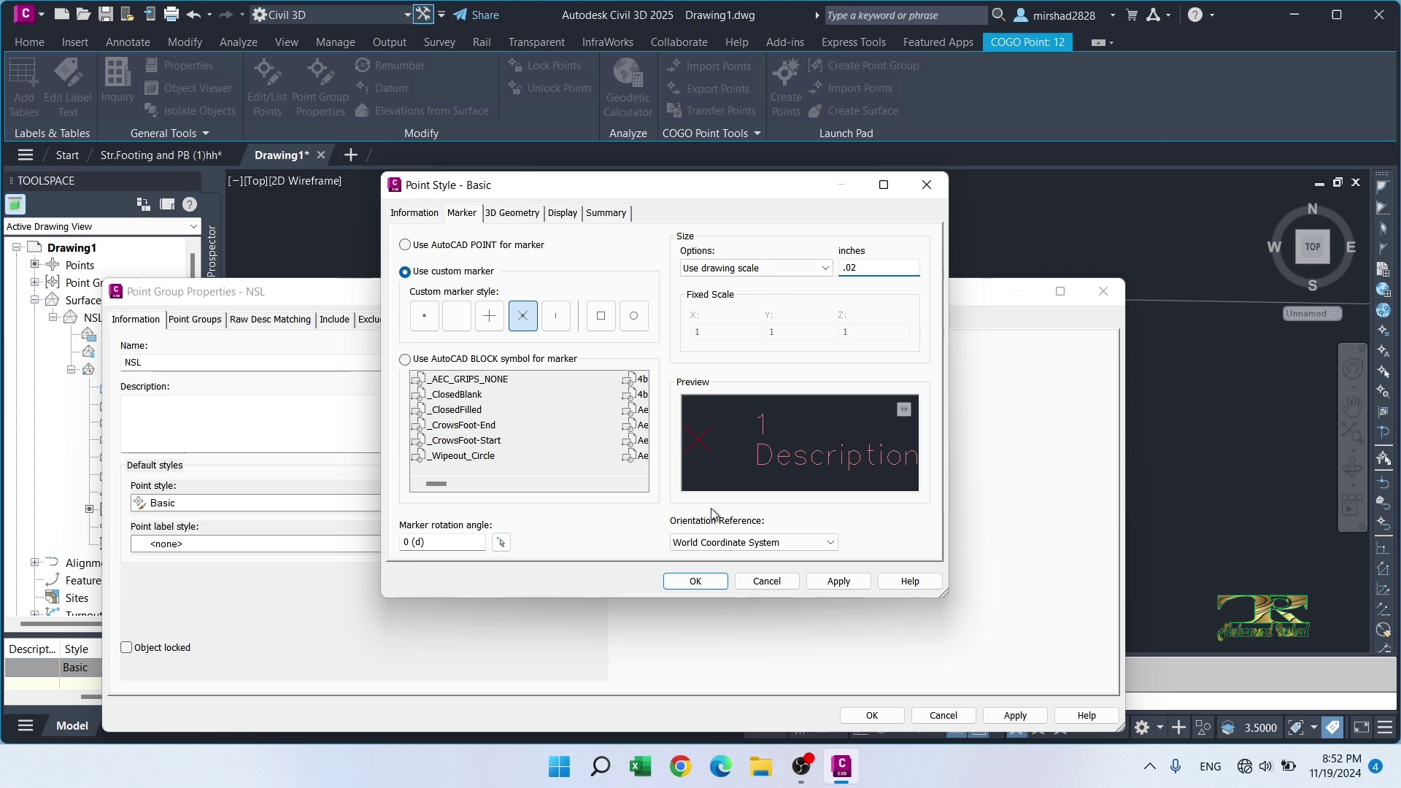
click(695, 581)
click(869, 711)
scroll(852, 401, down, 5)
scroll(852, 401, up, 4)
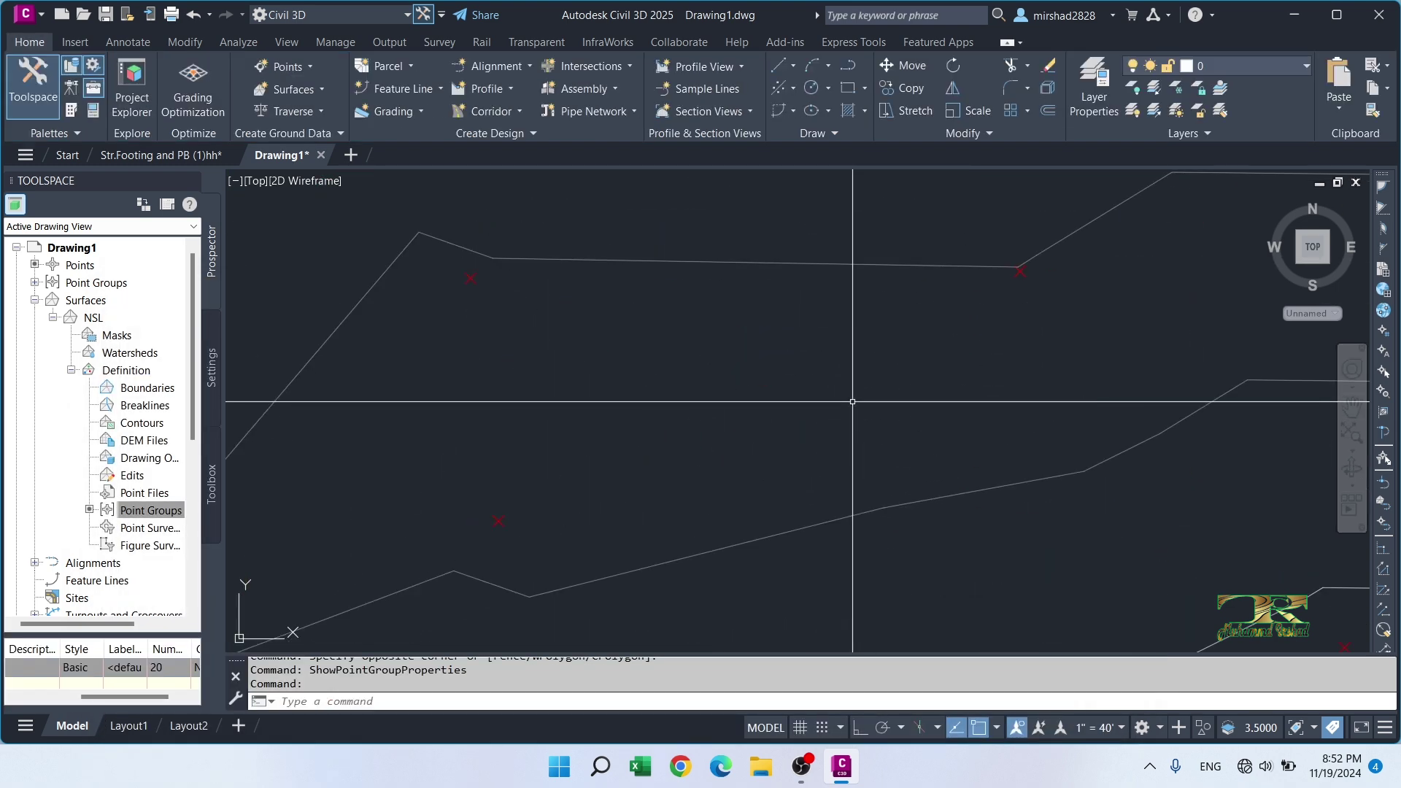
mouse_move(620, 330)
scroll(619, 330, down, 4)
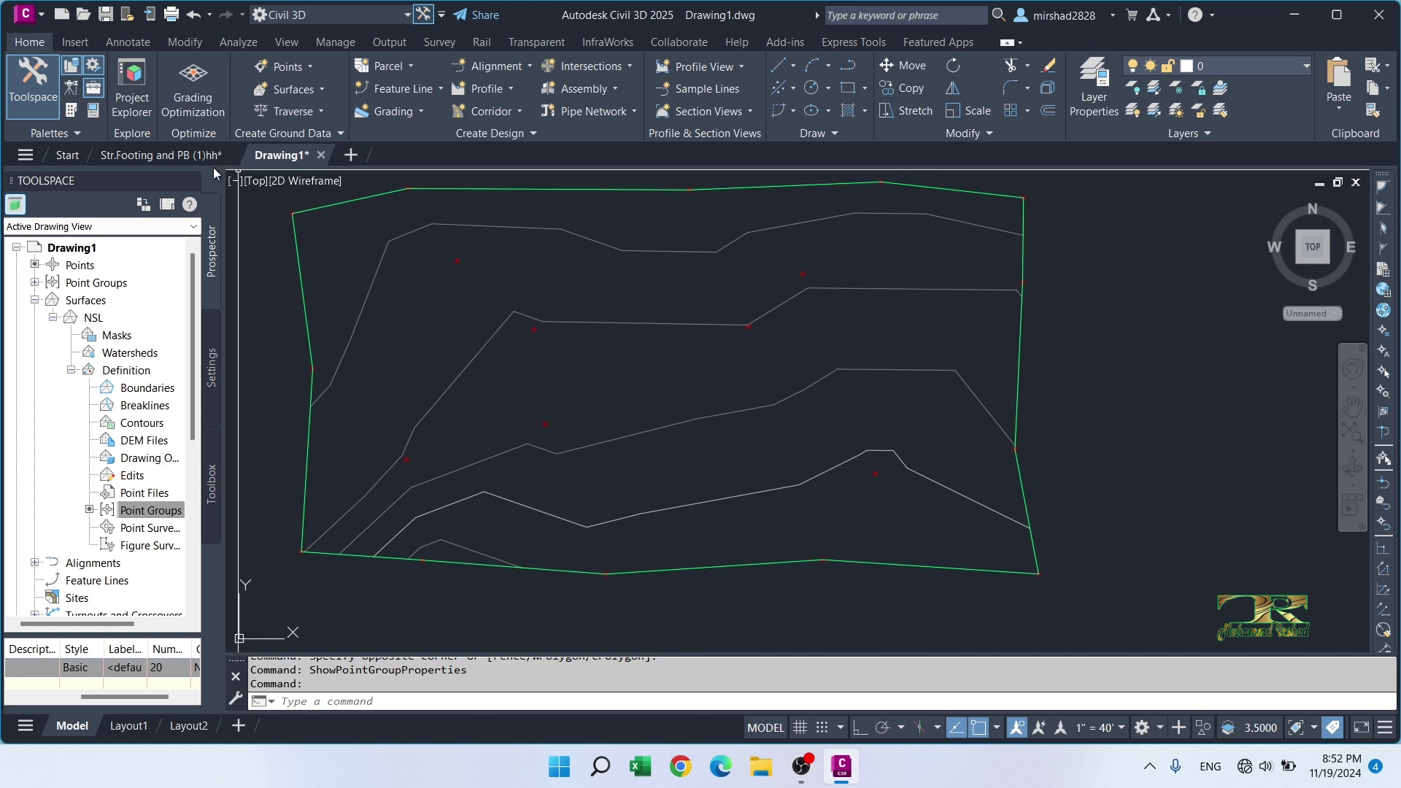
Step: Switch to the Str.Footing and PB (1)hh drawing and select all texts similar to a CF-2 EL -6.50 level label
click(159, 155)
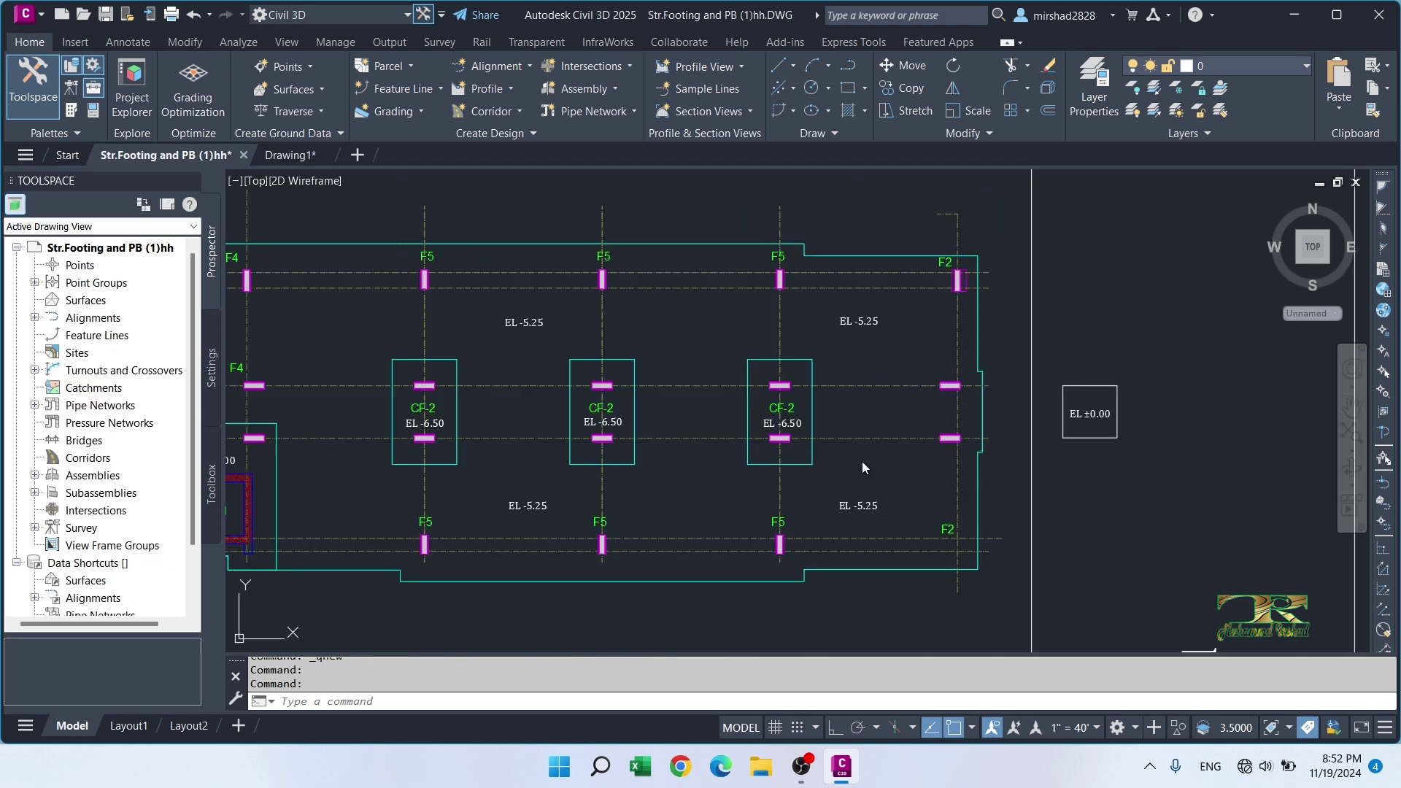
scroll(861, 462, down, 3)
scroll(657, 350, up, 5)
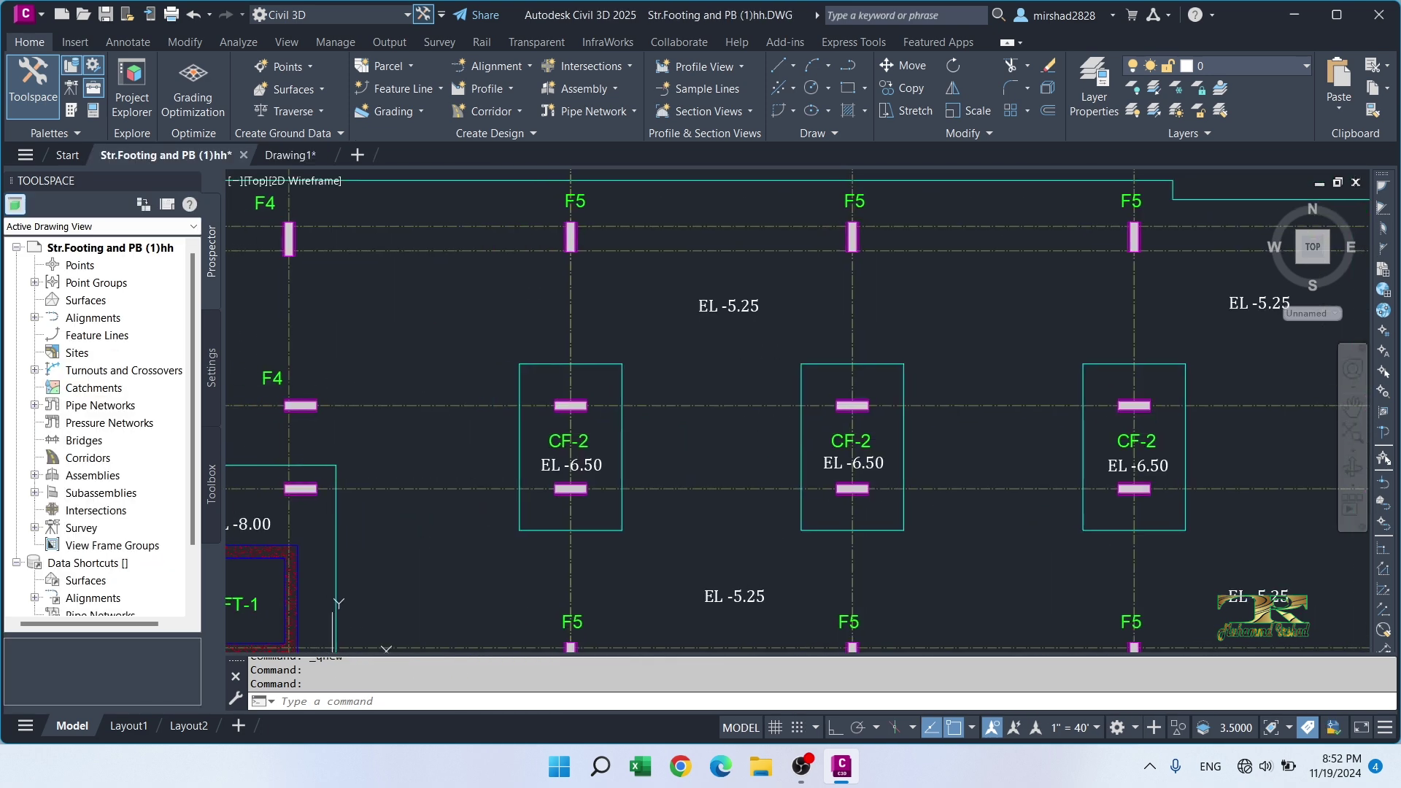
scroll(874, 465, up, 4)
click(876, 454)
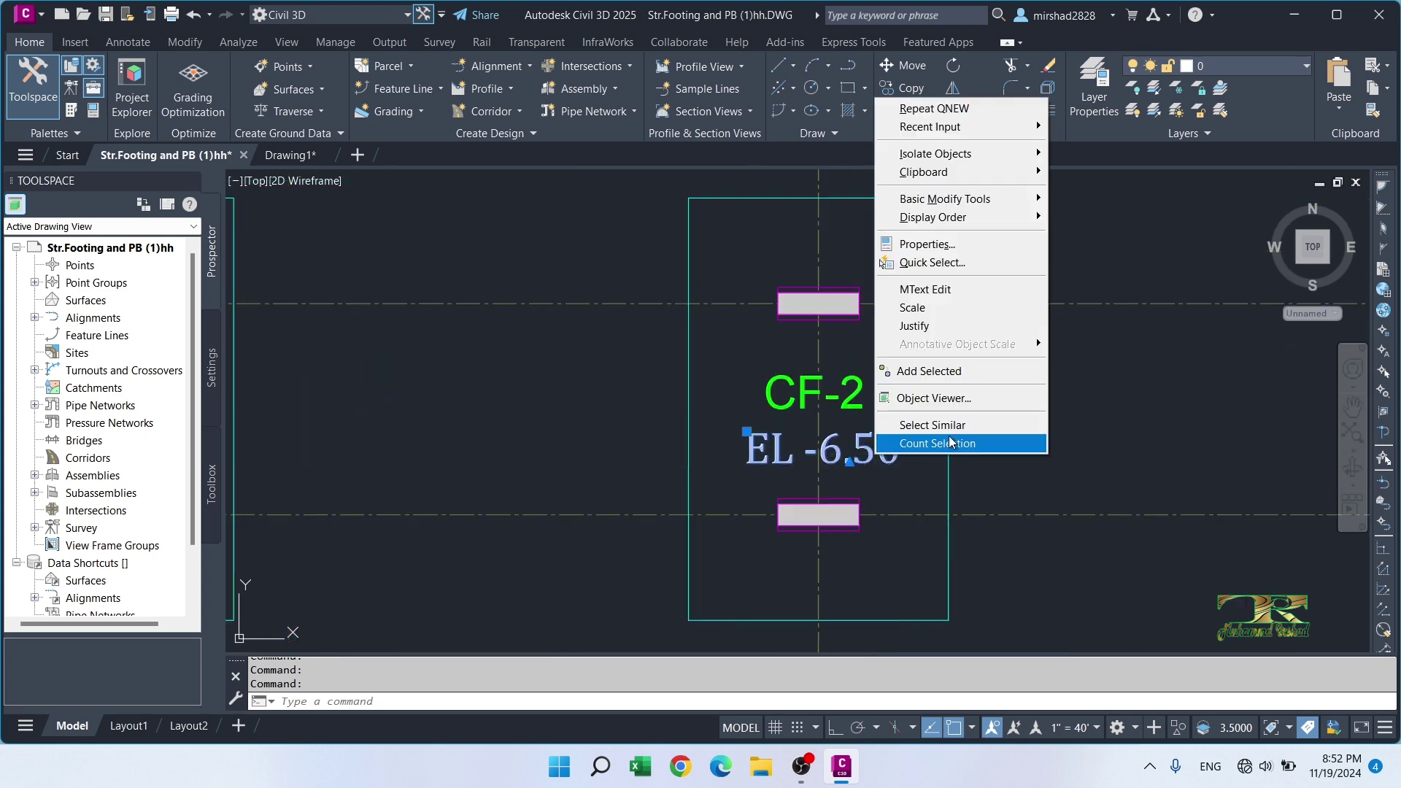
click(933, 424)
scroll(908, 480, down, 8)
scroll(908, 480, up, 8)
Step: Add the Block 3 excavation outline and the CF-2 footing outlines to the selection
click(592, 642)
click(997, 367)
click(1058, 371)
click(1058, 382)
scroll(927, 219, down, 5)
scroll(927, 219, up, 5)
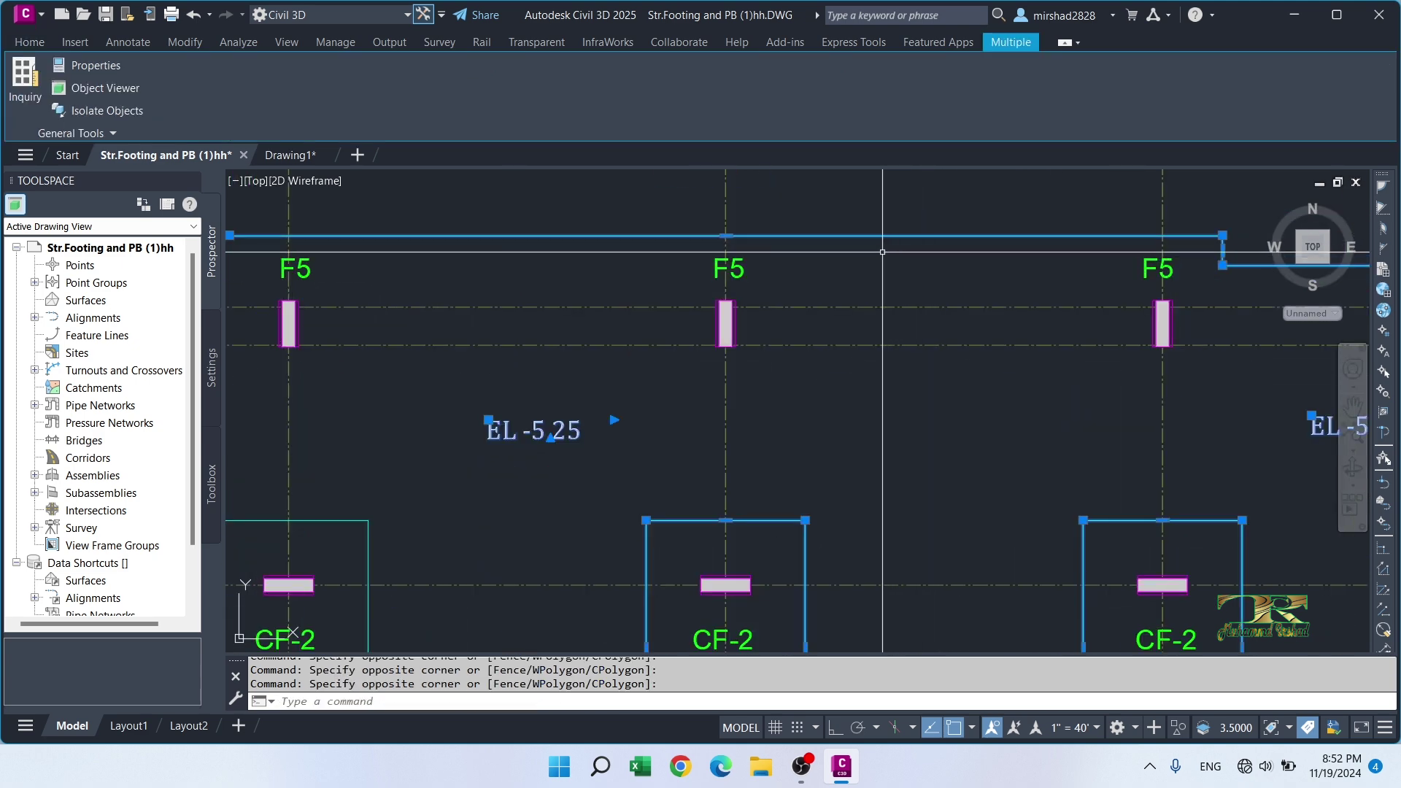
Step: Add the lift pit outline, the EL ±0.00 box and the road lines to the selection and copy everything to the clipboard
scroll(927, 219, down, 6)
scroll(730, 365, up, 4)
mouse_move(526, 448)
middle_down()
mouse_move(757, 388)
mouse_move(844, 390)
middle_up()
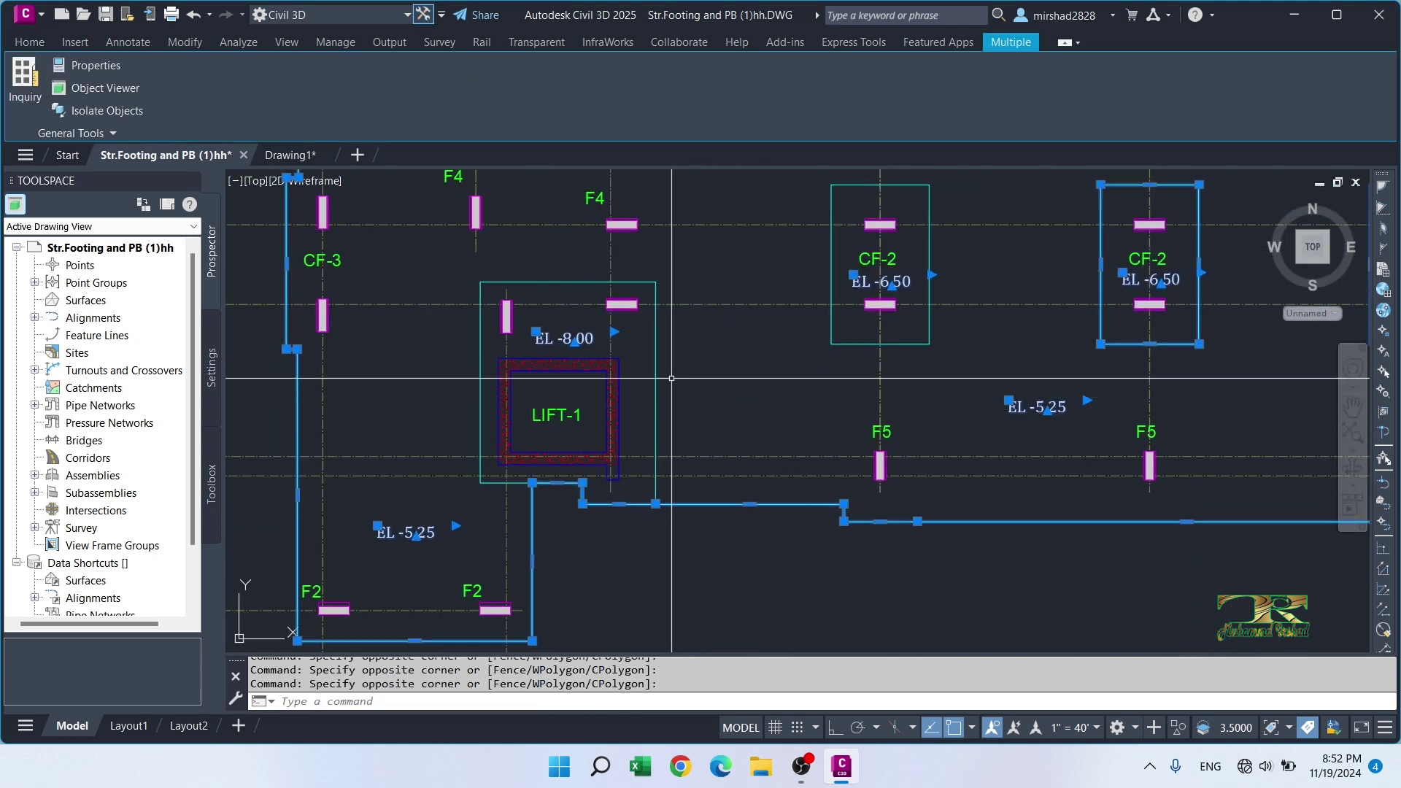
scroll(601, 407, down, 6)
scroll(1008, 375, up, 4)
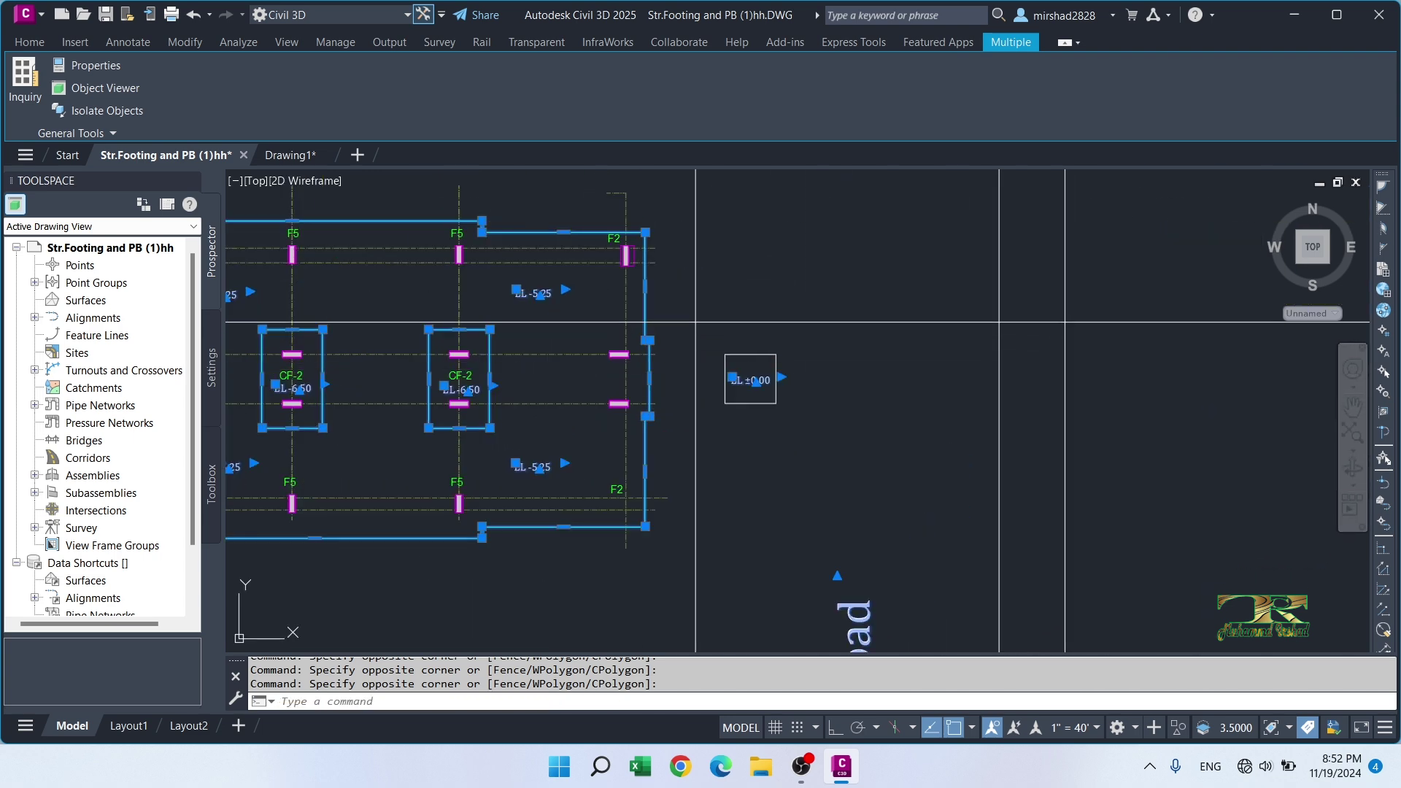
scroll(915, 469, down, 2)
scroll(914, 469, down, 2)
click(880, 502)
click(831, 543)
key(ctrl+c)
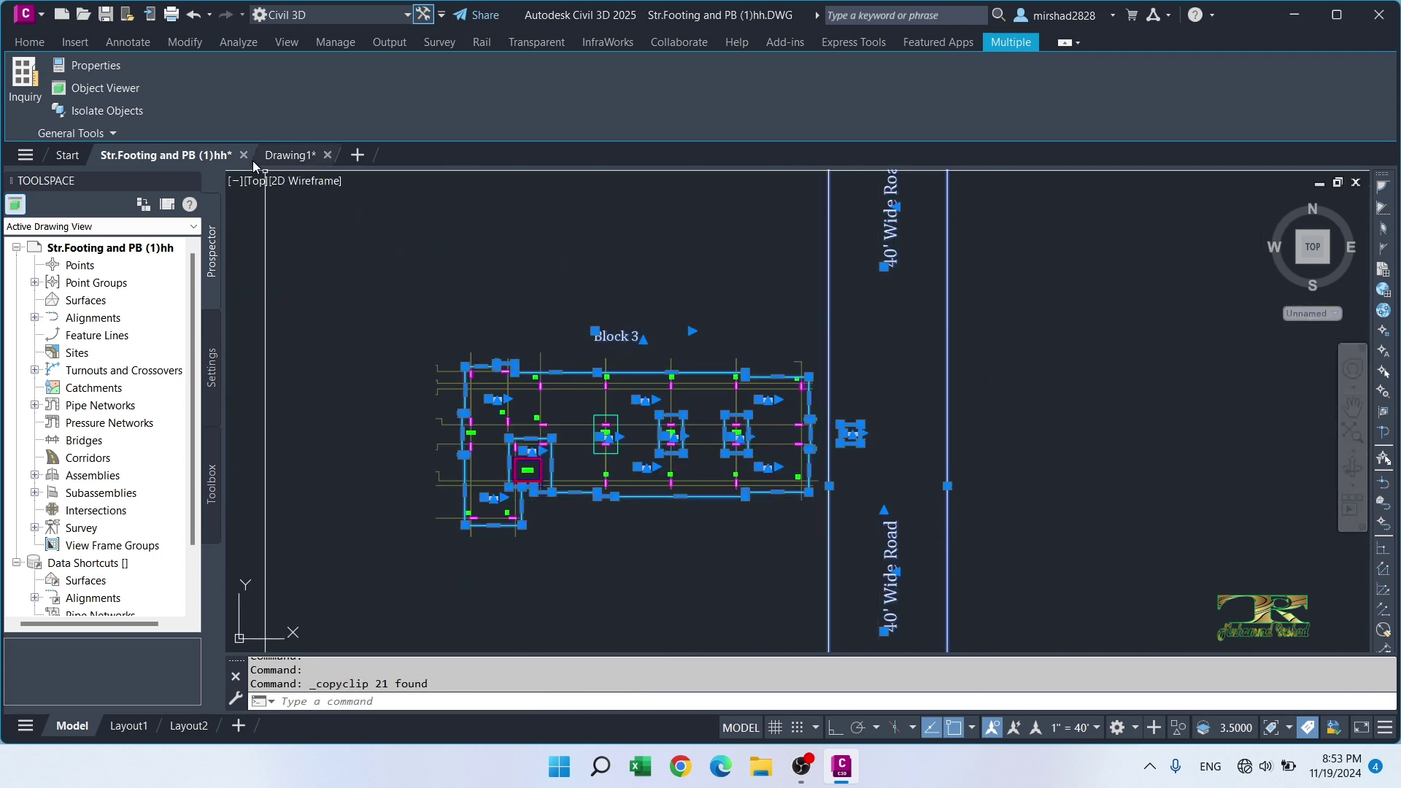
Step: Switch to Drawing1 and paste the copied Block 3 layout at its original coordinates
click(286, 155)
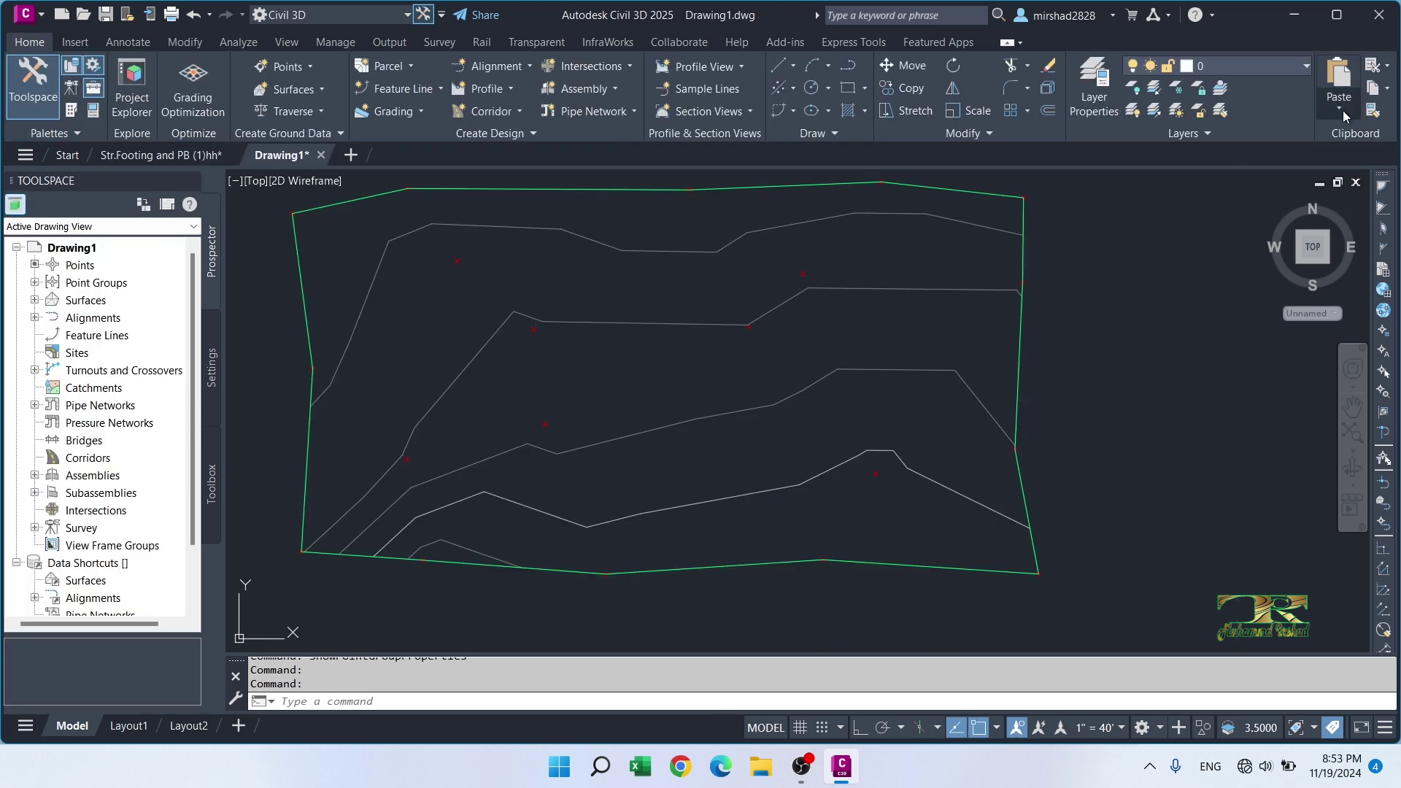
click(1341, 110)
click(1306, 248)
Step: Examine the NSL surface elevation at the EL ±0.00 reference box beside Block 3
mouse_move(952, 369)
middle_down()
mouse_move(871, 304)
mouse_move(881, 359)
mouse_move(807, 344)
middle_up()
scroll(806, 344, up, 4)
scroll(803, 350, down, 2)
scroll(802, 365, up, 4)
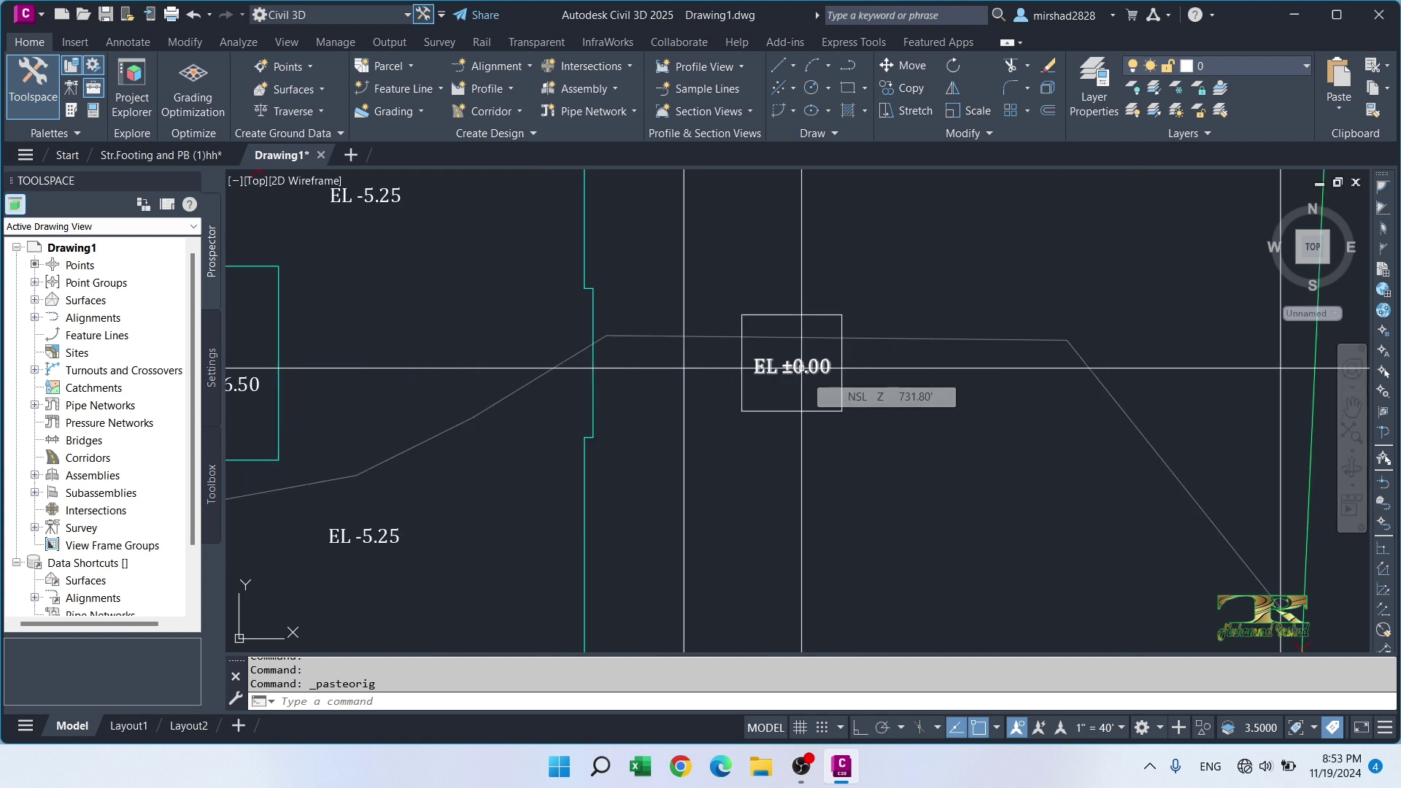
middle_drag(801, 367, 820, 378)
scroll(824, 376, down, 2)
scroll(832, 378, up, 6)
mouse_move(845, 381)
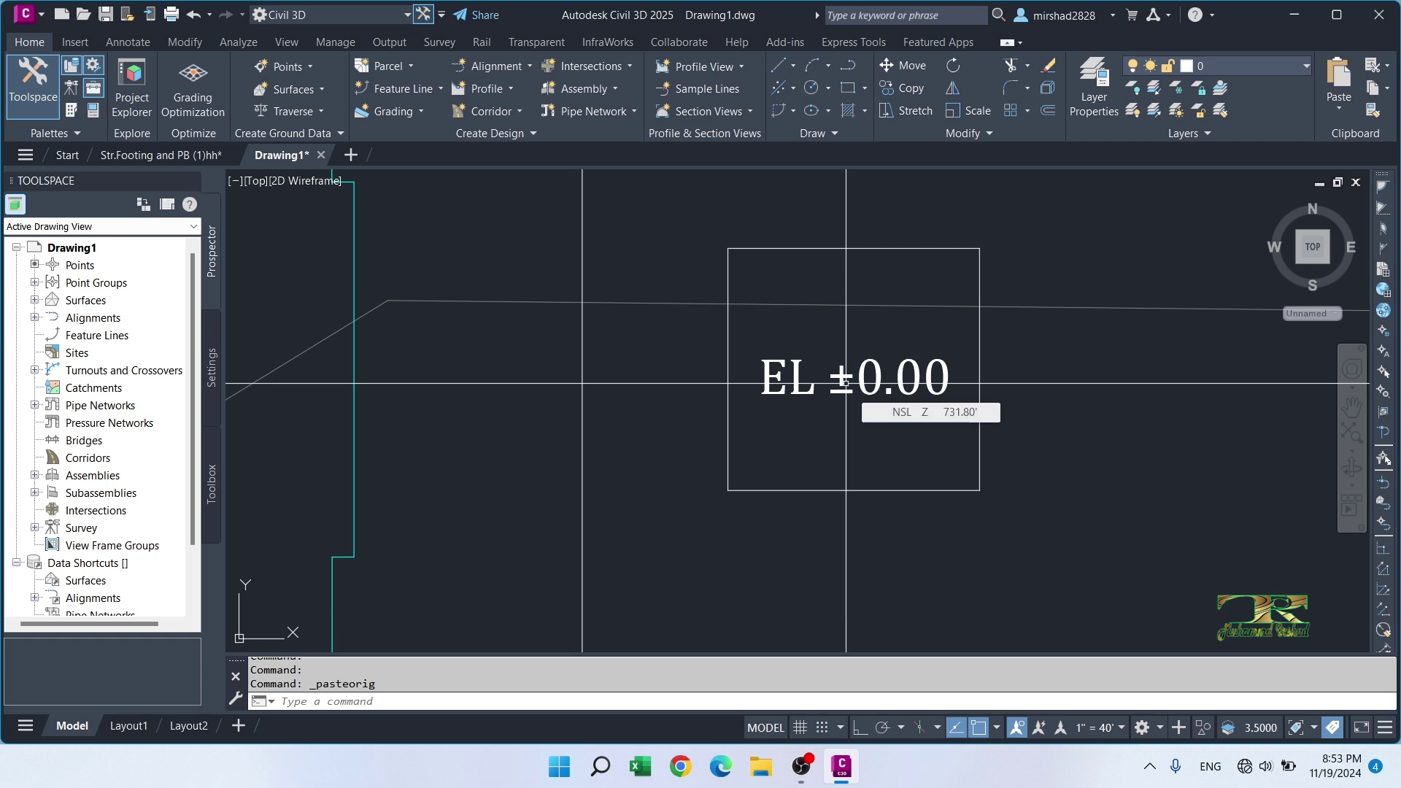
scroll(844, 381, down, 4)
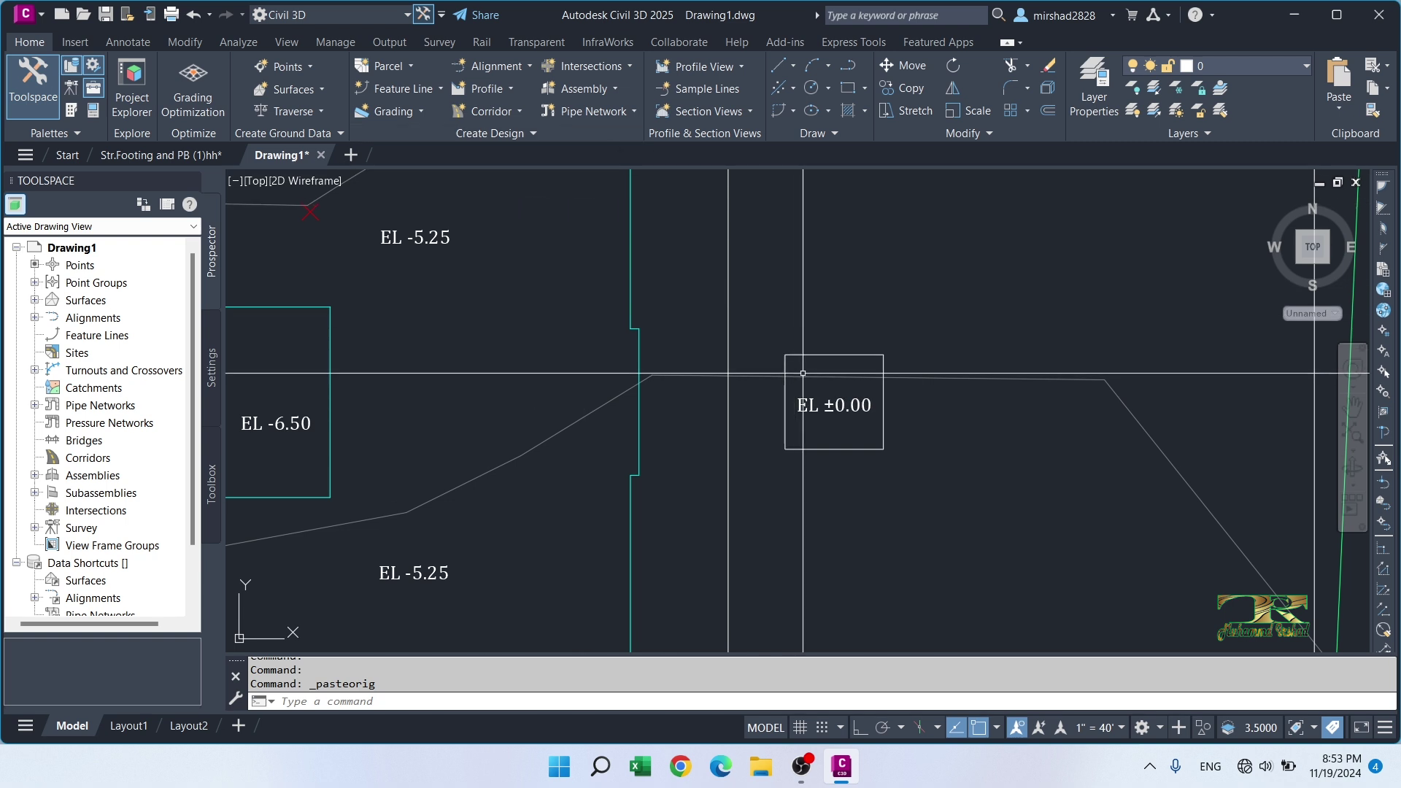
mouse_move(821, 401)
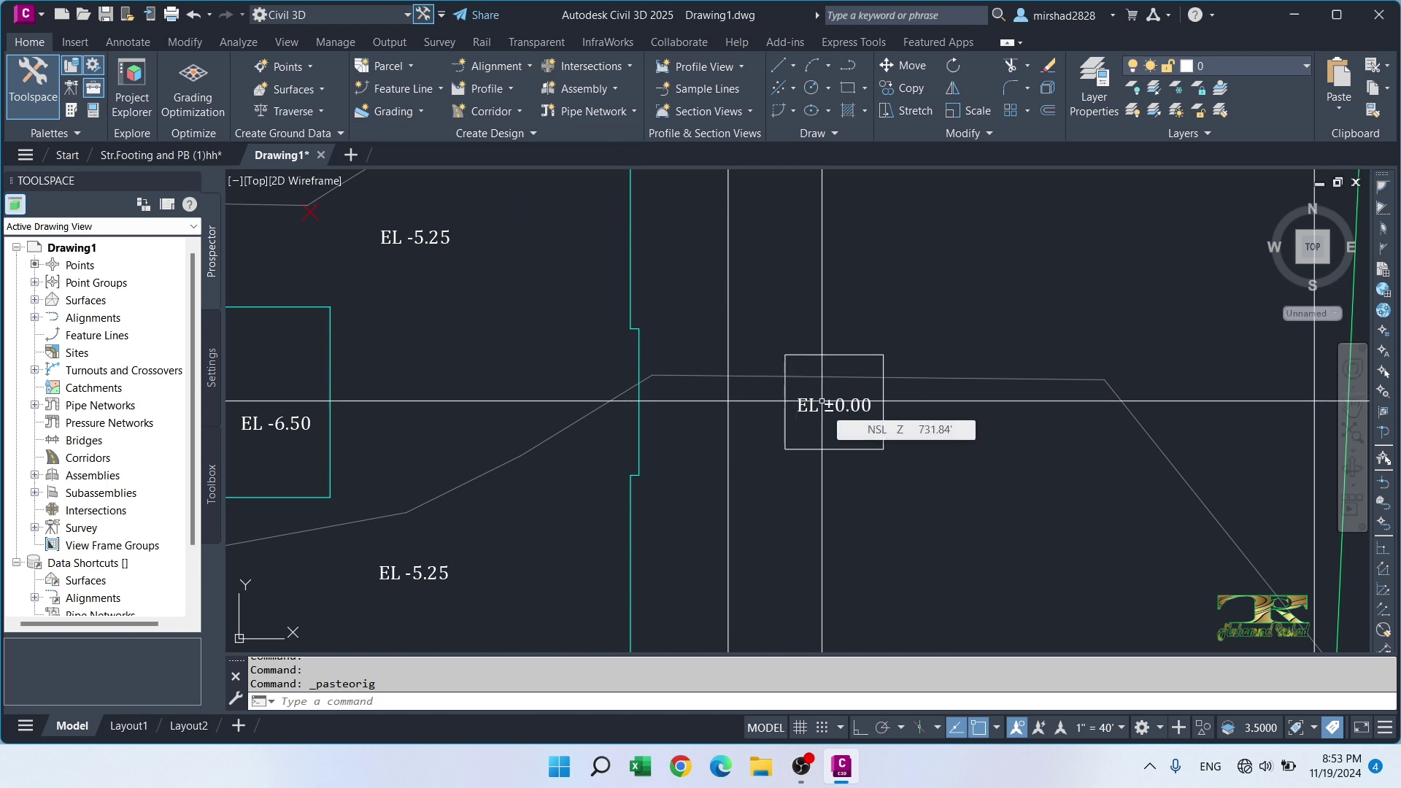
scroll(822, 401, down, 4)
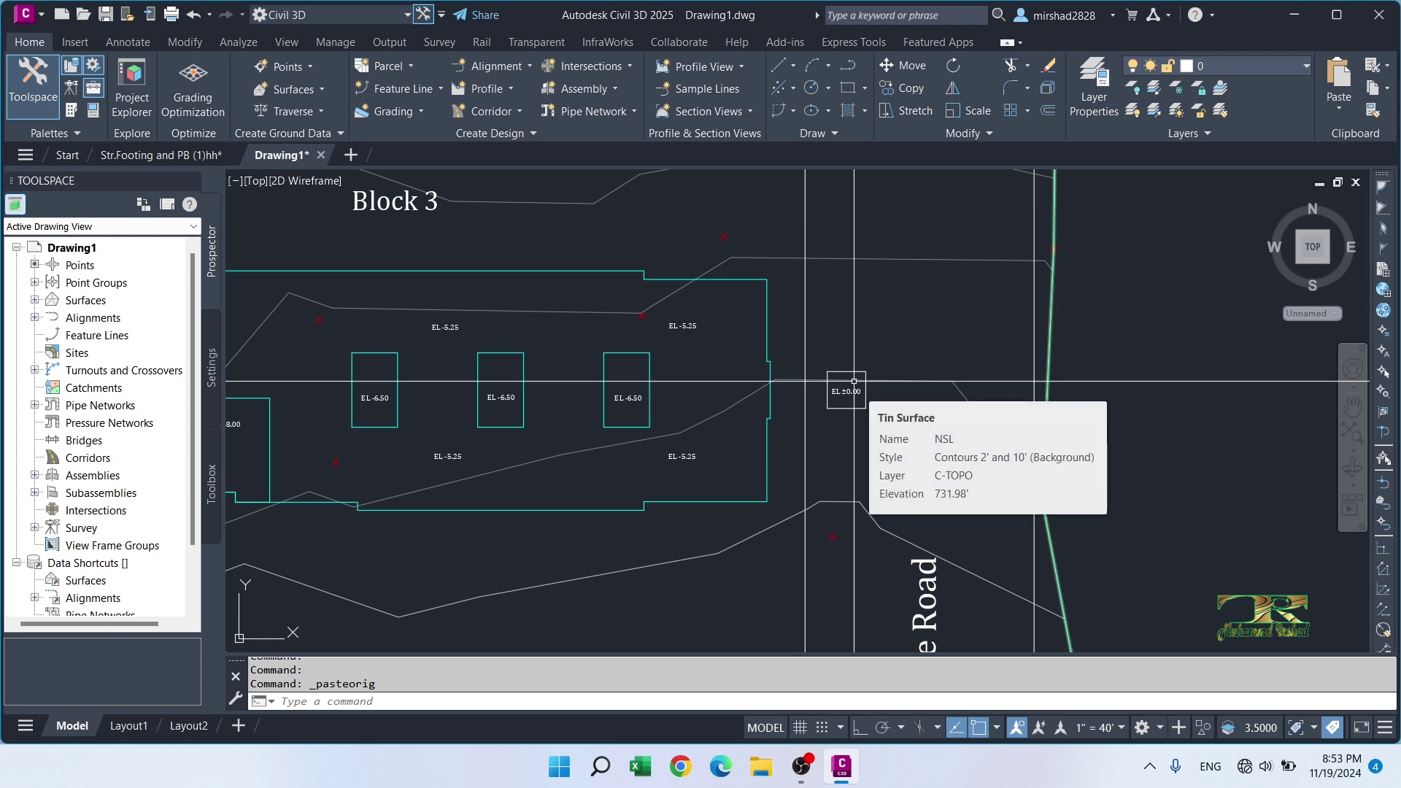
scroll(845, 392, up, 5)
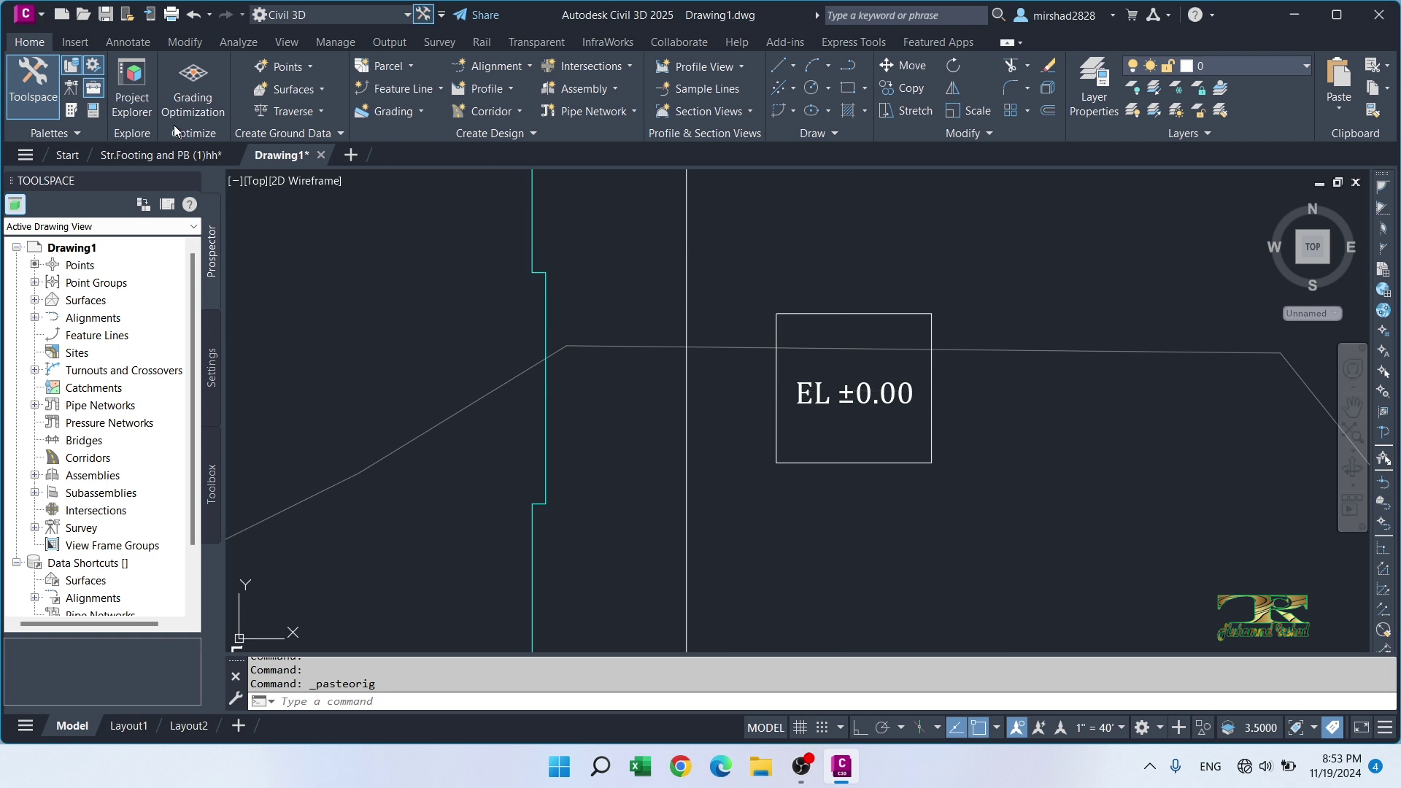
Step: Add a spot elevation label from the NSL surface inside the EL ±0.00 reference box
scroll(926, 357, down, 6)
key(Escape)
click(384, 191)
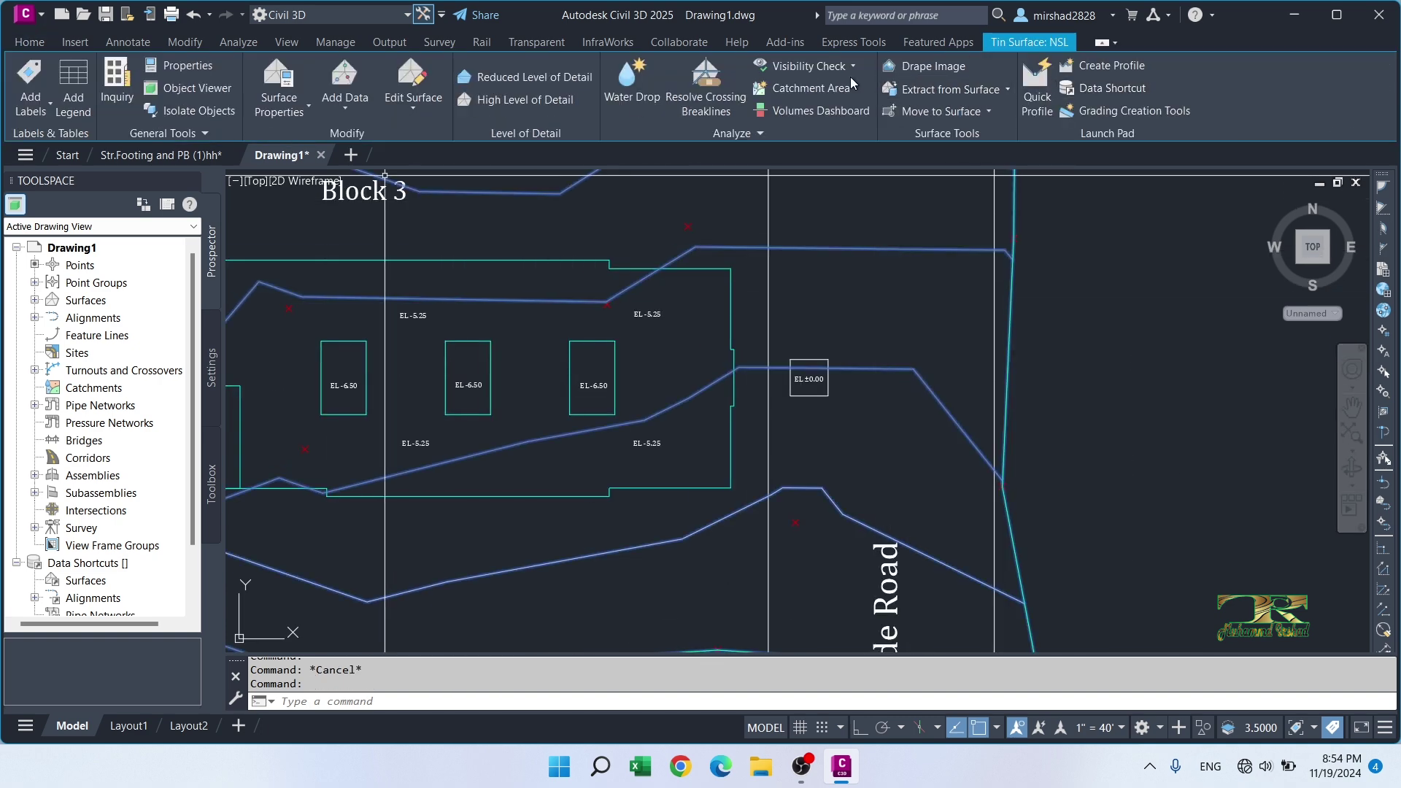
click(49, 106)
click(63, 210)
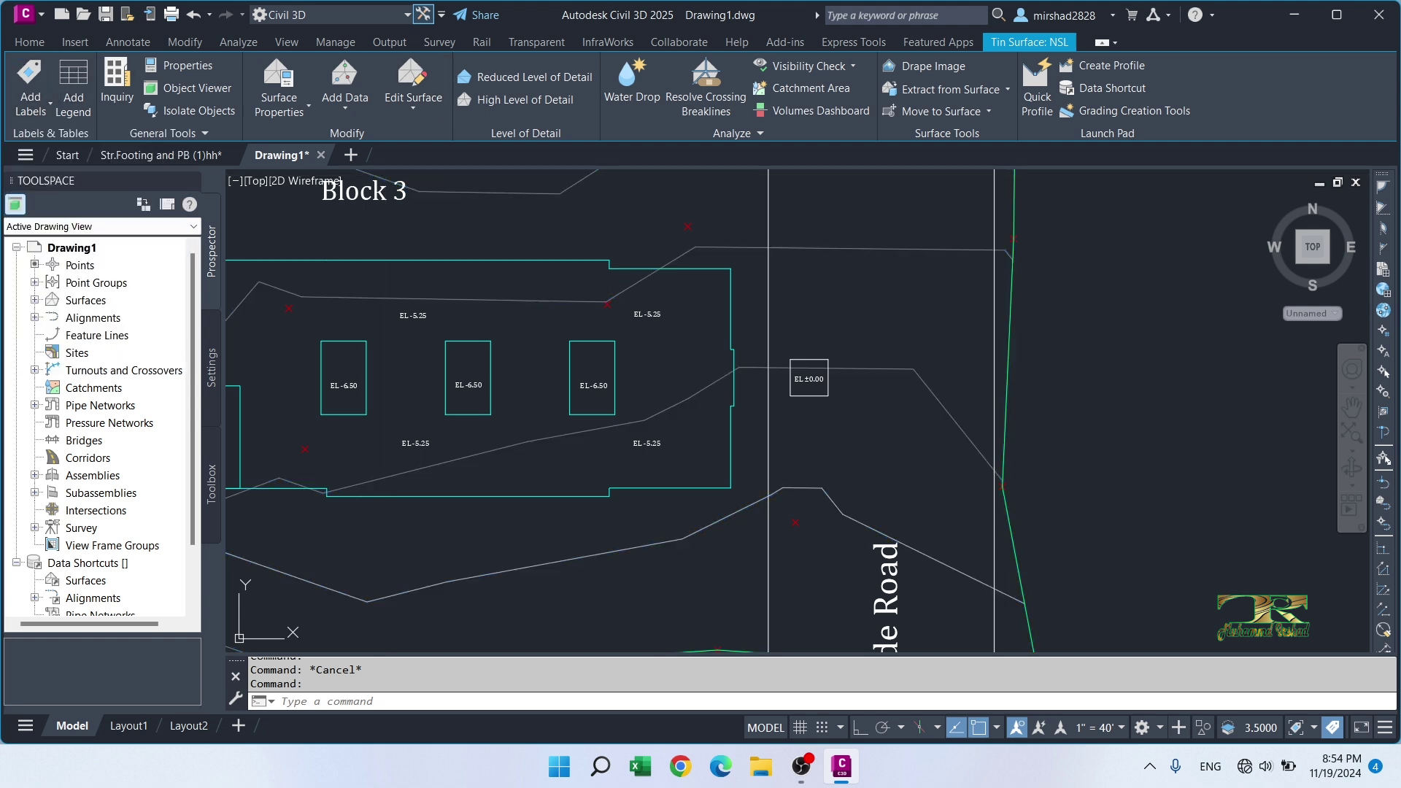
scroll(784, 368, up, 8)
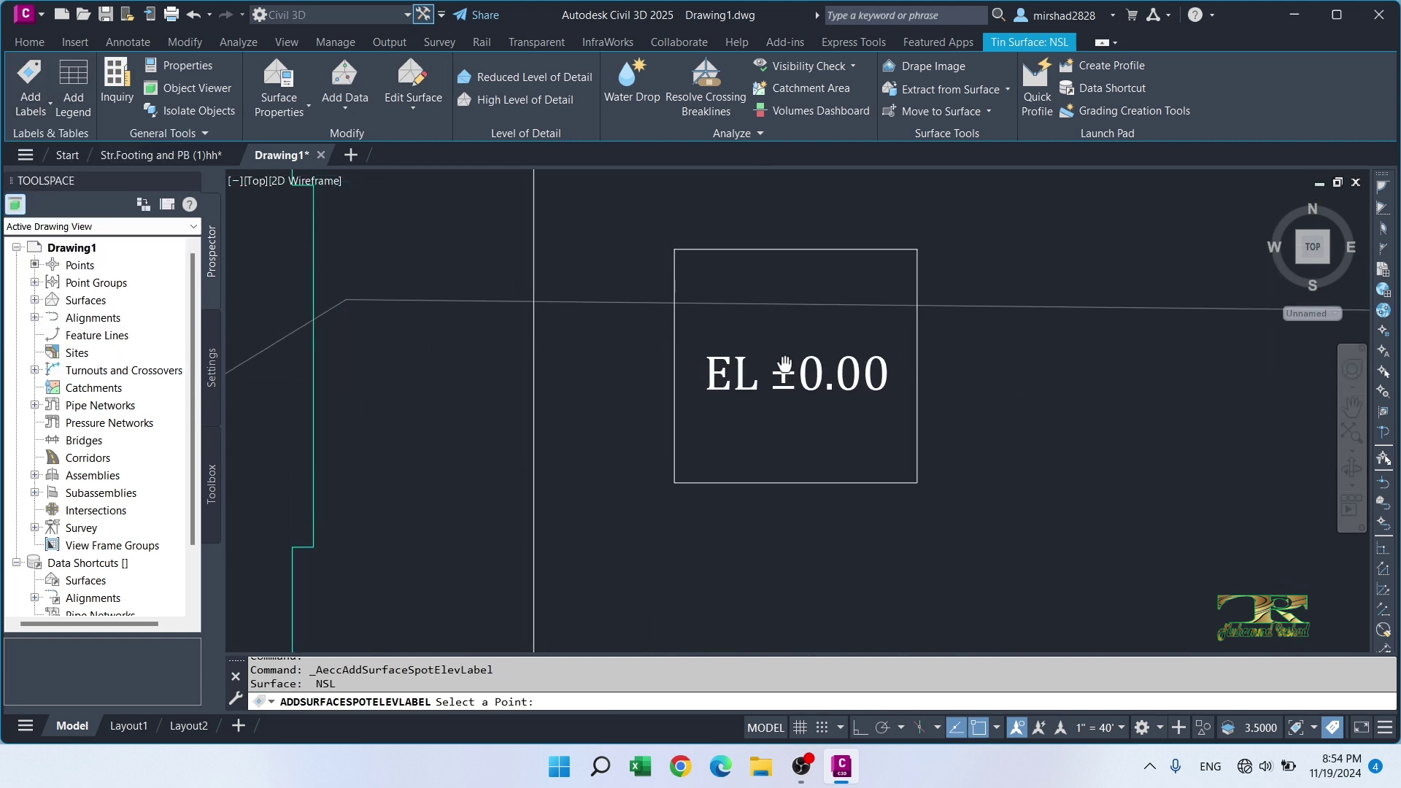
scroll(627, 365, down, 5)
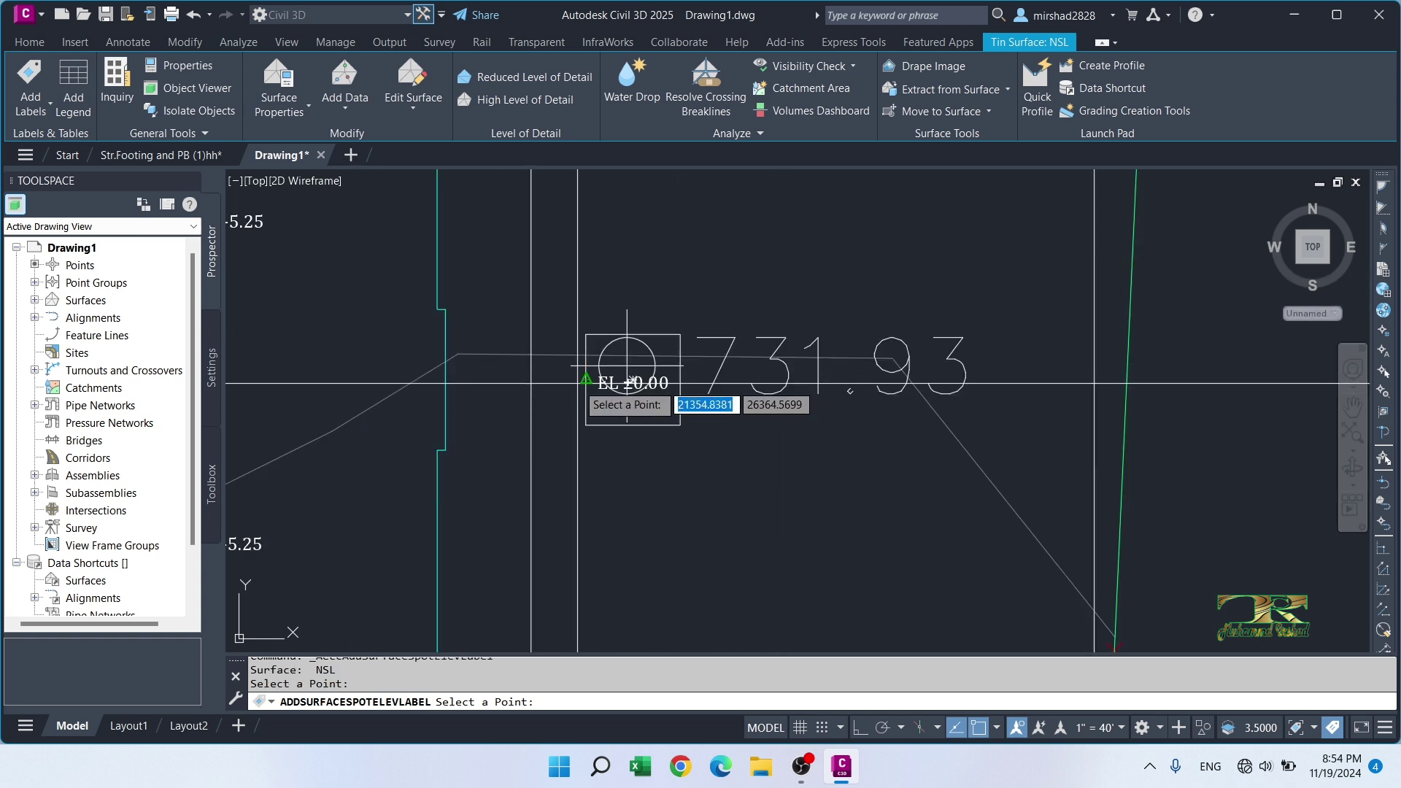
scroll(707, 394, up, 4)
key(Escape)
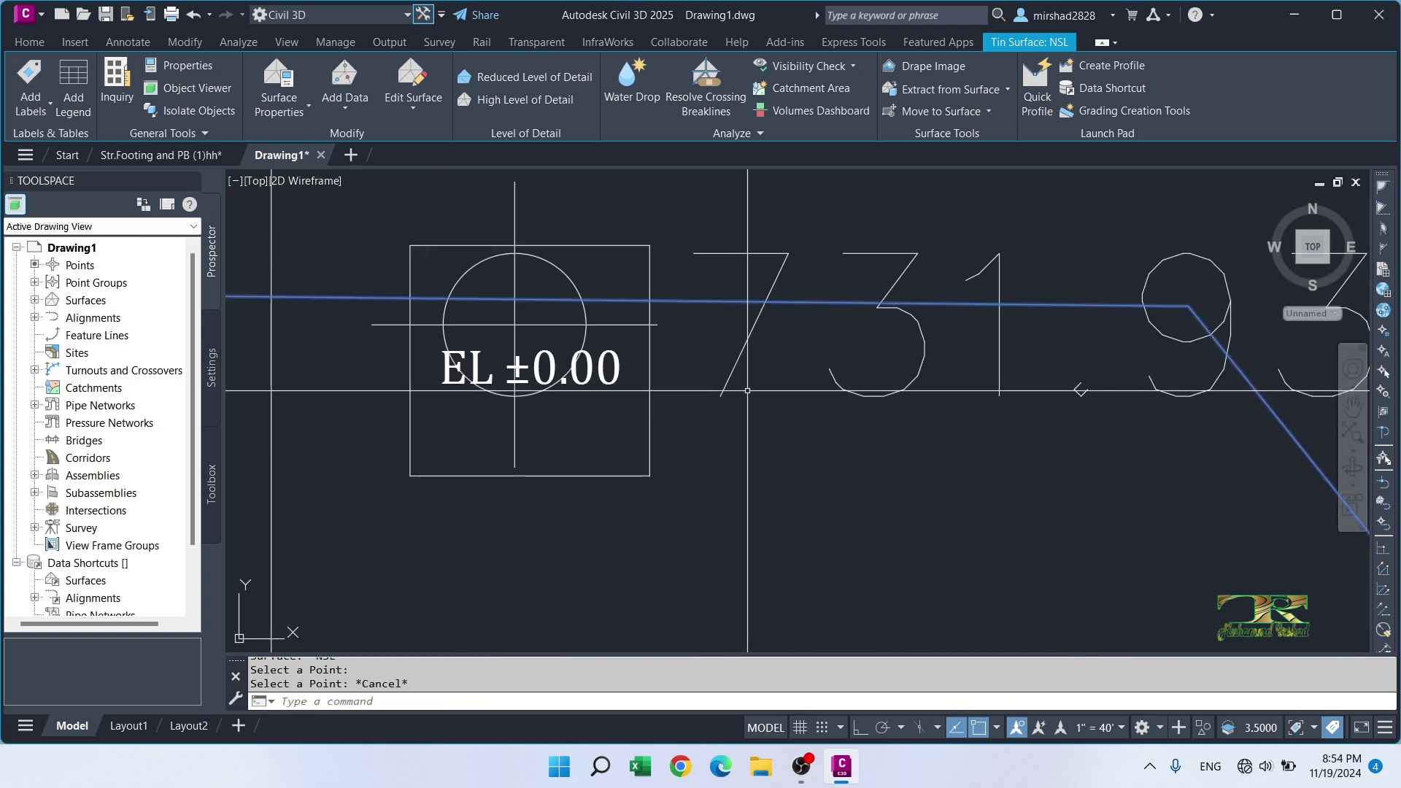
Step: Compare the spot elevation label at the EL ±0.00 box with the footing levels of Block 3
scroll(818, 391, down, 4)
mouse_move(970, 395)
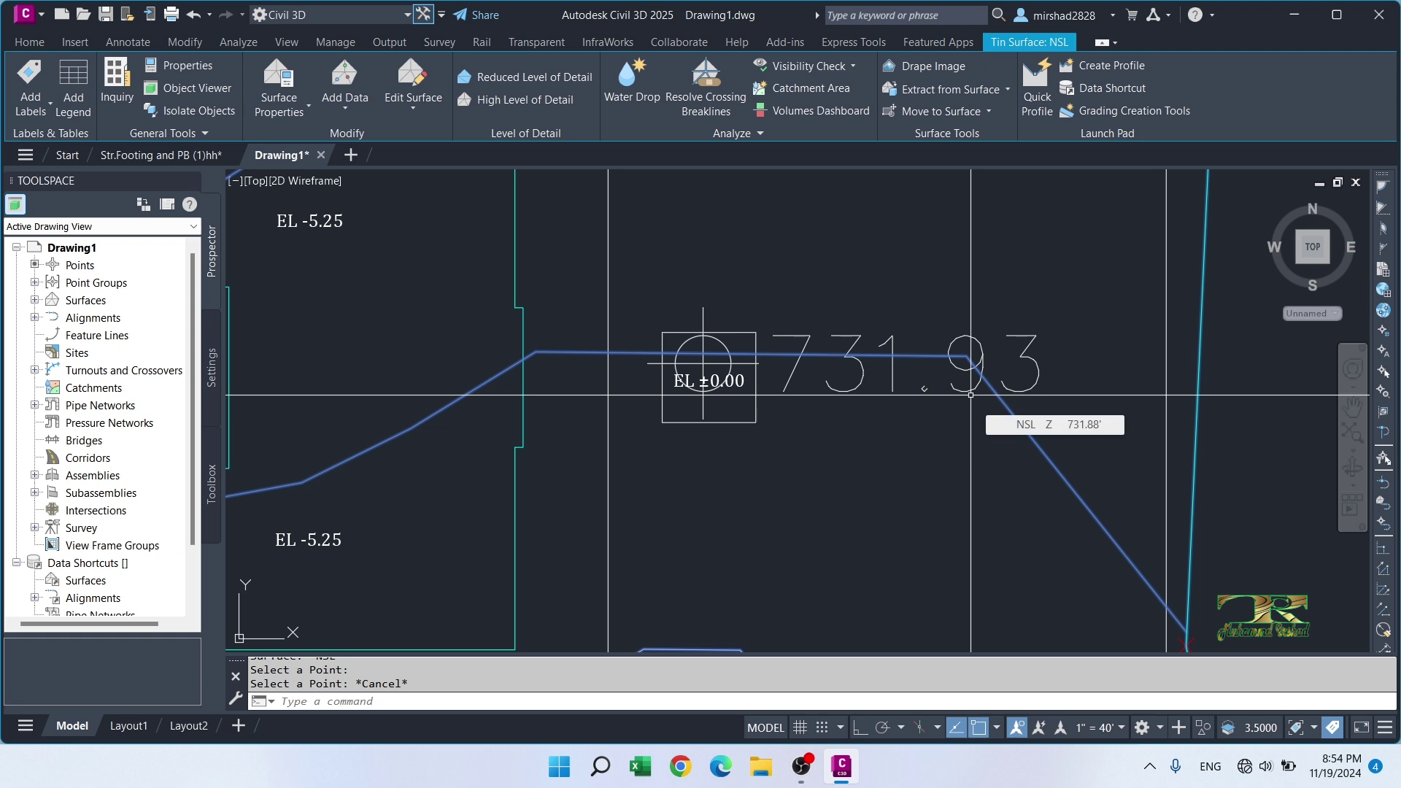
scroll(702, 372, up, 4)
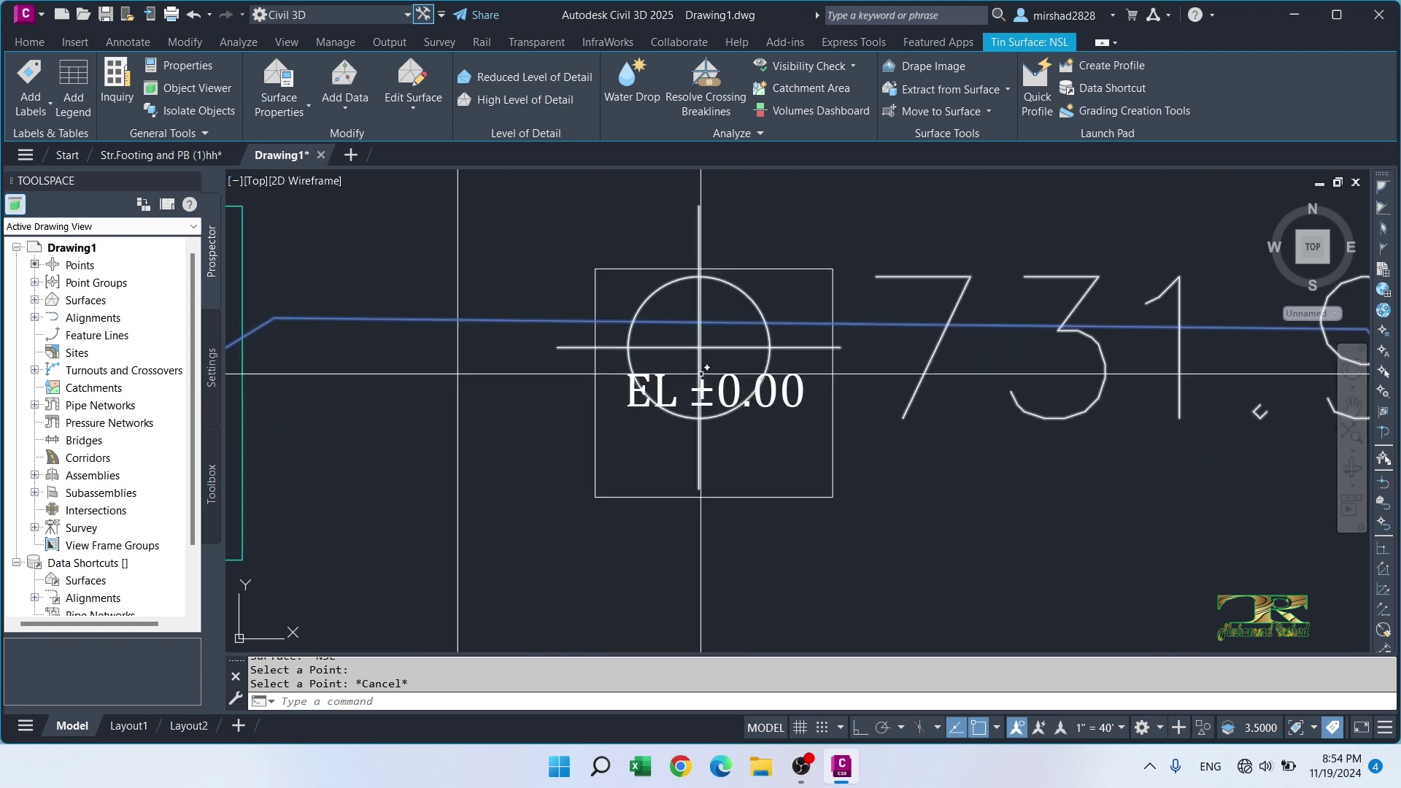
scroll(795, 363, down, 5)
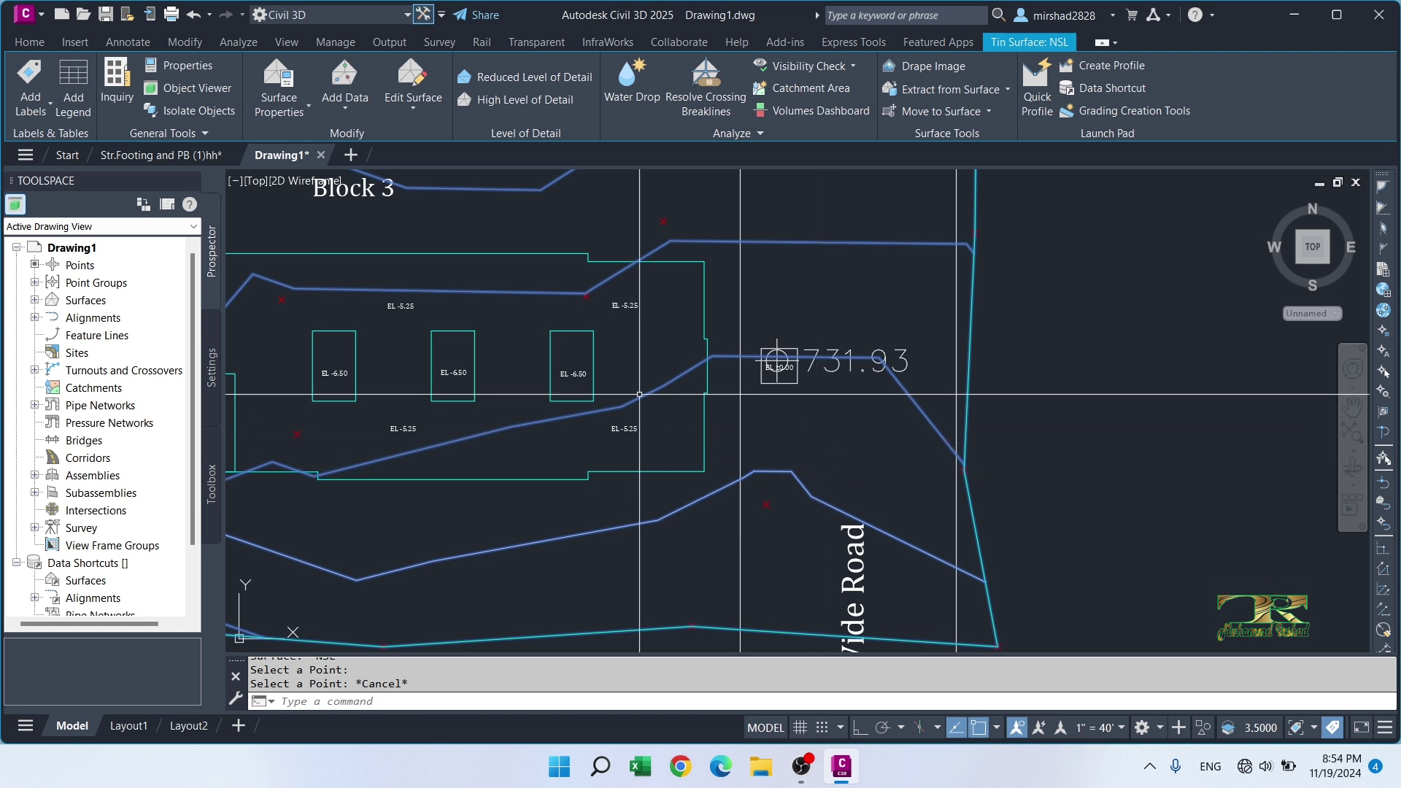
mouse_move(811, 425)
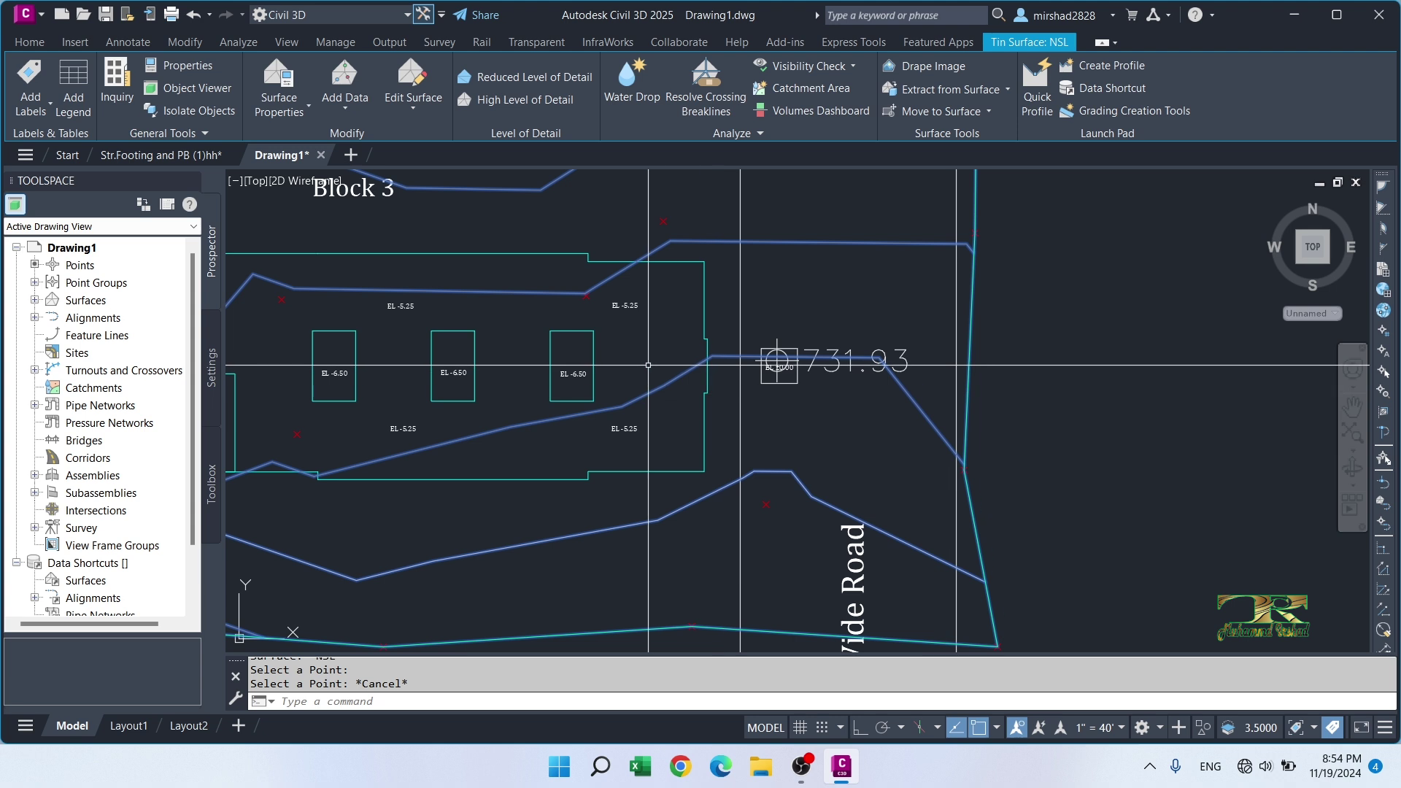
scroll(326, 317, up, 2)
scroll(453, 333, down, 2)
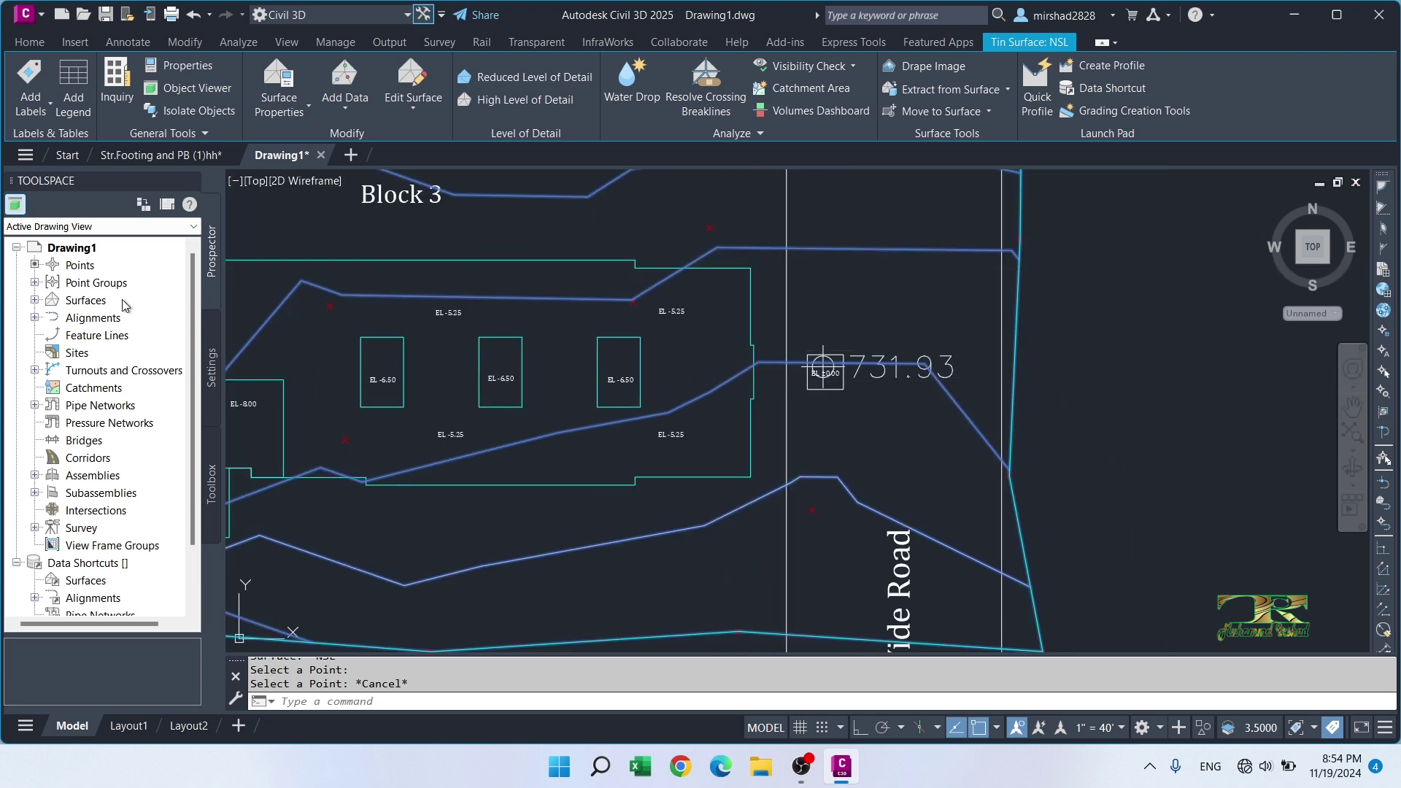
Step: Lower the NSL surface by adding -731.93 to all its elevations as a raise/lower edit
click(34, 301)
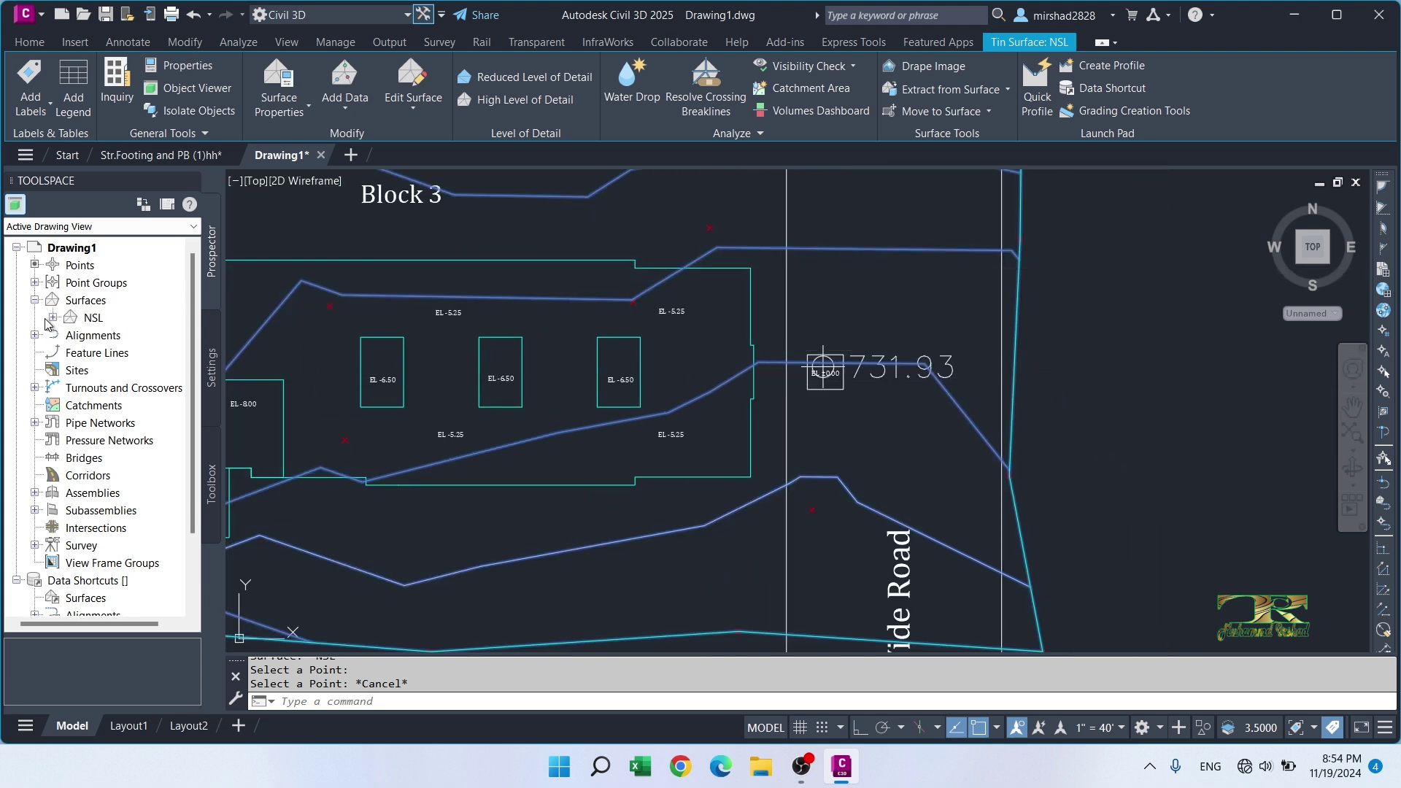
click(52, 318)
click(71, 371)
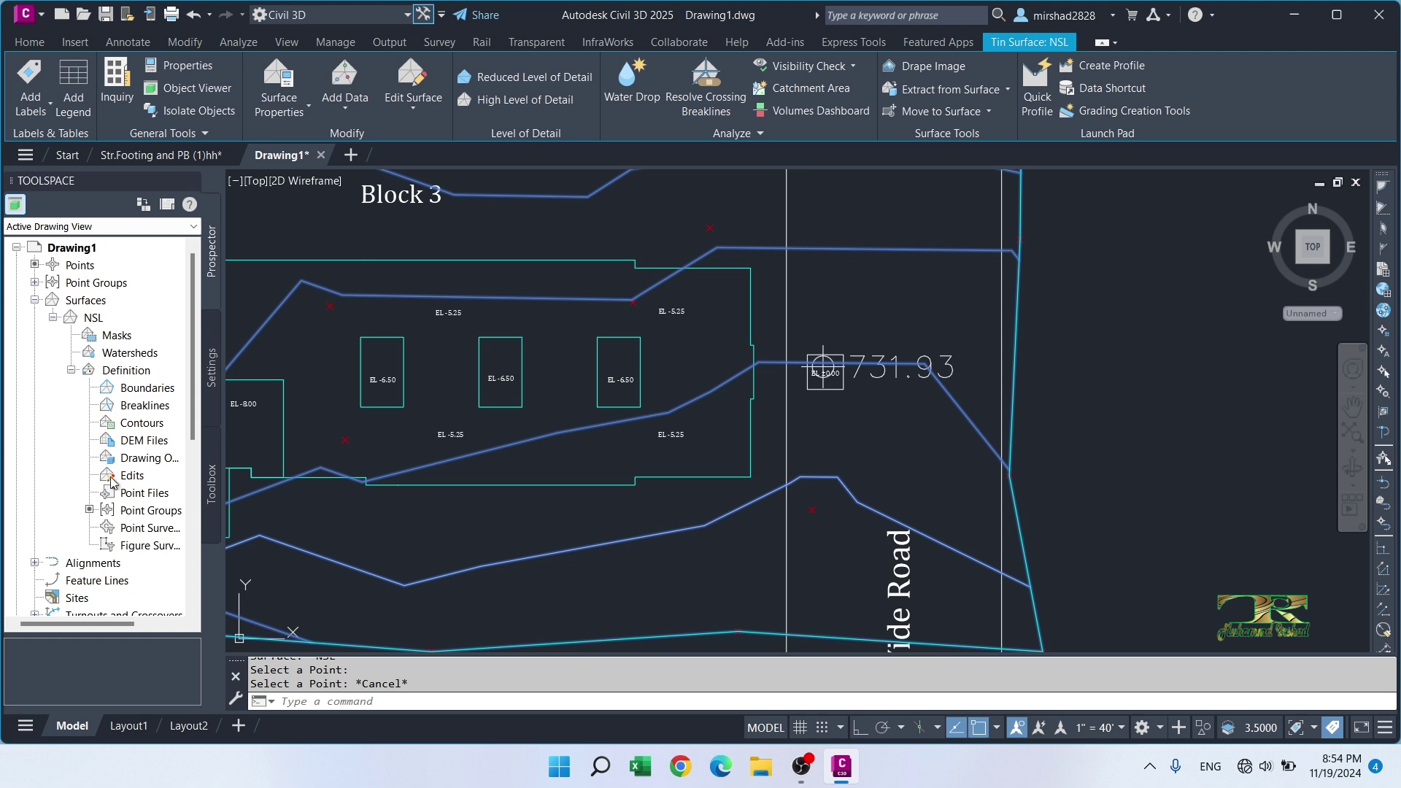
click(121, 482)
right_click(130, 479)
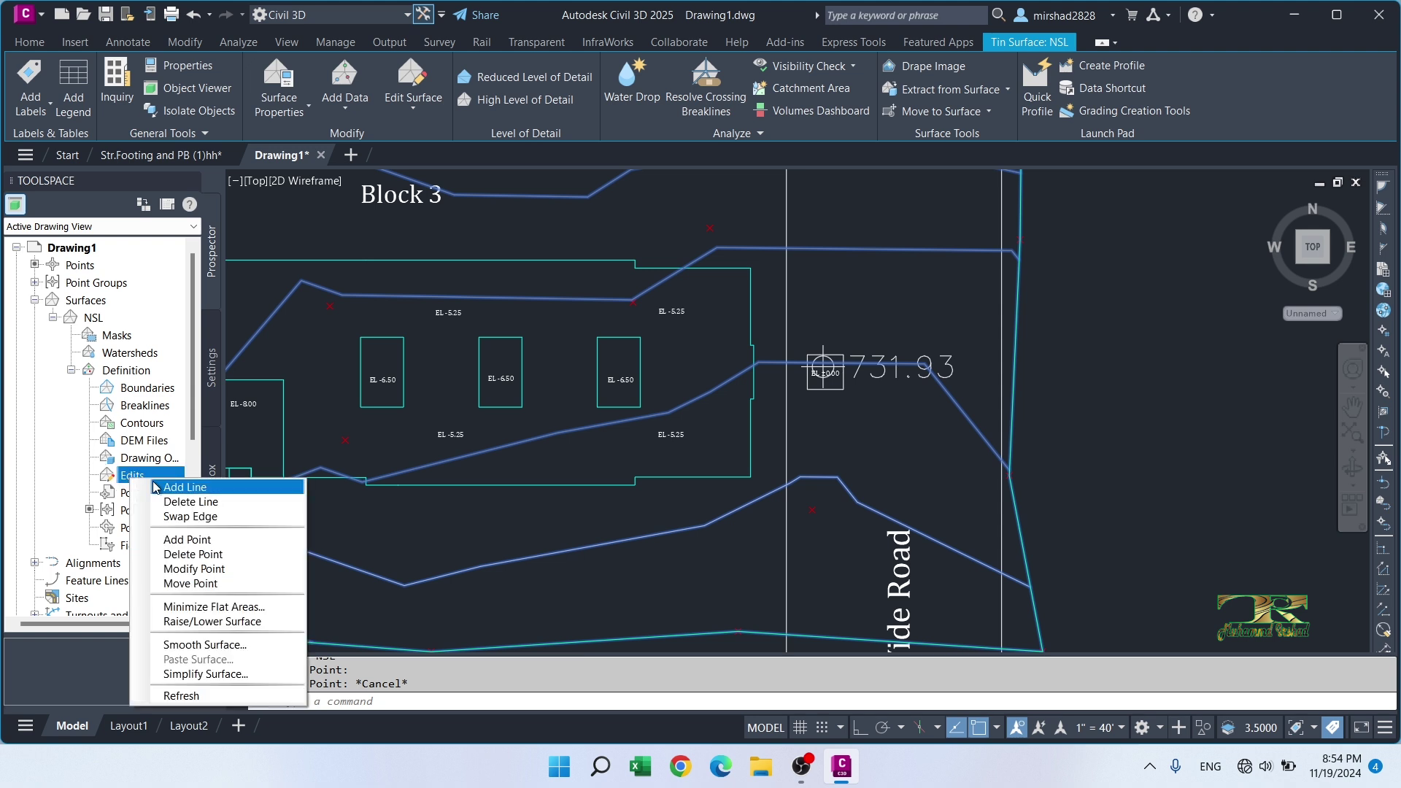
click(198, 623)
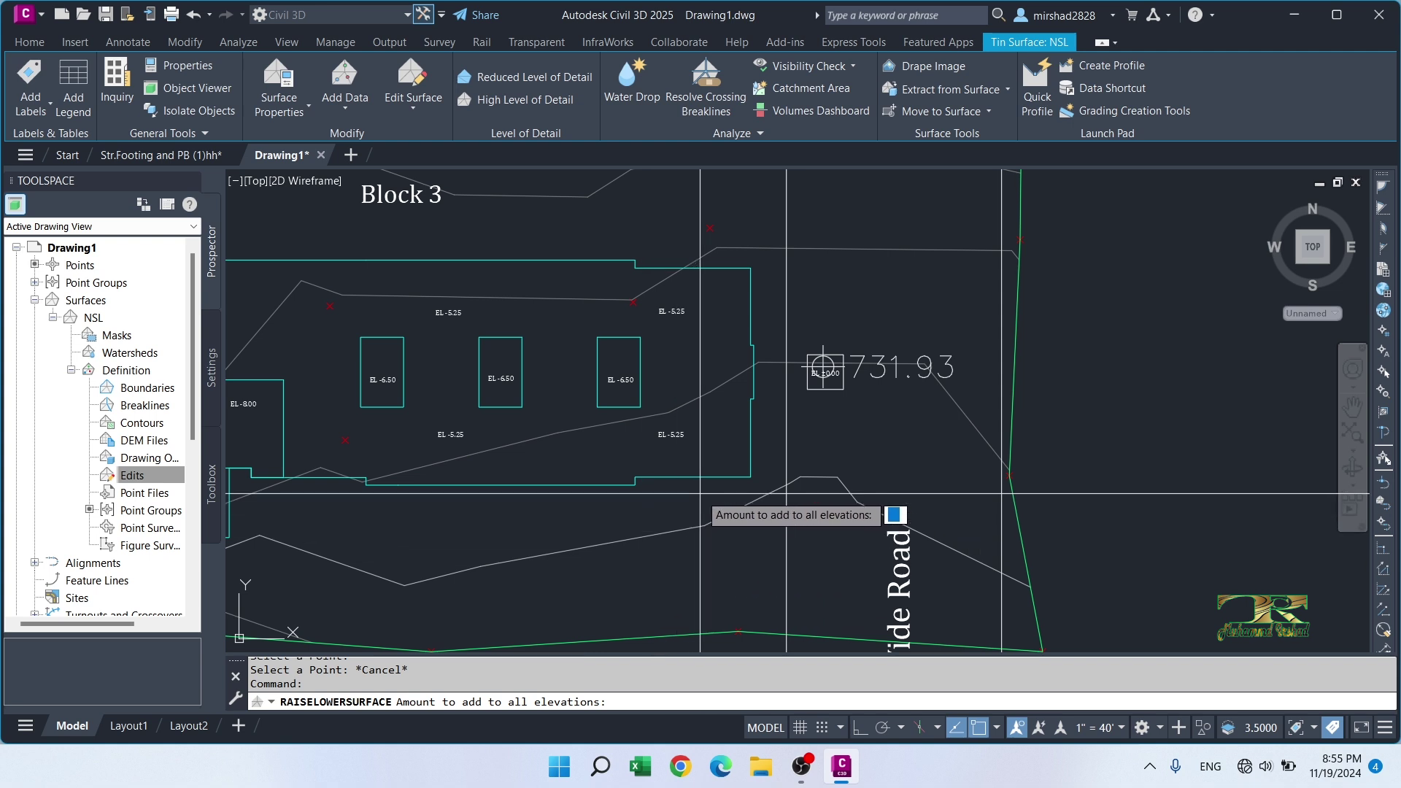
text(-731.93)
key(Return)
Step: Check the spot elevation label at the EL ±0.00 box and review the footing levels across Block 3
scroll(840, 370, up, 2)
scroll(840, 369, up, 4)
scroll(897, 382, down, 6)
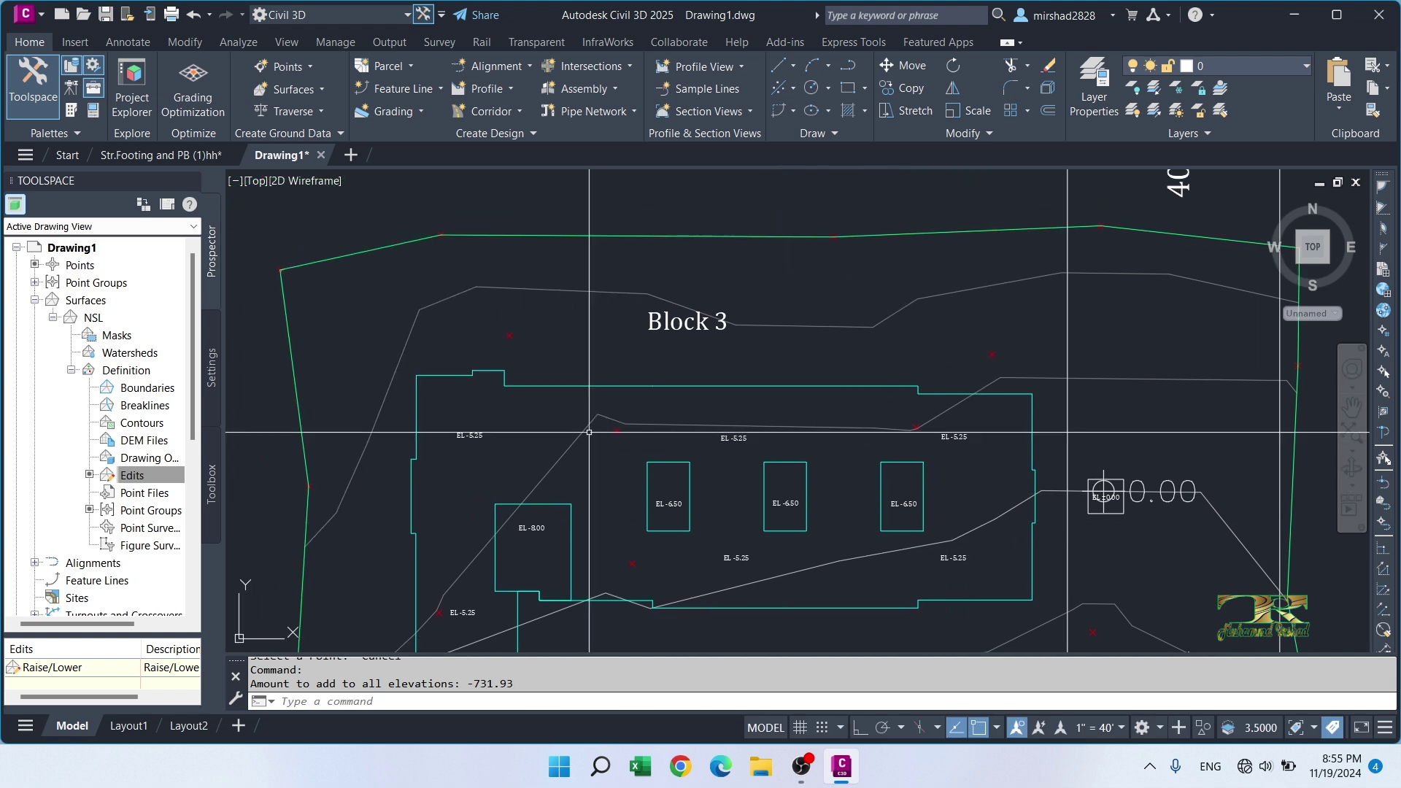
scroll(526, 413, up, 3)
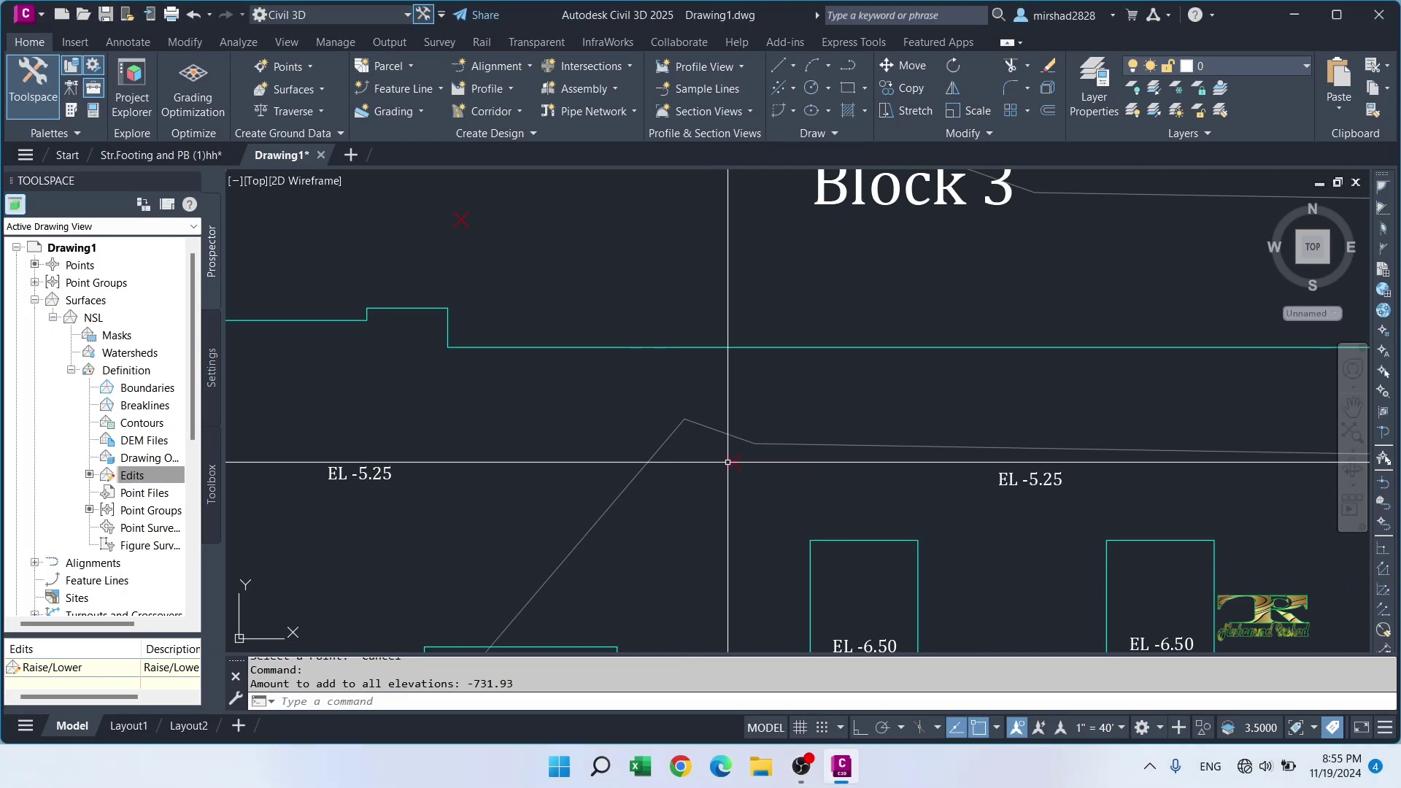
mouse_move(730, 462)
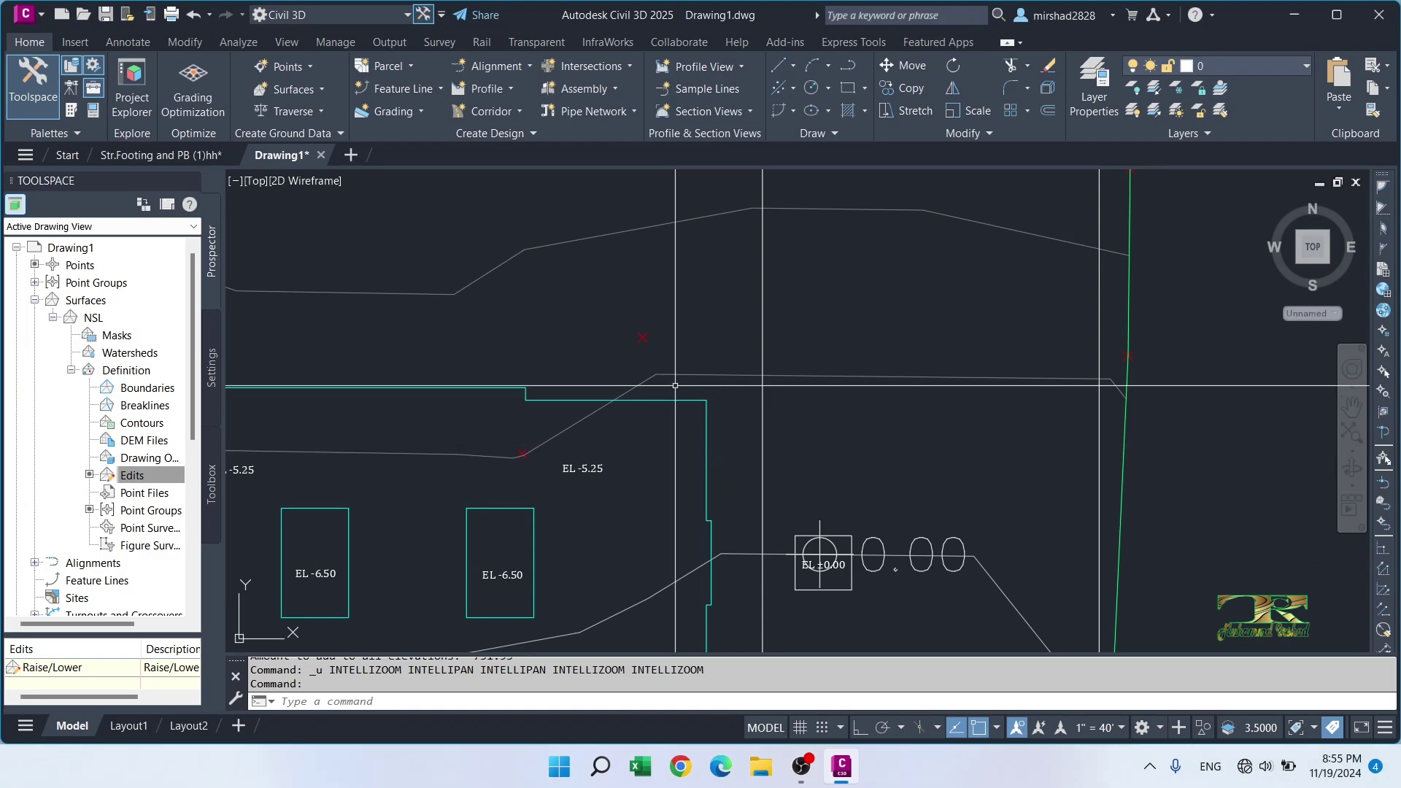
key(Escape)
middle_drag(1080, 431, 717, 427)
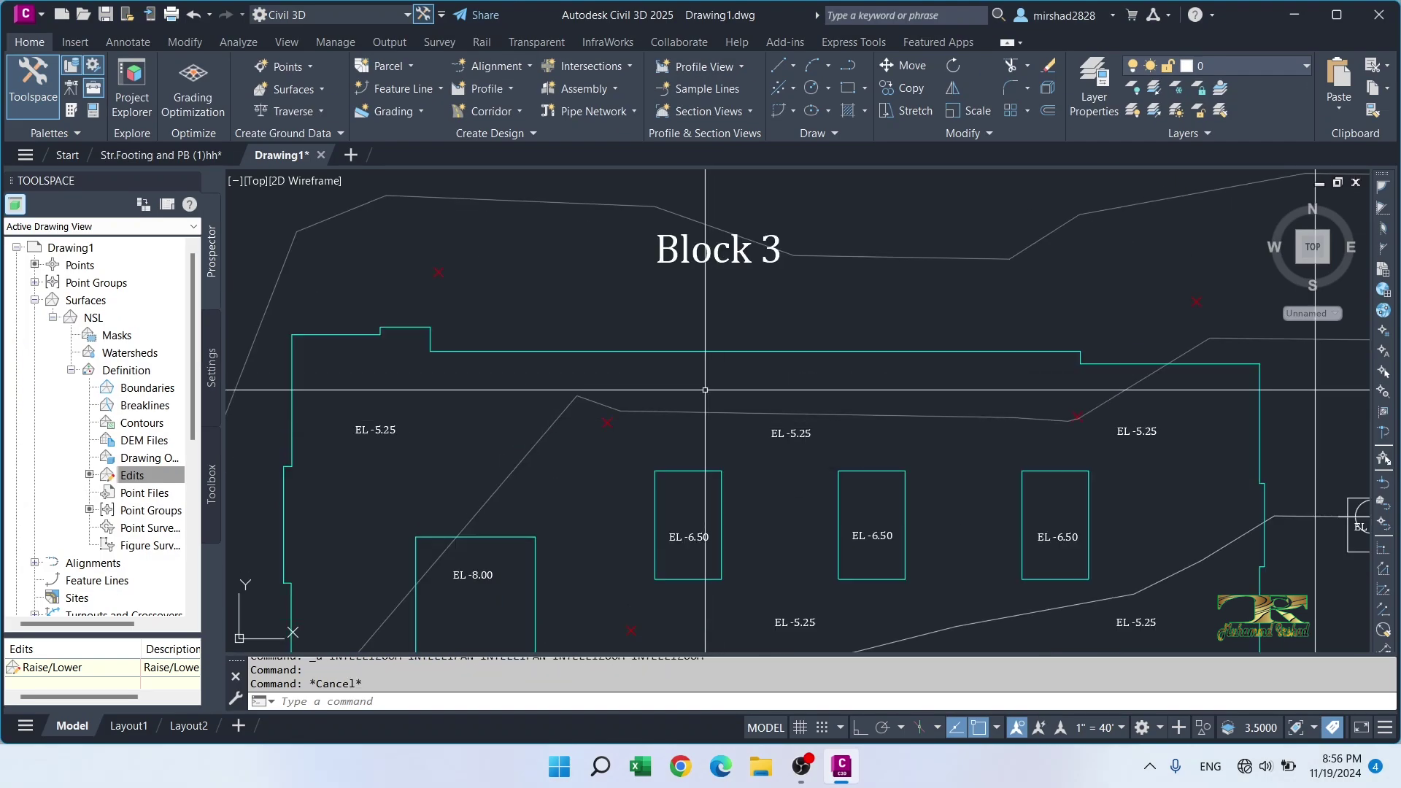
middle_drag(705, 410, 690, 308)
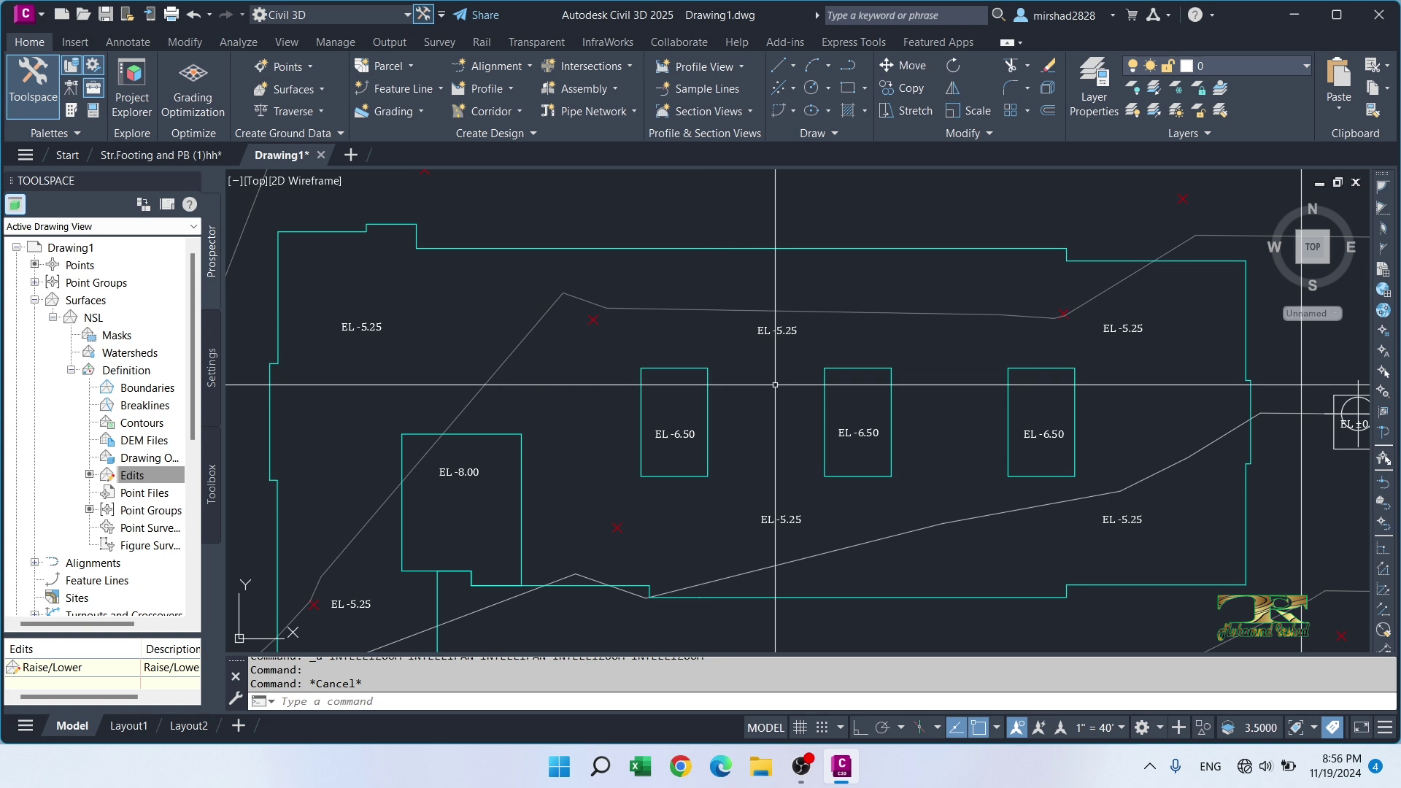
click(522, 446)
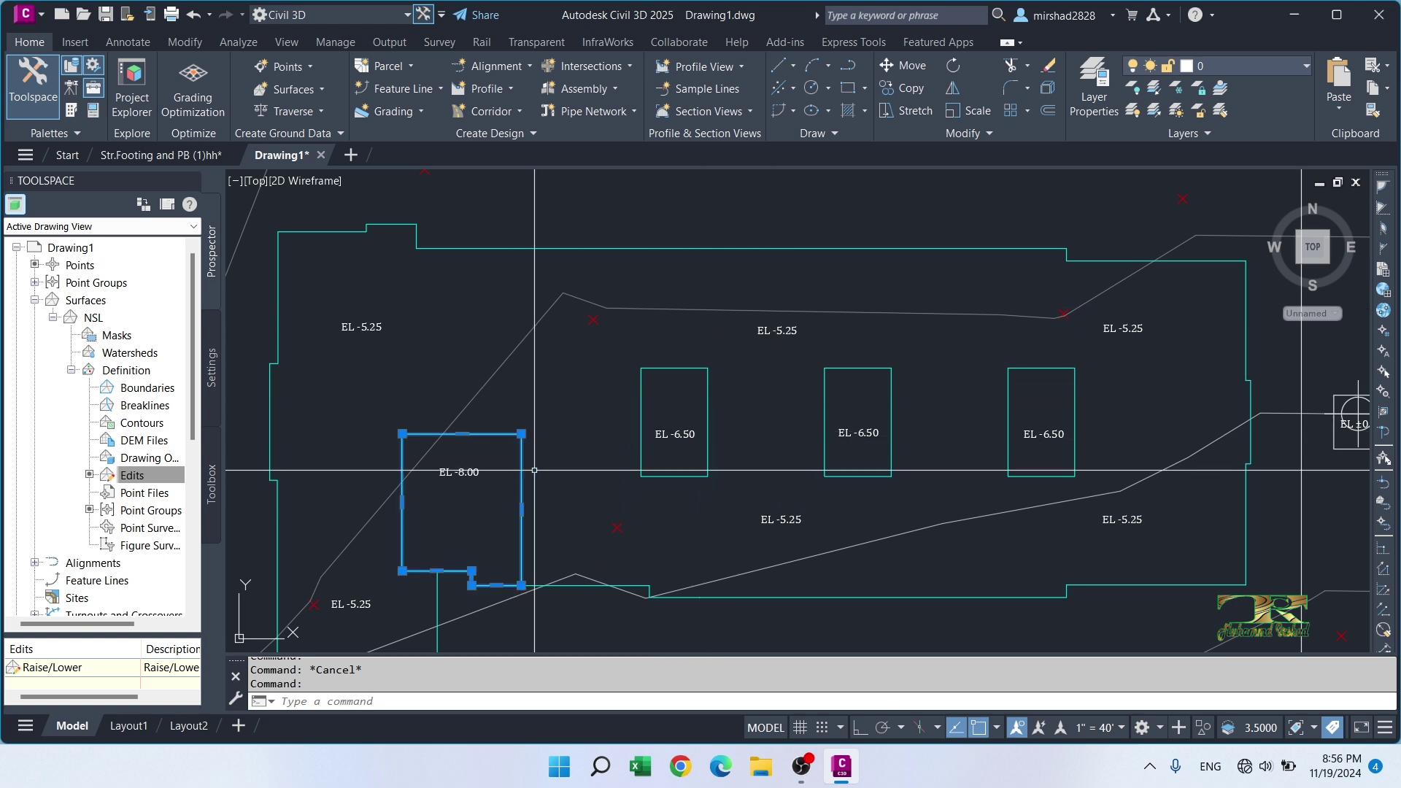
click(707, 444)
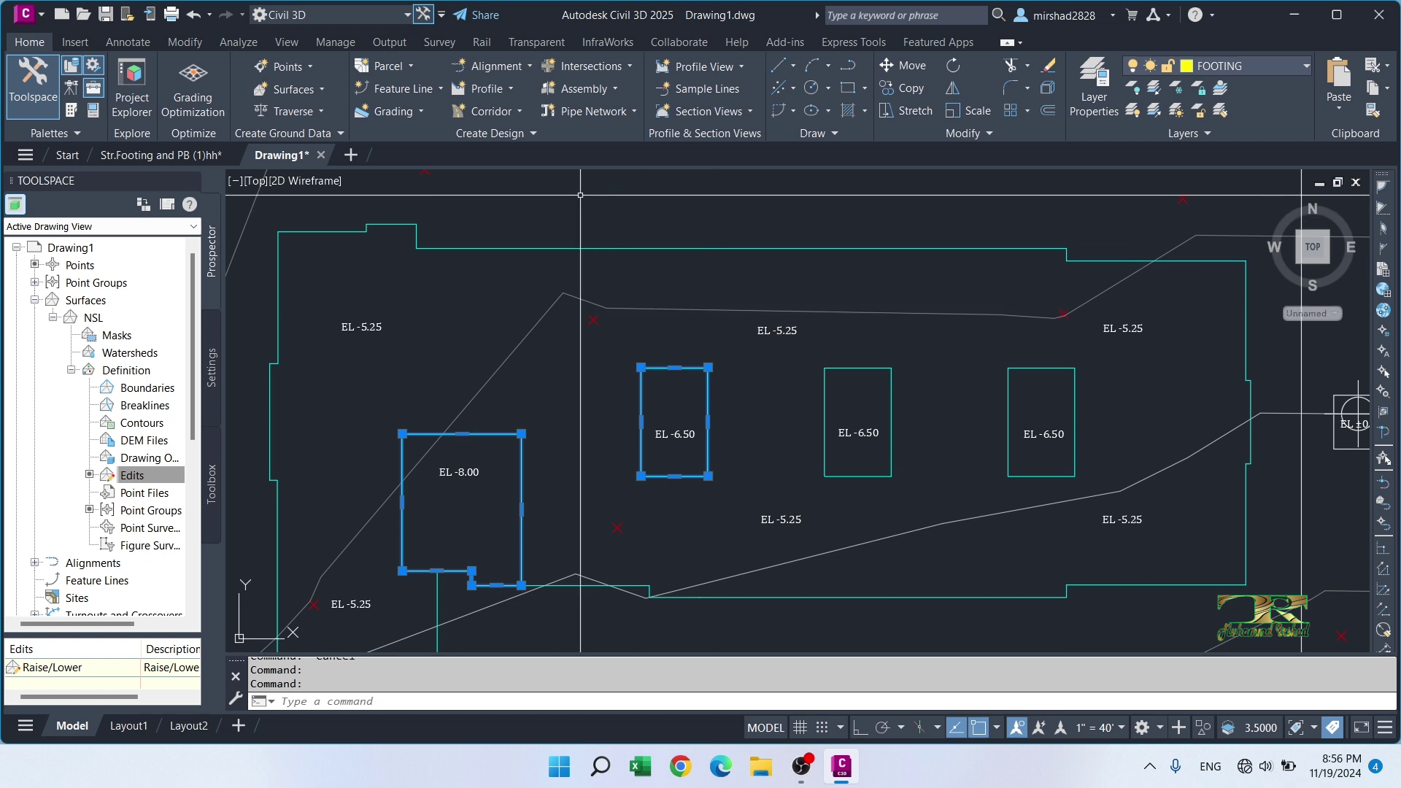
click(441, 89)
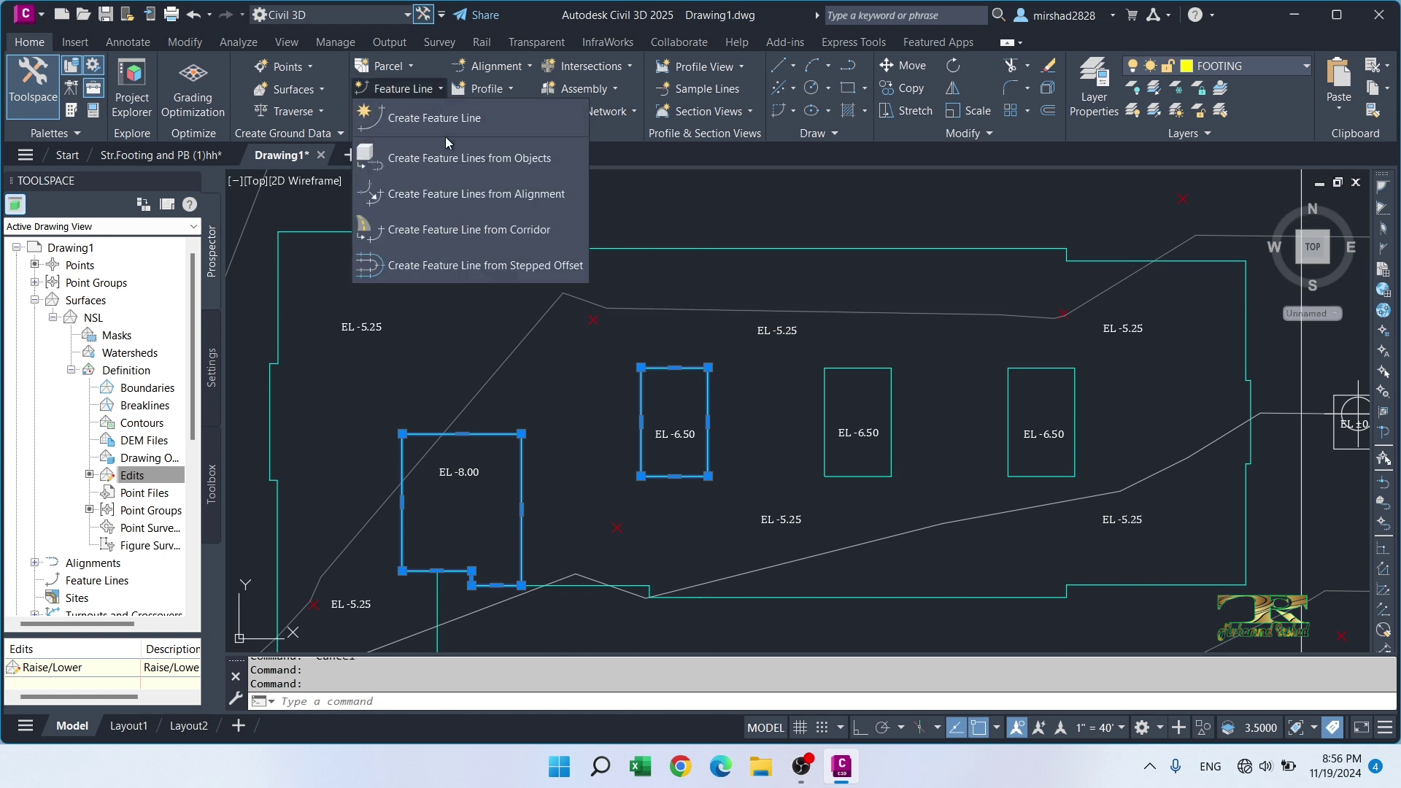
key(Escape)
key(Escape)
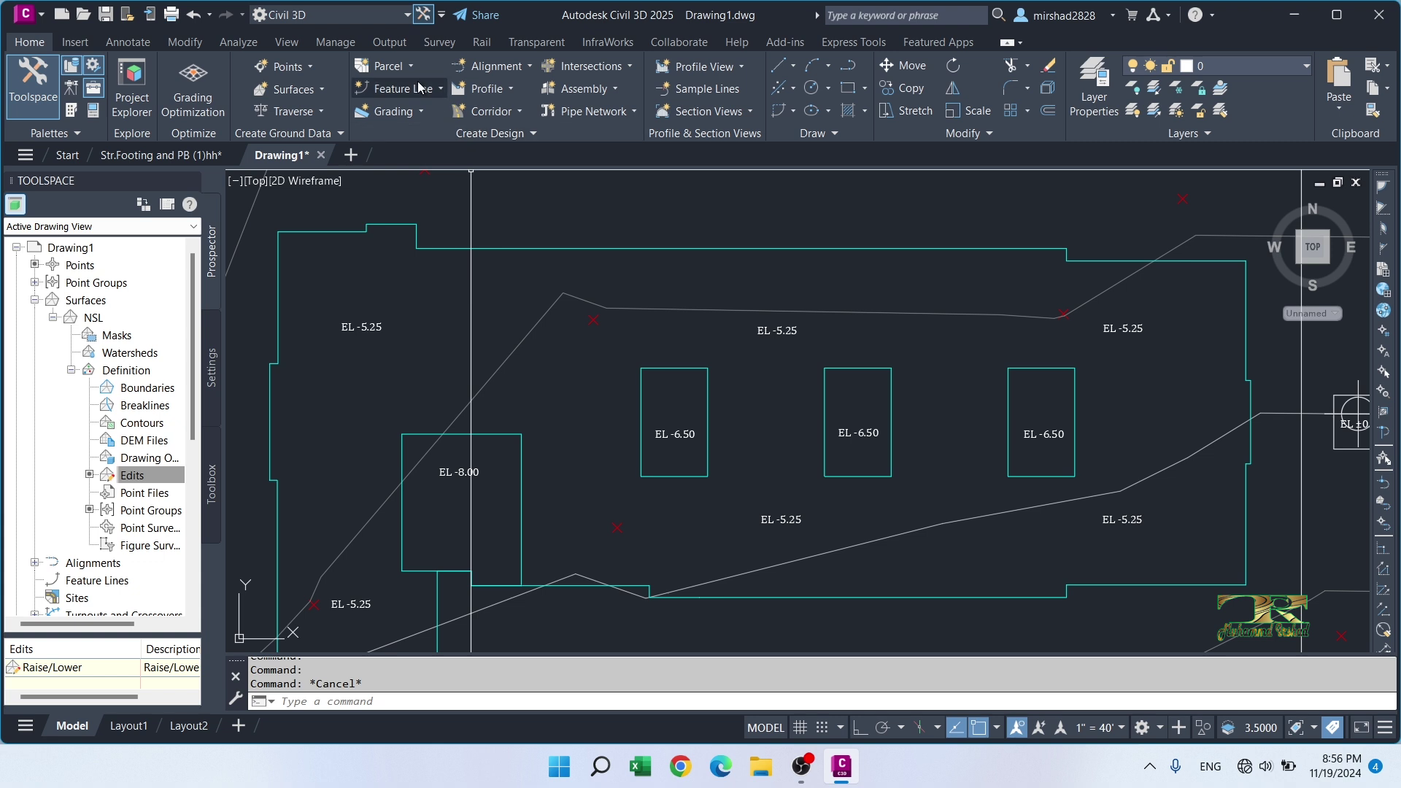
Step: Start creating feature lines from objects with the EL -8.00 outline, the three EL -6.50 rectangles and the outer Block 3 outline
click(420, 88)
click(453, 162)
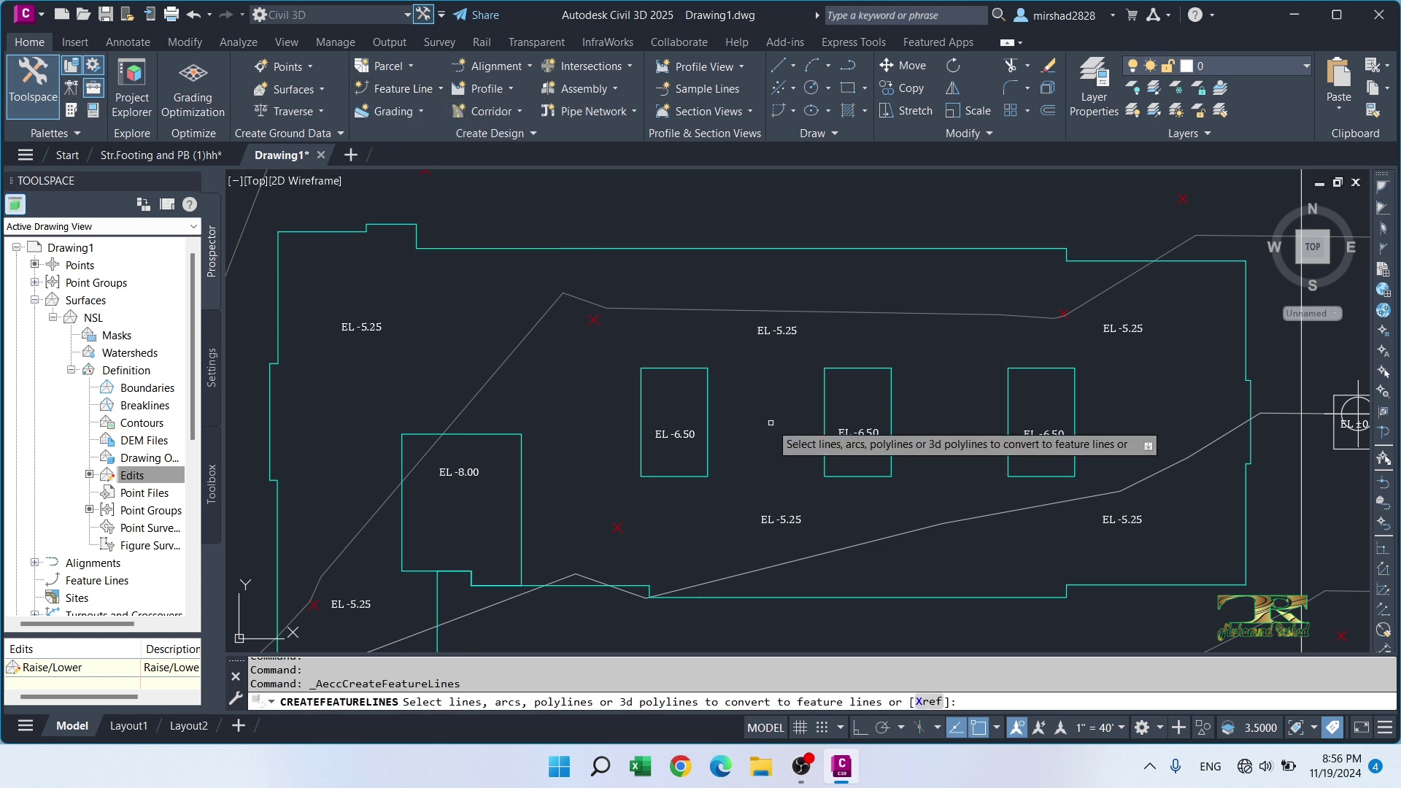
click(520, 478)
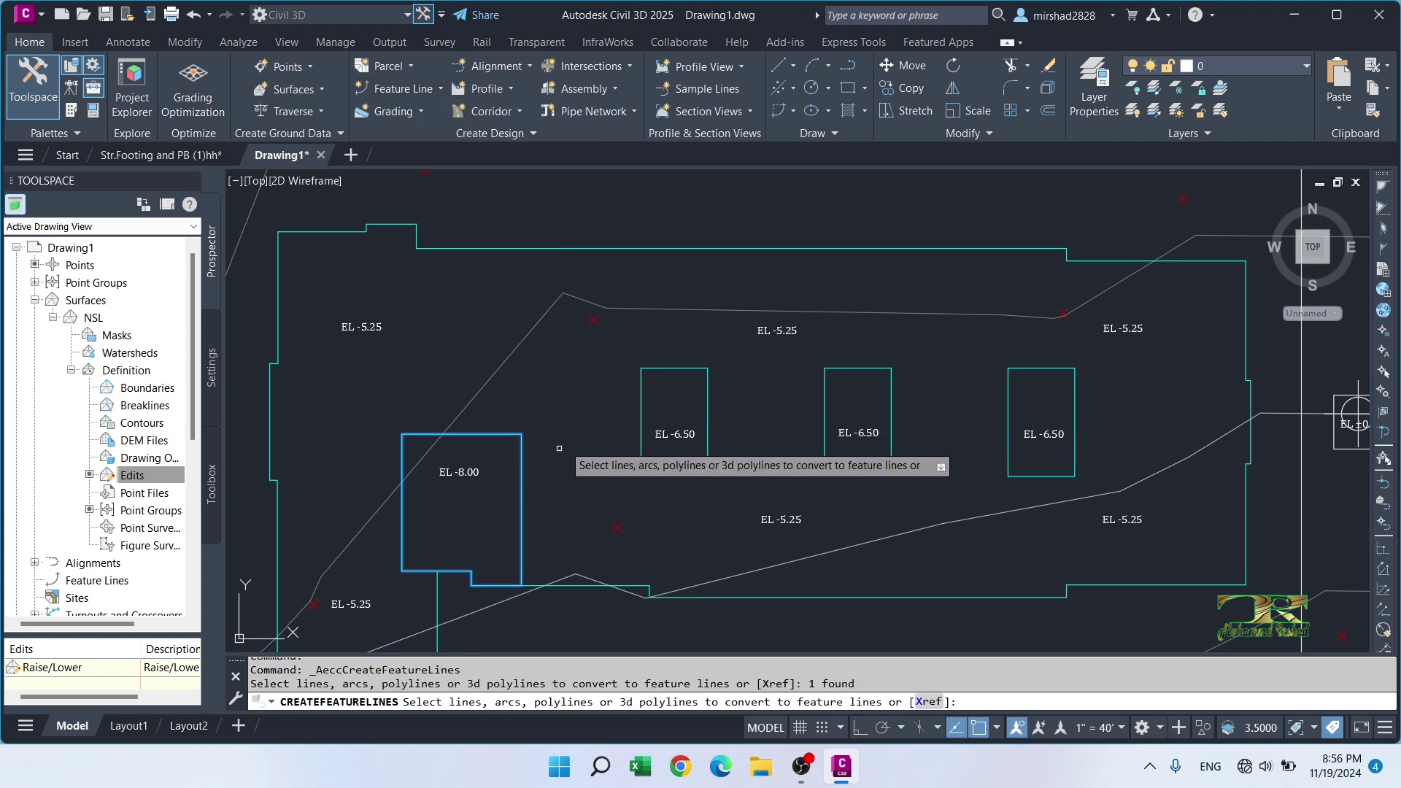
click(653, 369)
click(838, 367)
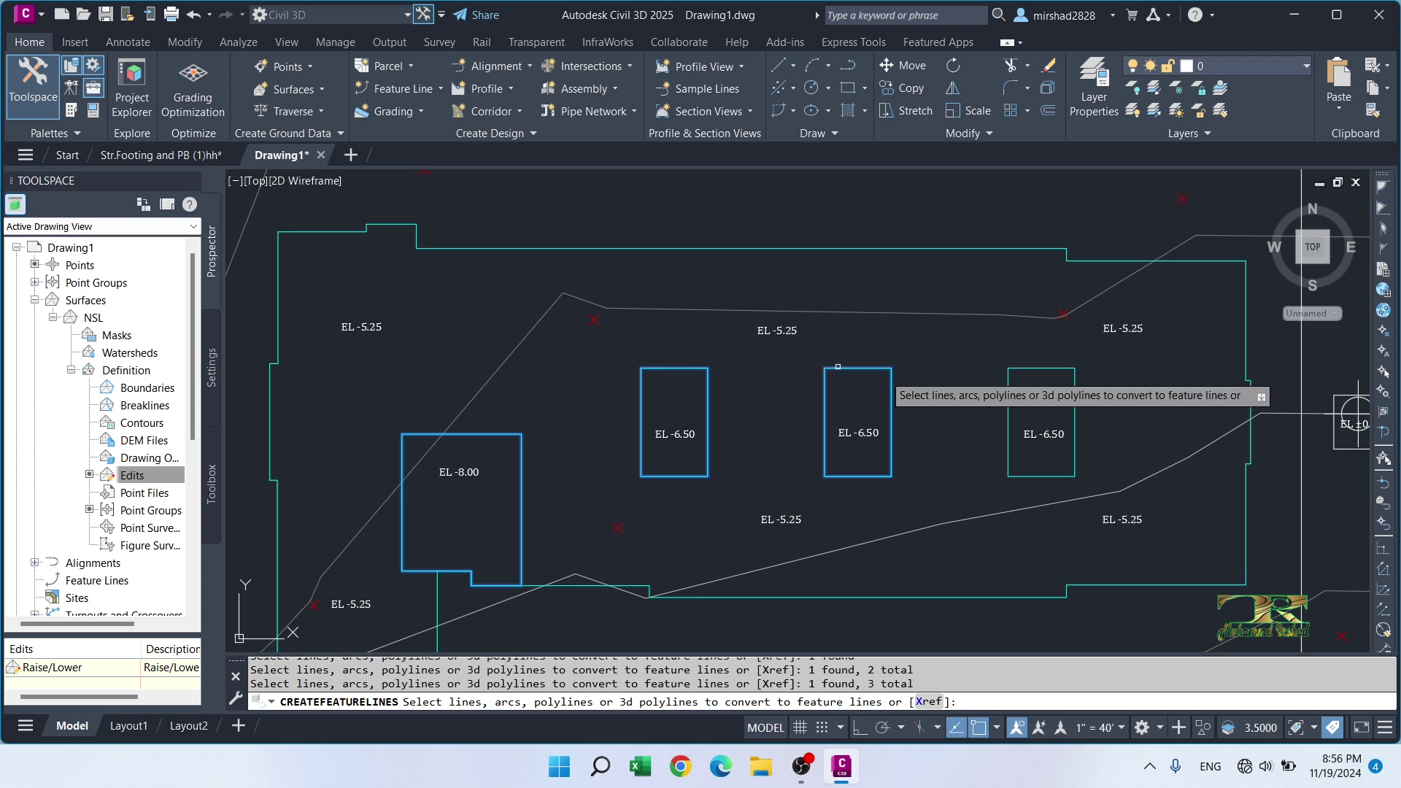
click(1022, 370)
scroll(910, 262, down, 2)
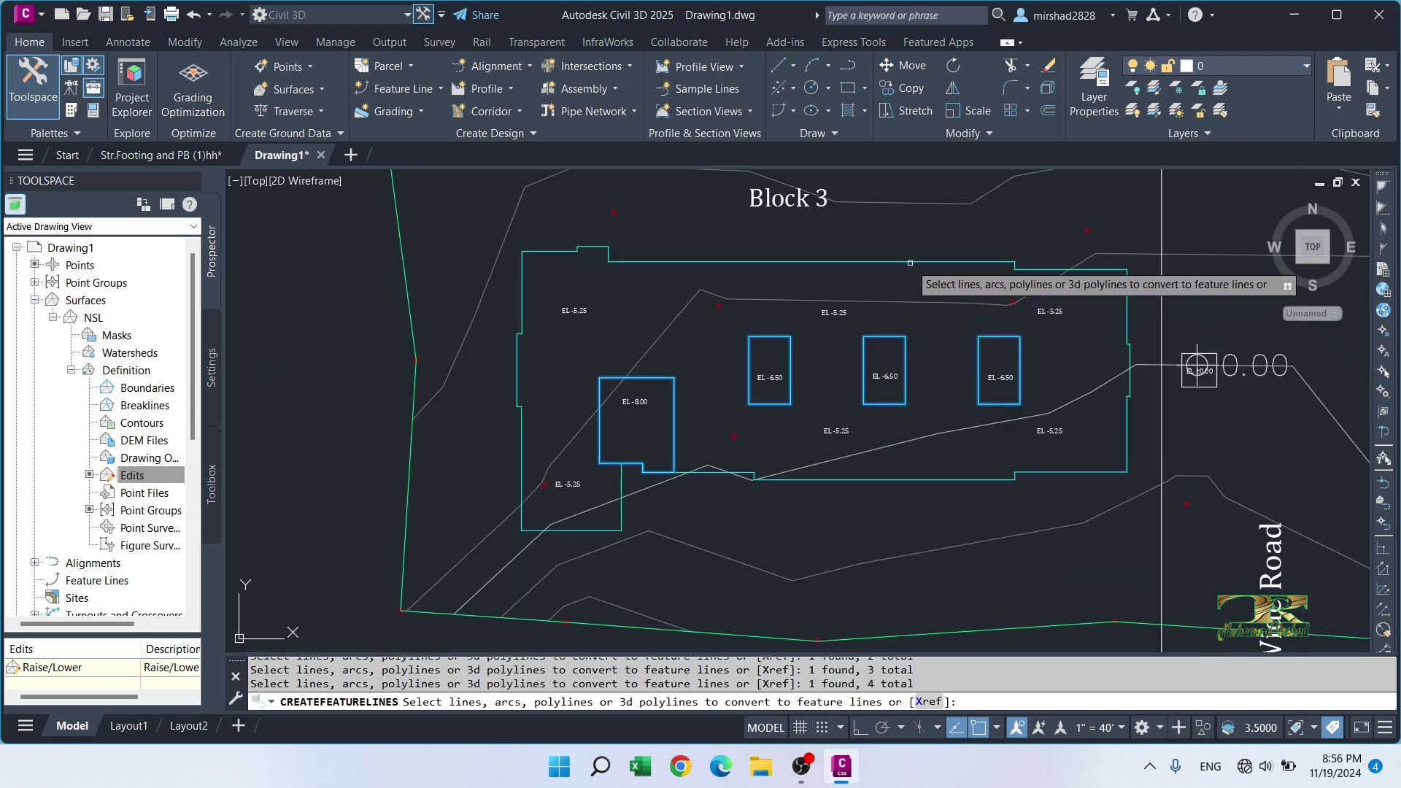
click(910, 262)
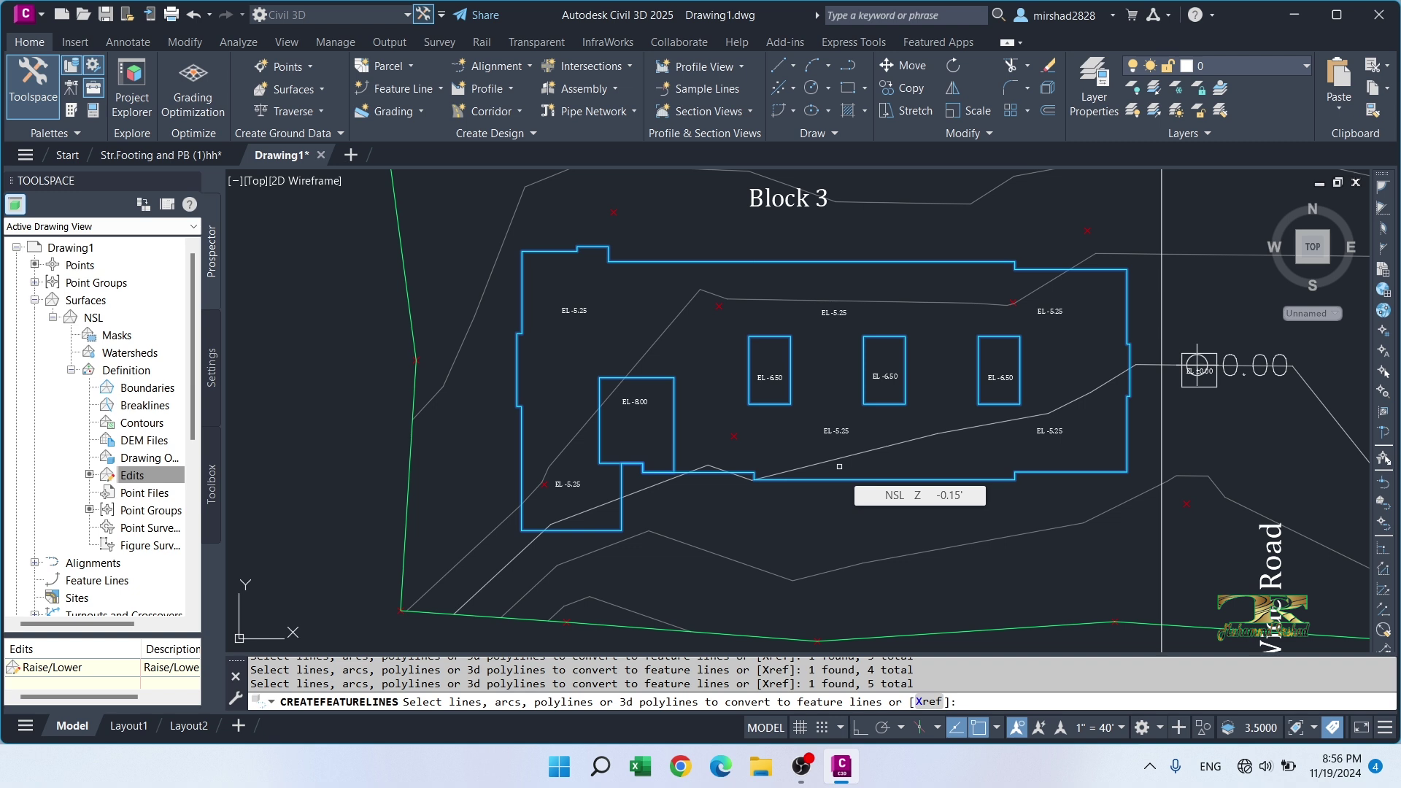
key(Return)
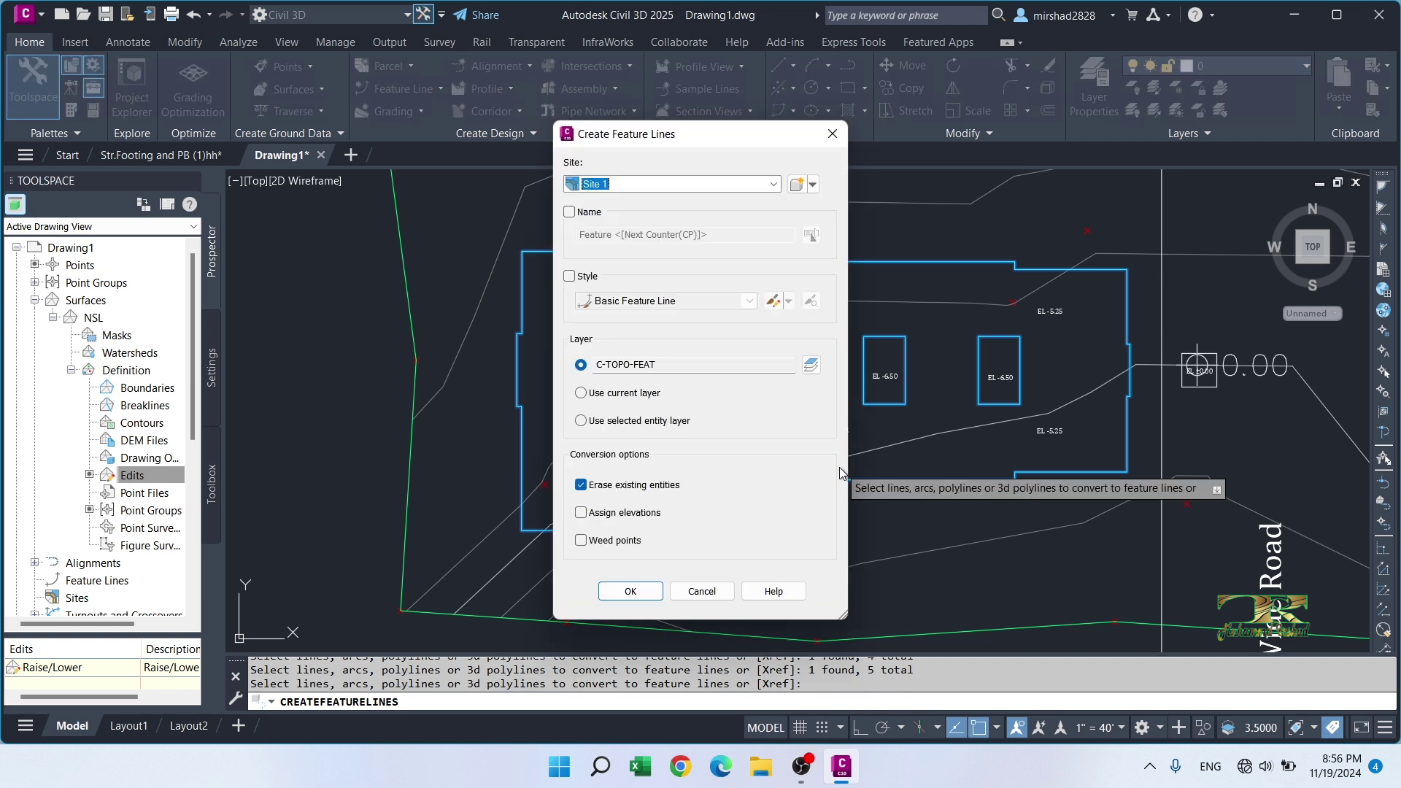
Step: Create a site named Block 3 for the feature lines and enable elevation assignment and point weeding
click(805, 183)
double_click(523, 236)
text(Block 3)
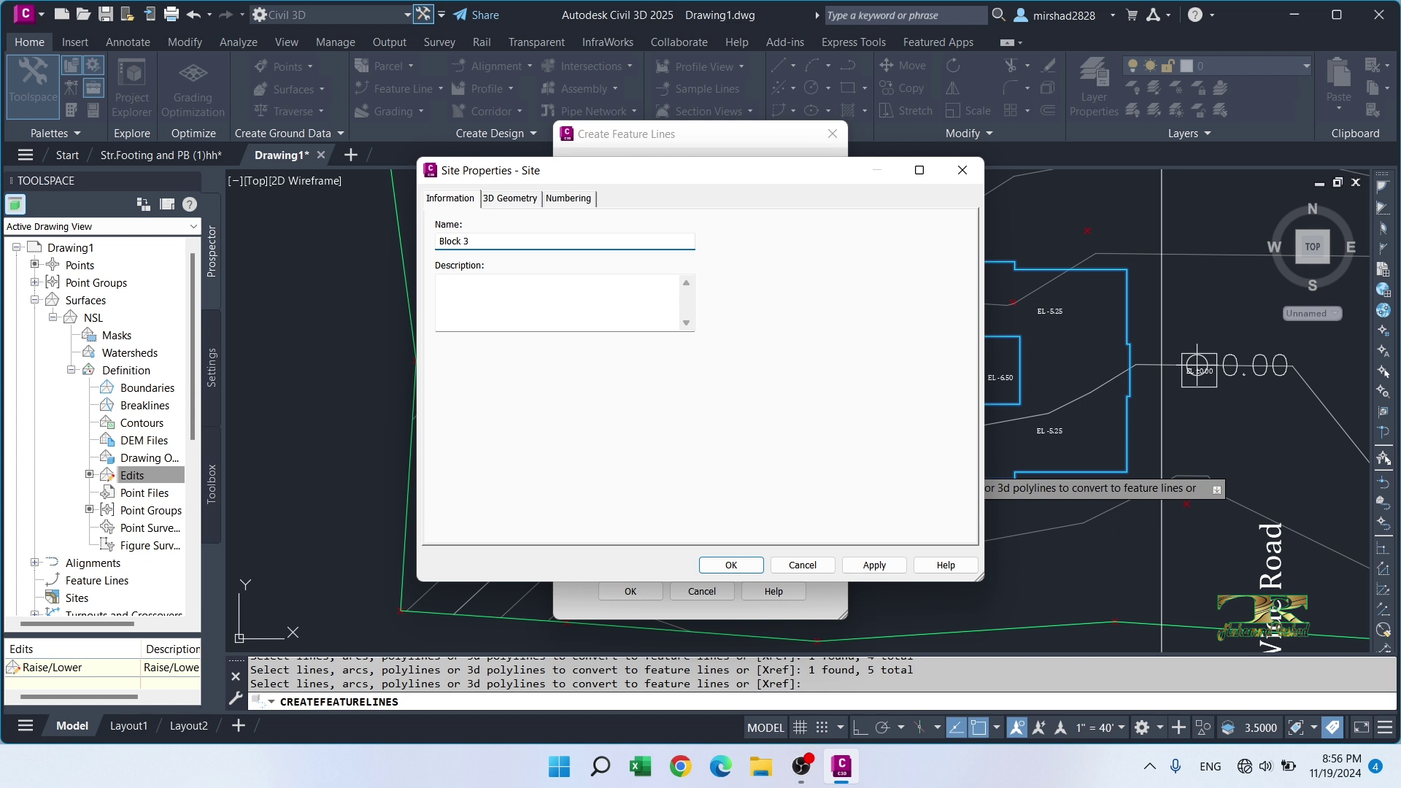
click(731, 564)
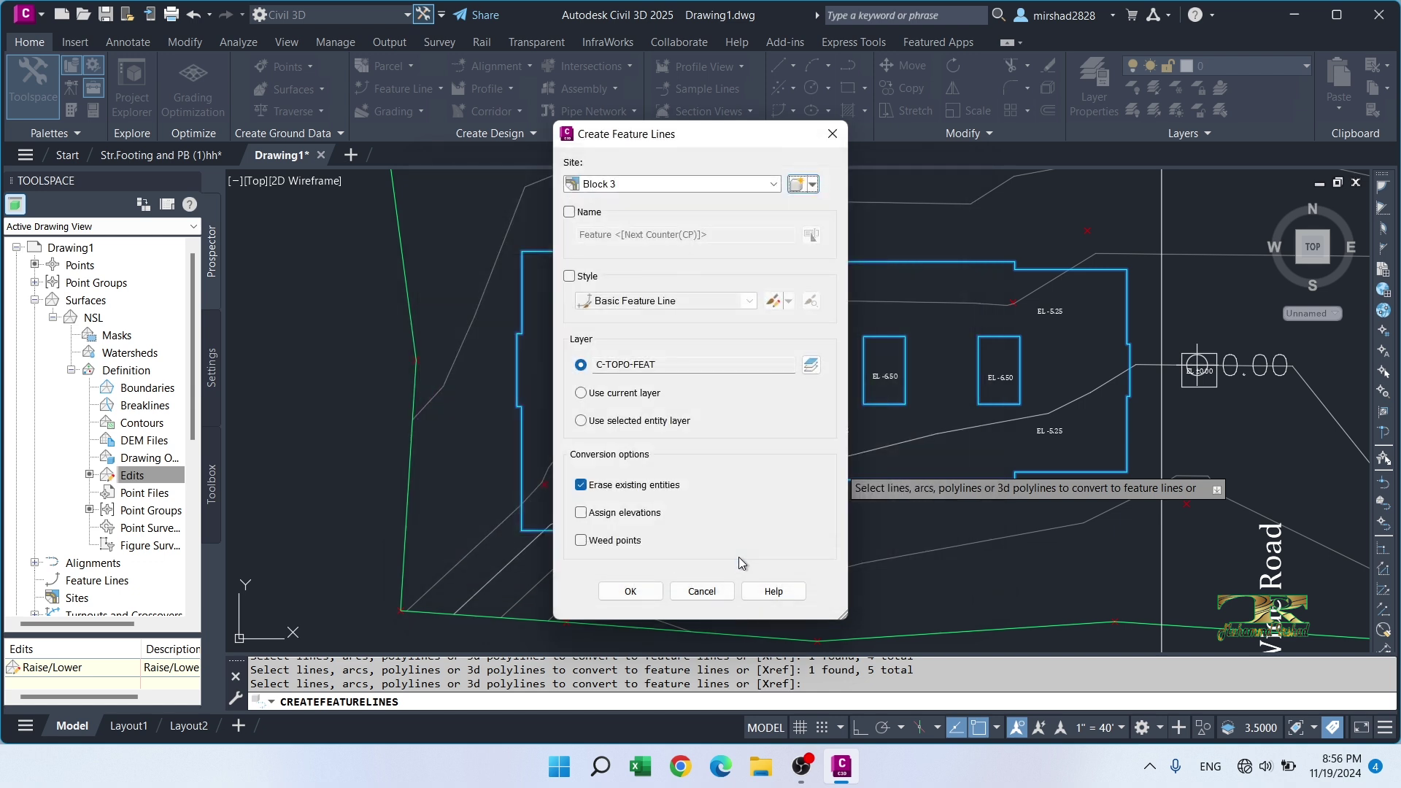
click(604, 513)
click(599, 544)
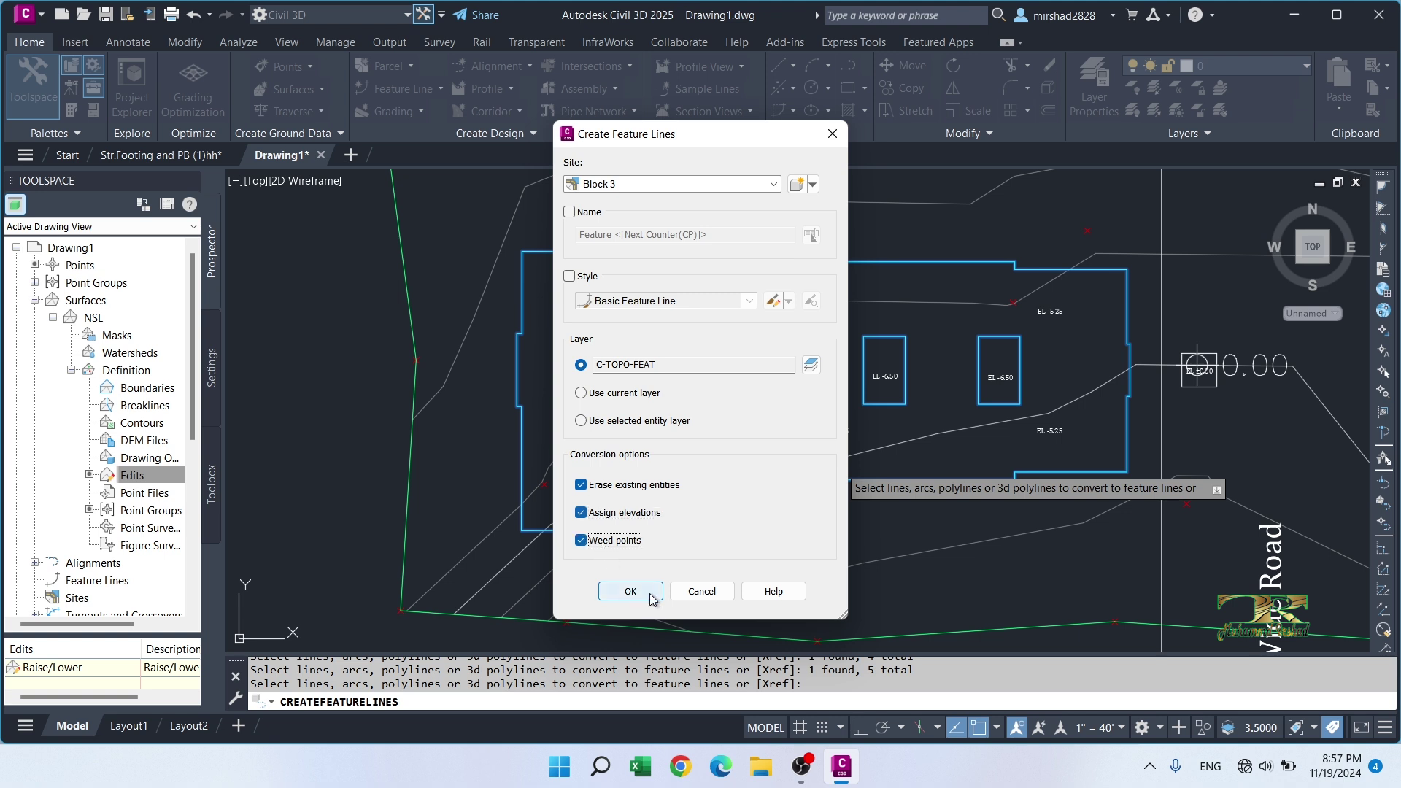
click(631, 591)
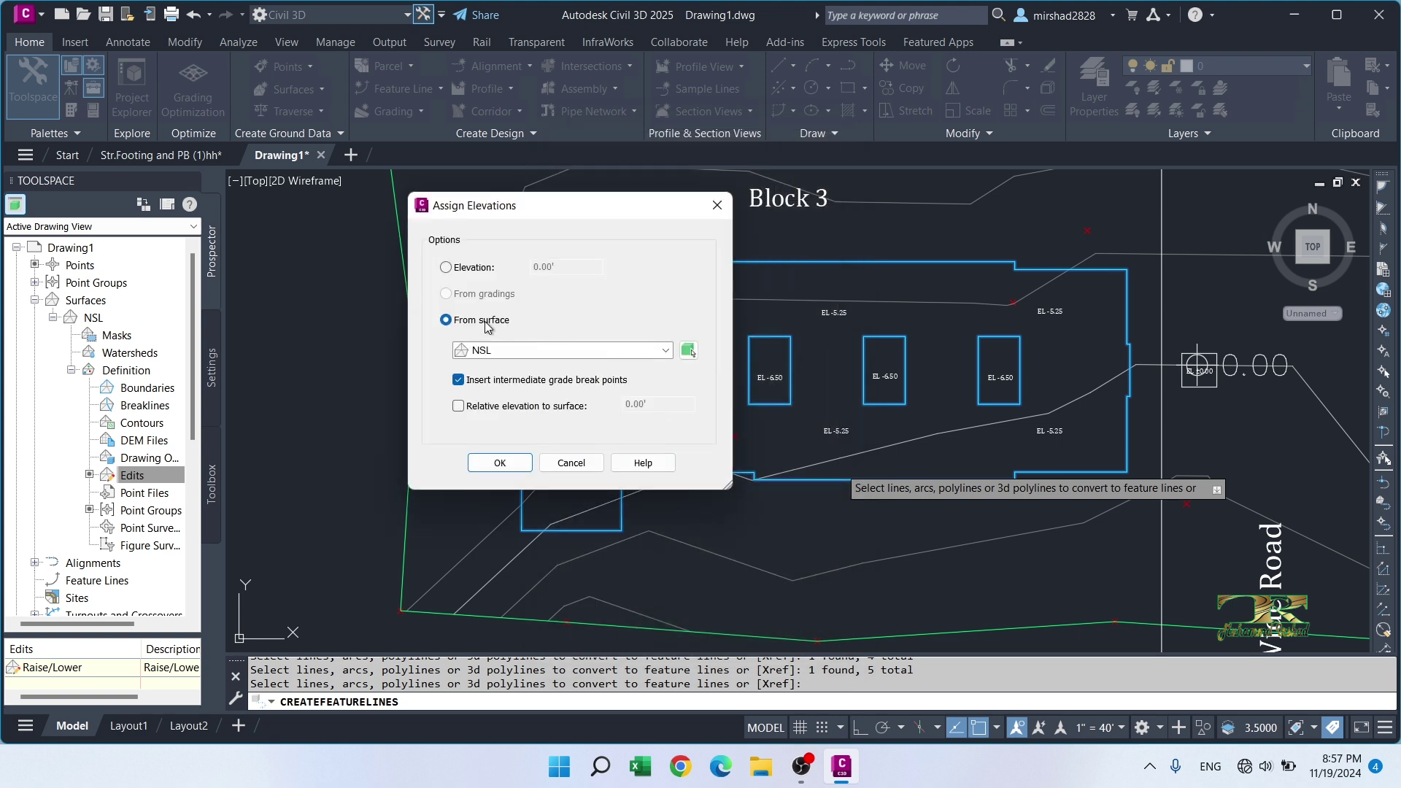
Step: Assign a fixed elevation of -5.25 to the feature lines and accept the default vertex weeding factors
click(454, 270)
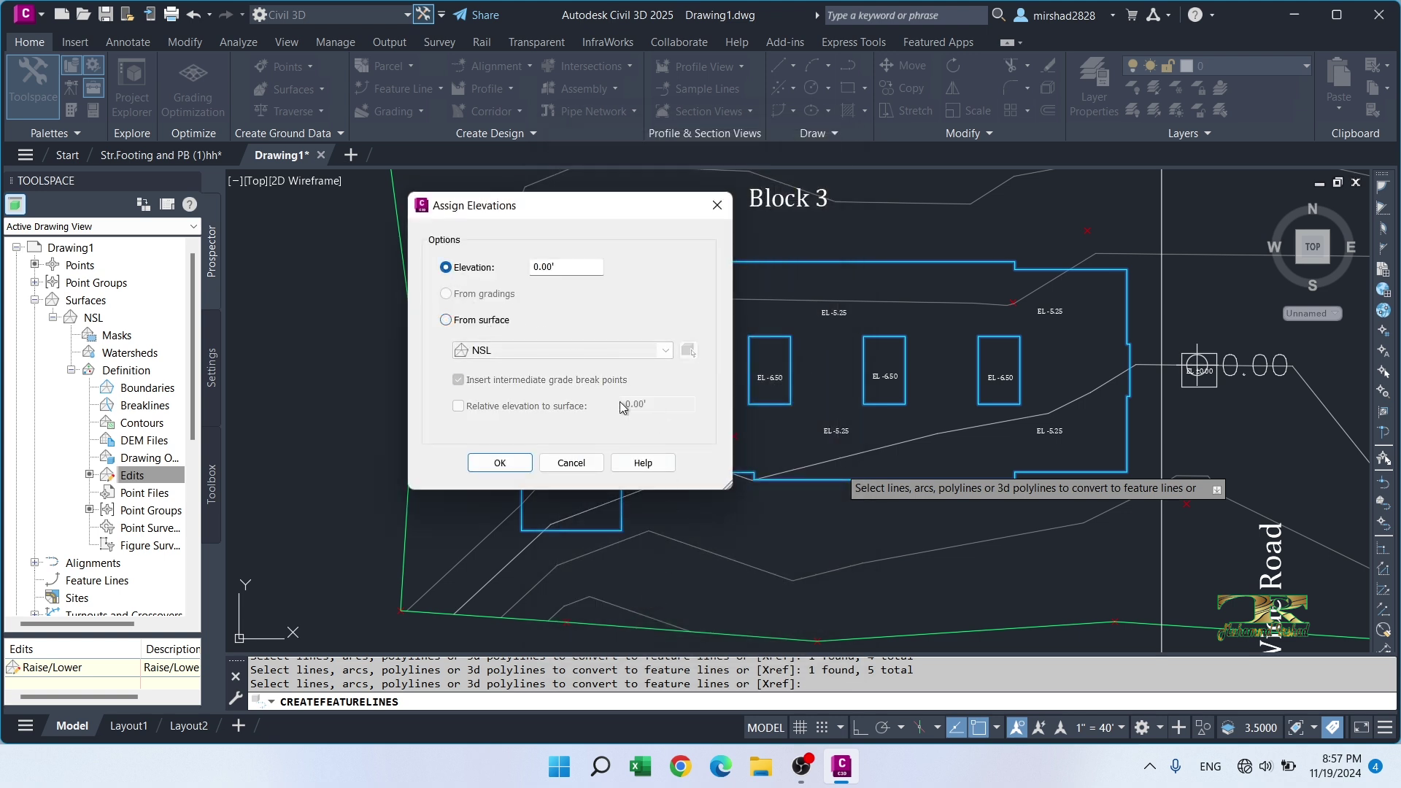
drag(568, 266, 501, 251)
text(-5.25)
click(501, 463)
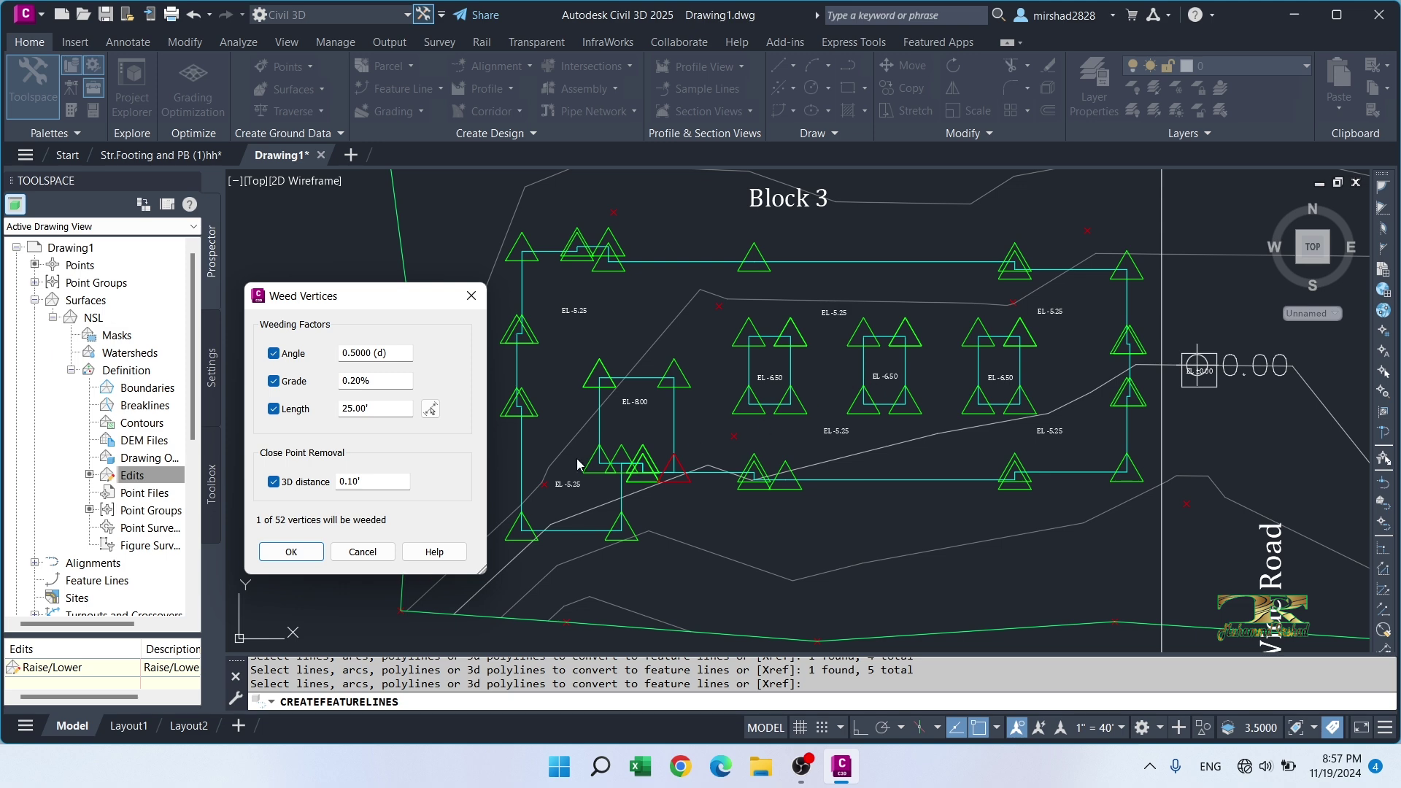
click(286, 553)
Step: Select all five Block 3 feature lines and set their colour to ByLayer in the object properties
scroll(752, 421, up, 4)
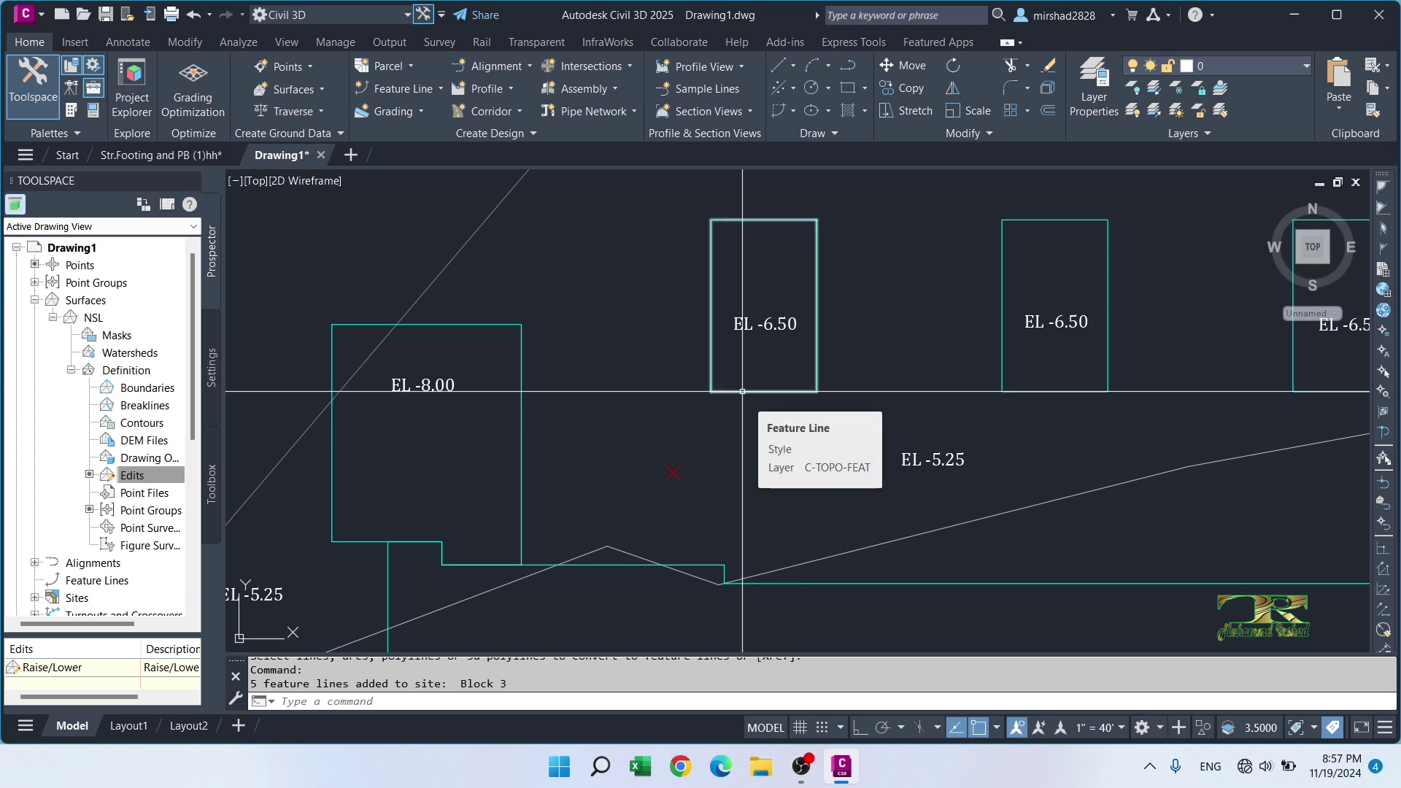
click(742, 391)
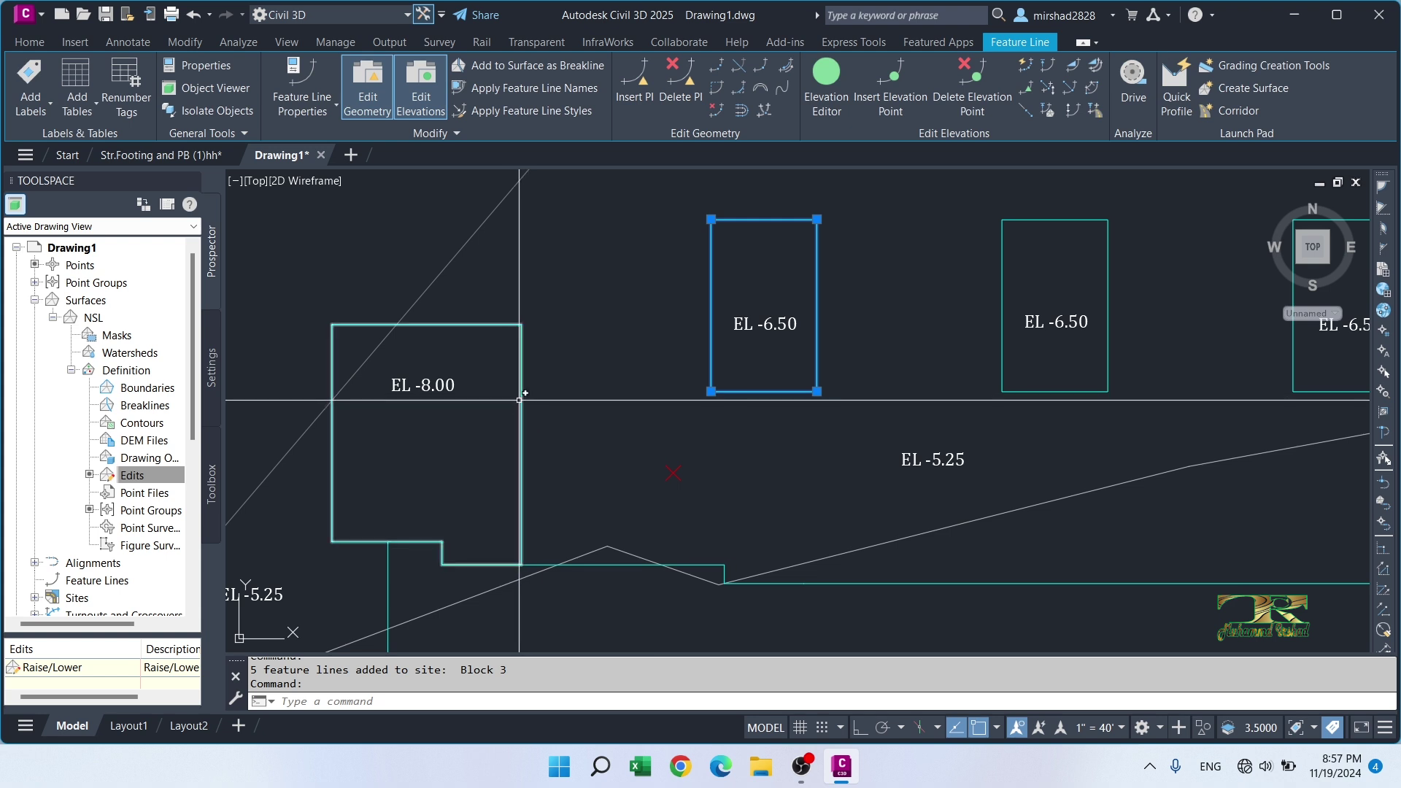
click(521, 394)
scroll(935, 390, down, 4)
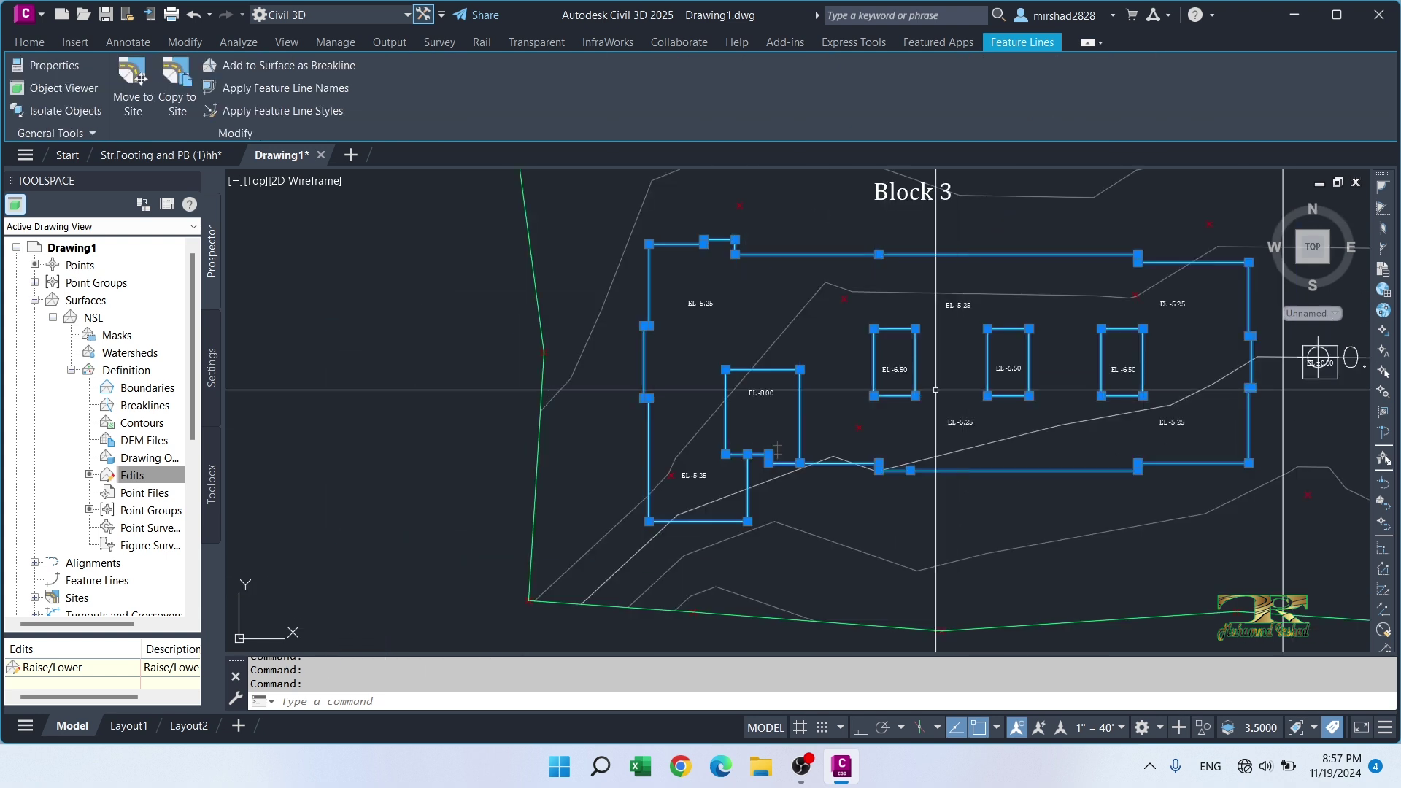
right_click(846, 390)
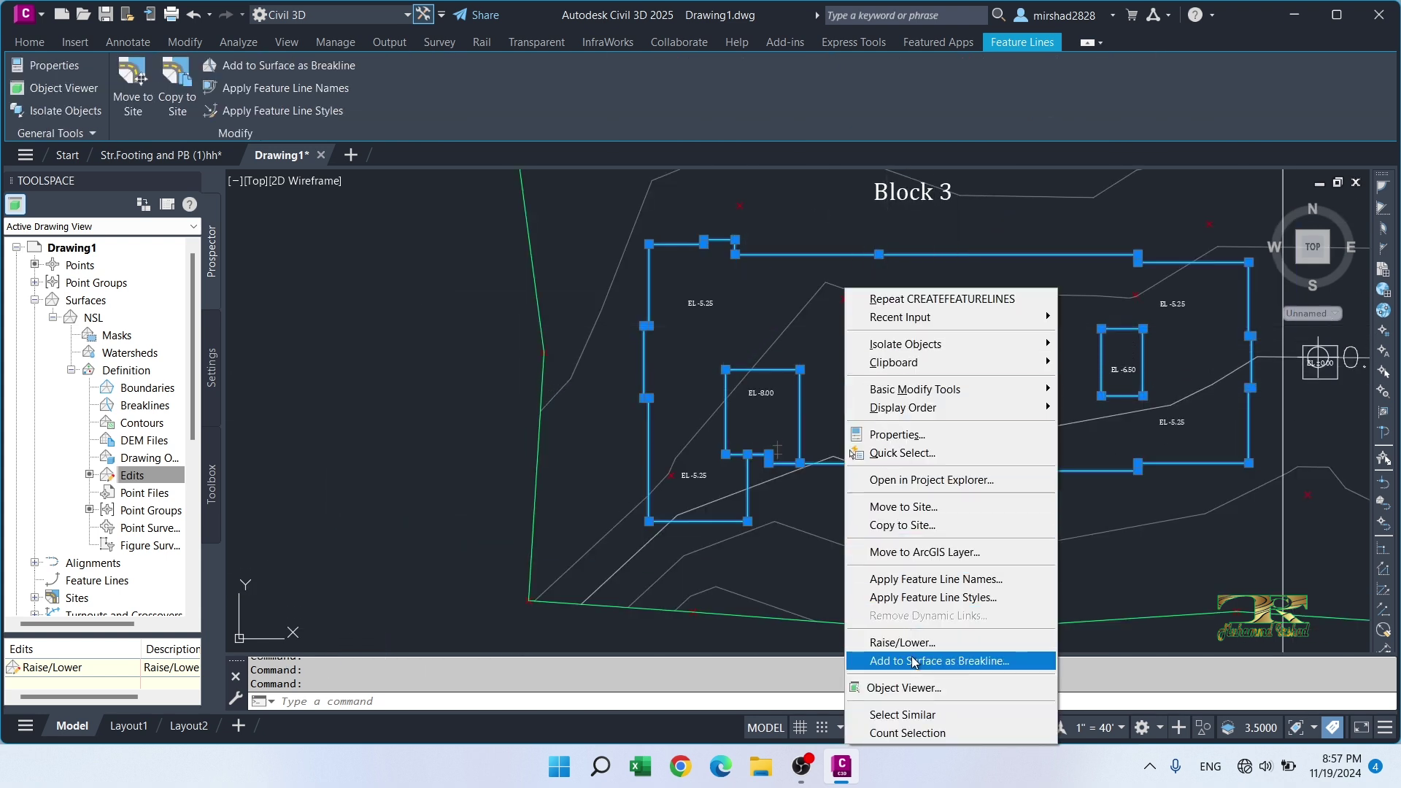
click(897, 434)
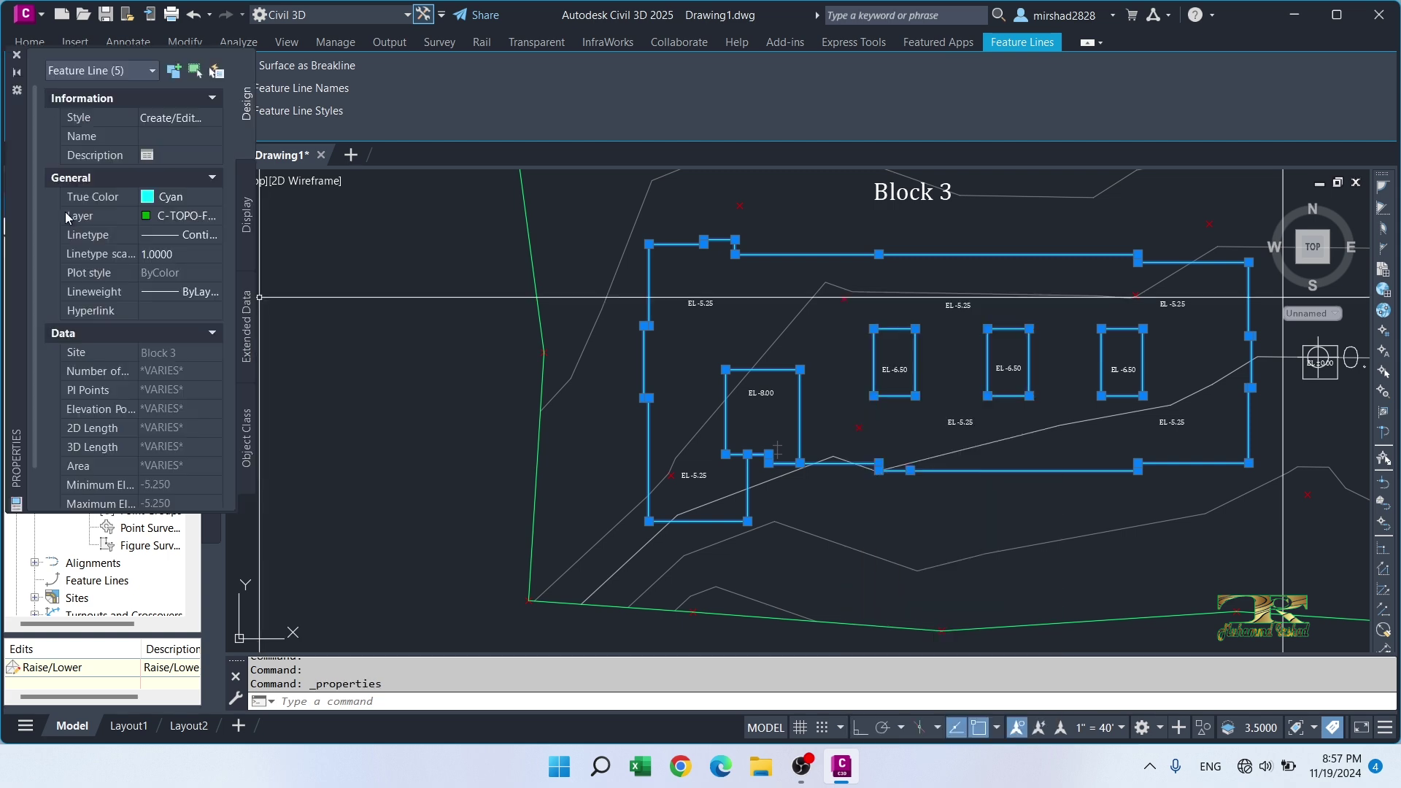
click(190, 198)
click(190, 199)
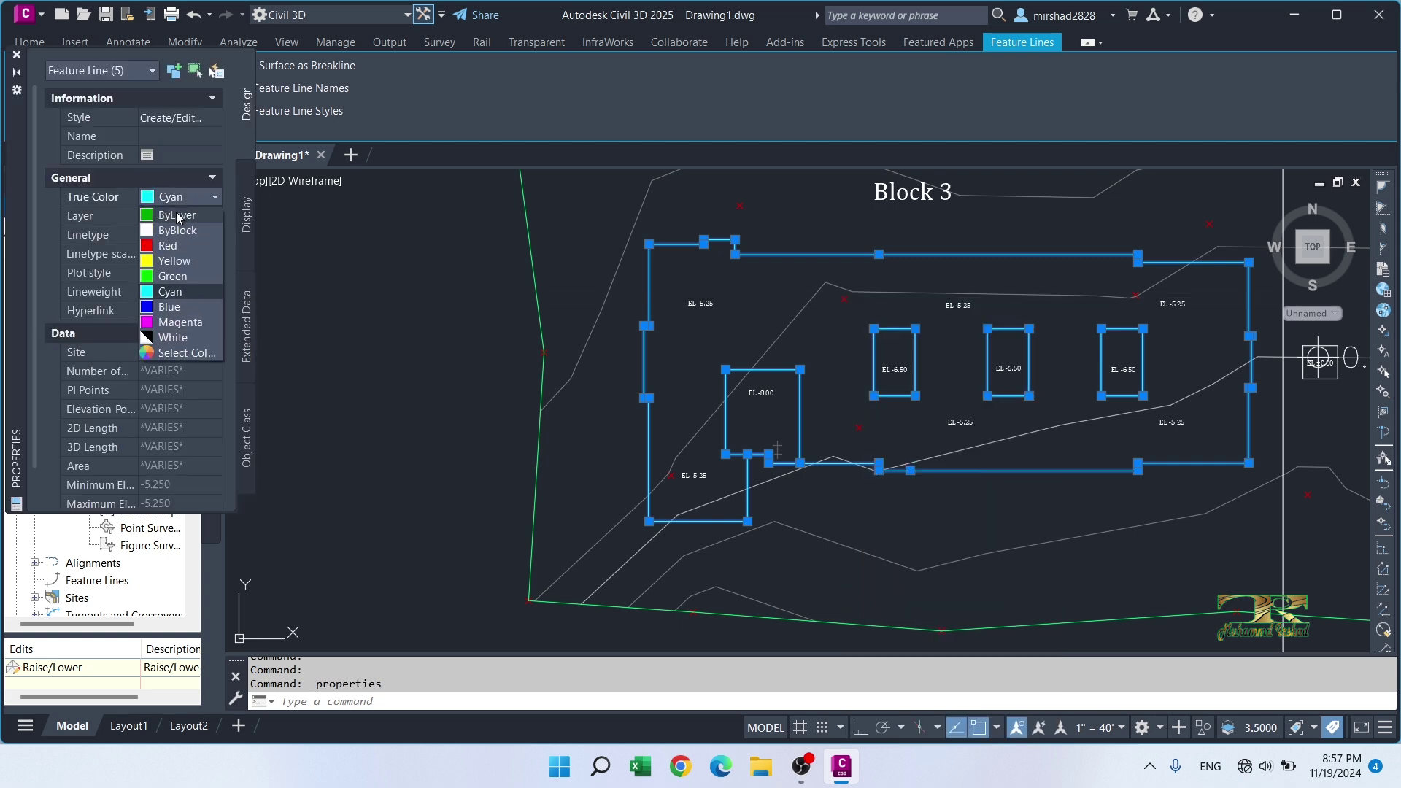
click(175, 215)
key(Escape)
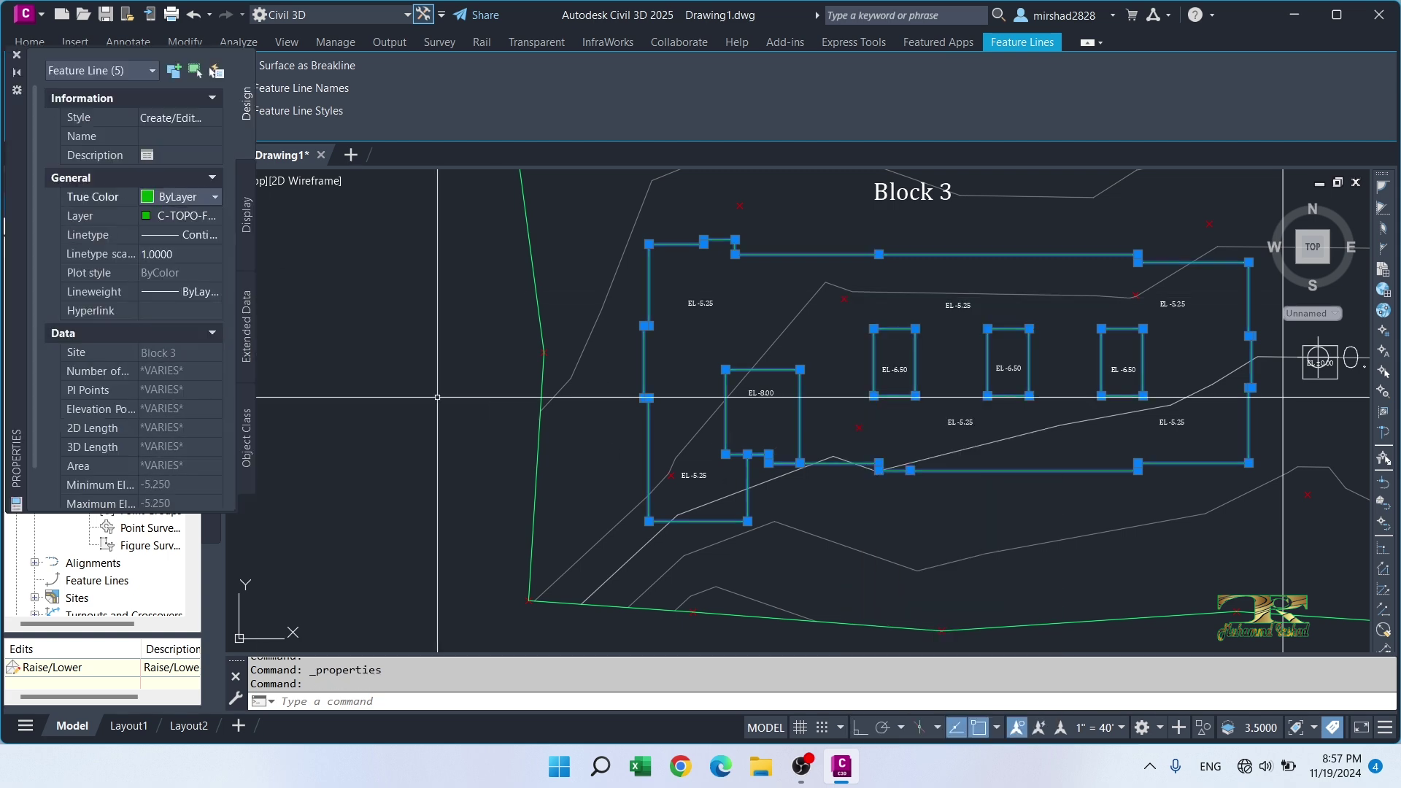
click(17, 54)
Step: Examine the outer Block 3 outline and the V=1, H=0.25 slope triangle beside the site boundary
scroll(803, 445, up, 2)
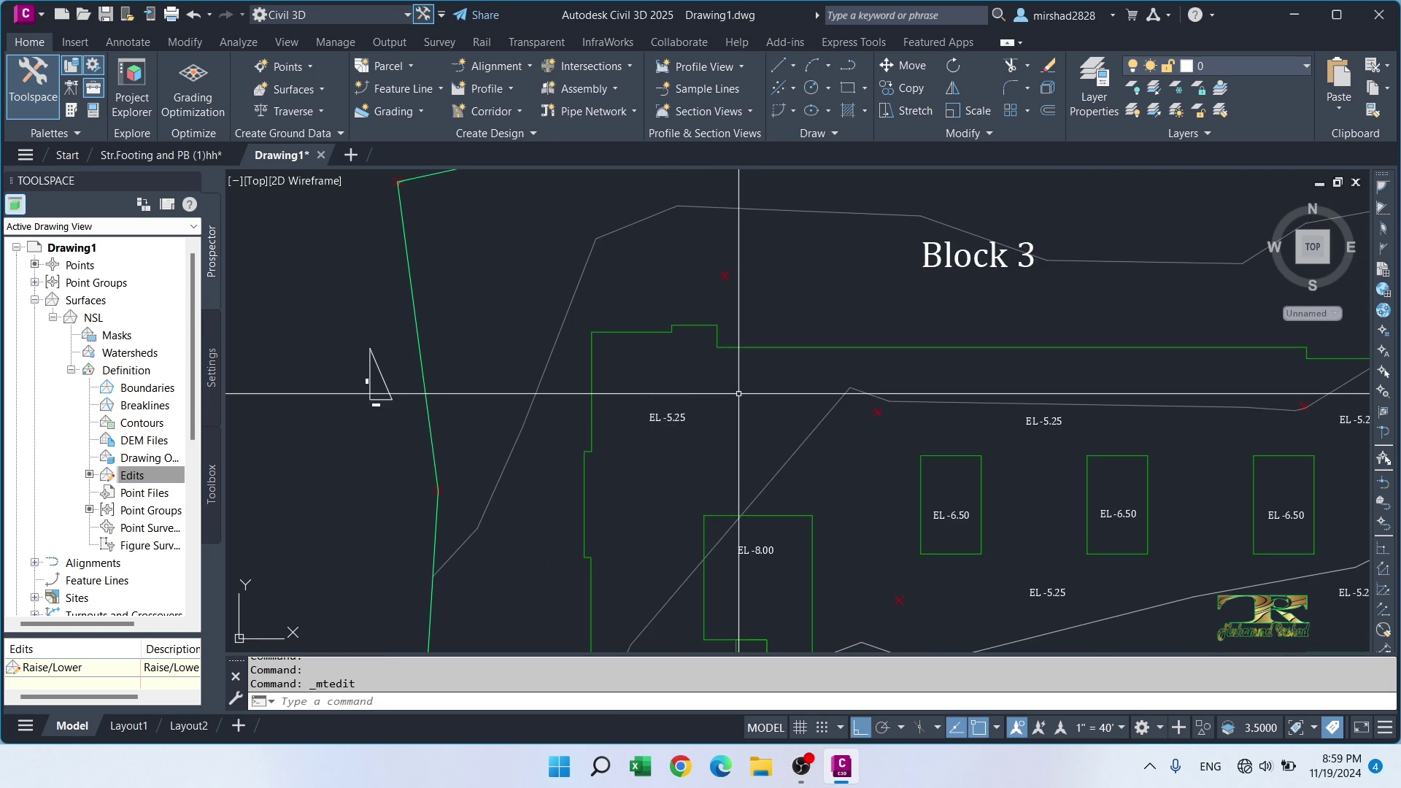
click(747, 345)
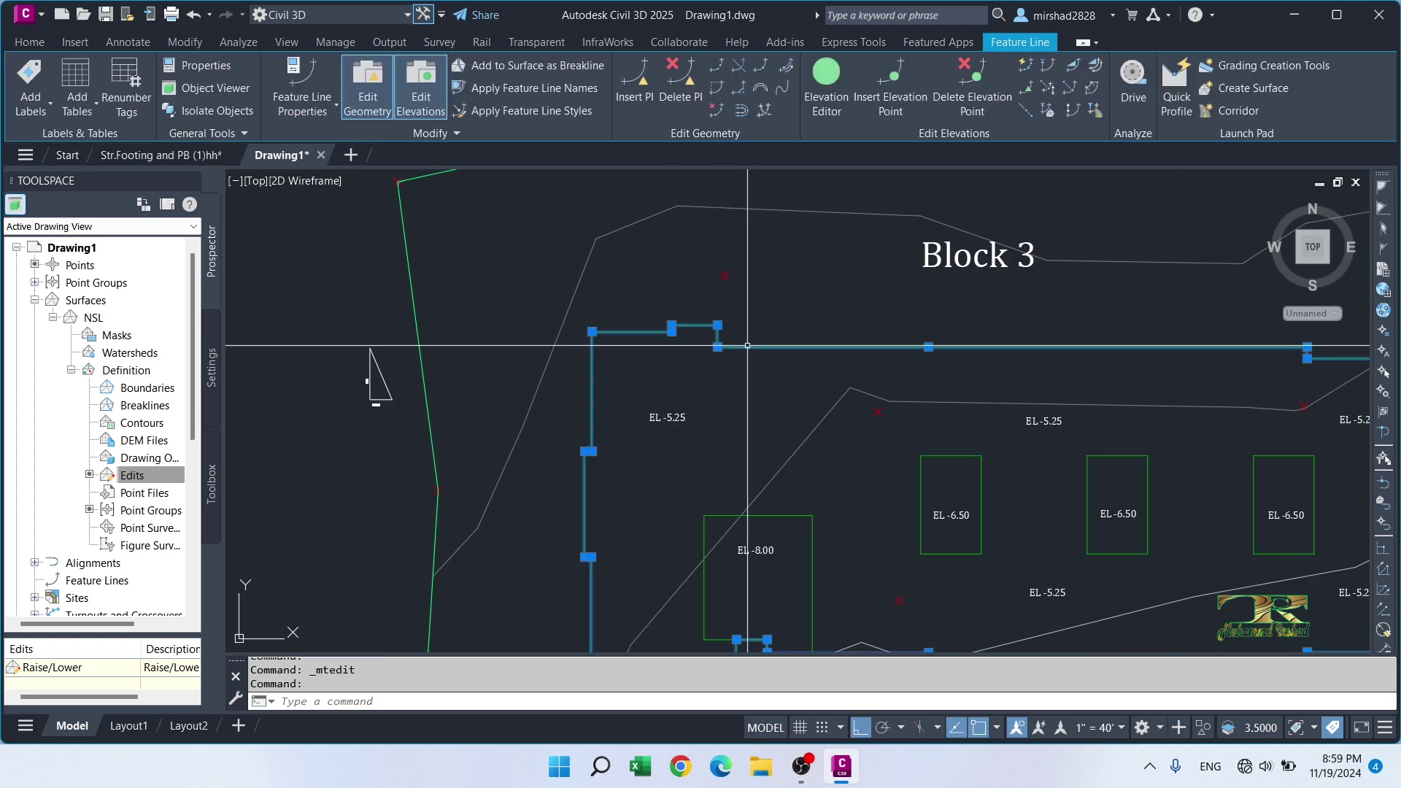
scroll(590, 381, down, 3)
scroll(590, 382, up, 3)
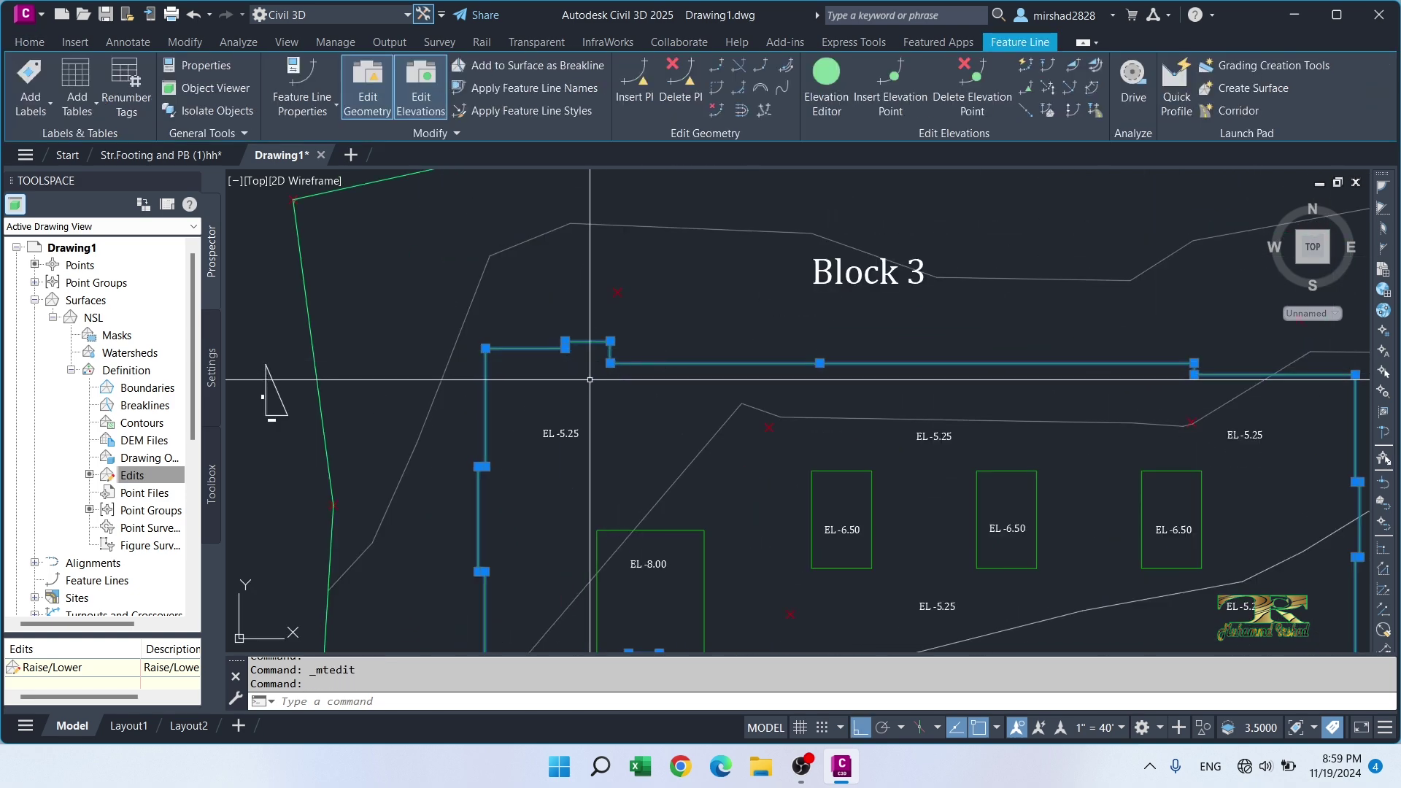
middle_drag(372, 419, 553, 422)
scroll(449, 422, up, 7)
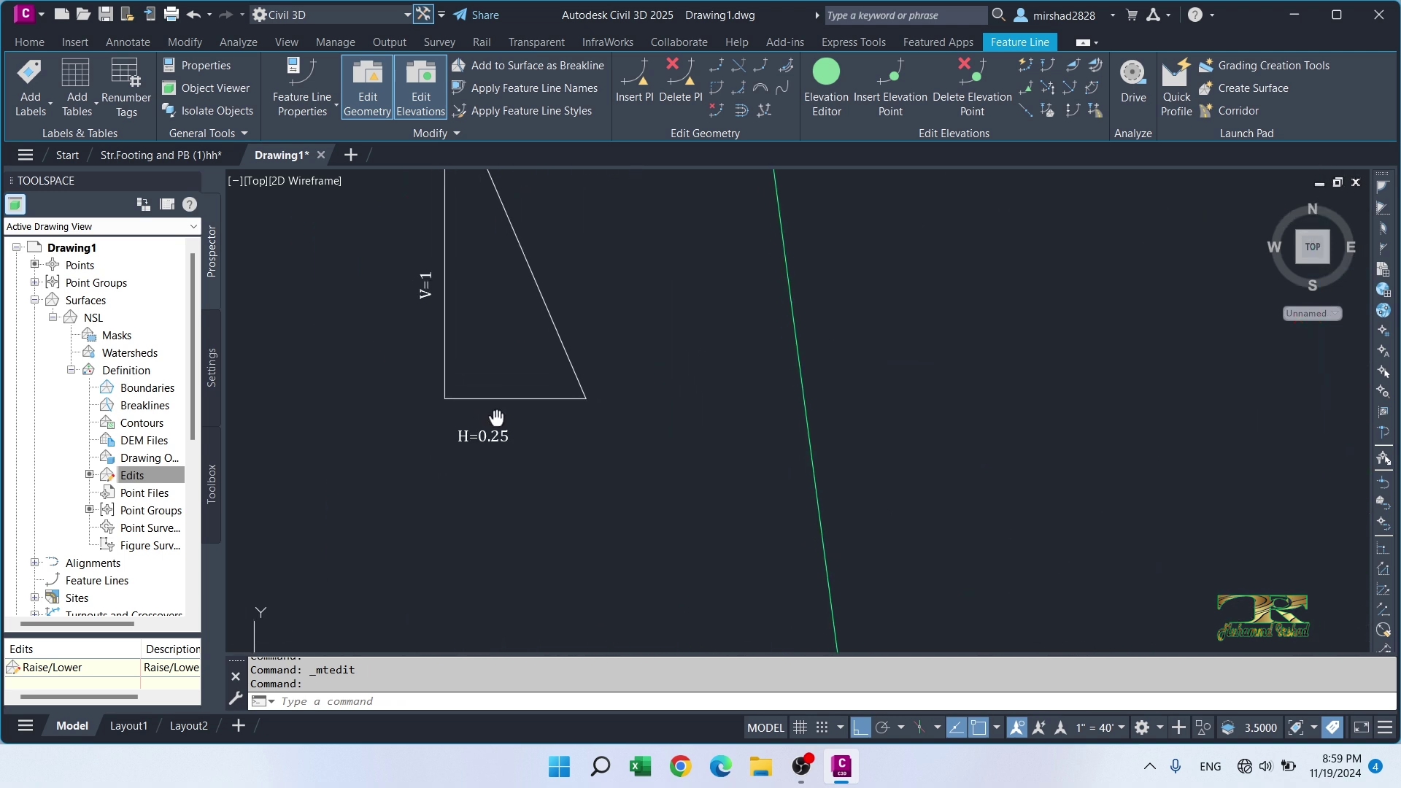
key(Escape)
scroll(444, 350, up, 2)
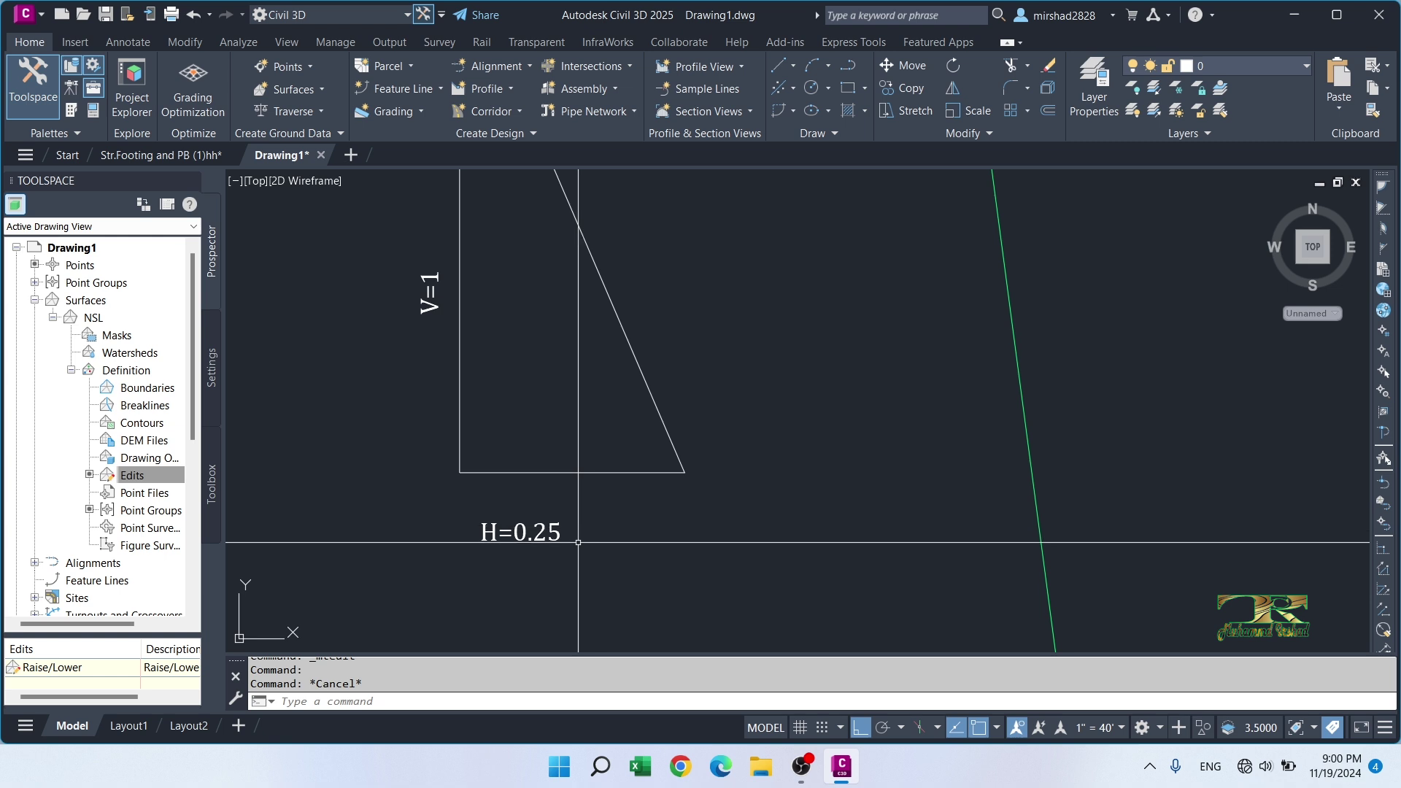
scroll(578, 542, down, 8)
key(Escape)
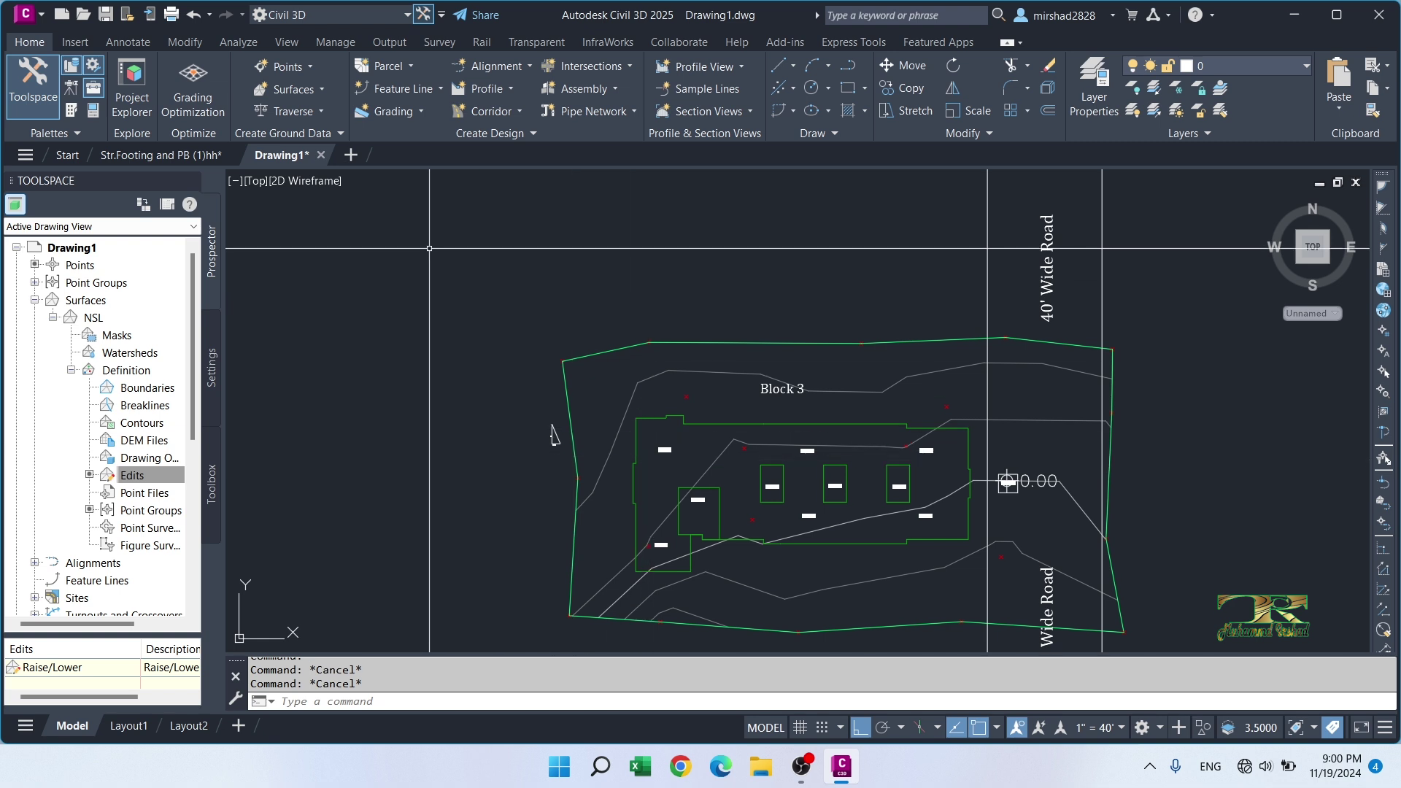
Step: Open the grading creation tools and choose the Block 3 site for the grading group
click(421, 112)
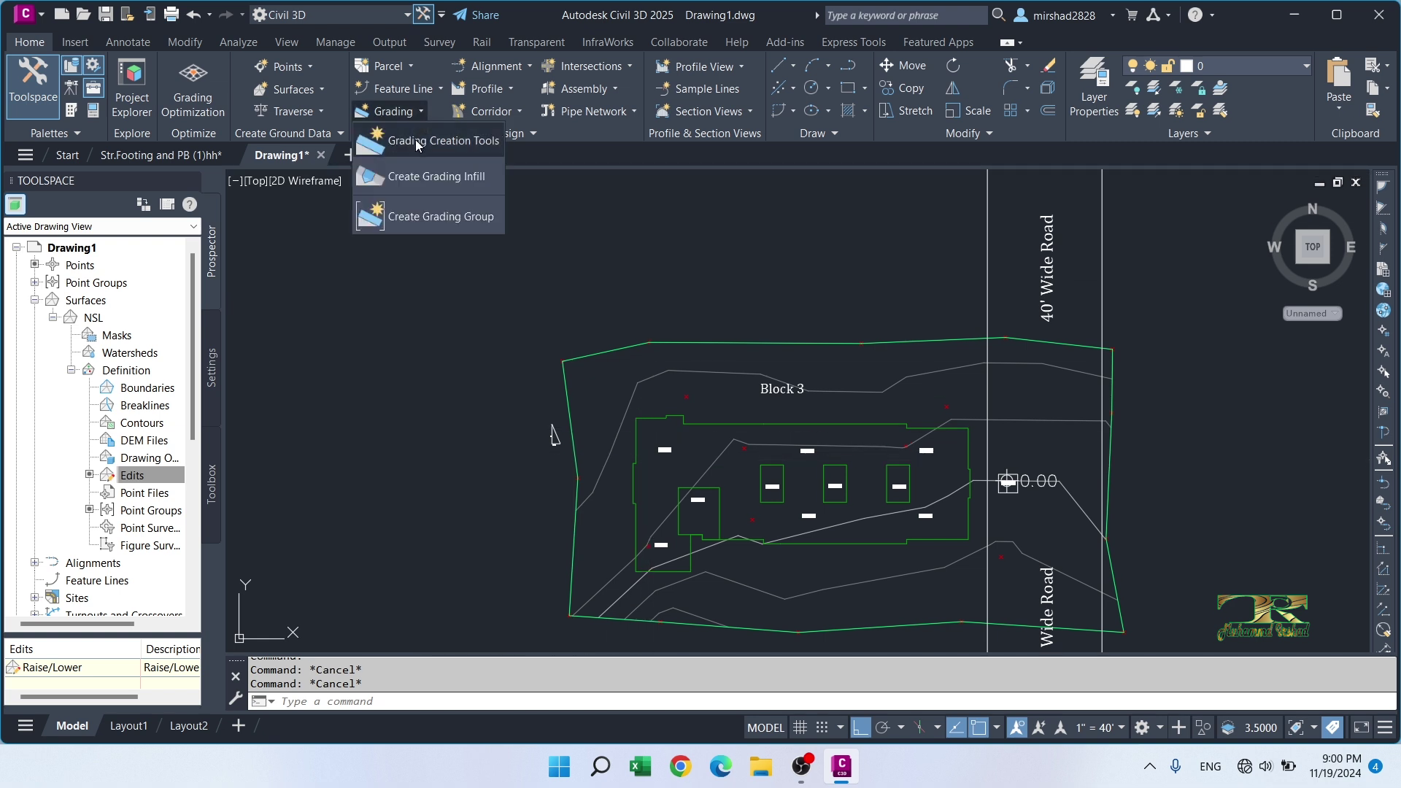
click(416, 142)
drag(570, 217, 513, 219)
click(380, 237)
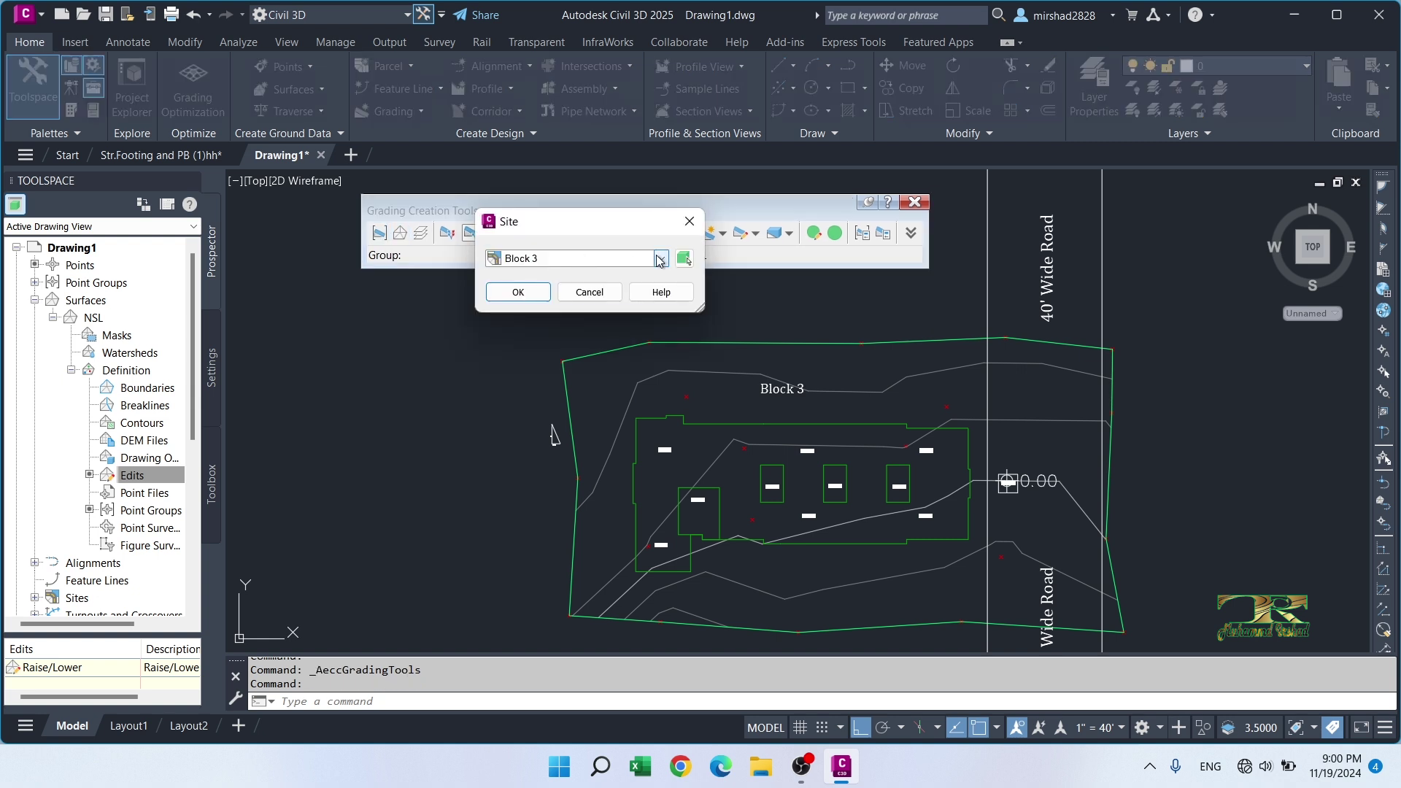
click(642, 261)
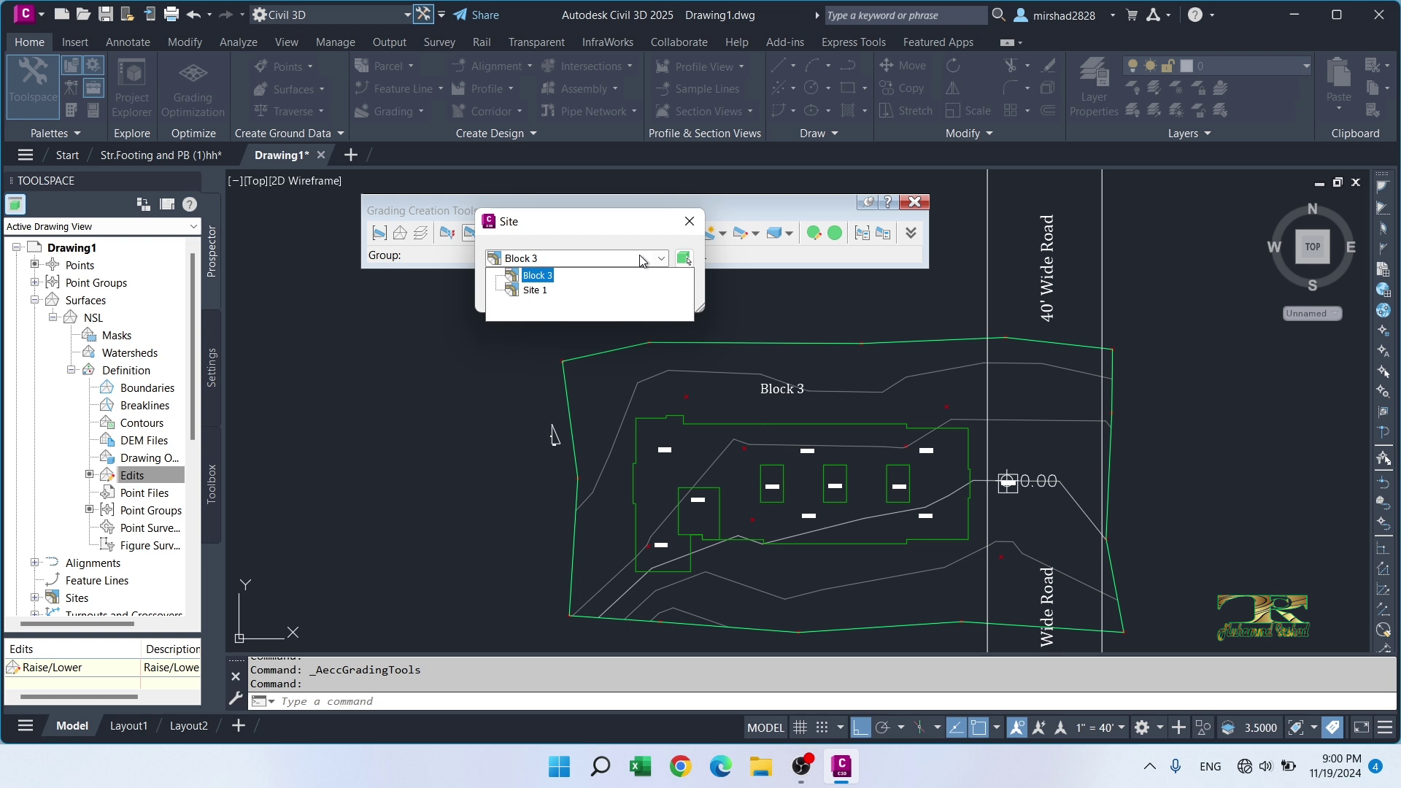
click(642, 260)
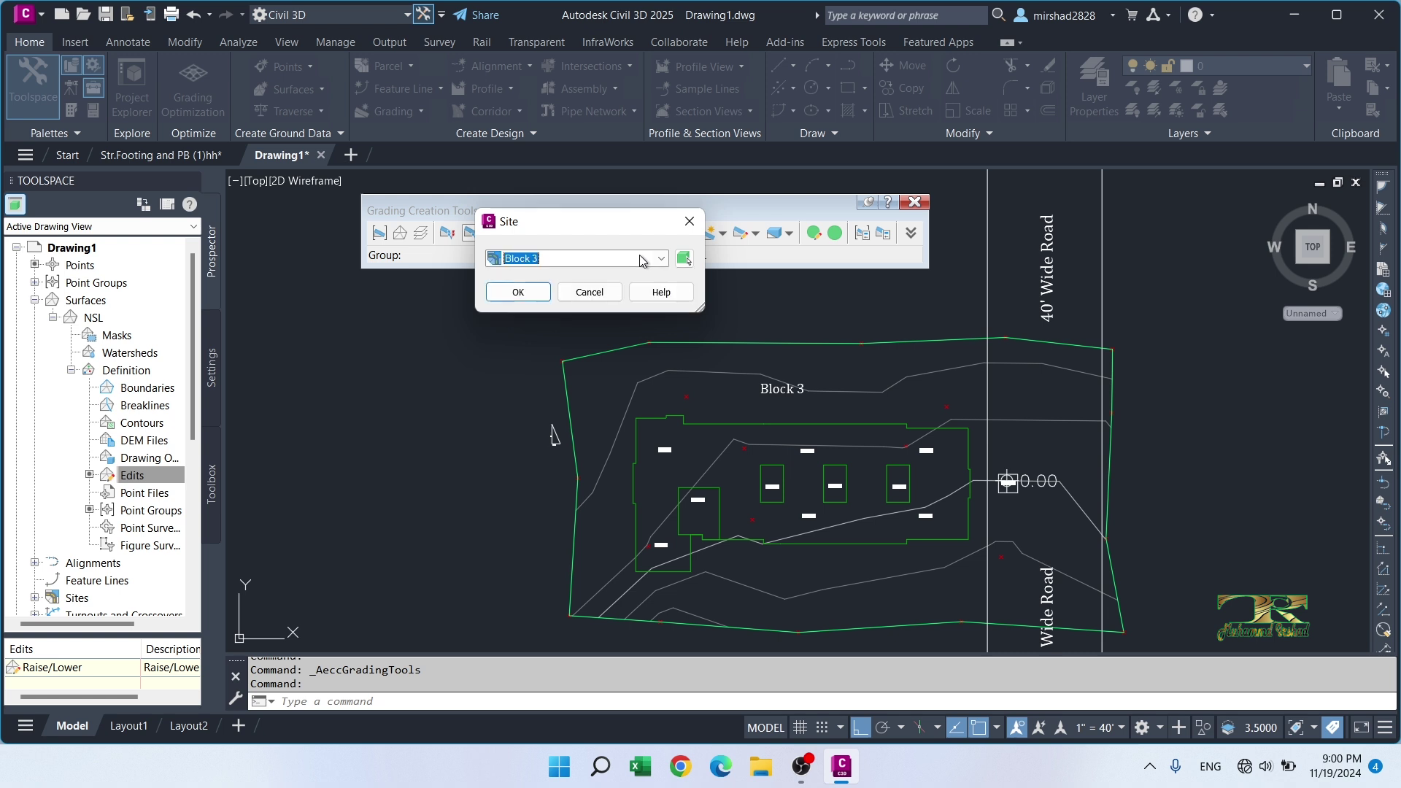
click(518, 293)
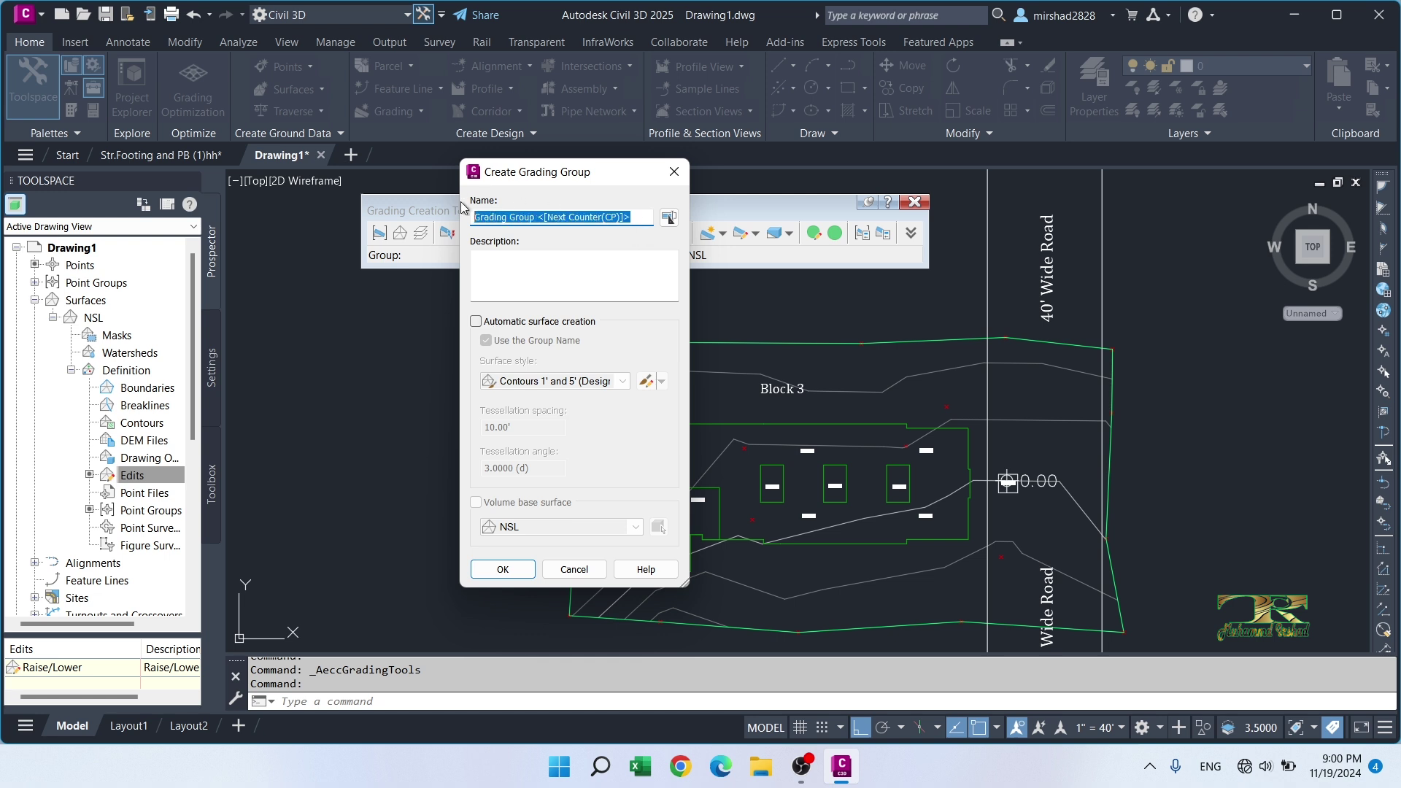
Step: Create a grading group named GR Block 3 with automatic surface creation and NSL as the volume base surface, accepting the surface properties
text(GR Block 3)
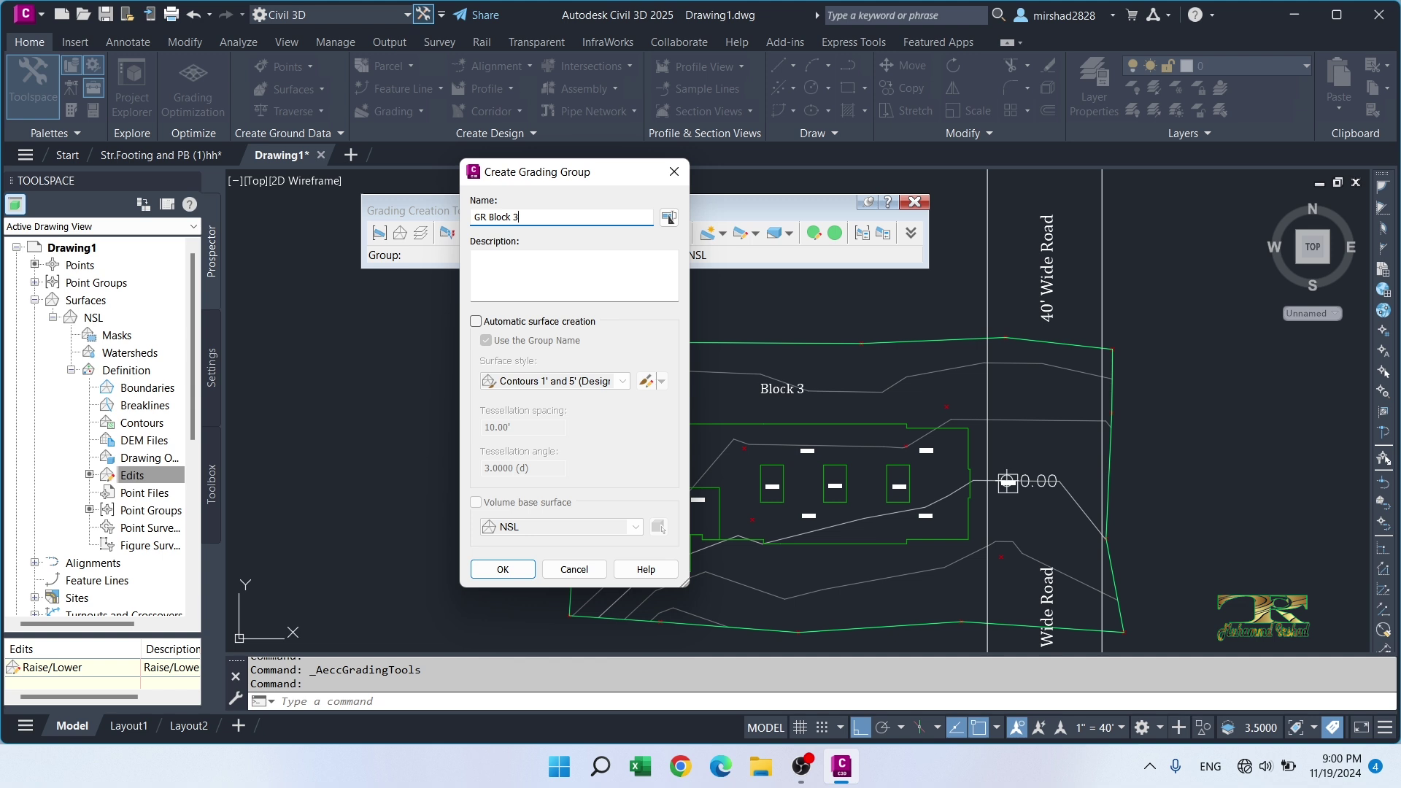
click(491, 323)
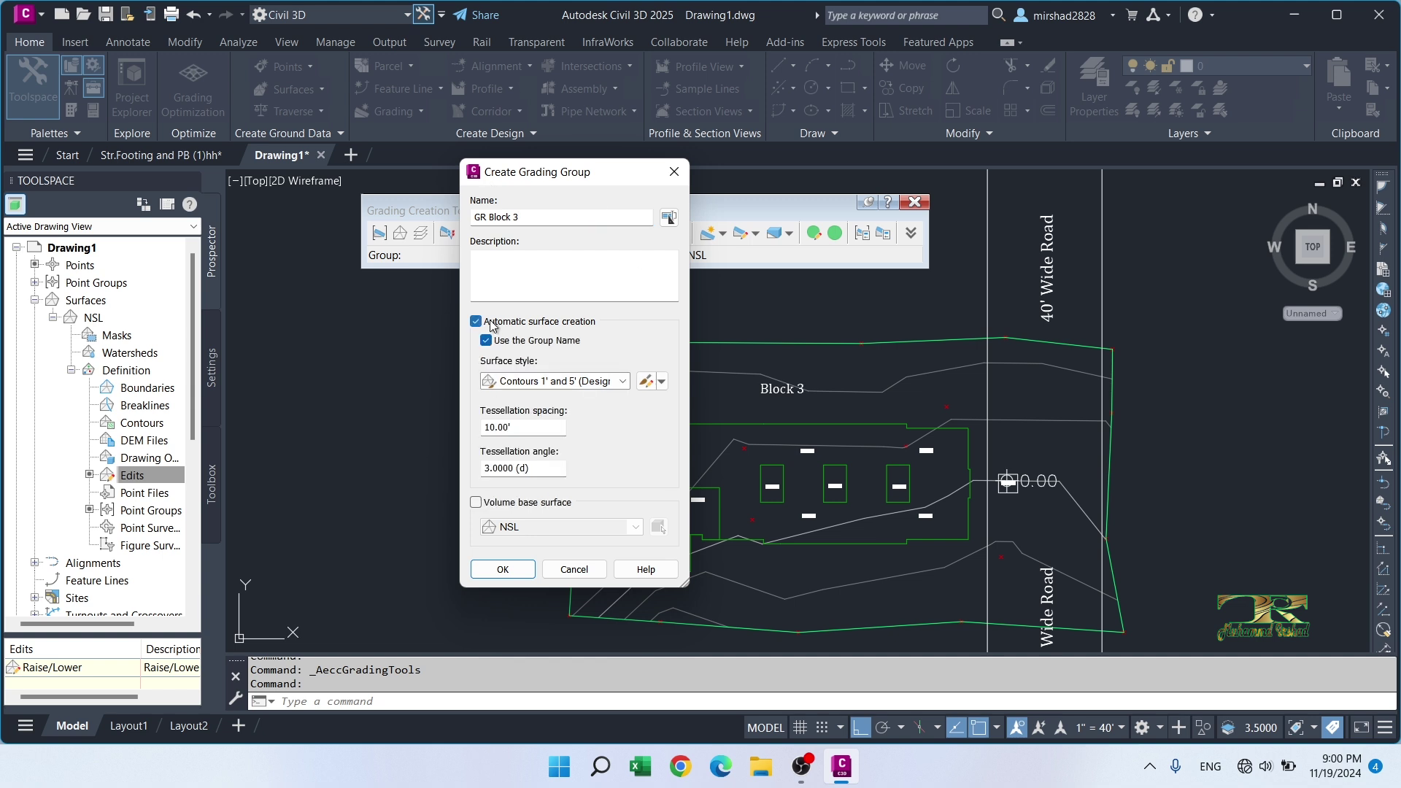
click(623, 382)
click(623, 381)
click(476, 502)
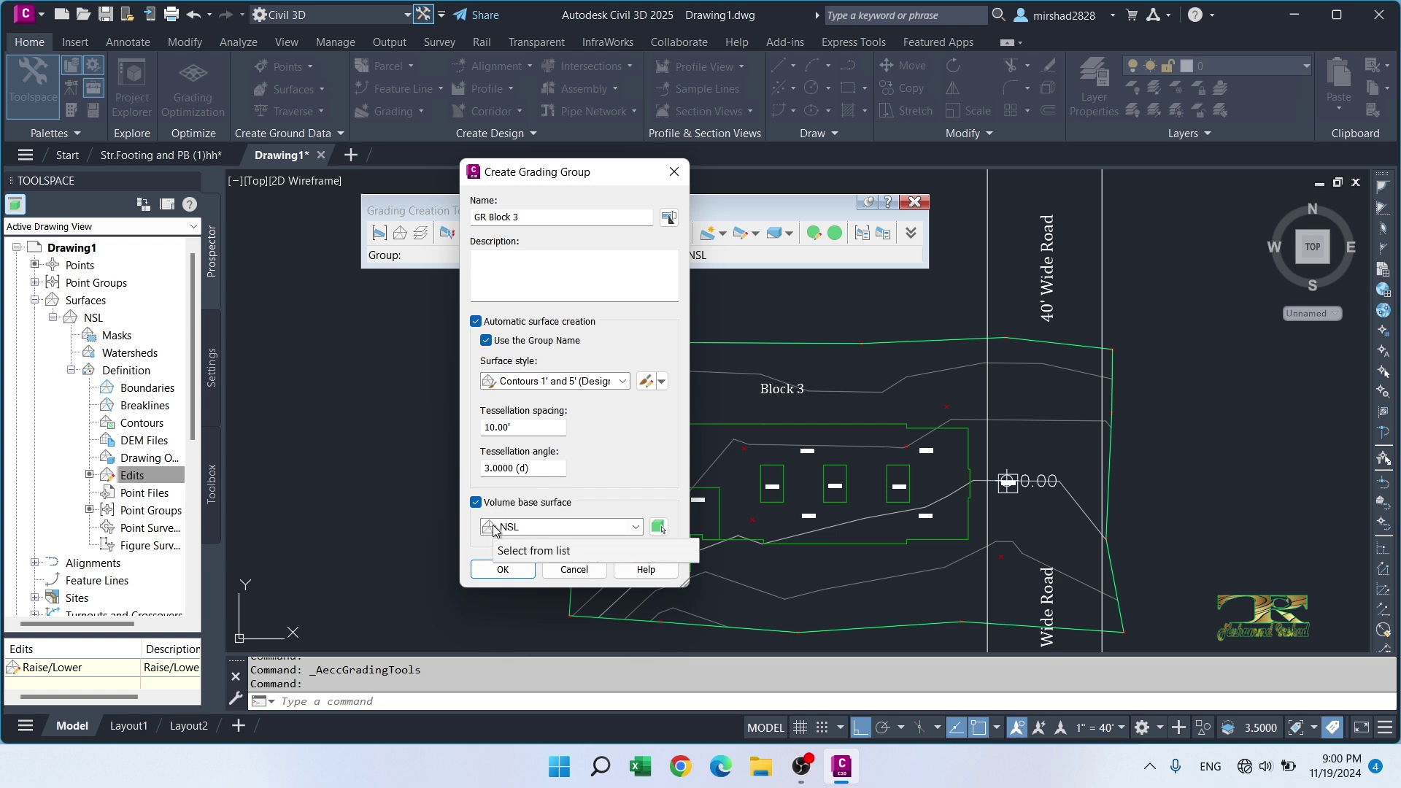
click(503, 570)
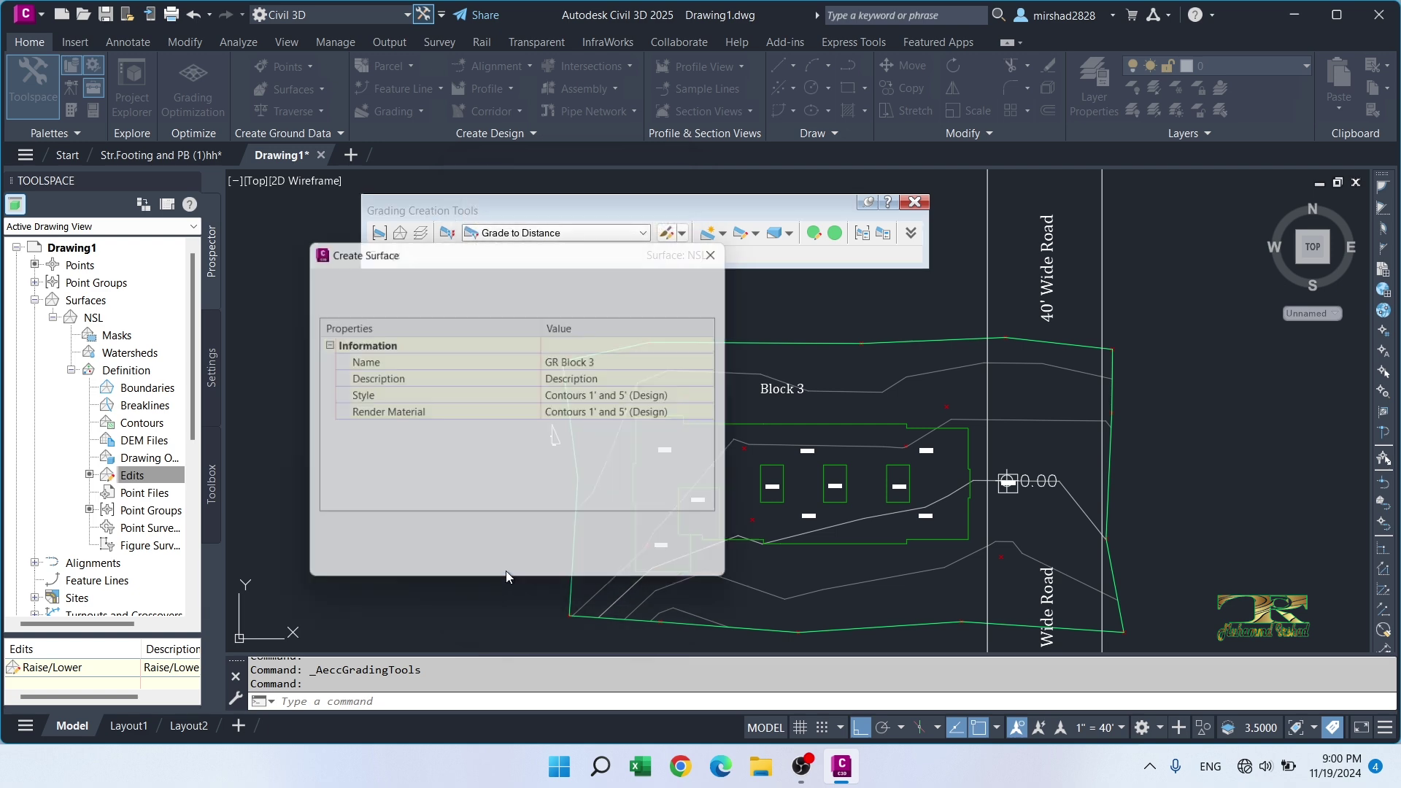
click(553, 567)
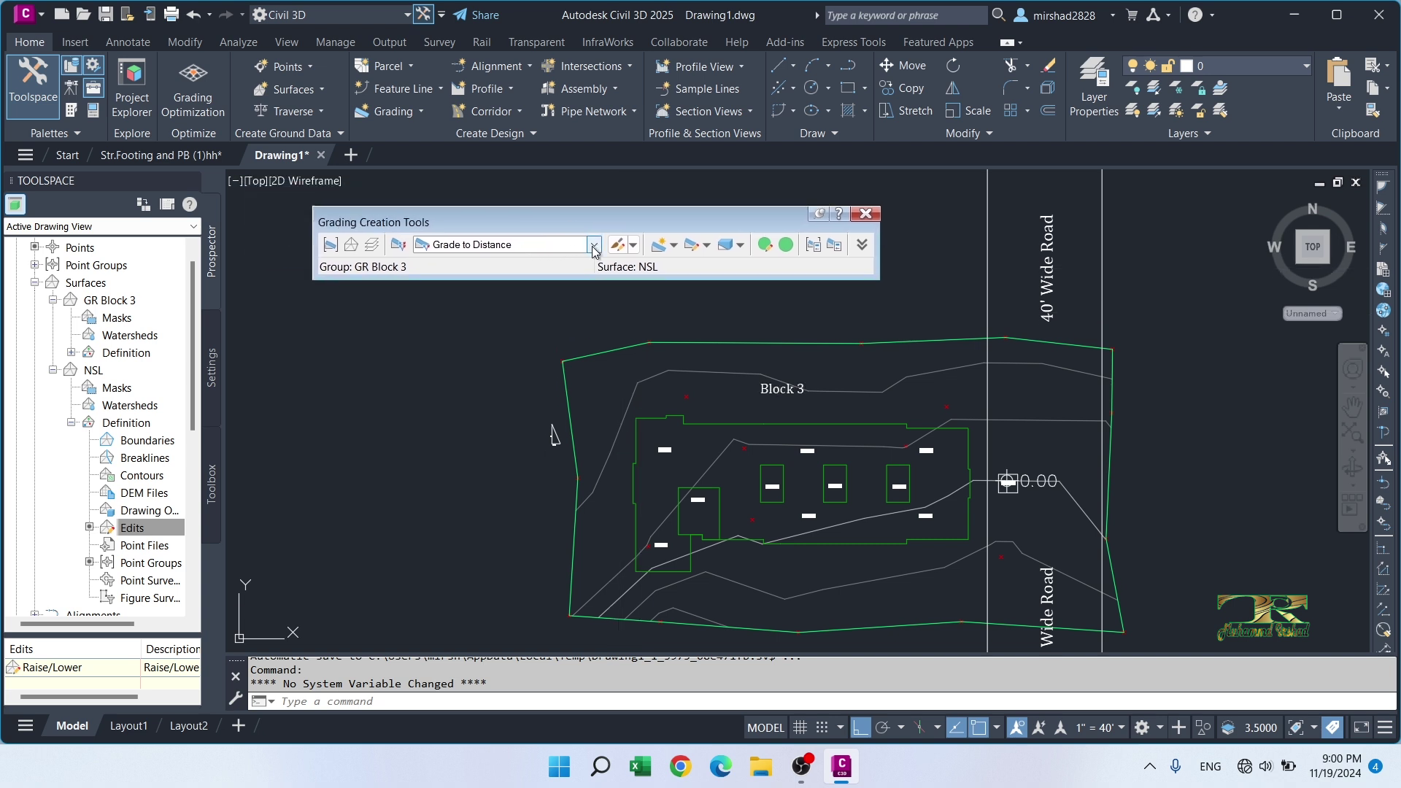
Step: Start a Grade to Surface grading on the outer Block 3 outline, on its outer side and along its entire length
click(595, 247)
click(509, 307)
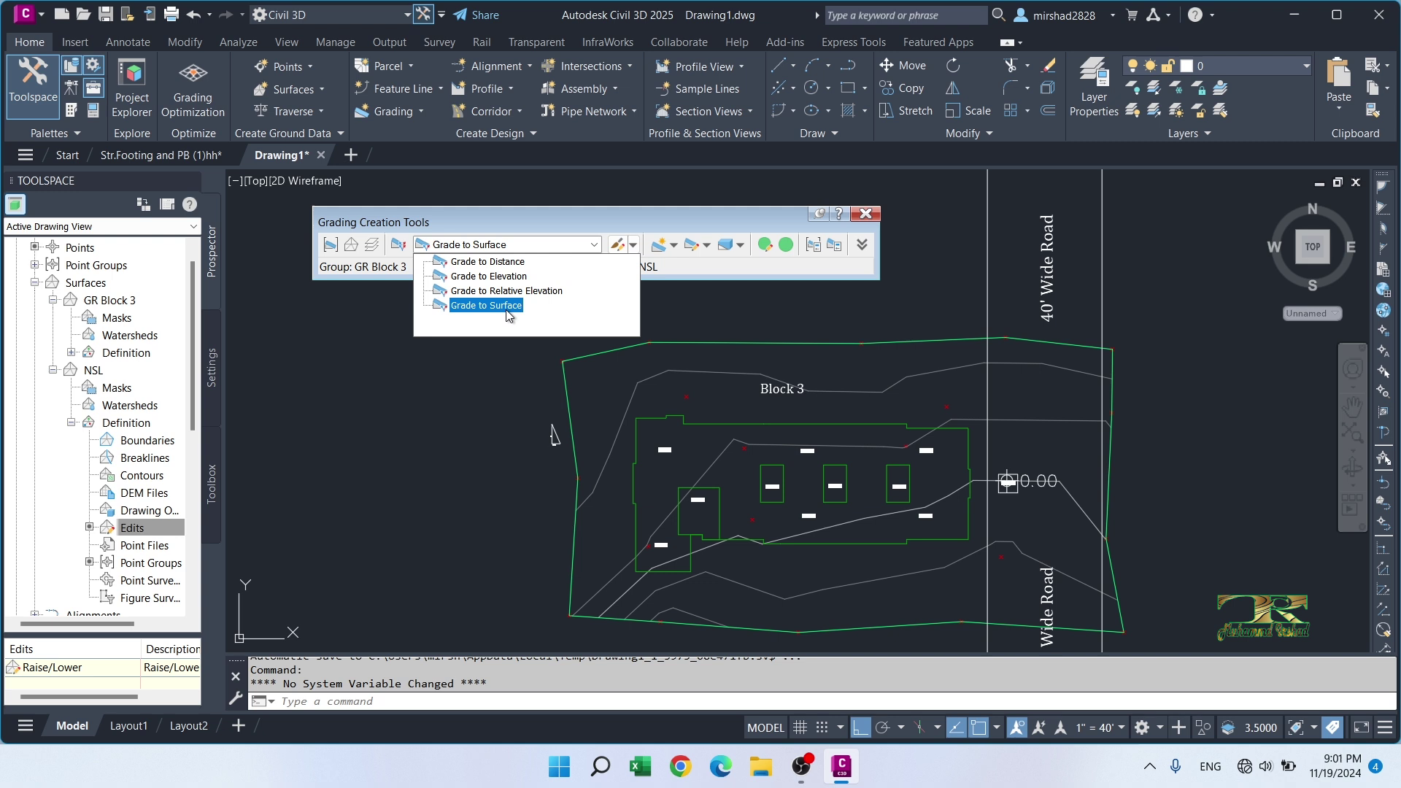
click(508, 305)
scroll(706, 409, up, 4)
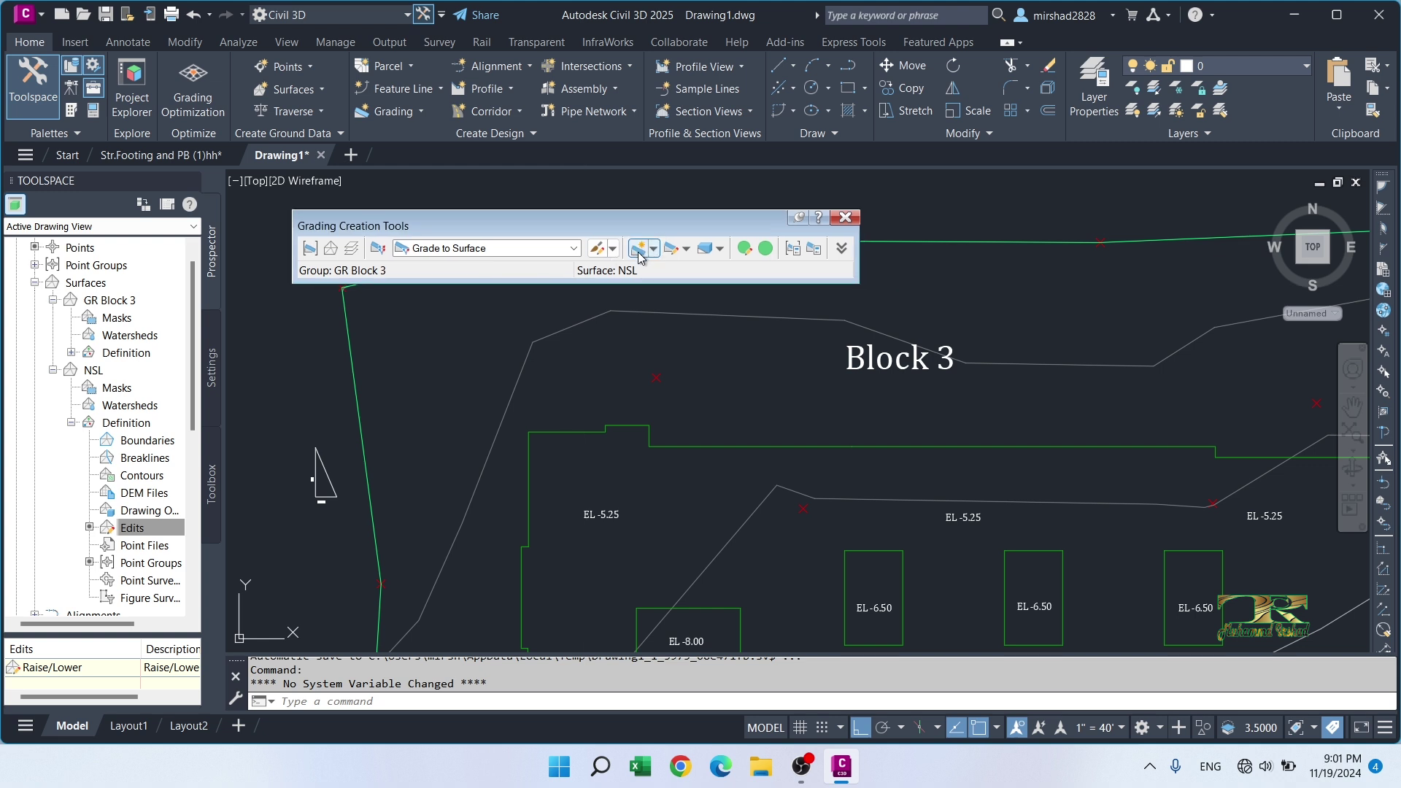
click(638, 251)
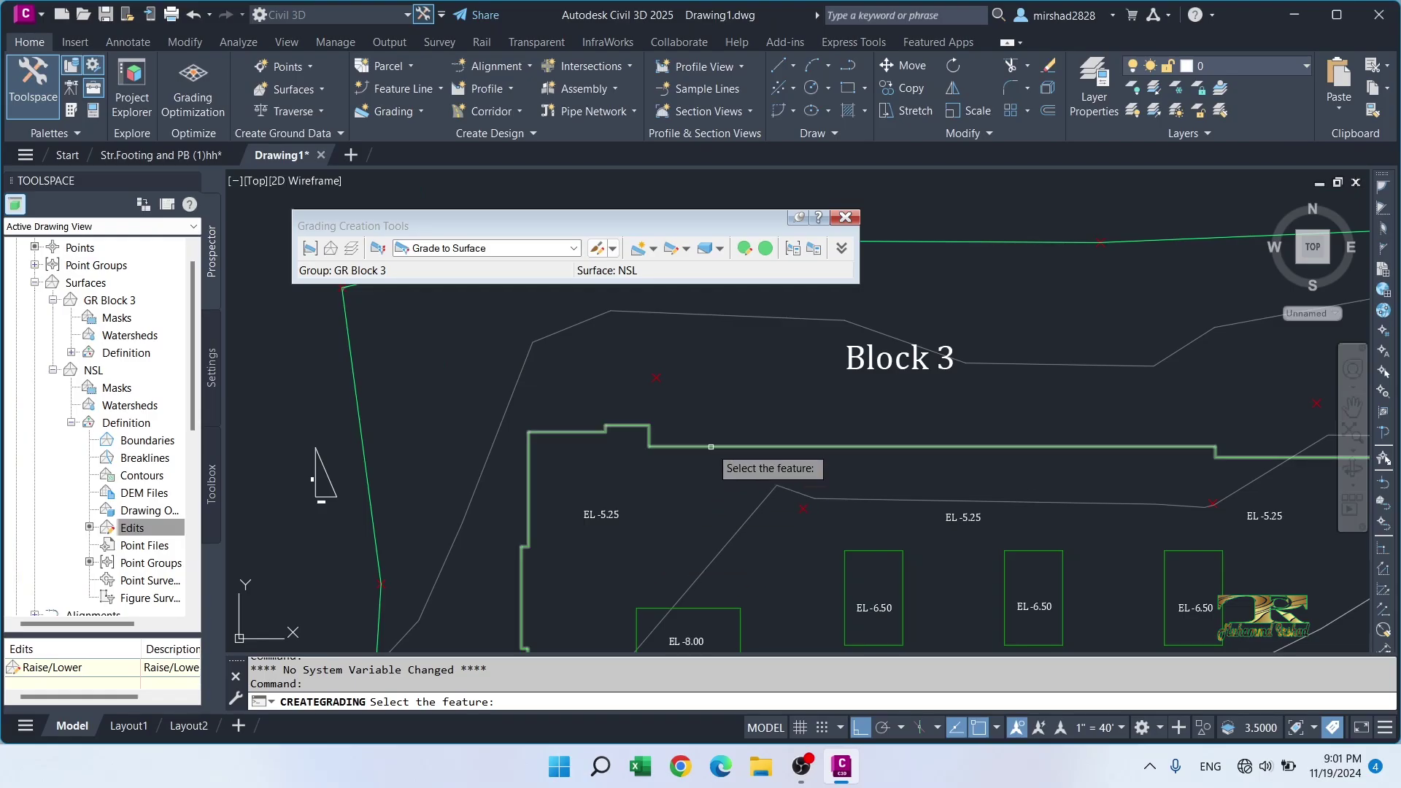
scroll(1022, 157, down, 3)
scroll(1017, 153, up, 3)
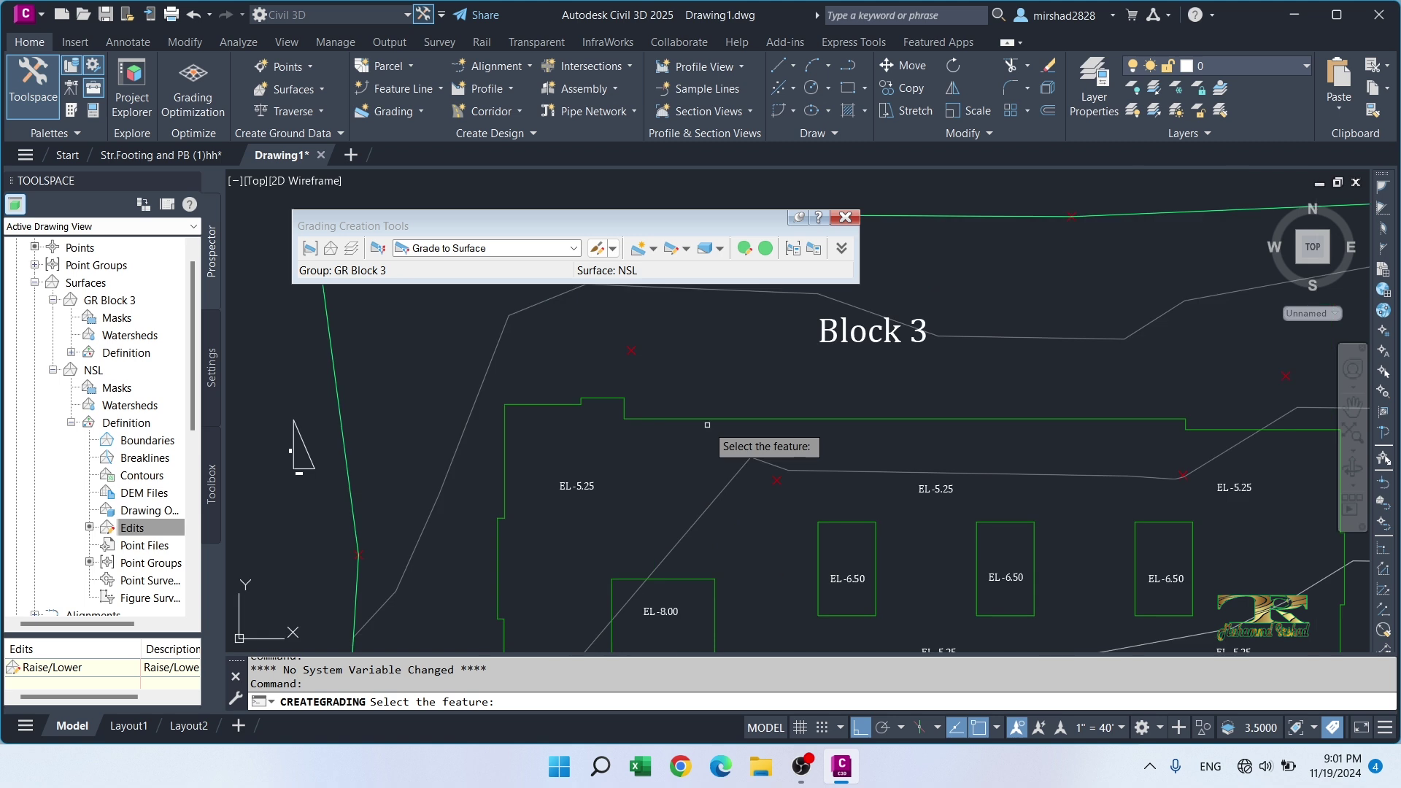
click(708, 421)
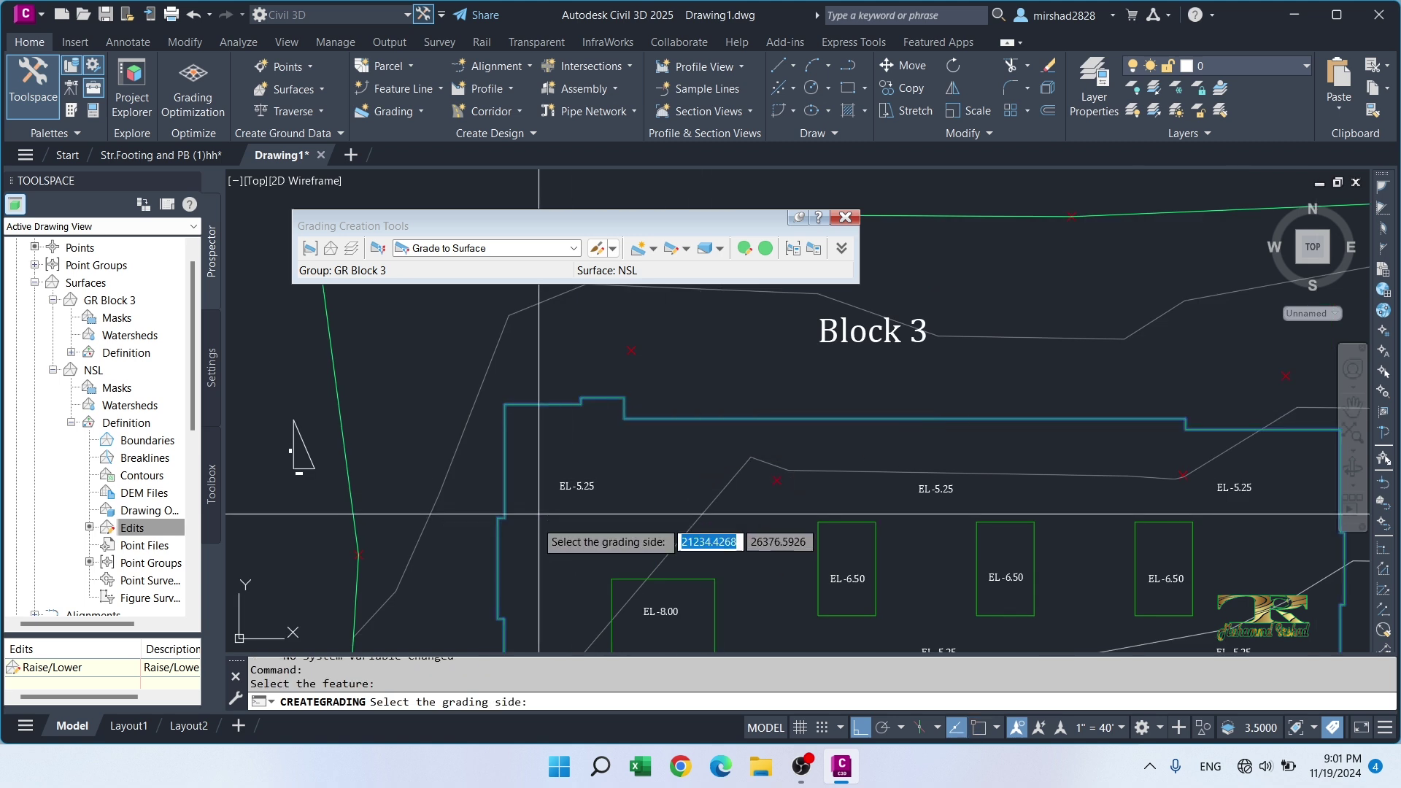
click(696, 384)
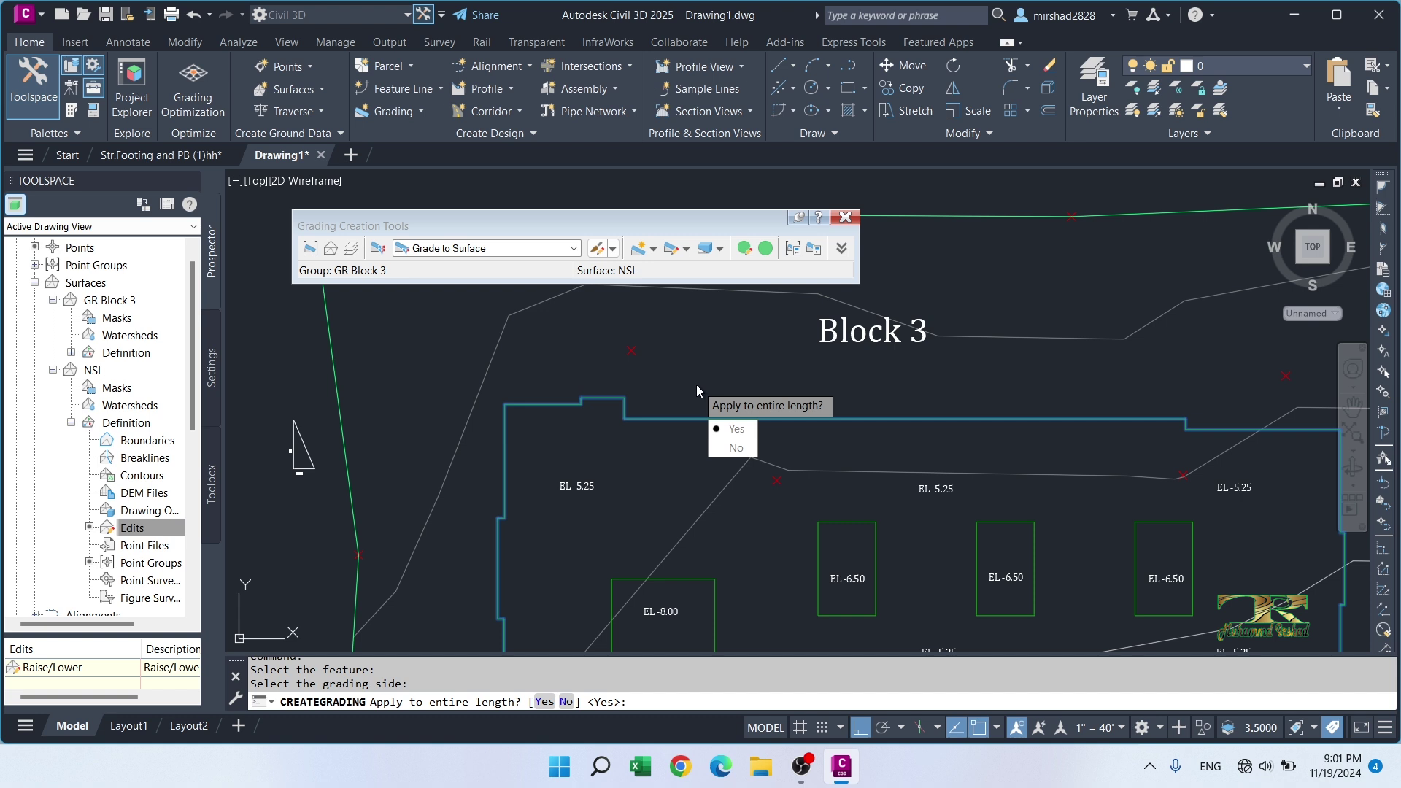
key(Return)
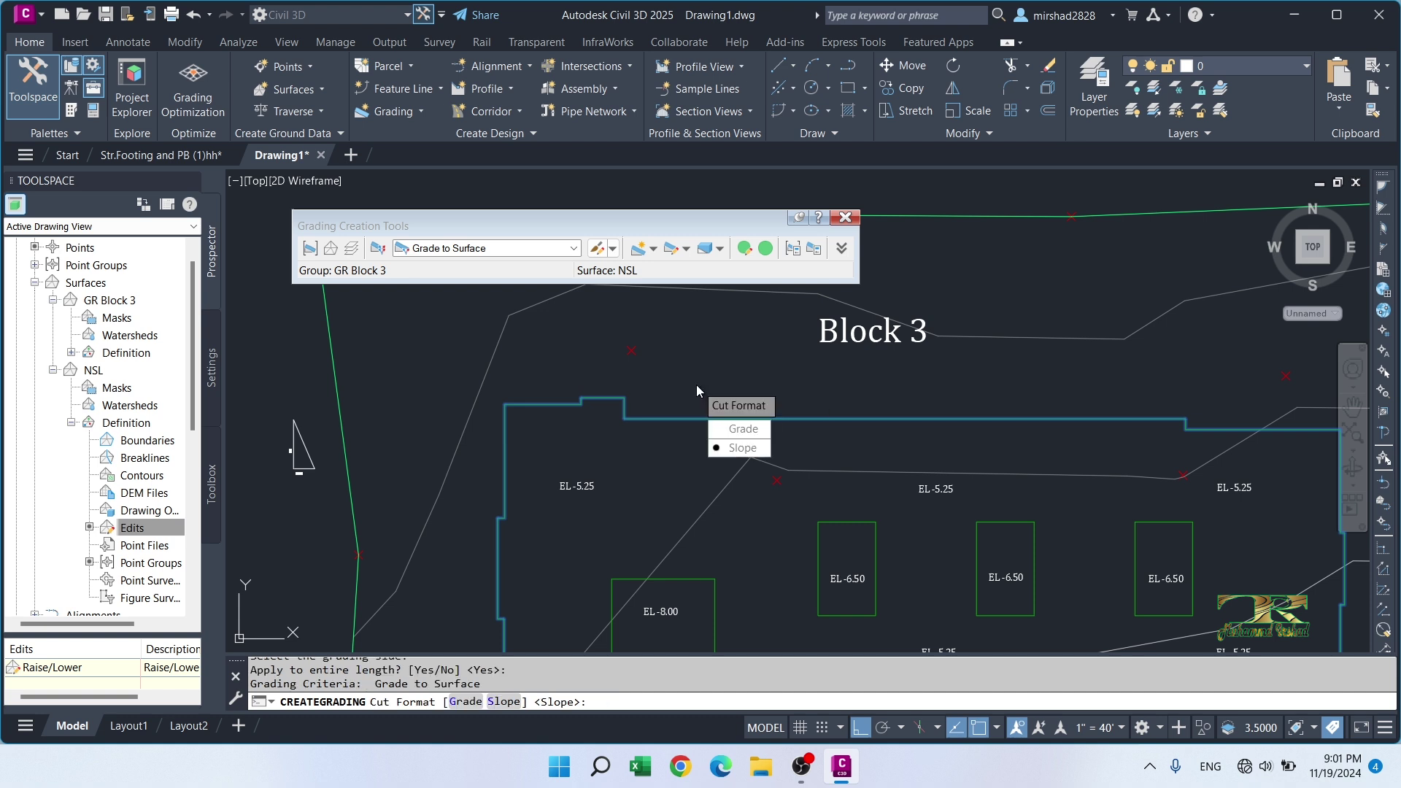
Step: Use slope format for the grading, with a cut slope of 0.25:1 and a fill slope of 1:1
key(Down)
key(Down)
key(Return)
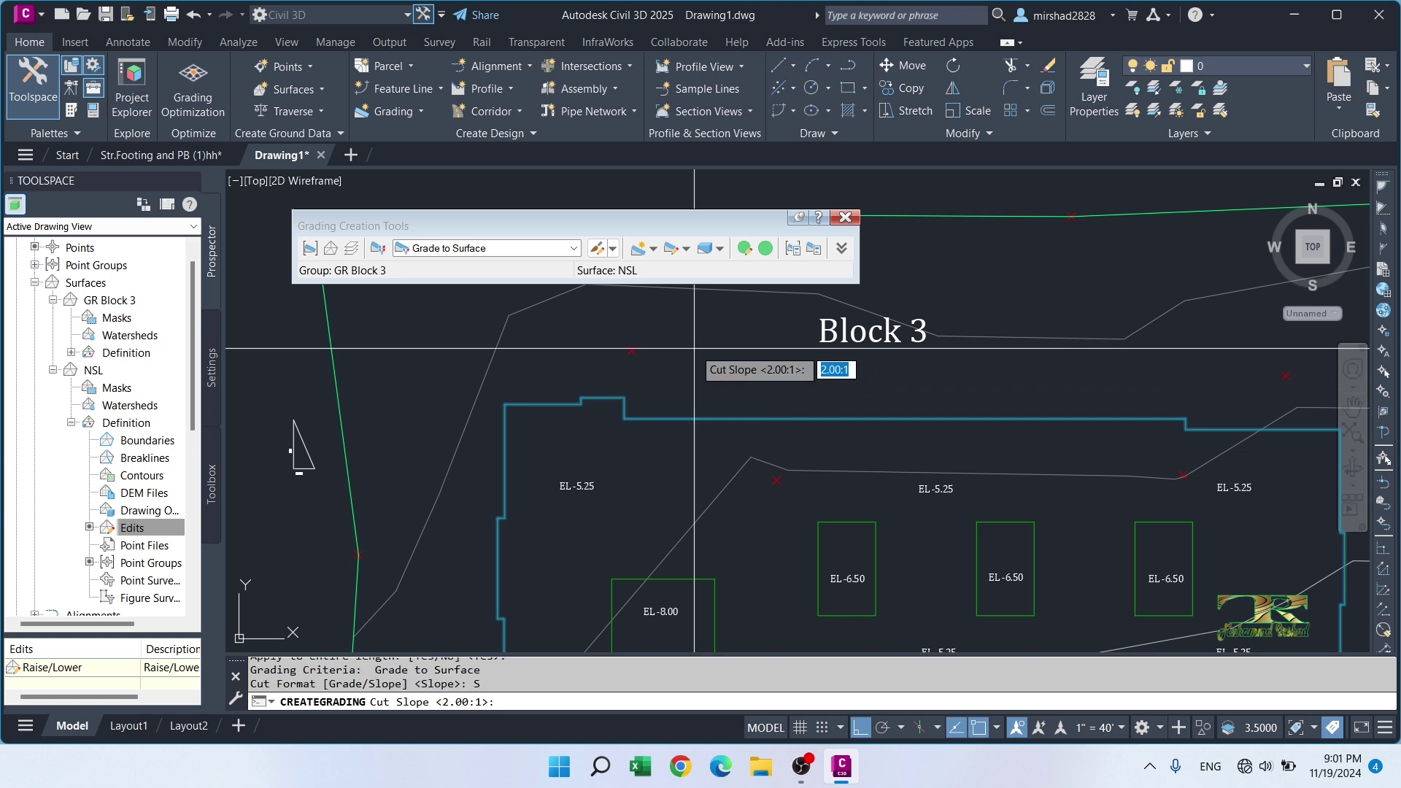
text(0.25)
key(Return)
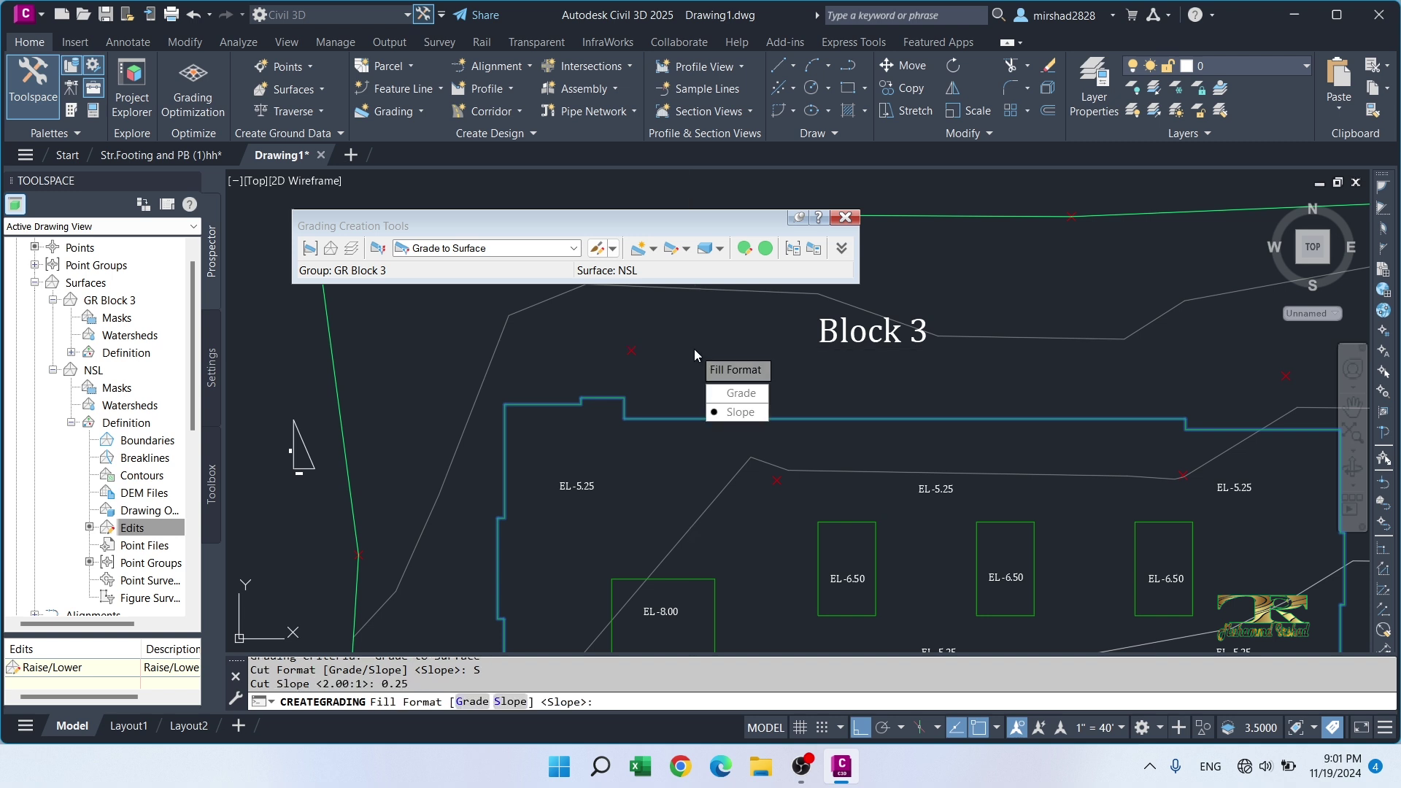
key(Return)
text(1)
key(Return)
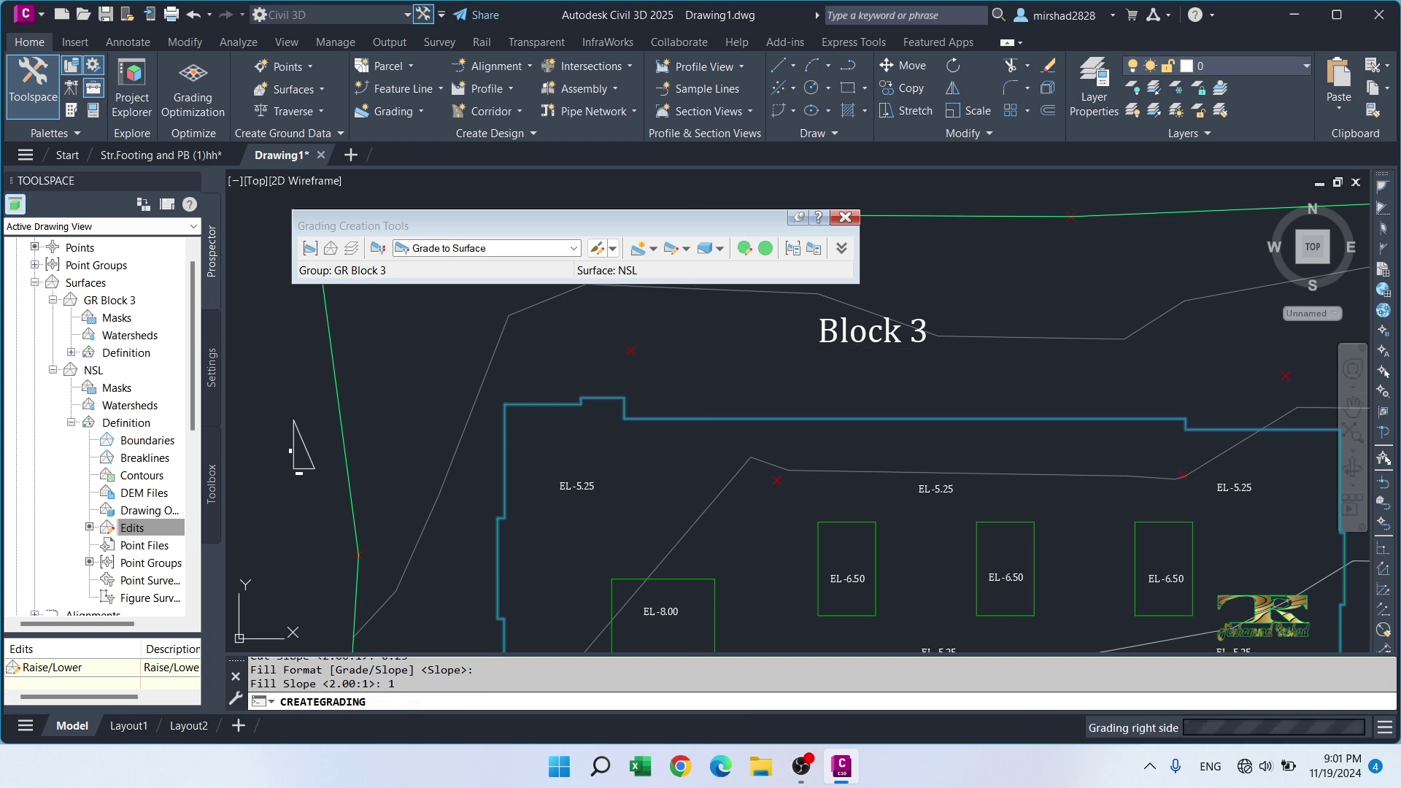
Step: Examine the graded cut slopes around the Block 3 outline and end the grading command
scroll(697, 405, down, 5)
scroll(748, 474, up, 7)
scroll(828, 517, down, 3)
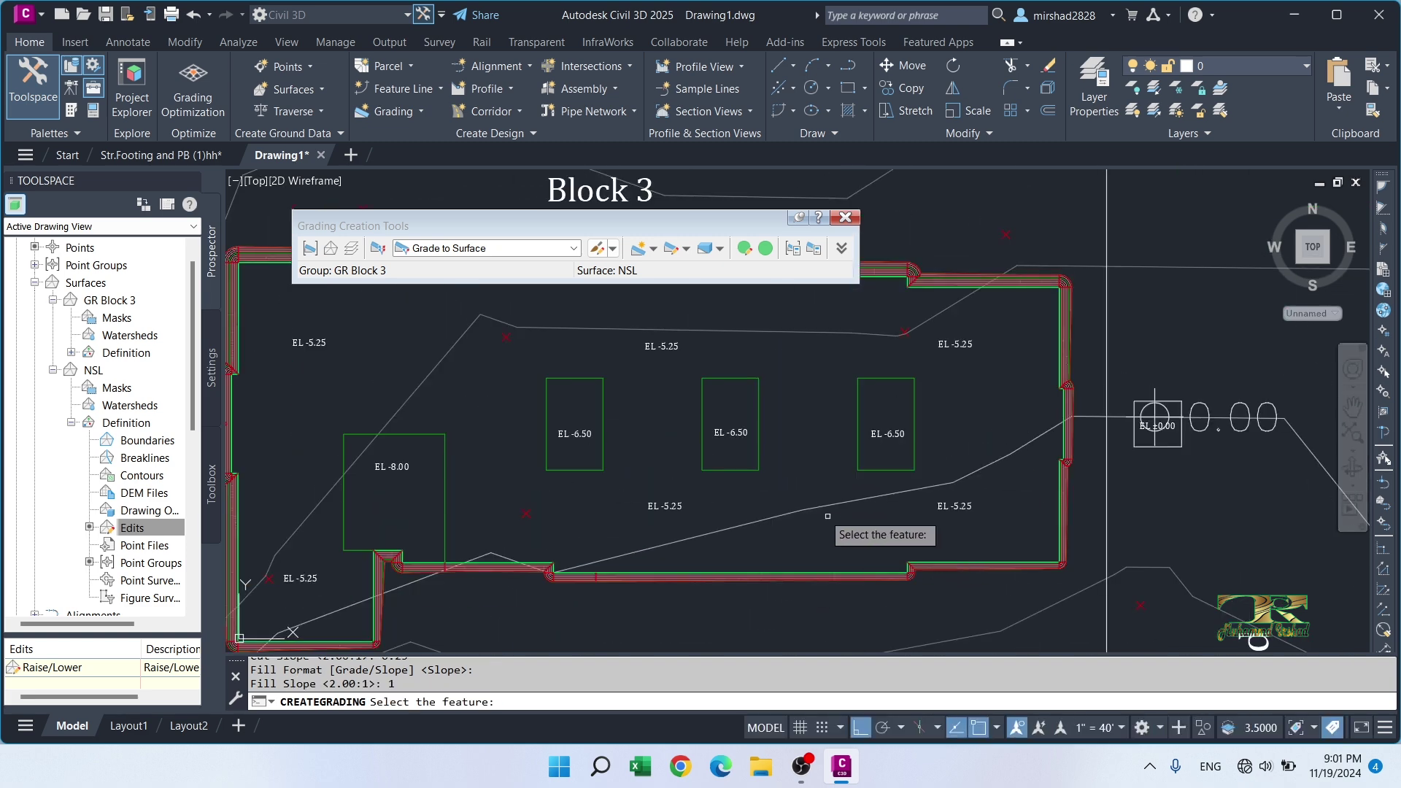
scroll(824, 518, up, 2)
scroll(558, 379, up, 3)
scroll(569, 299, down, 5)
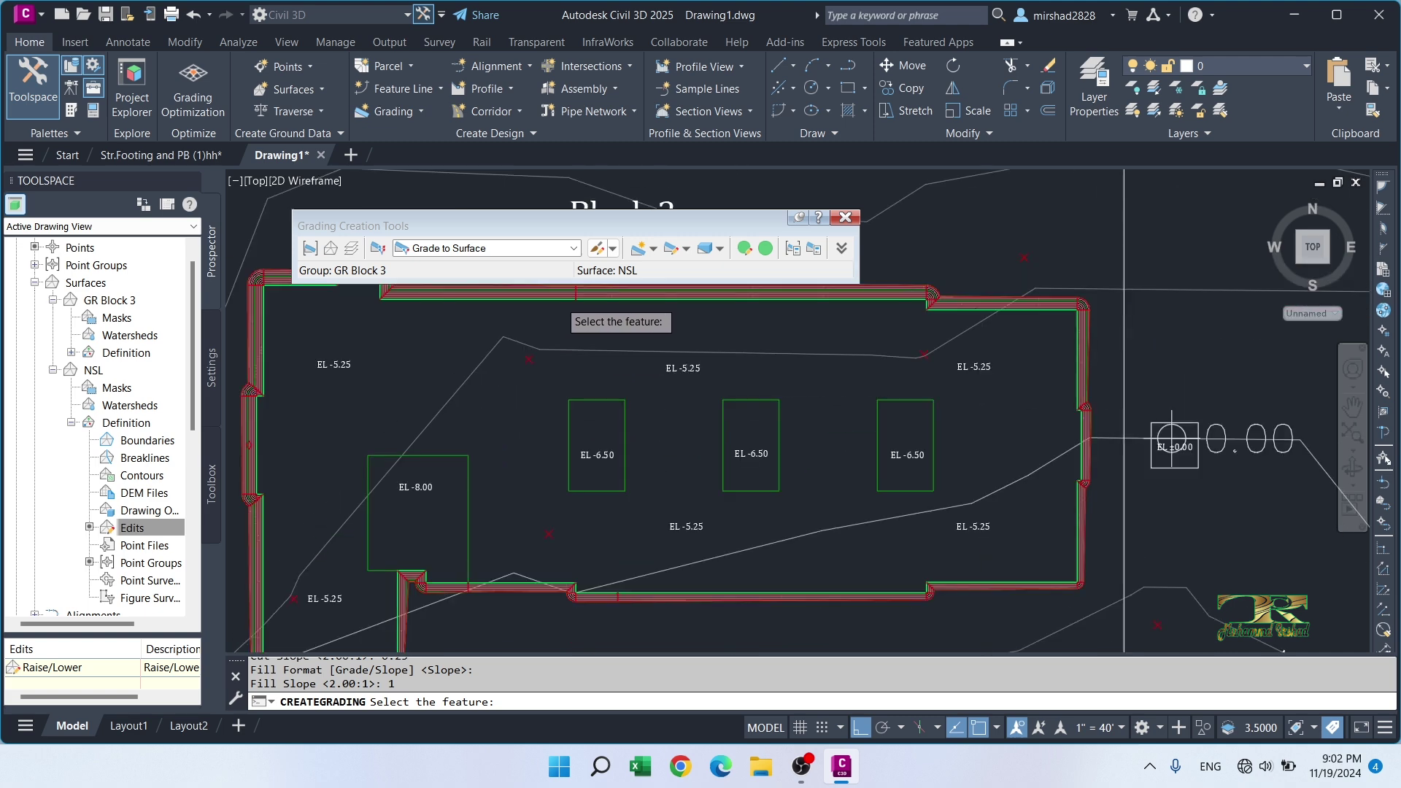
scroll(730, 490, up, 6)
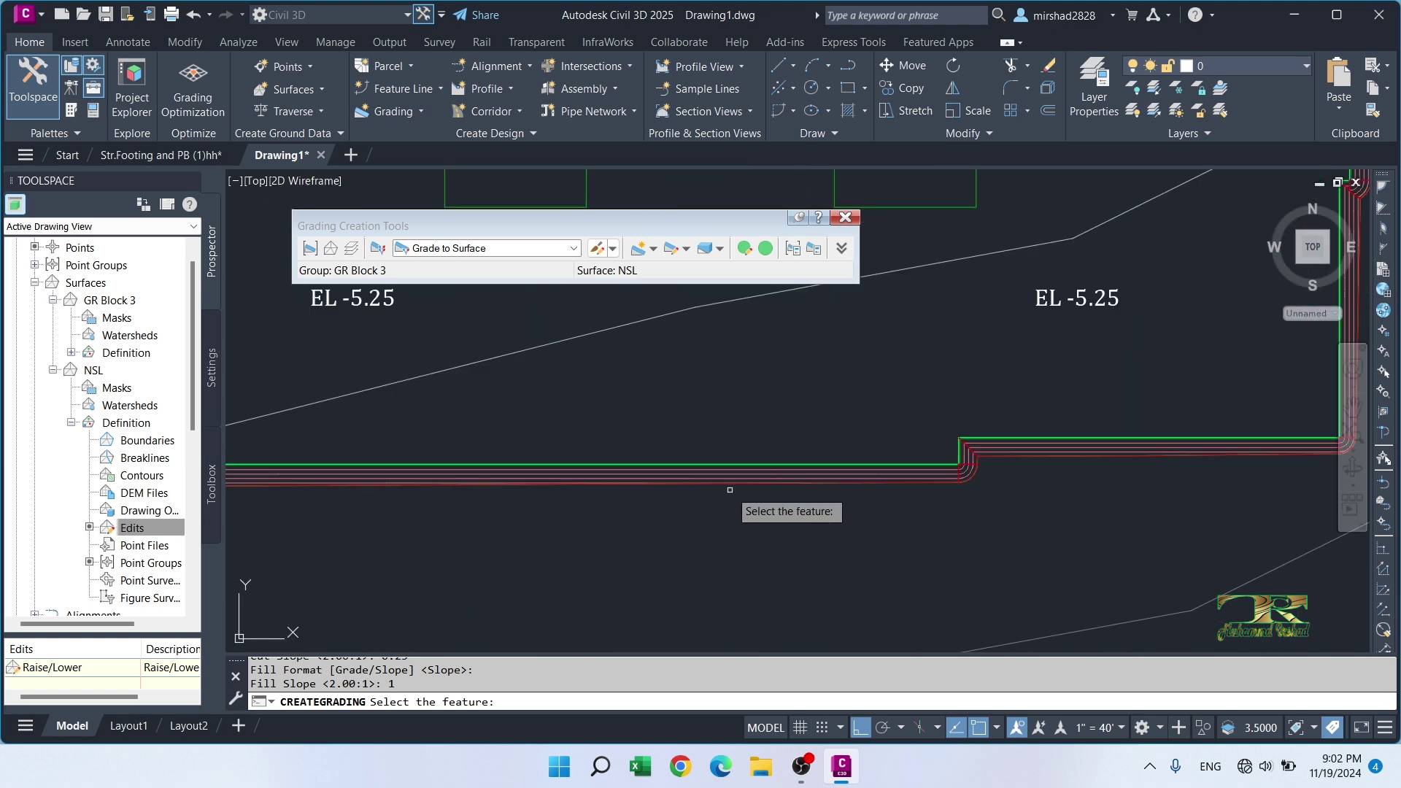
scroll(730, 489, down, 4)
middle_drag(737, 504, 744, 540)
key(Escape)
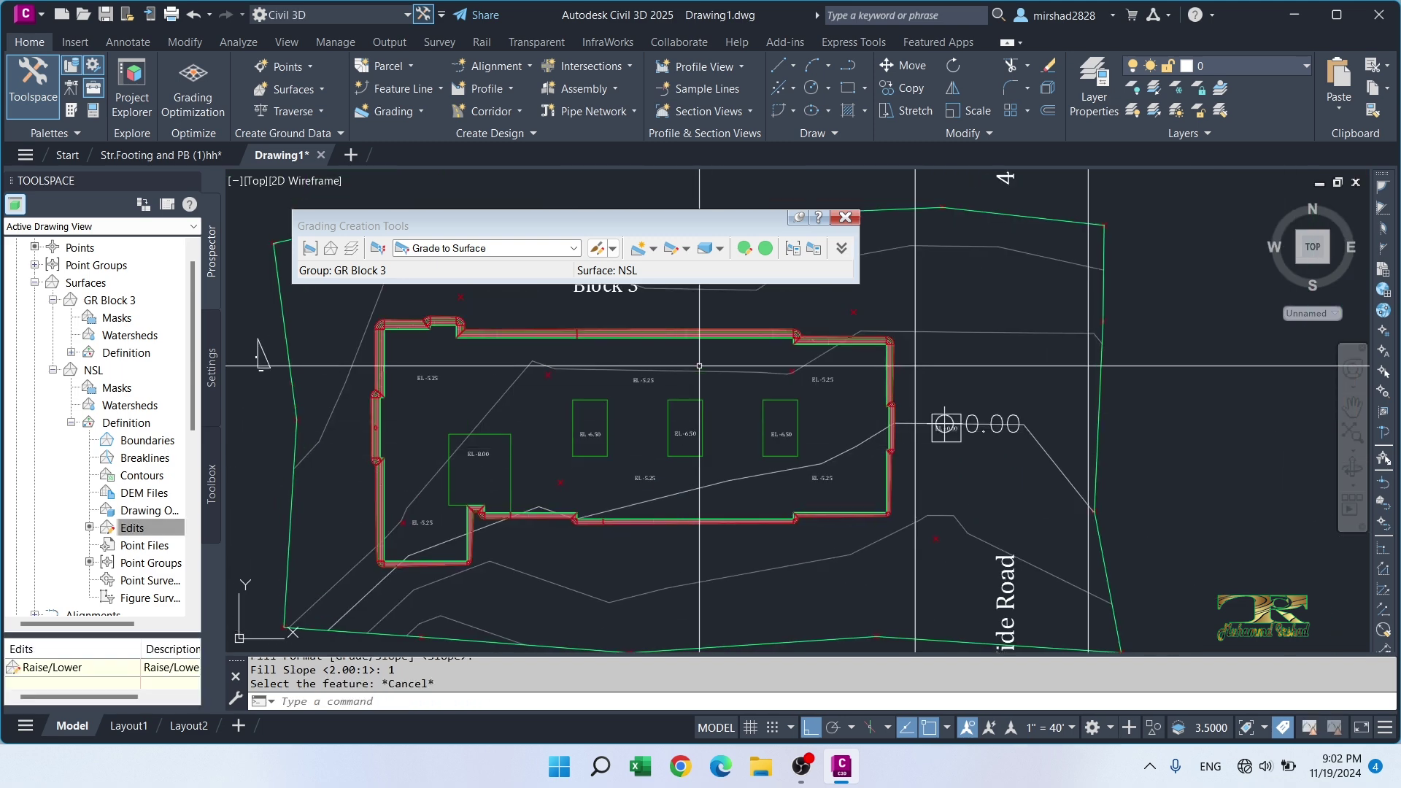
Step: Create a grading infill in the EL -5.25 area between the outer Block 3 outline and the inner footing rectangles
click(655, 250)
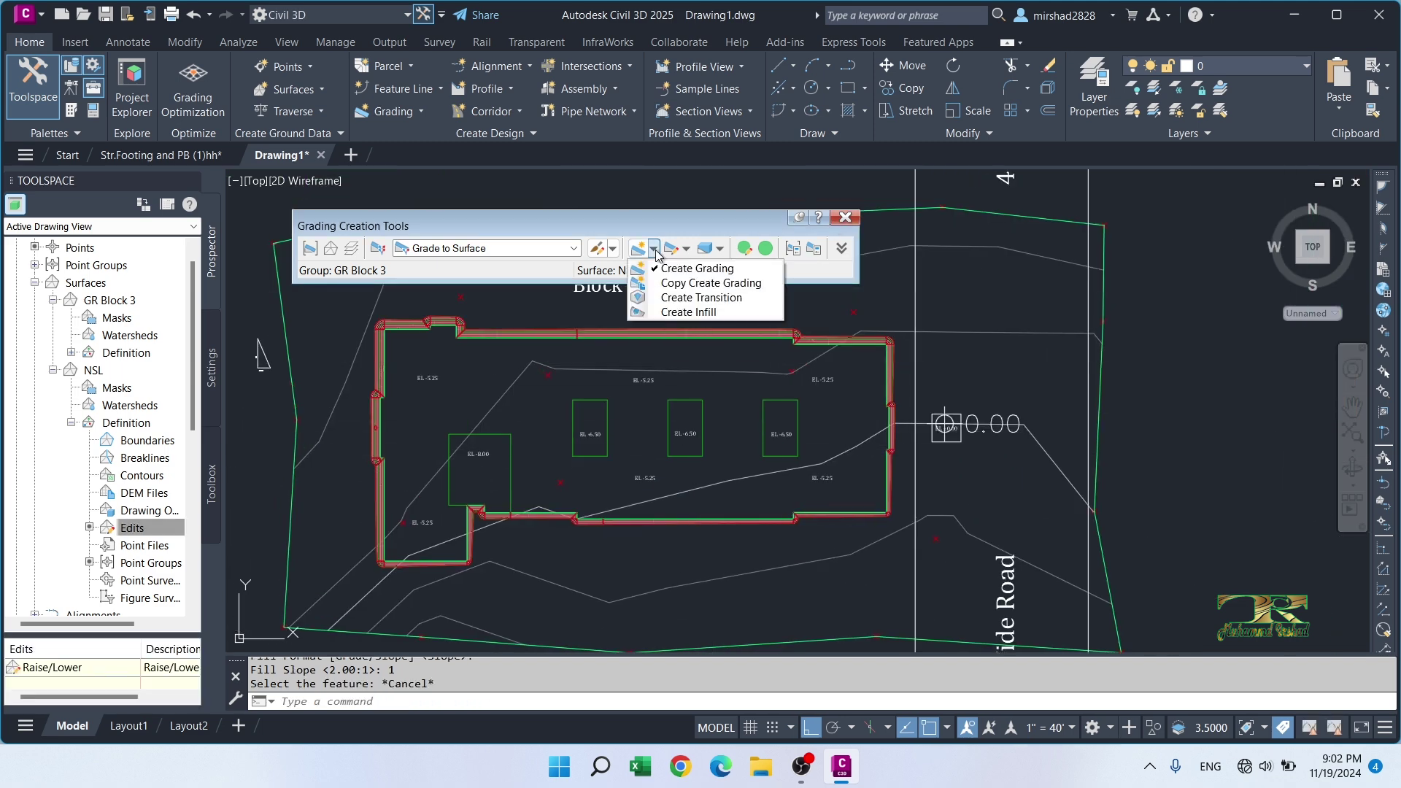
click(666, 312)
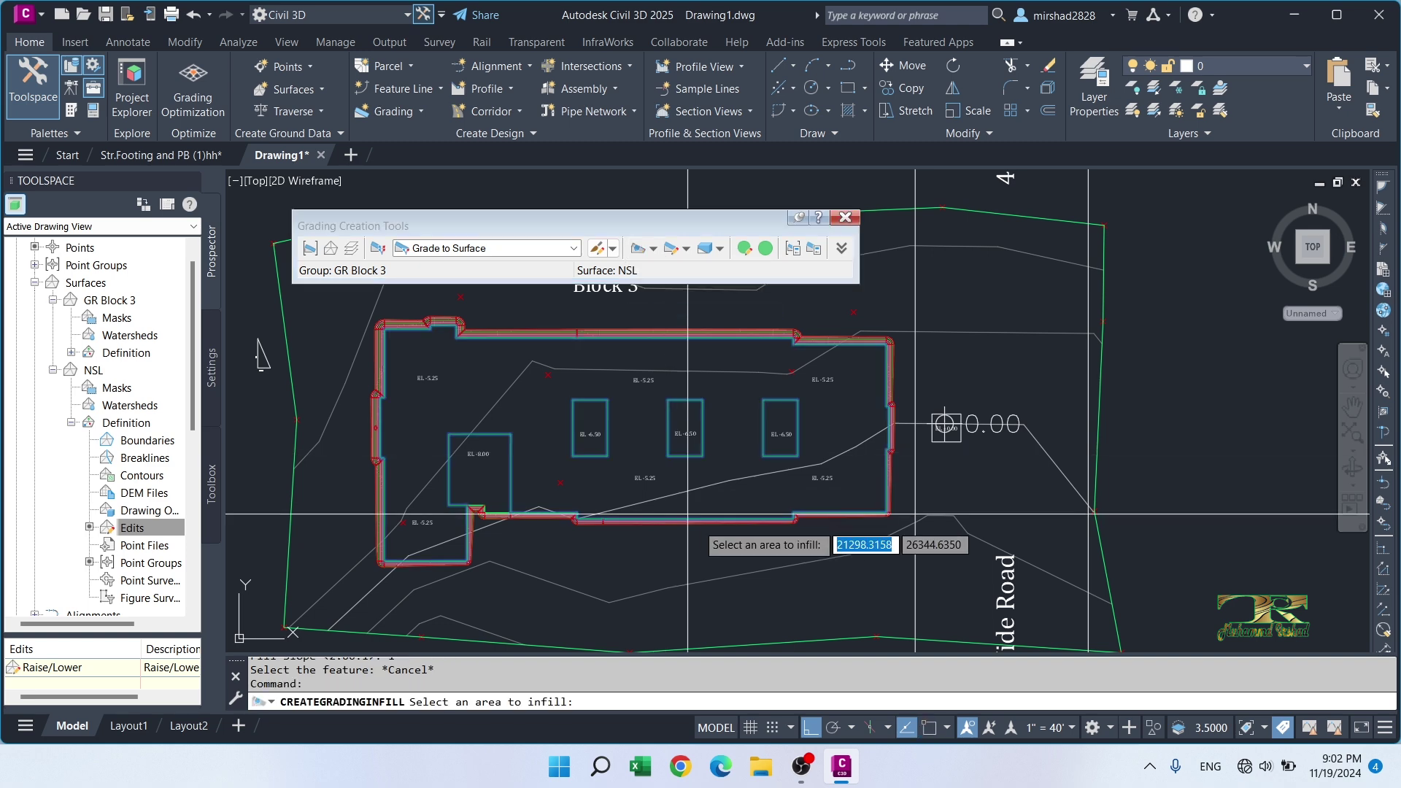
scroll(635, 467, up, 2)
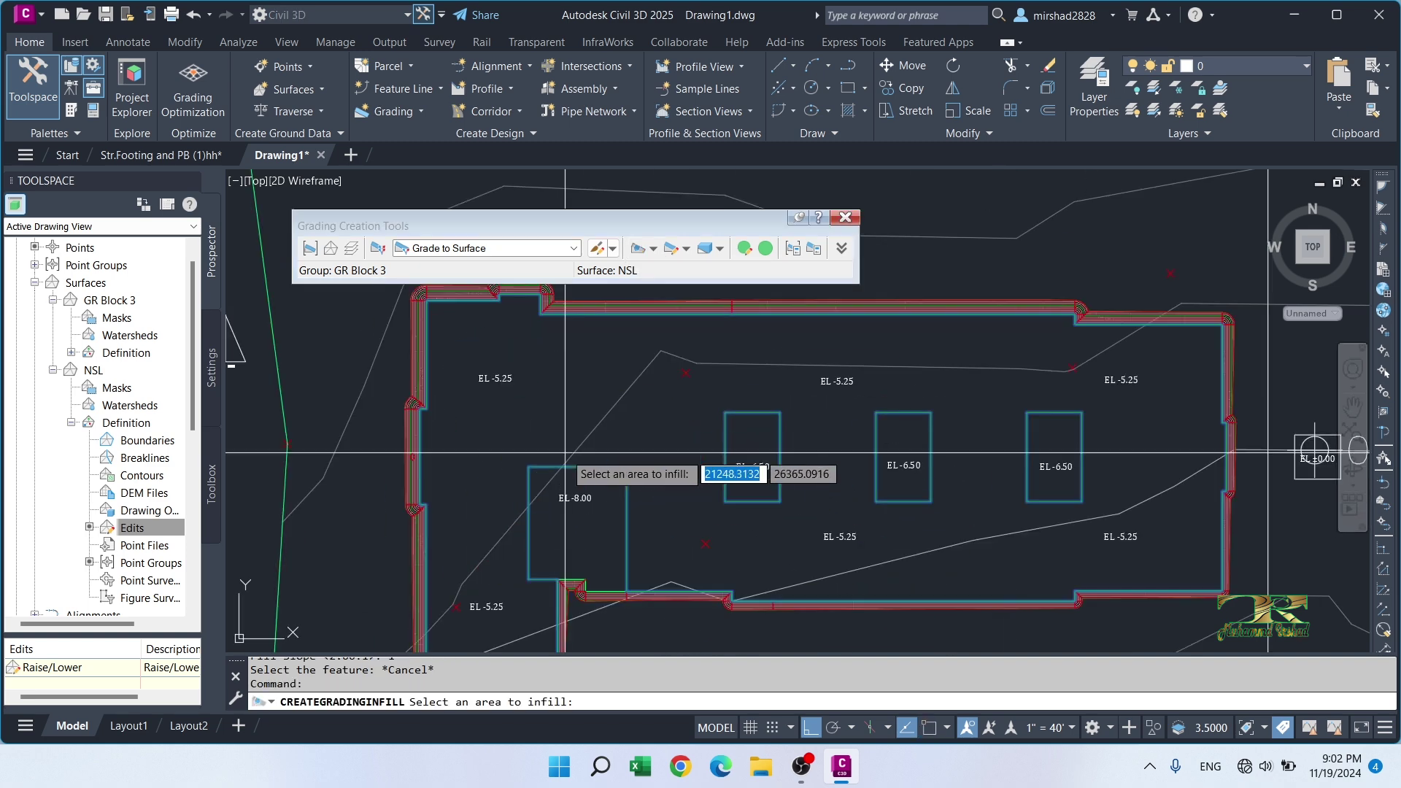
click(575, 396)
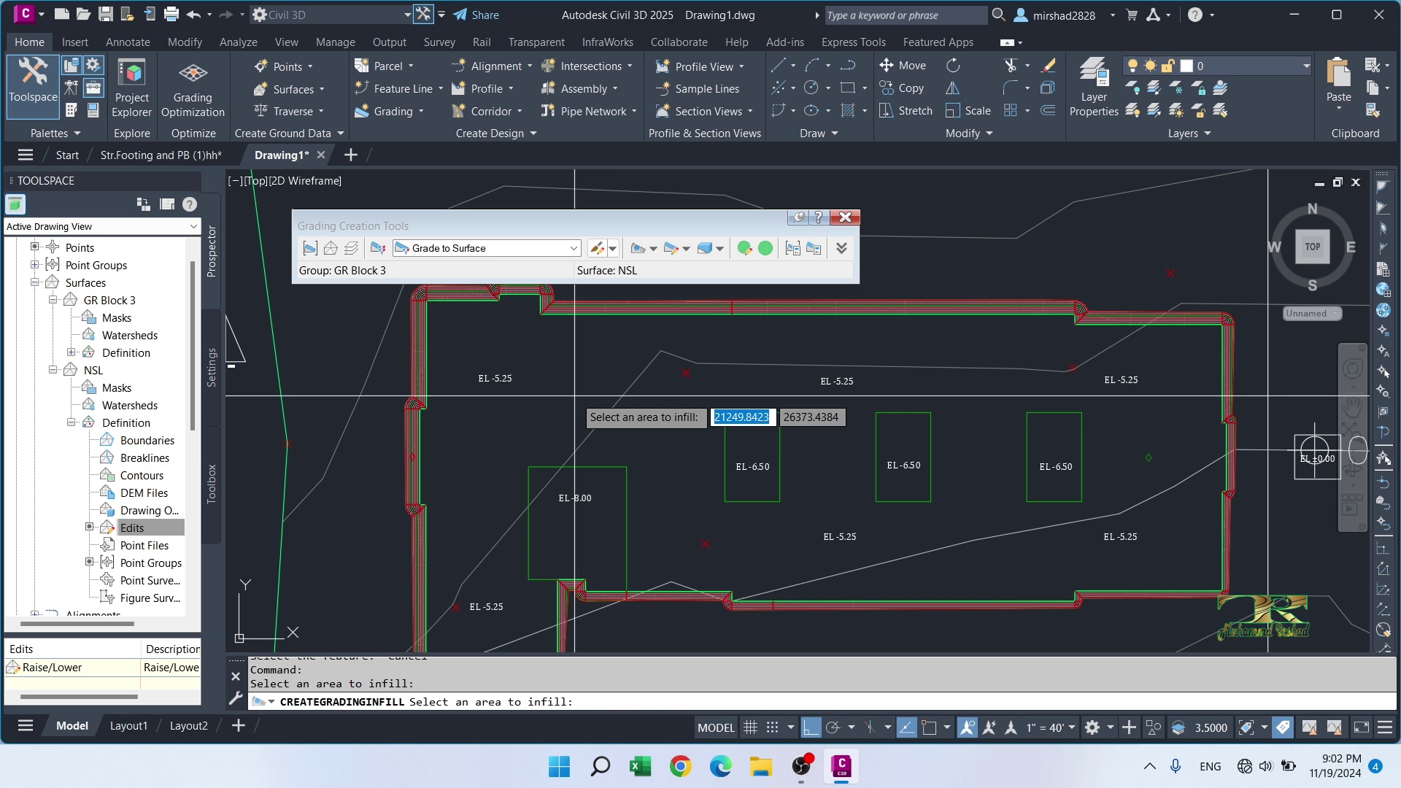
key(Return)
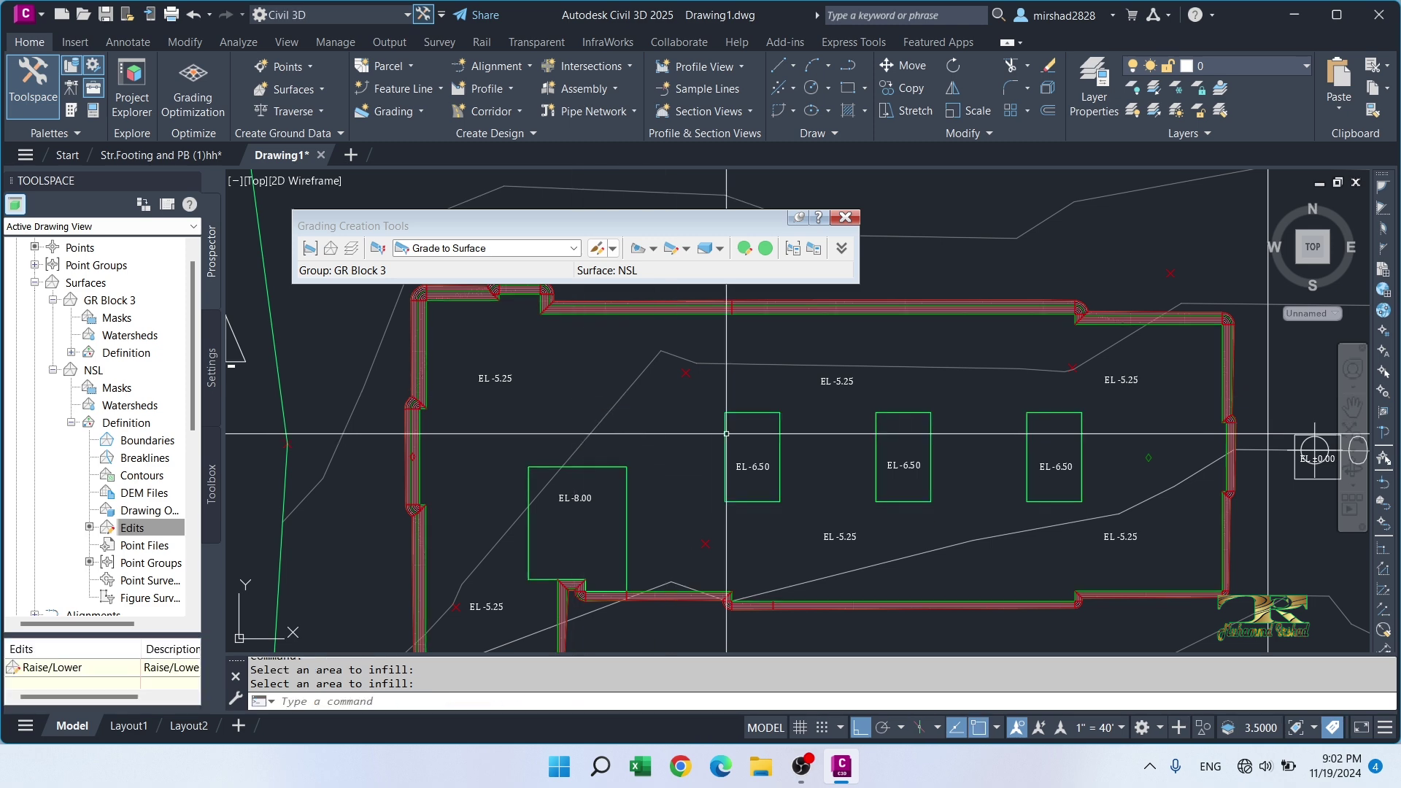
Step: Inspect the graded GR Block 3 surface from several 3D angles in the Object Viewer
scroll(670, 422, down, 4)
scroll(775, 389, up, 4)
click(775, 389)
right_click(775, 389)
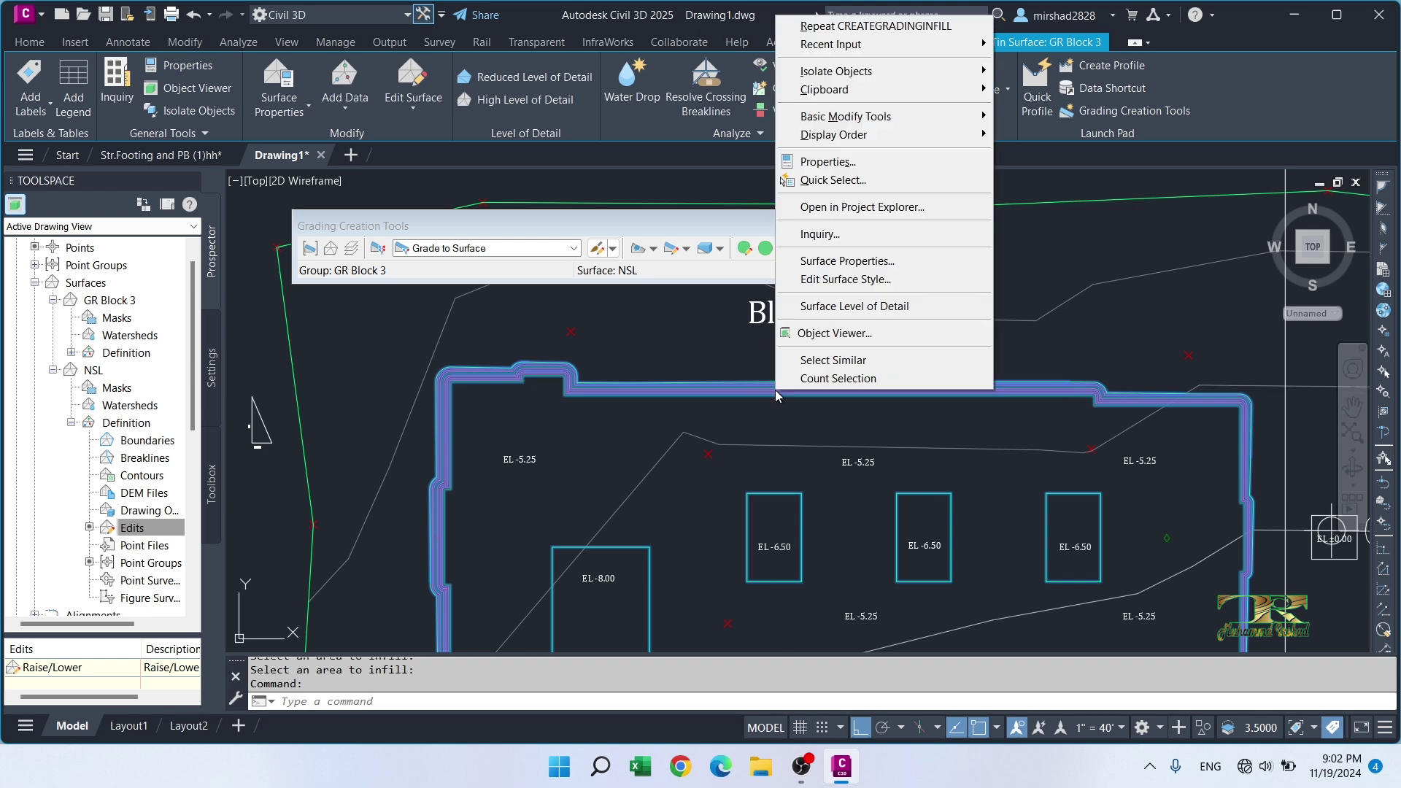
click(827, 334)
mouse_move(744, 448)
mouse_down()
mouse_move(610, 401)
mouse_move(569, 301)
mouse_move(620, 430)
mouse_move(641, 394)
mouse_move(634, 463)
mouse_move(360, 428)
mouse_move(316, 463)
mouse_up()
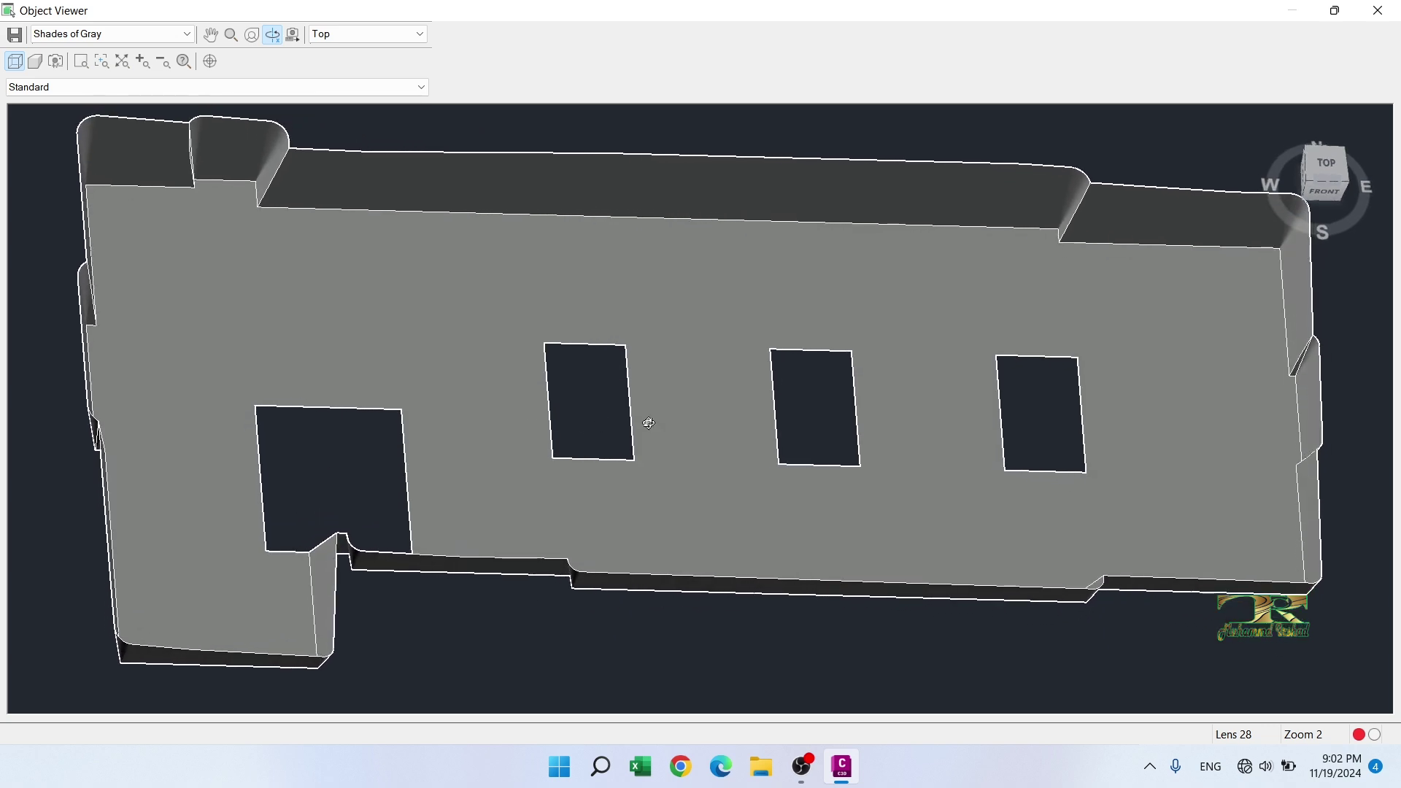
drag(285, 475, 753, 424)
drag(1013, 453, 700, 519)
drag(501, 408, 846, 395)
mouse_move(834, 316)
mouse_down()
mouse_move(667, 484)
mouse_move(829, 463)
mouse_up()
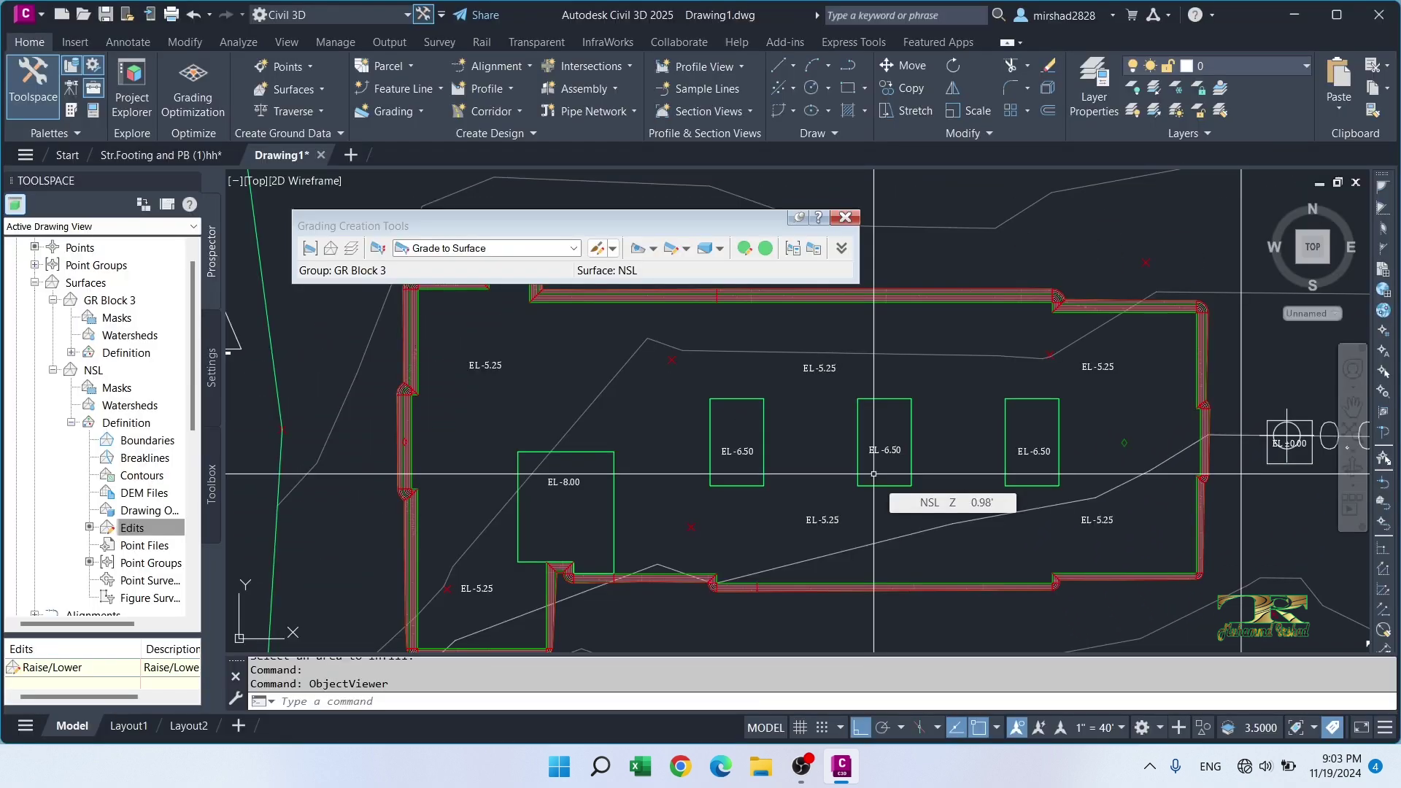
Step: Set the grading criteria to Grade to Elevation for the inner footing rectangles
scroll(873, 473, up, 5)
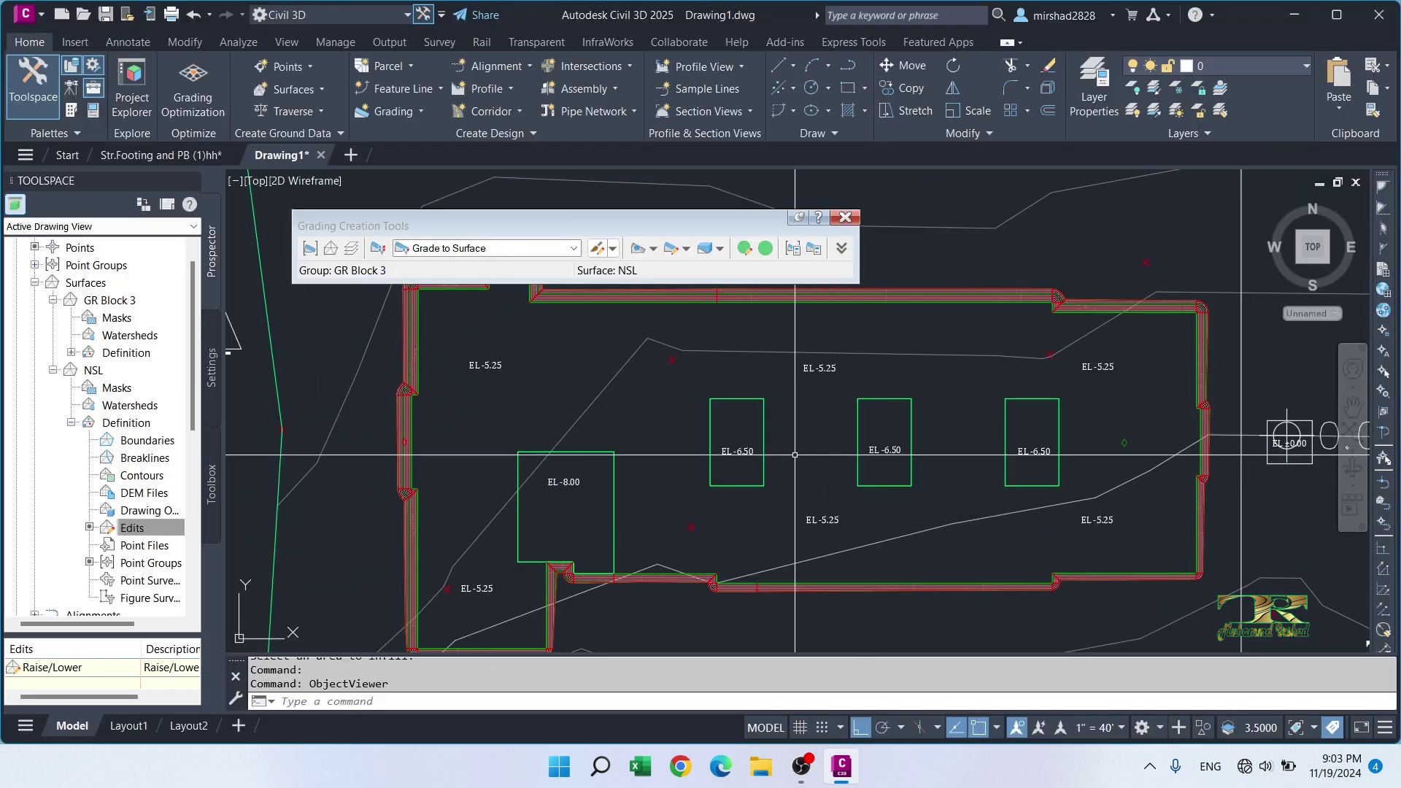
middle_drag(1029, 498, 911, 501)
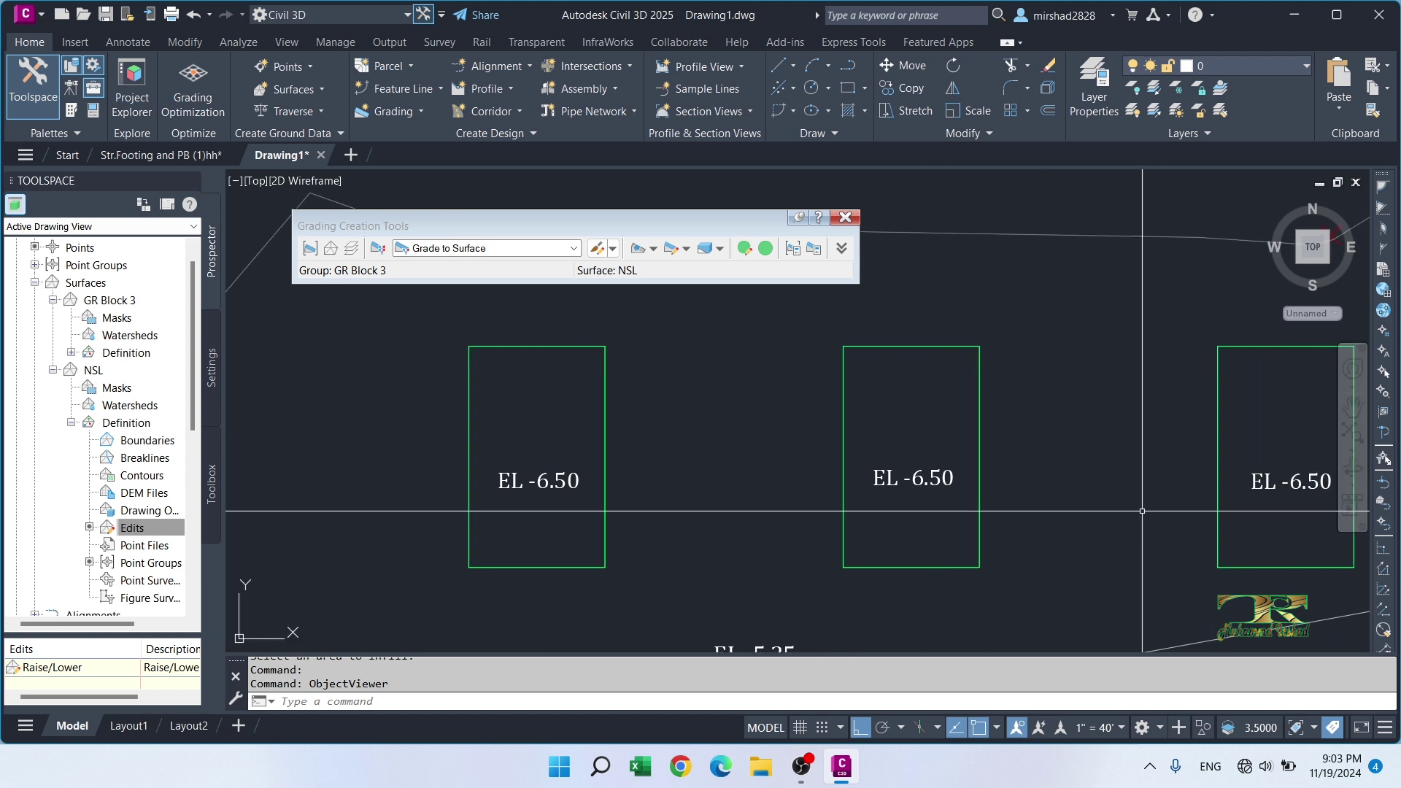
middle_drag(772, 485, 965, 470)
mouse_move(964, 470)
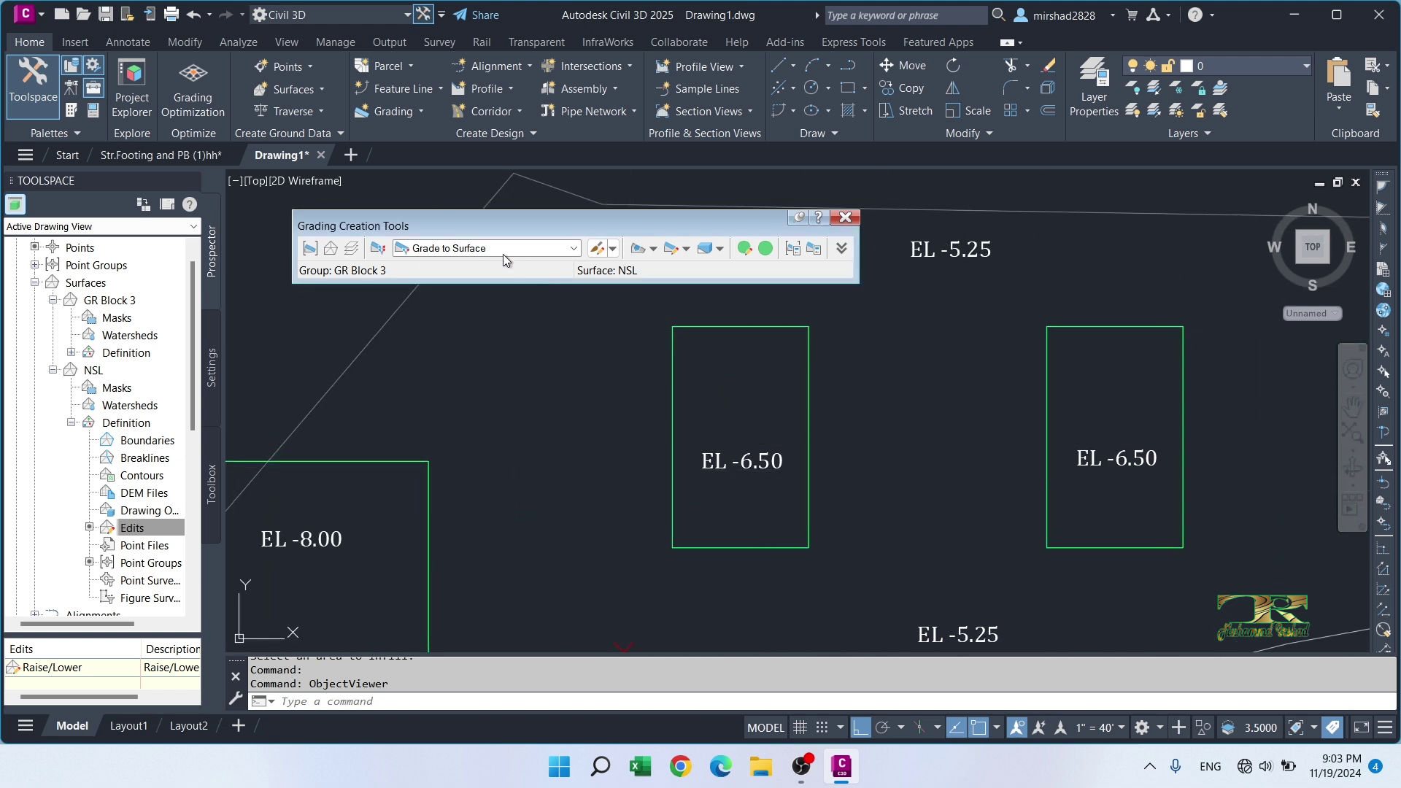
click(575, 249)
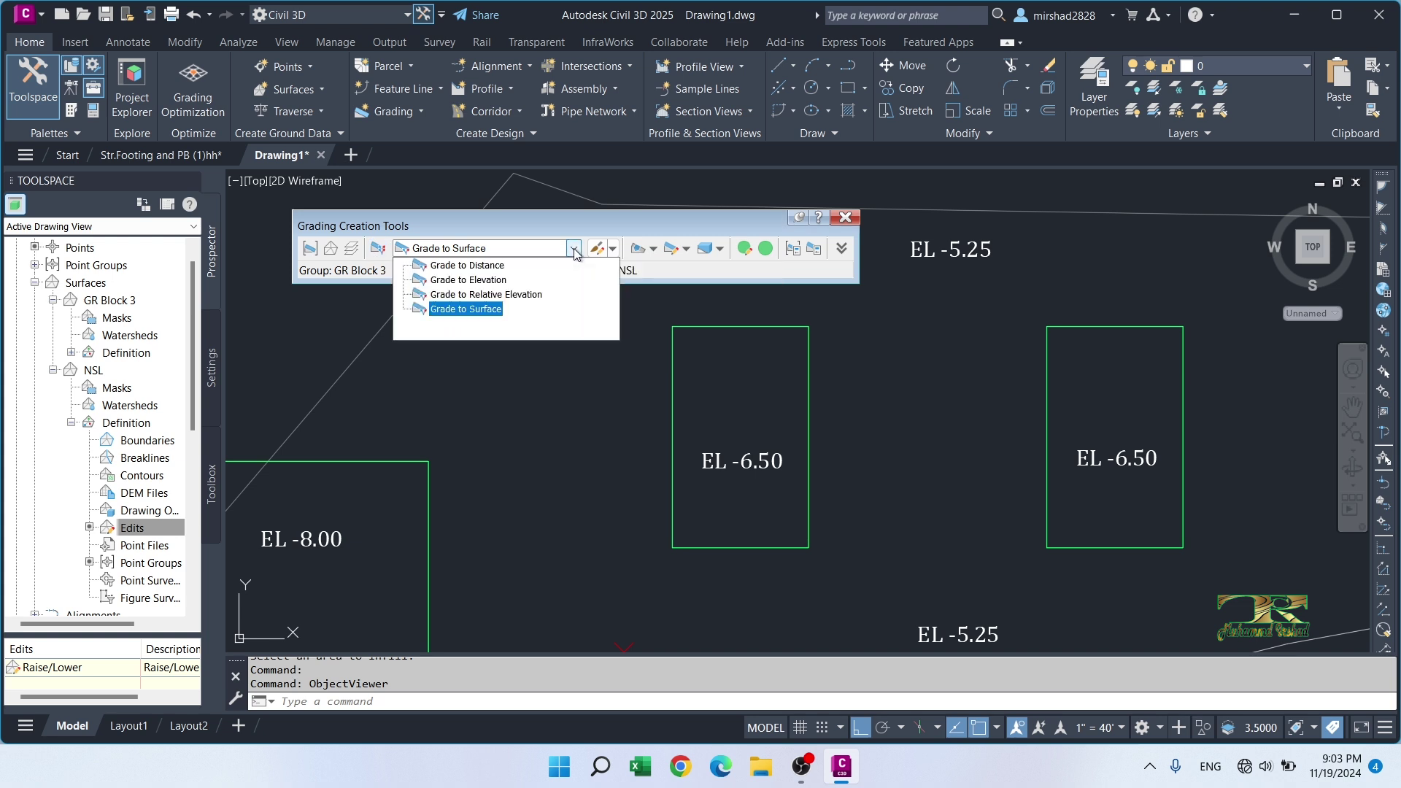
click(480, 280)
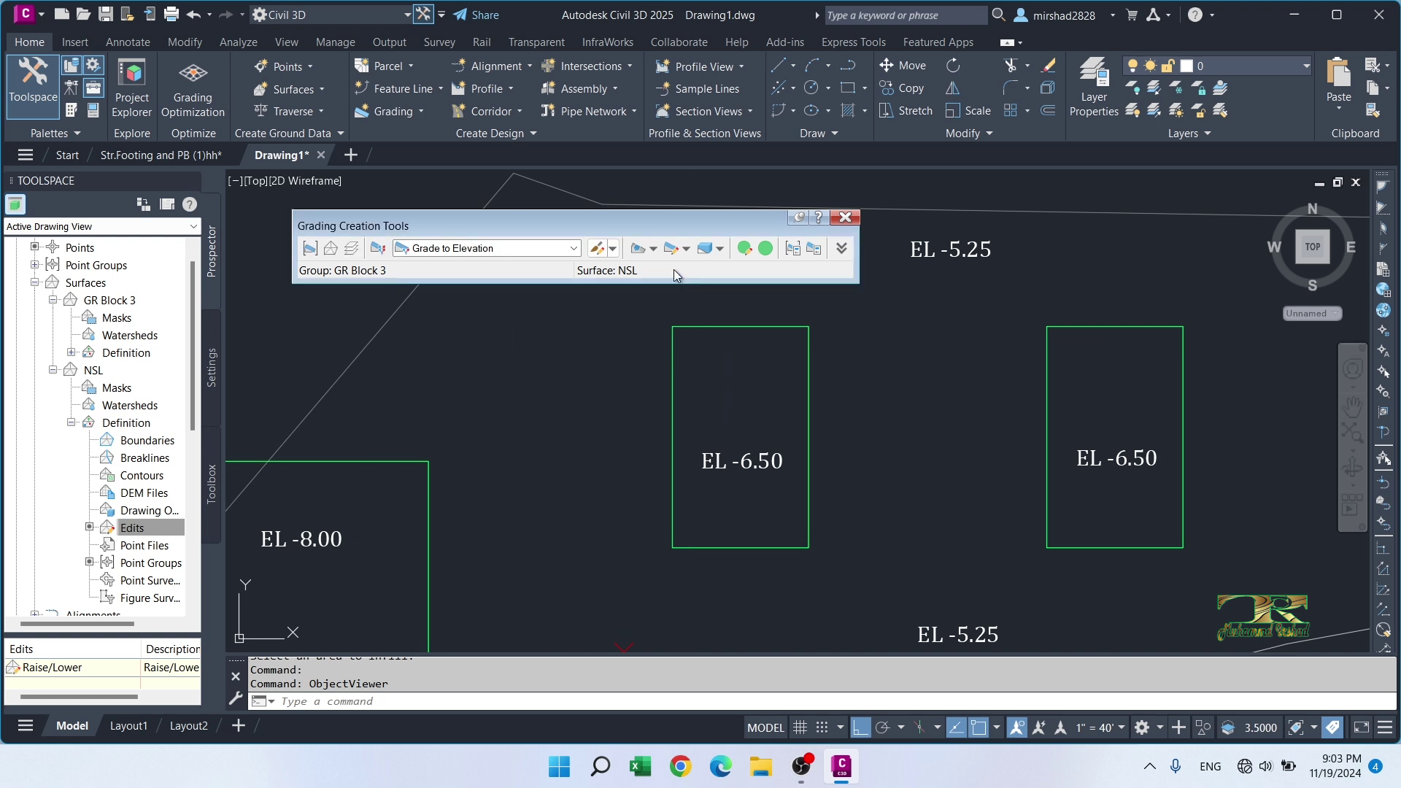
Step: Start a grading on the easternmost EL -6.50 rectangle, on its inner side and along its entire length
click(653, 249)
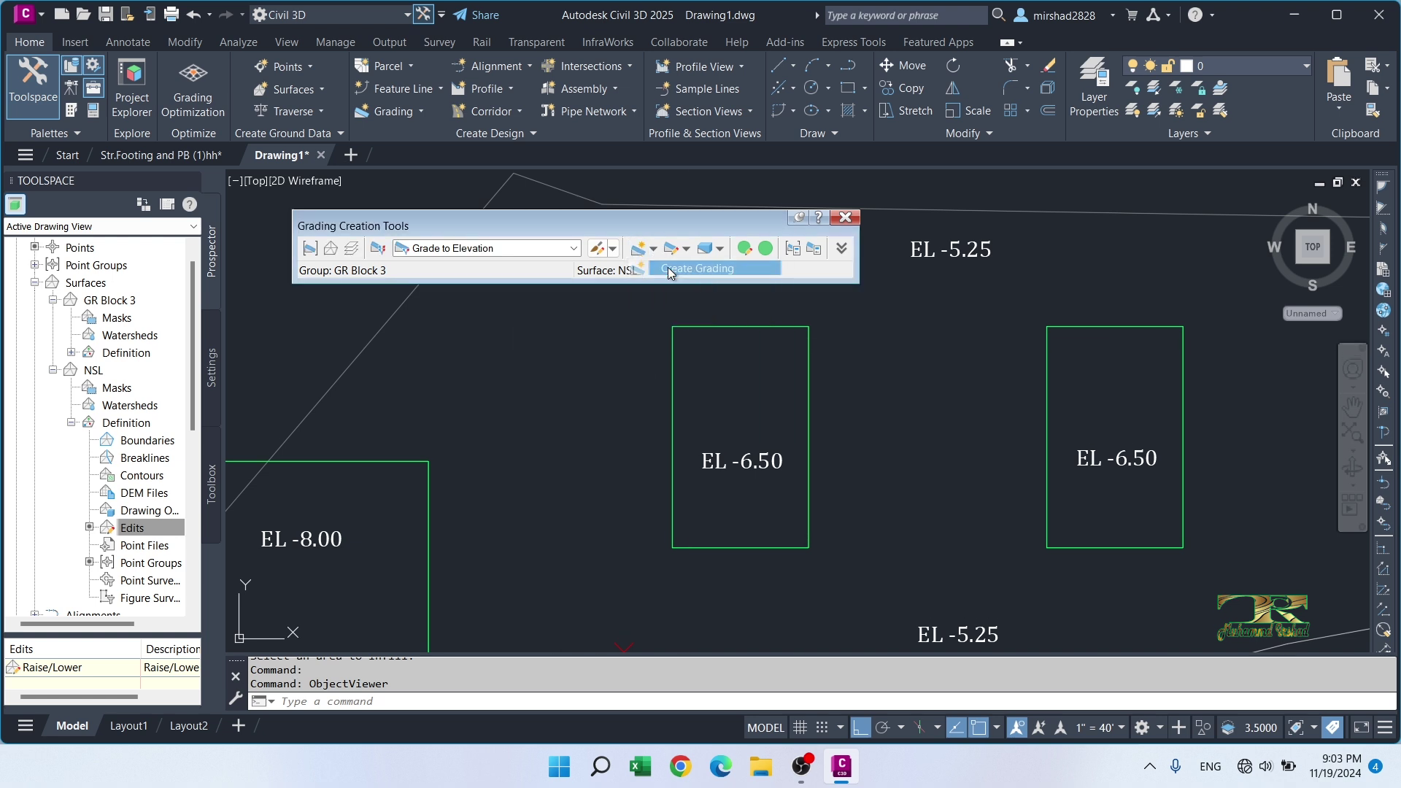
click(670, 270)
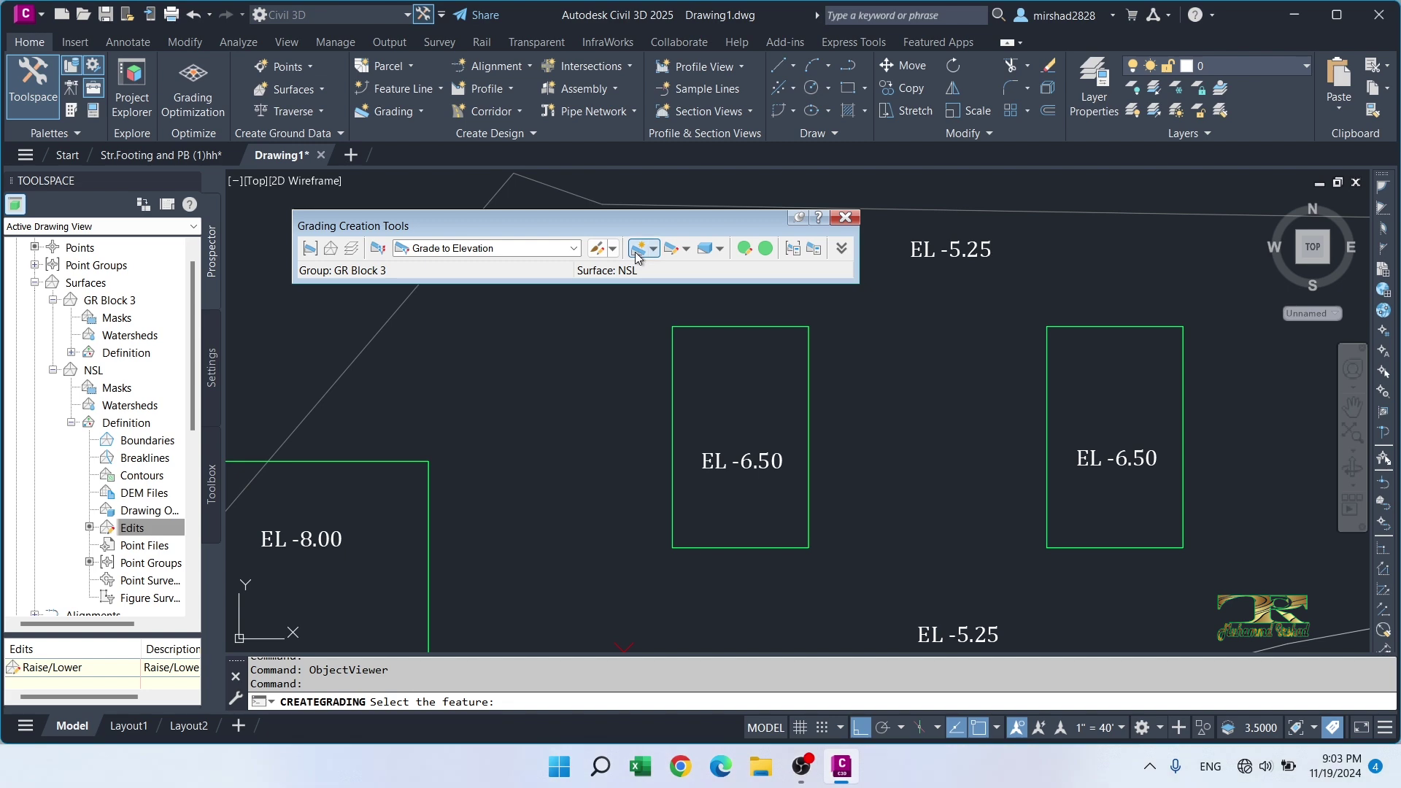
click(636, 252)
scroll(879, 449, down, 5)
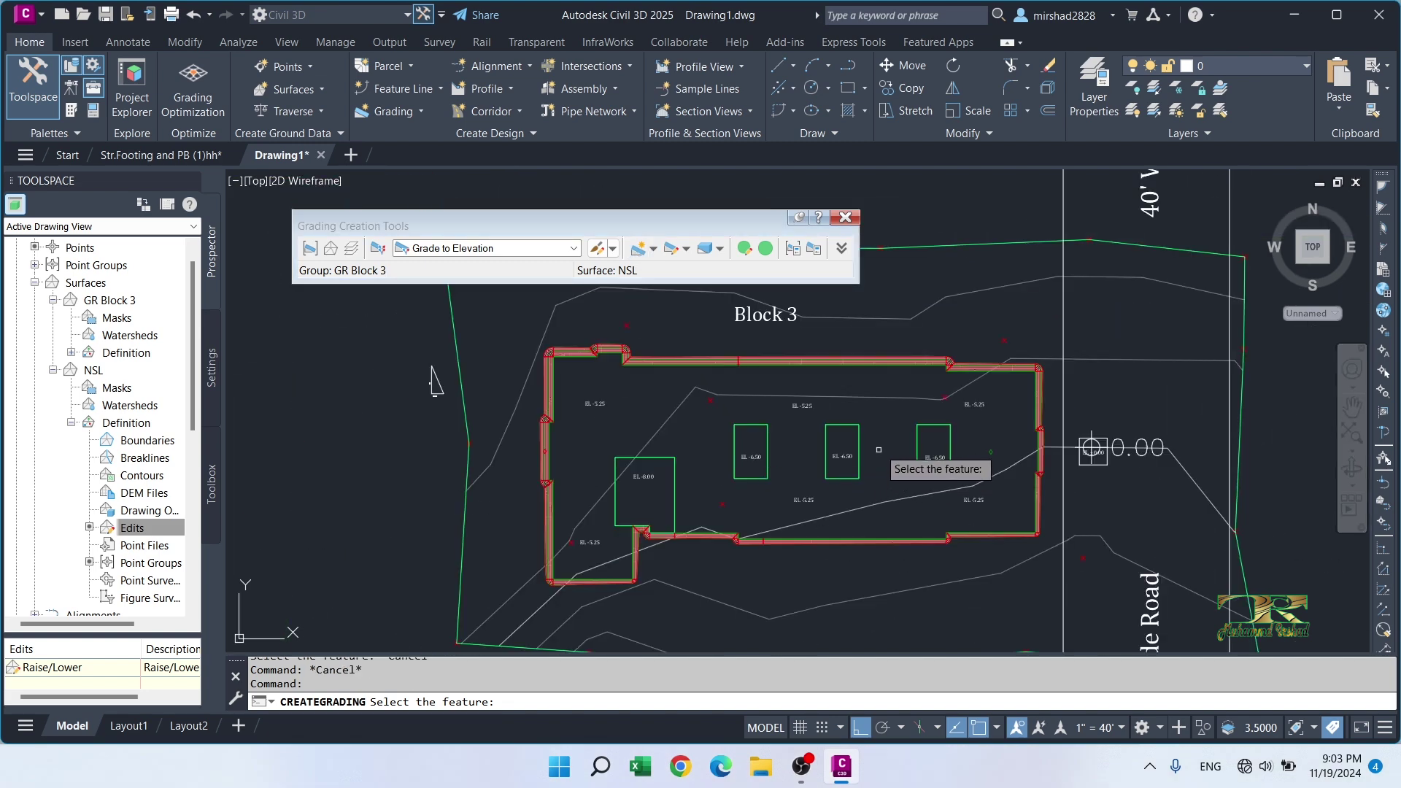
scroll(897, 451, up, 3)
scroll(1036, 449, up, 6)
middle_drag(1168, 452, 951, 479)
click(907, 316)
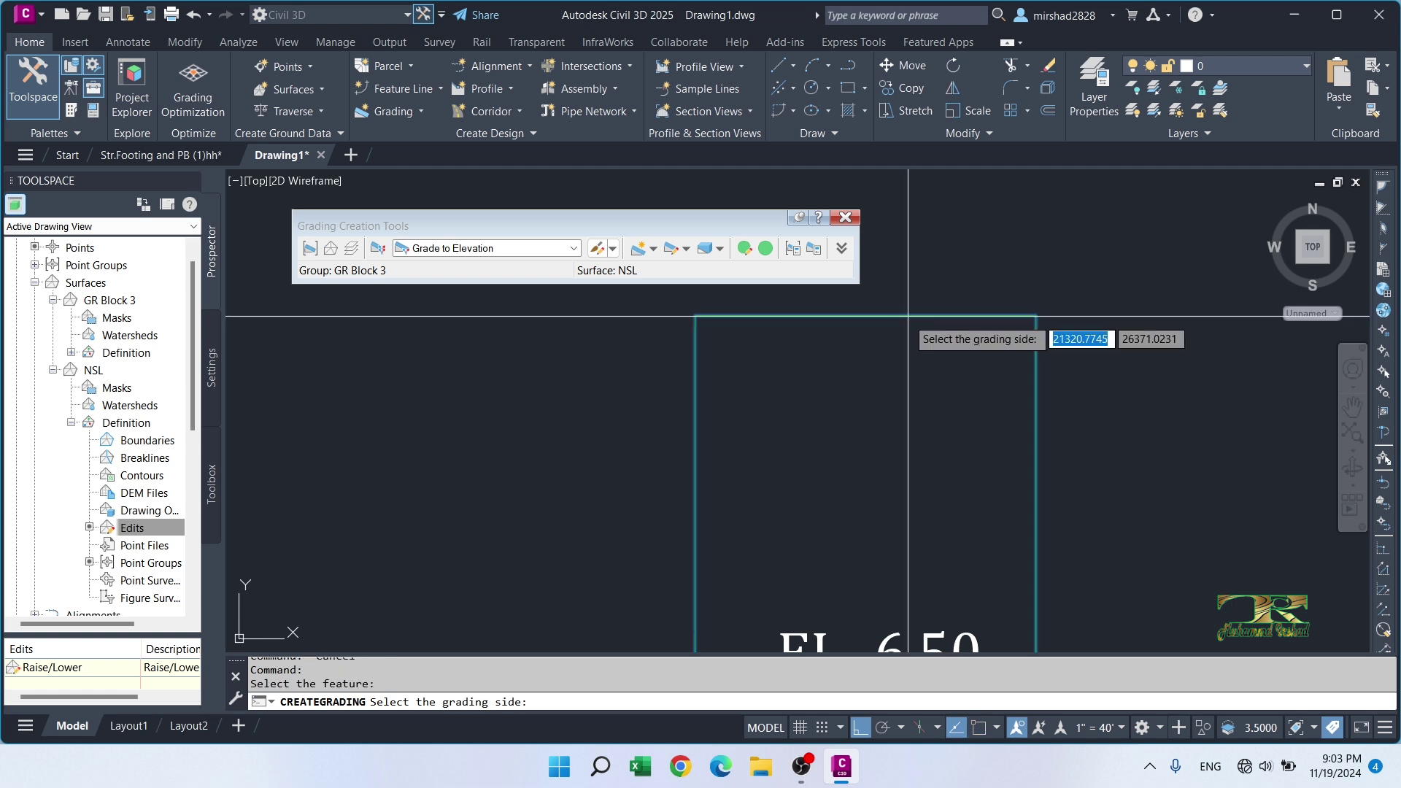
click(884, 408)
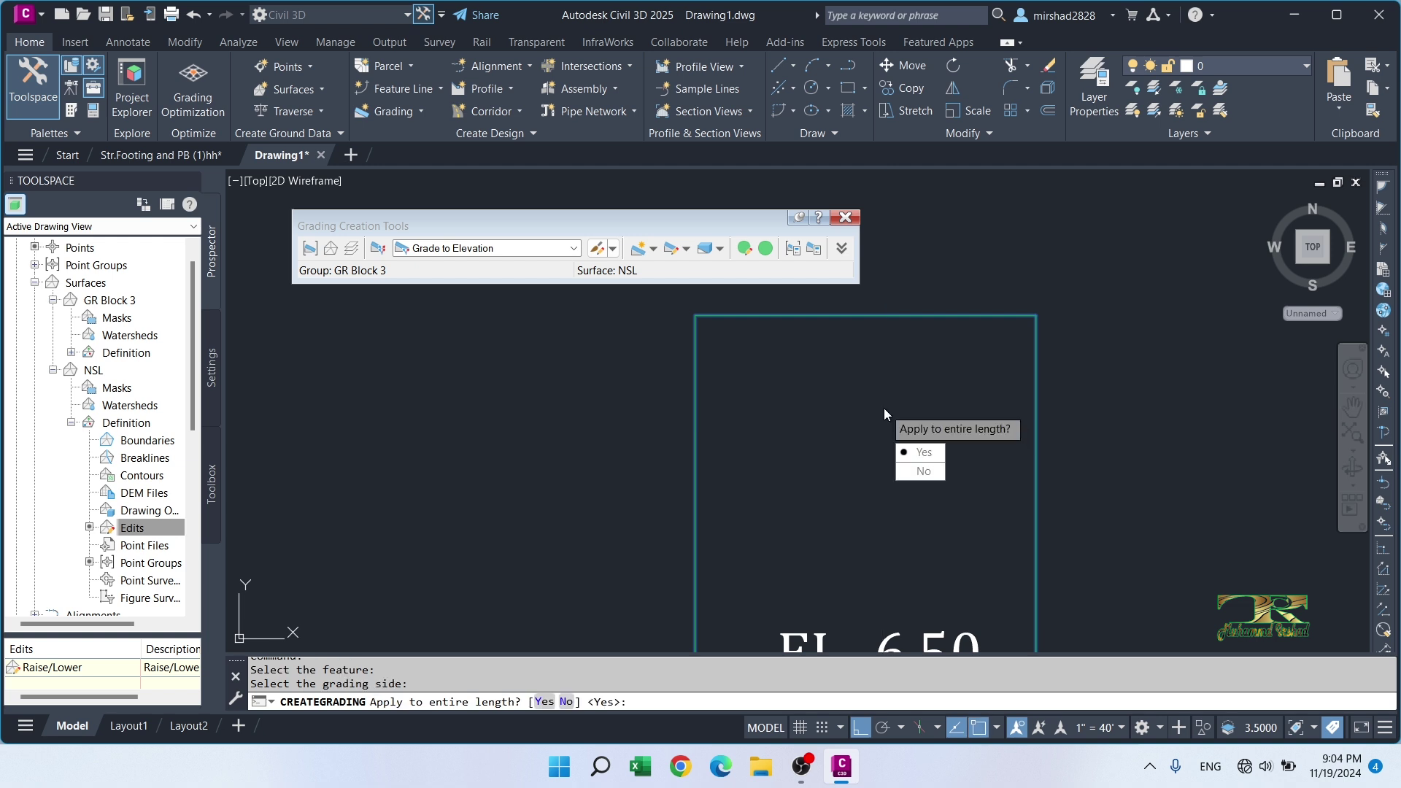
key(Return)
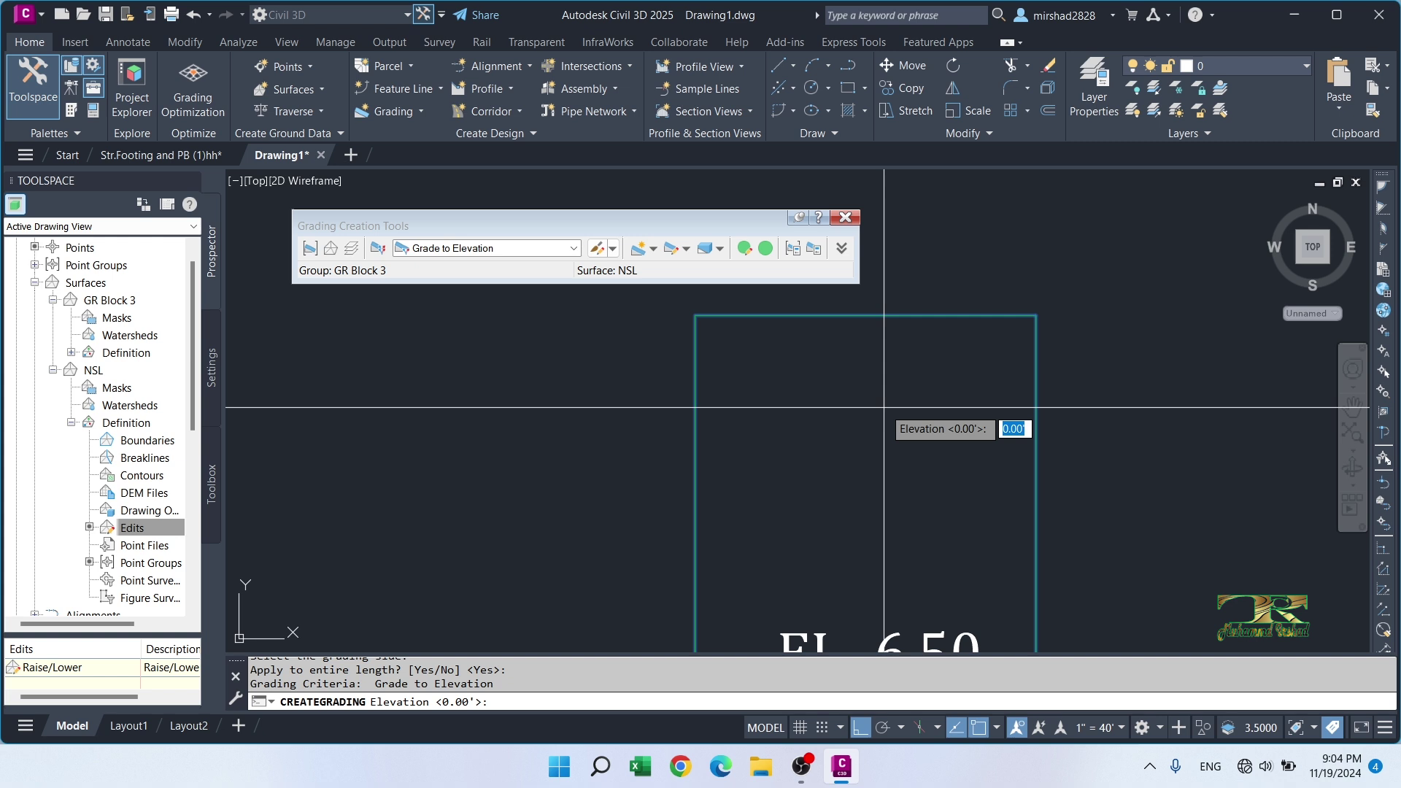
Step: Grade the easternmost rectangle to elevation -6.50 using slope format, with cut and fill slopes of 0.0004
text(-6.50)
key(Return)
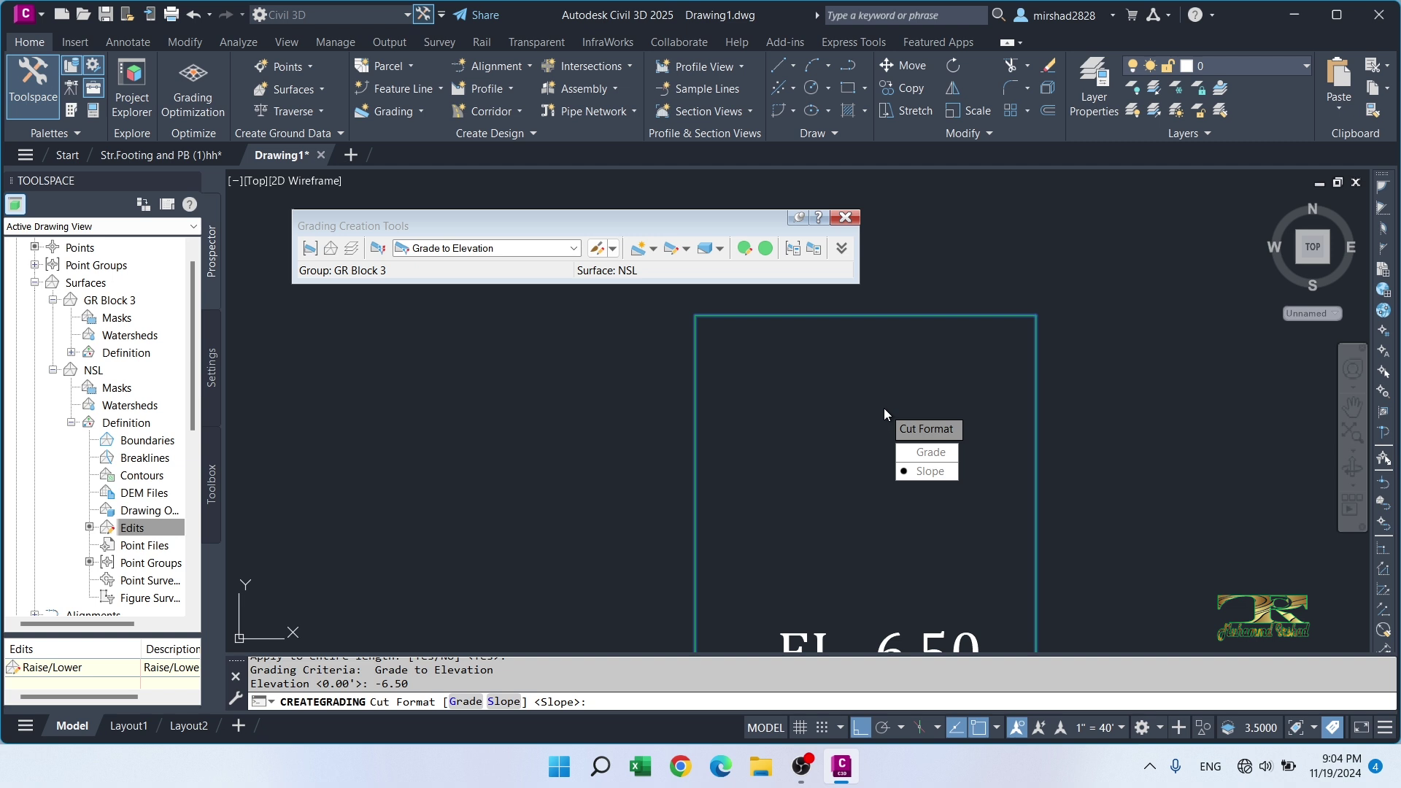
click(927, 471)
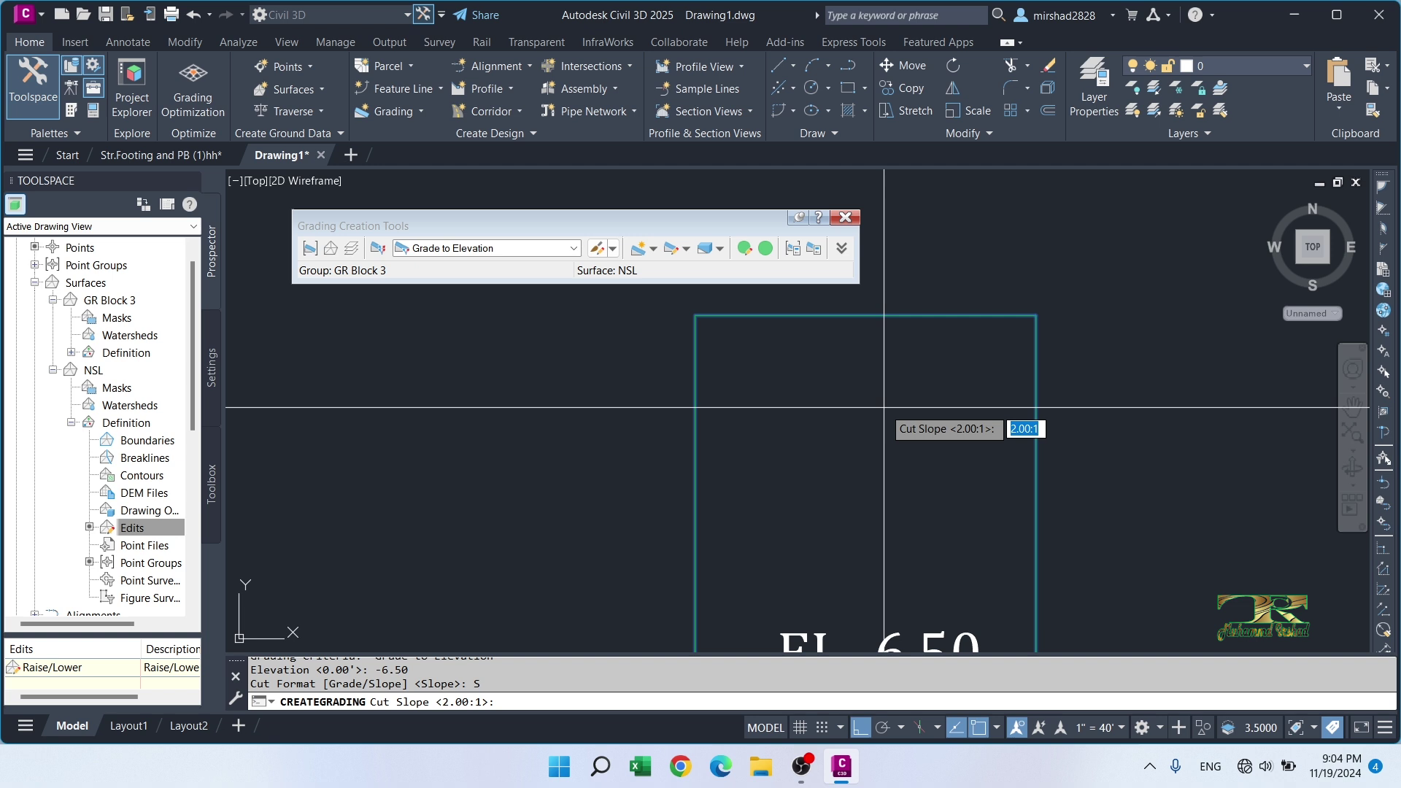
text(0.0004)
key(Return)
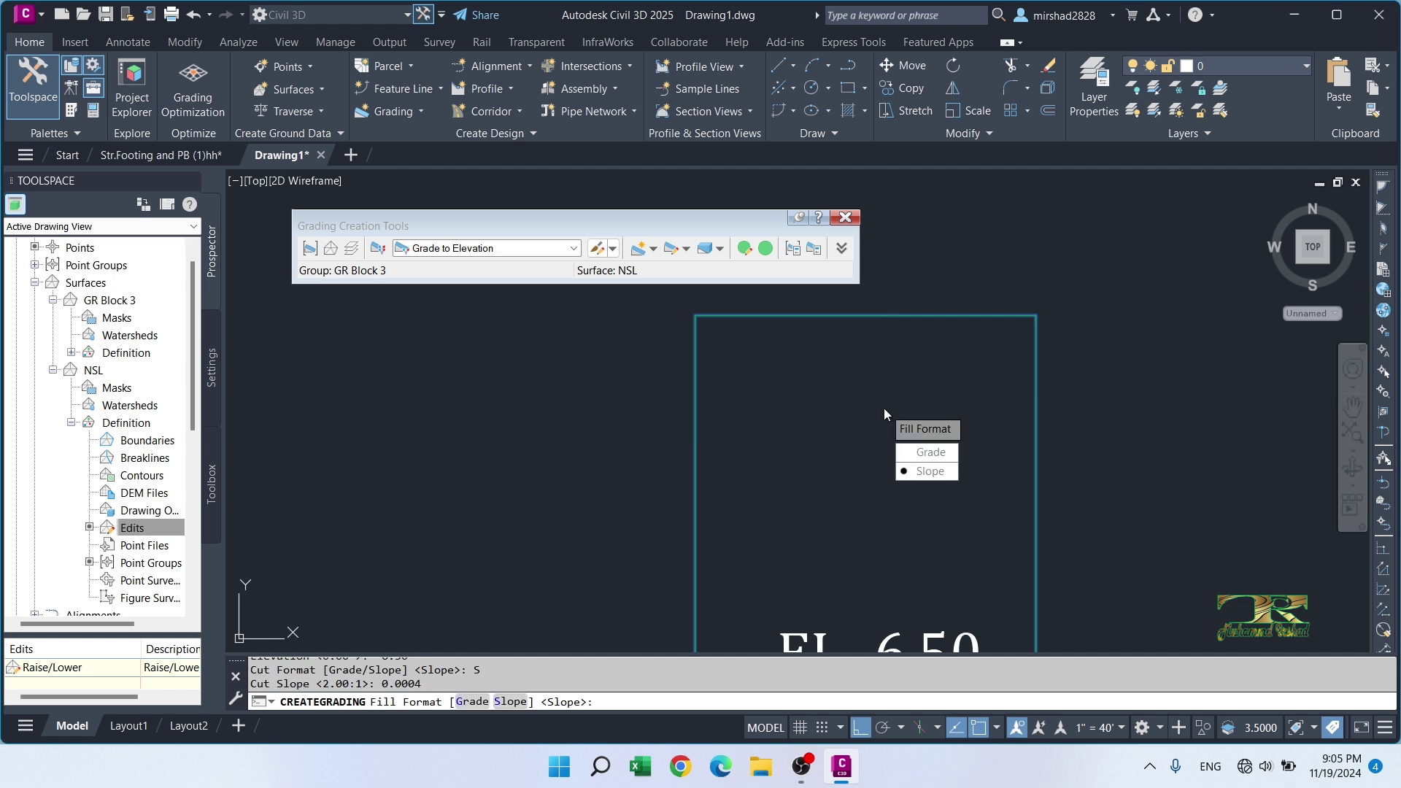
key(Return)
text(0.0004)
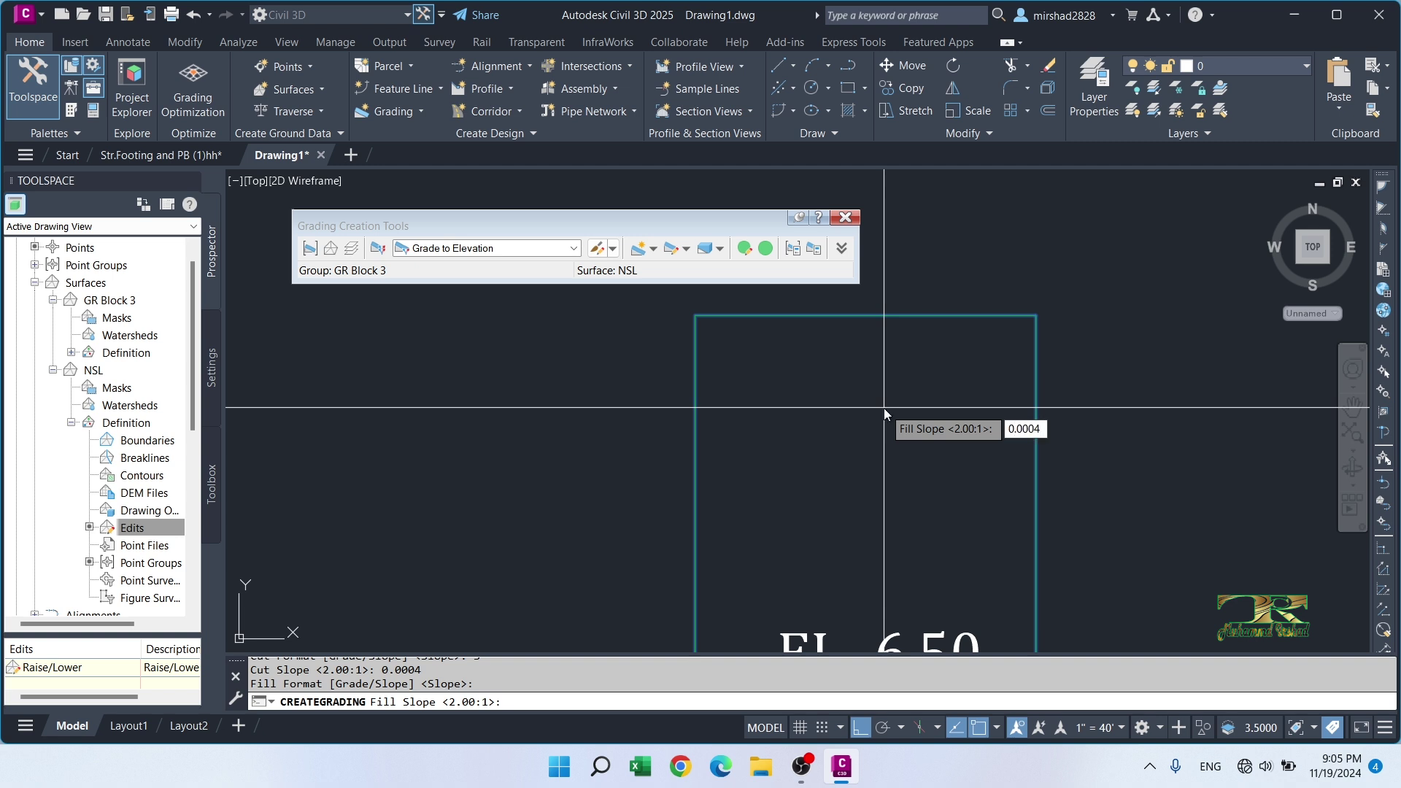
key(Return)
Step: Start a grading on the inner side of the middle EL -6.50 rectangle, along its entire length, to elevation -6.50
scroll(1026, 404, down, 3)
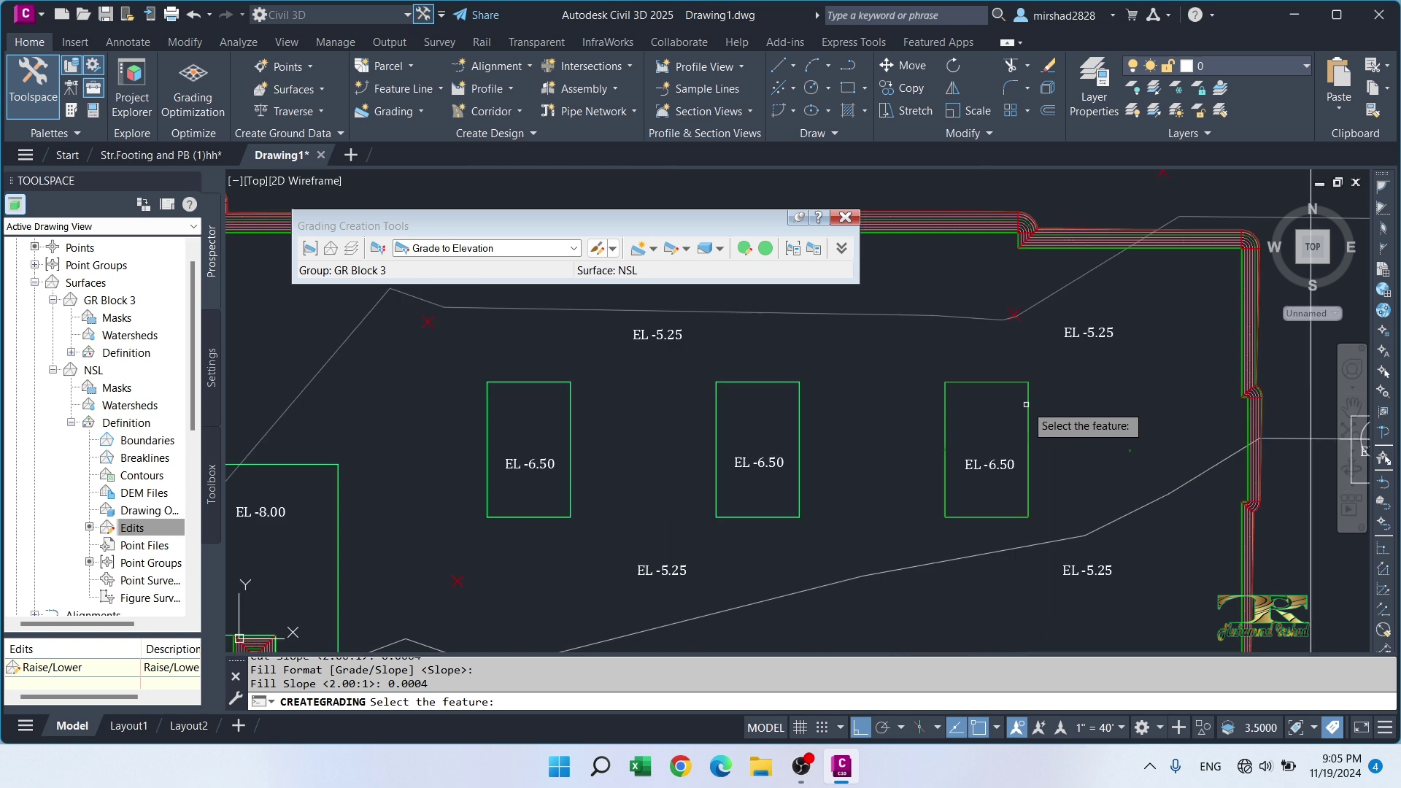
scroll(960, 438, down, 2)
scroll(963, 463, up, 4)
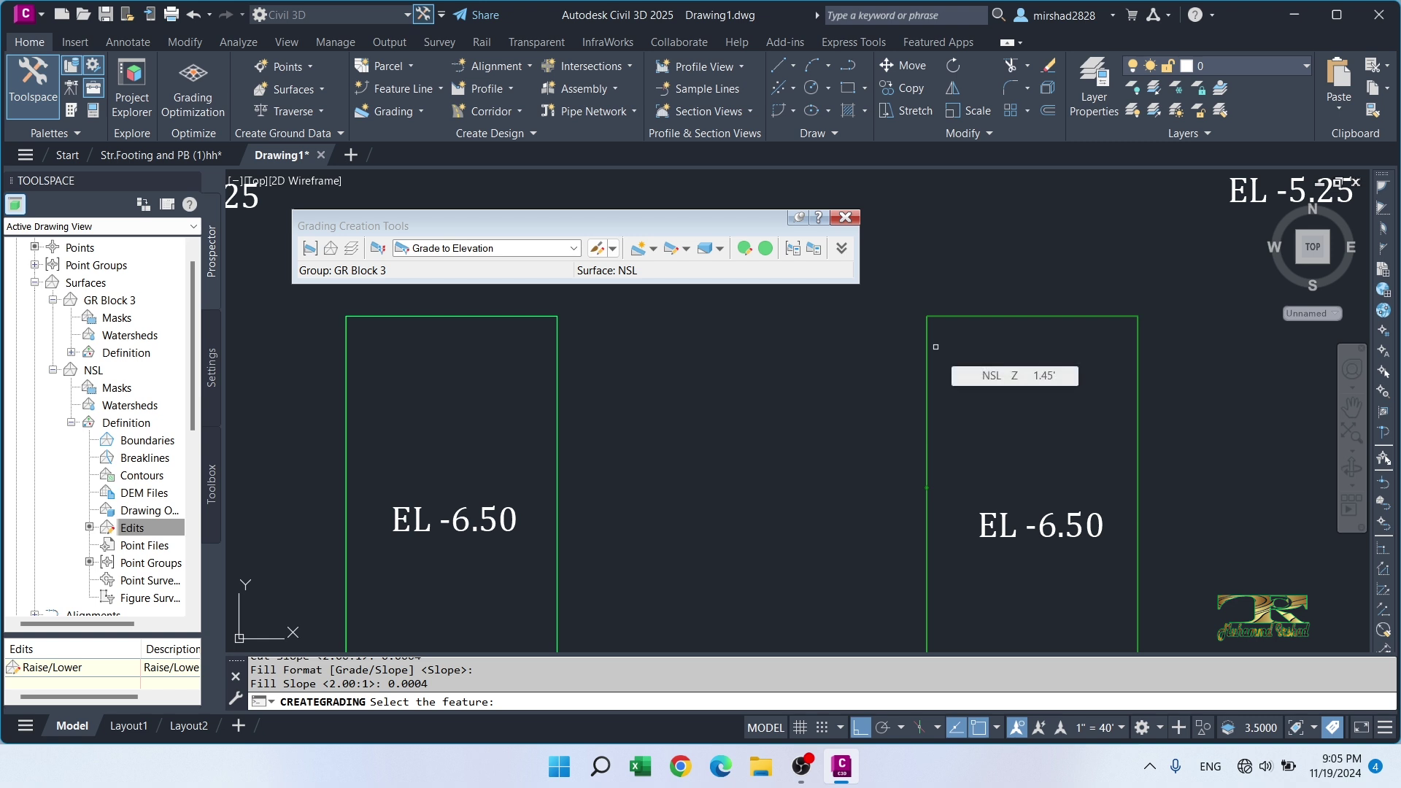
middle_drag(768, 363, 970, 401)
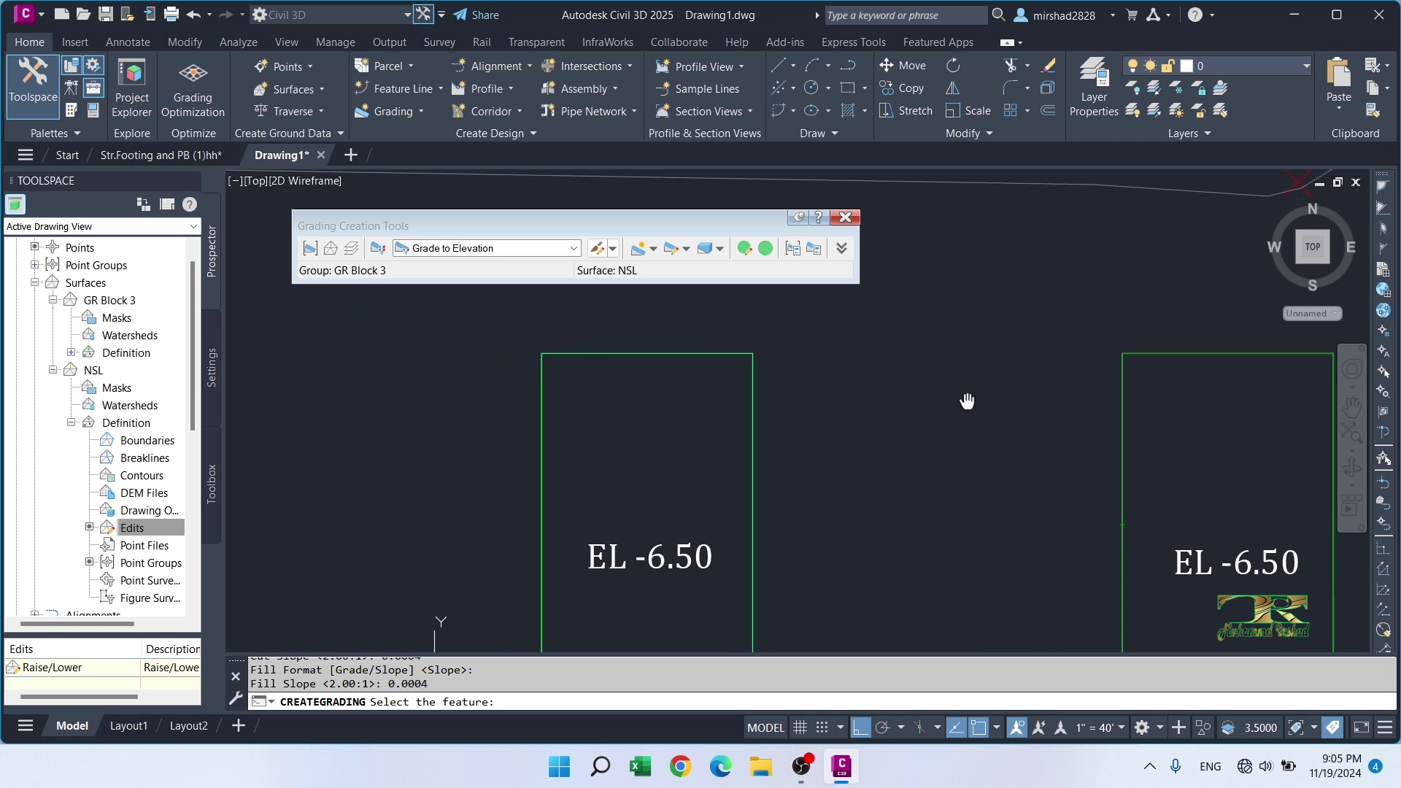
click(680, 356)
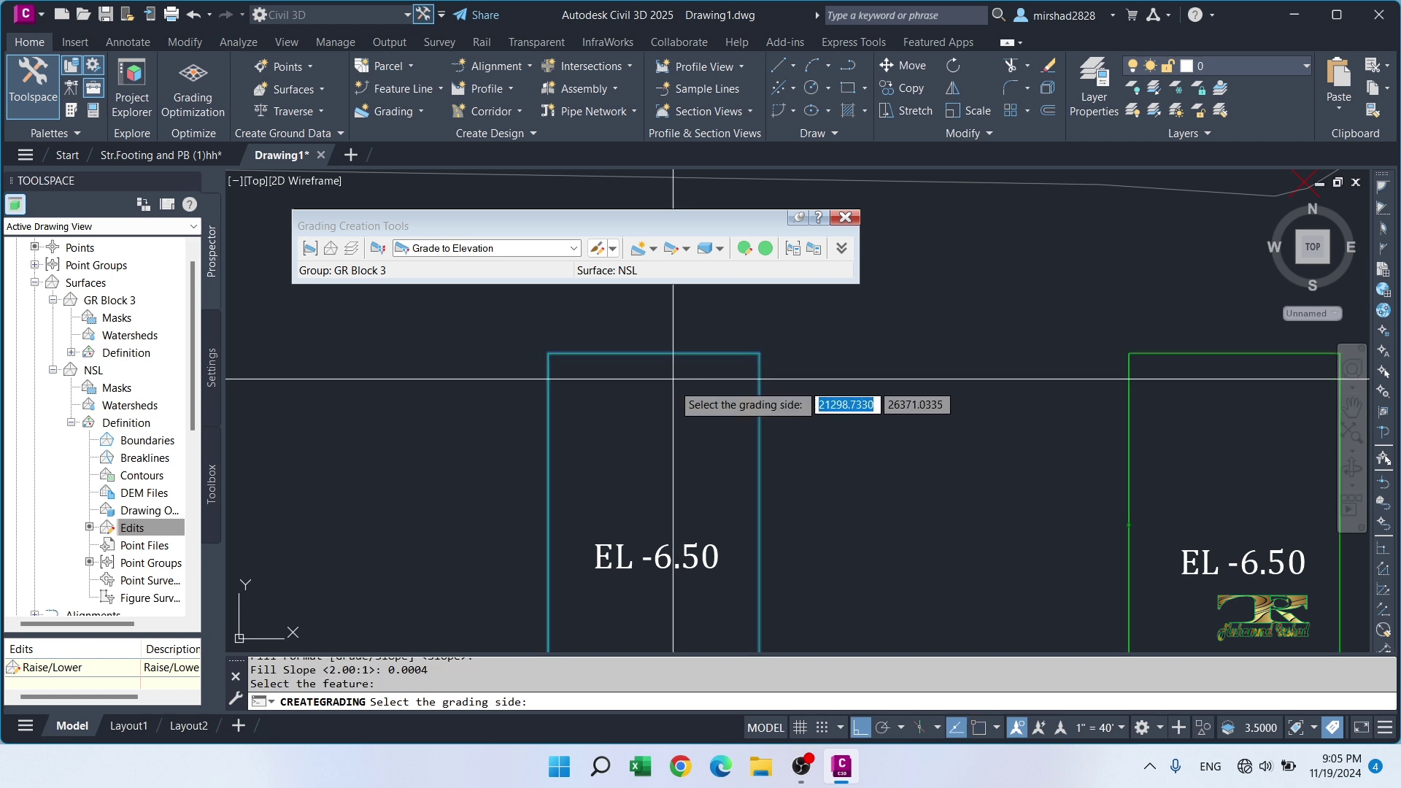
click(656, 427)
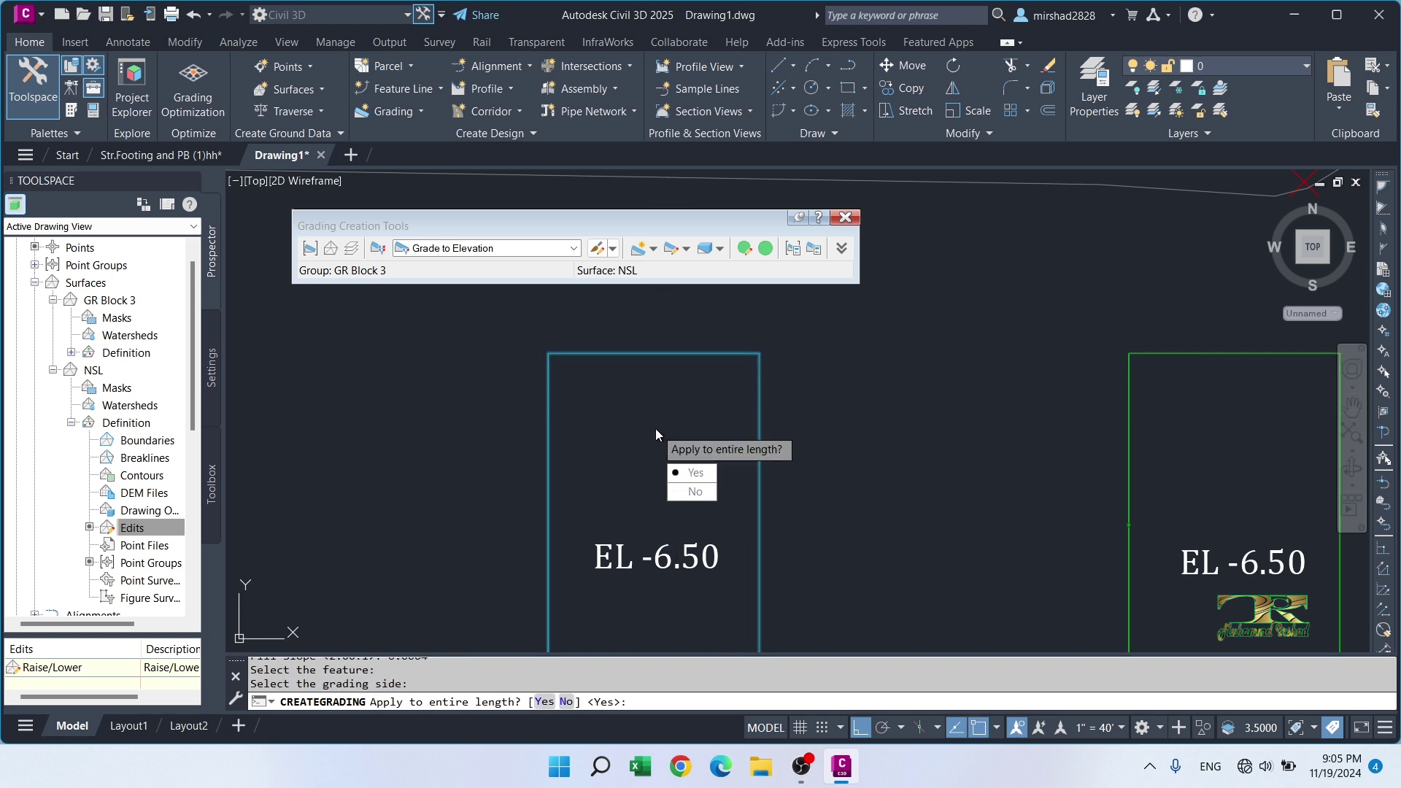
key(Return)
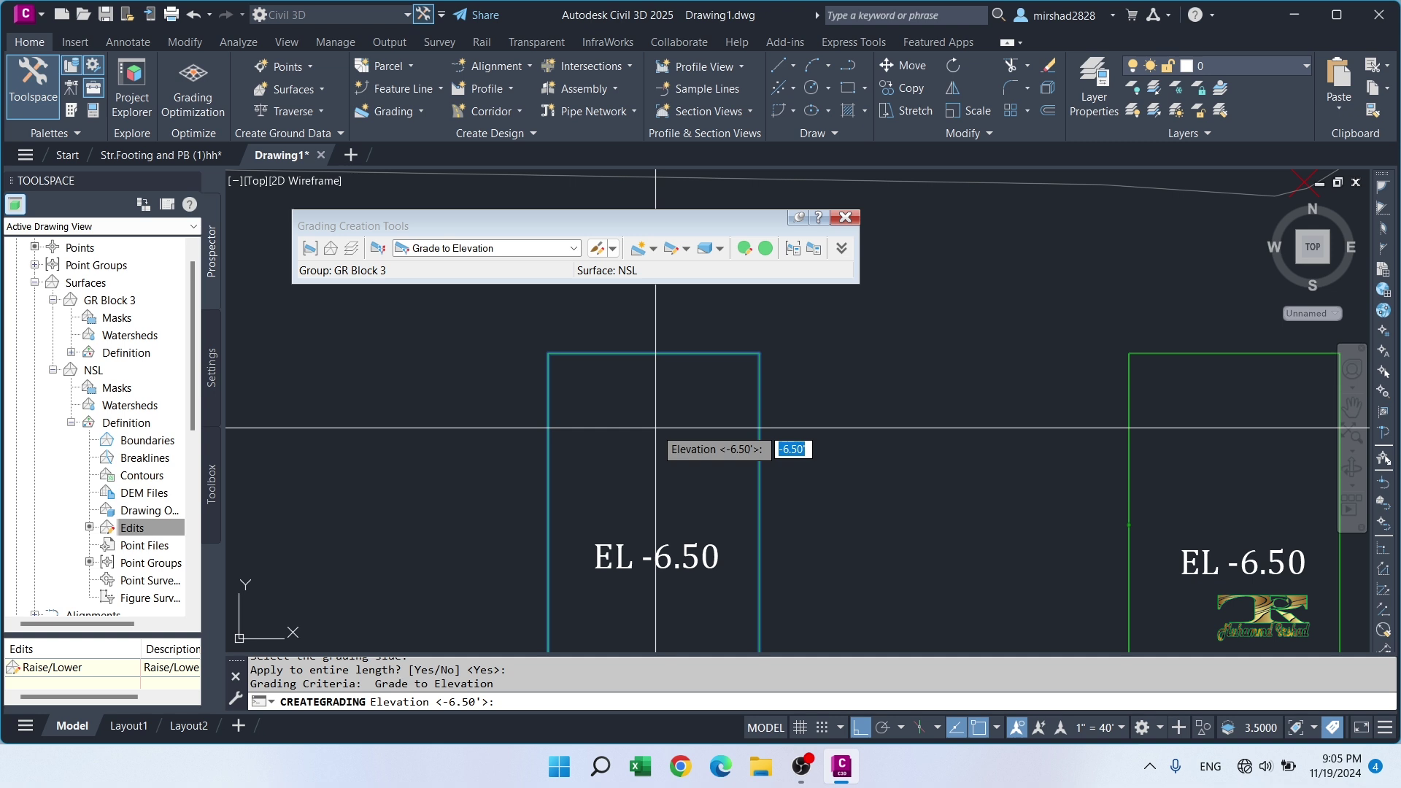
key(Return)
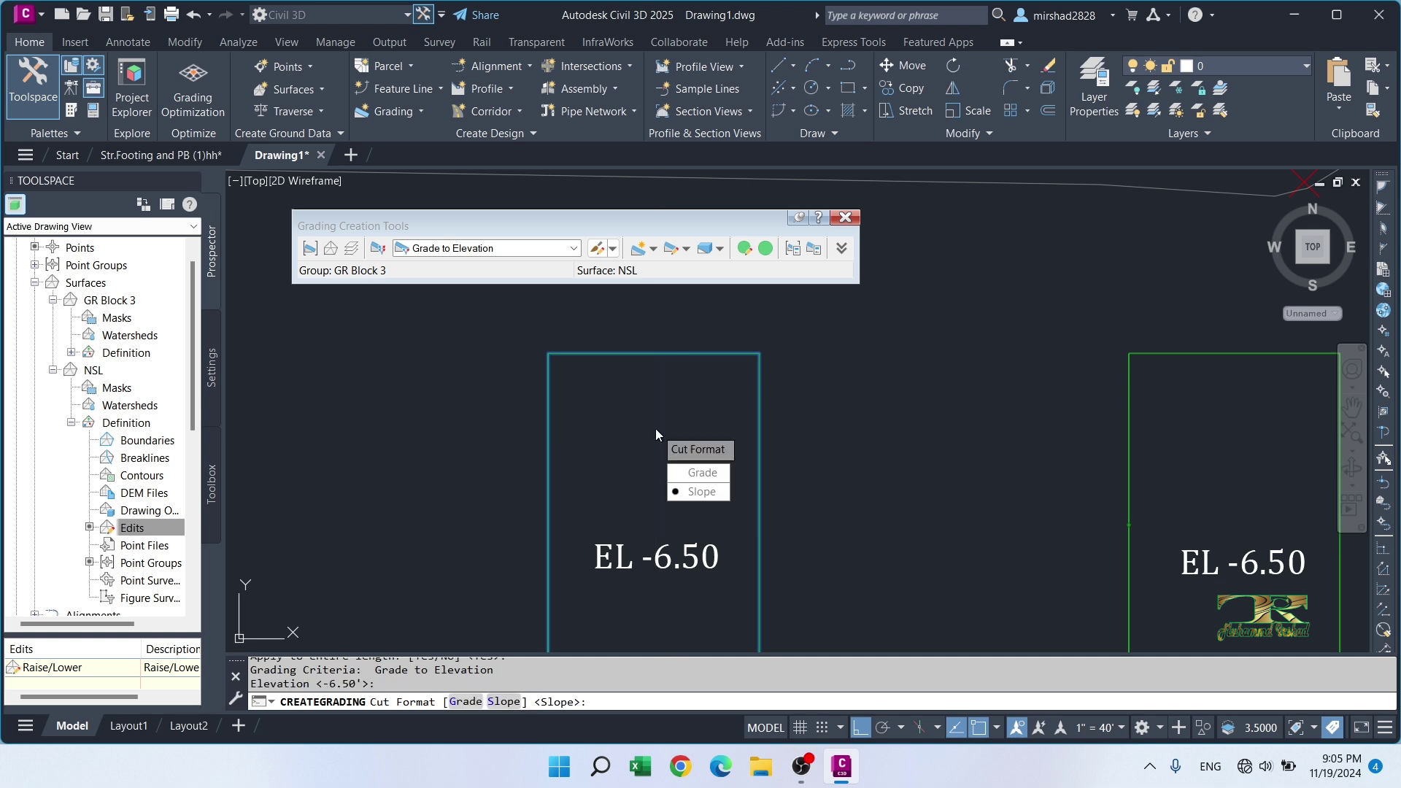
Step: Use slope format for the middle rectangle's grading, with cut and fill slopes of 0.0004
key(Return)
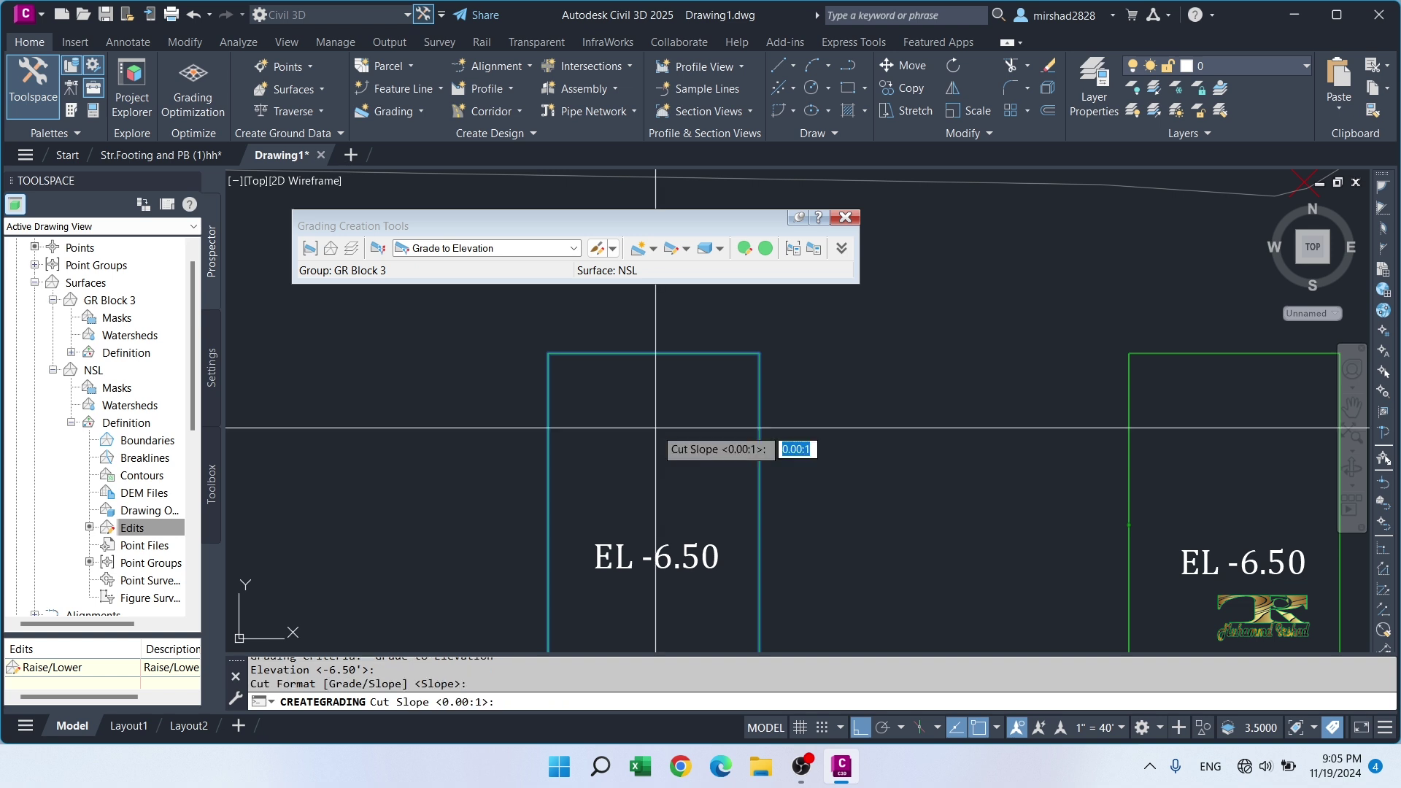
text(0.0004)
key(Return)
key(Return)
text(0.0004)
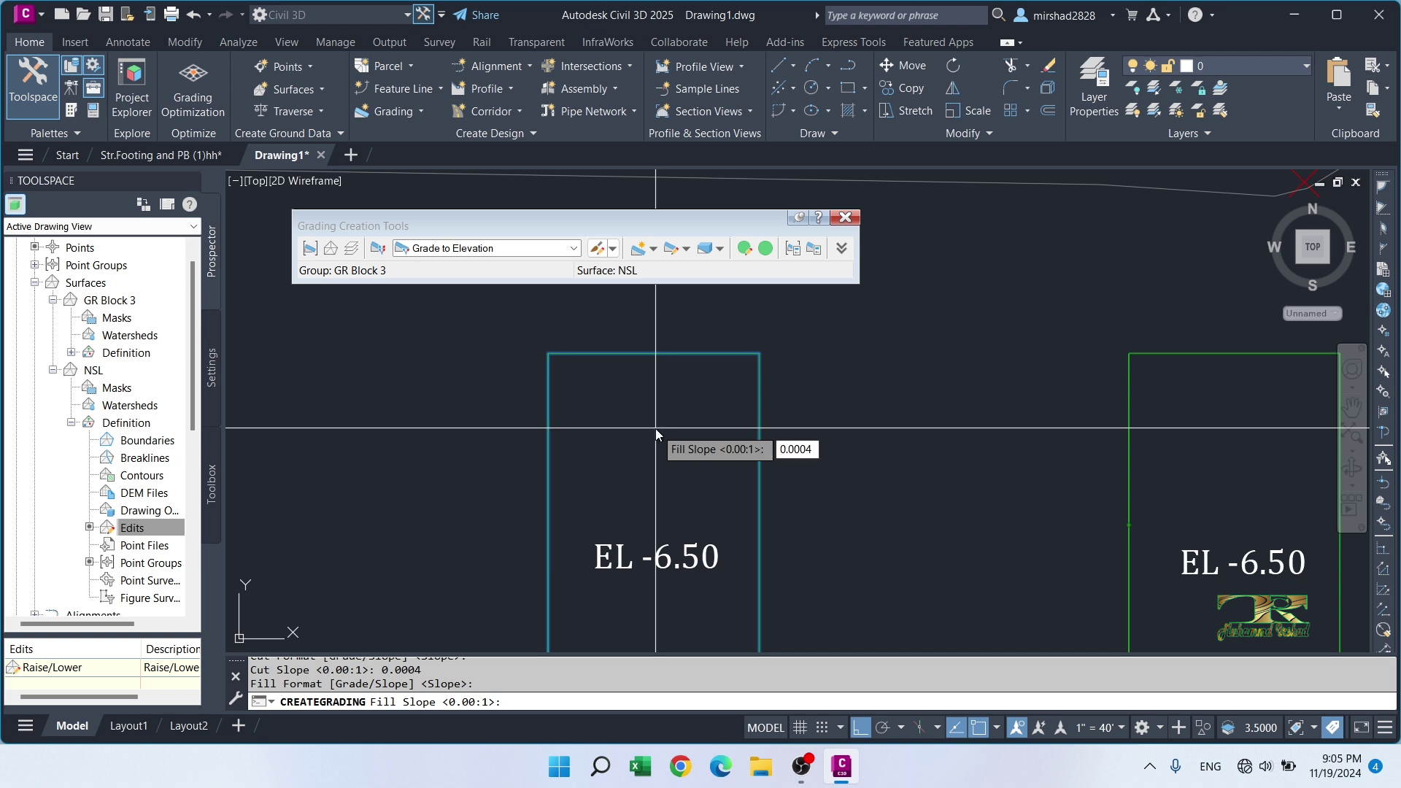
key(Return)
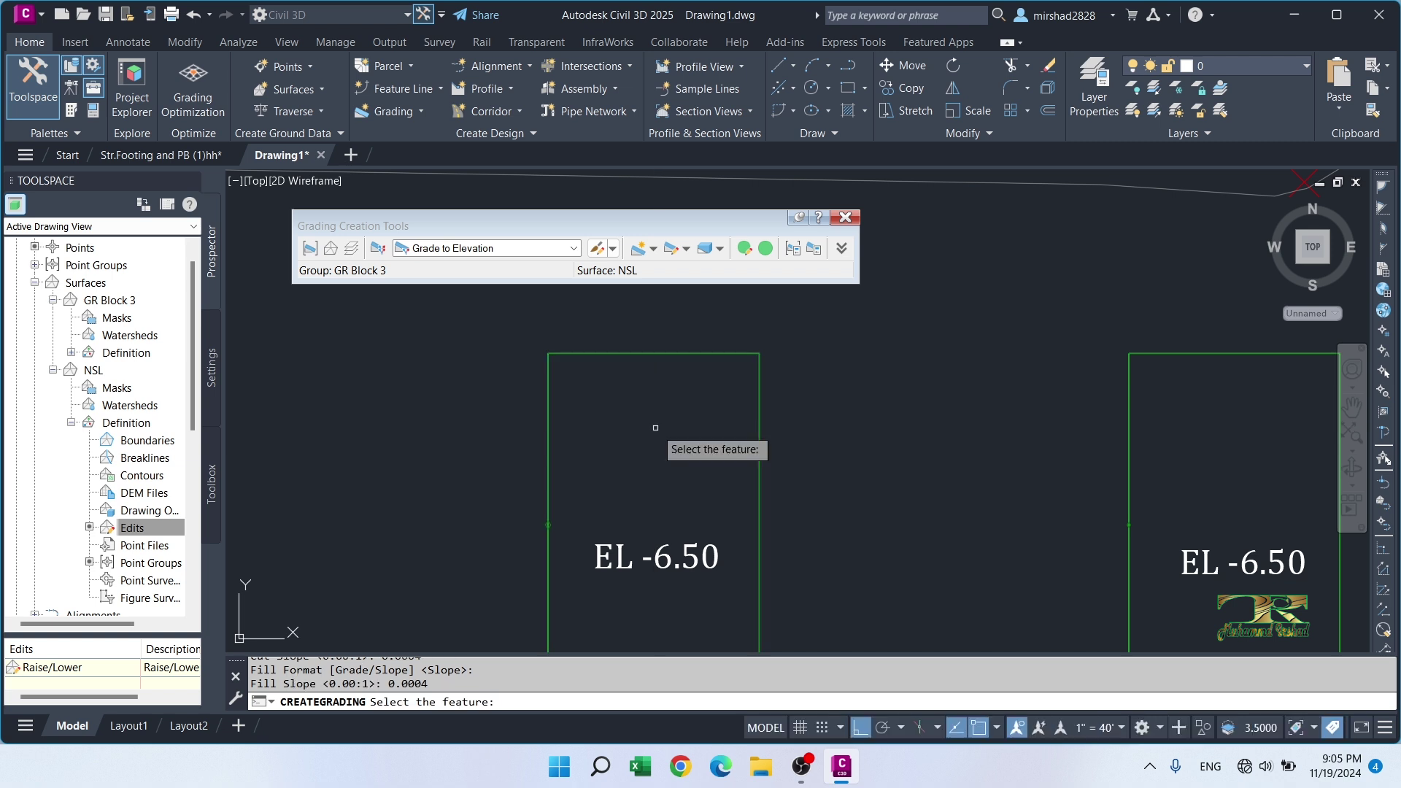
Step: Start a grading on the inner side of the westernmost EL -6.50 rectangle, along its entire length, to elevation -6.50
scroll(723, 431, down, 4)
scroll(654, 438, up, 4)
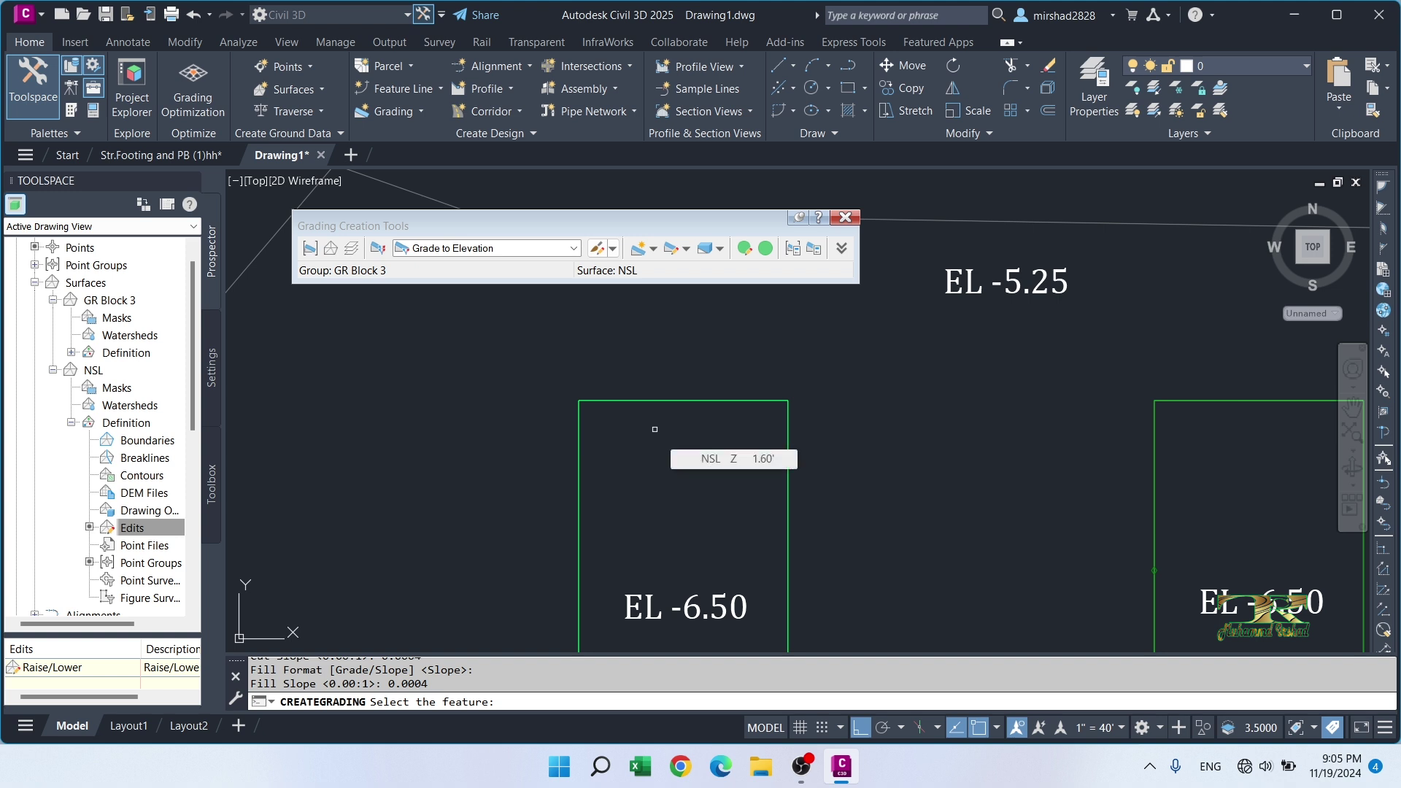
click(663, 401)
click(654, 473)
key(Return)
key(Return)
Step: Use slope format for the westernmost EL -6.50 rectangle's grading, with cut and fill slopes of 0.0004
key(Return)
text(0.0004)
key(Return)
key(Return)
text(0.0004)
key(Return)
Step: Start a grading on the inner side of the EL -8.00 rectangle, along its entire length, to elevation -8
scroll(759, 459, down, 3)
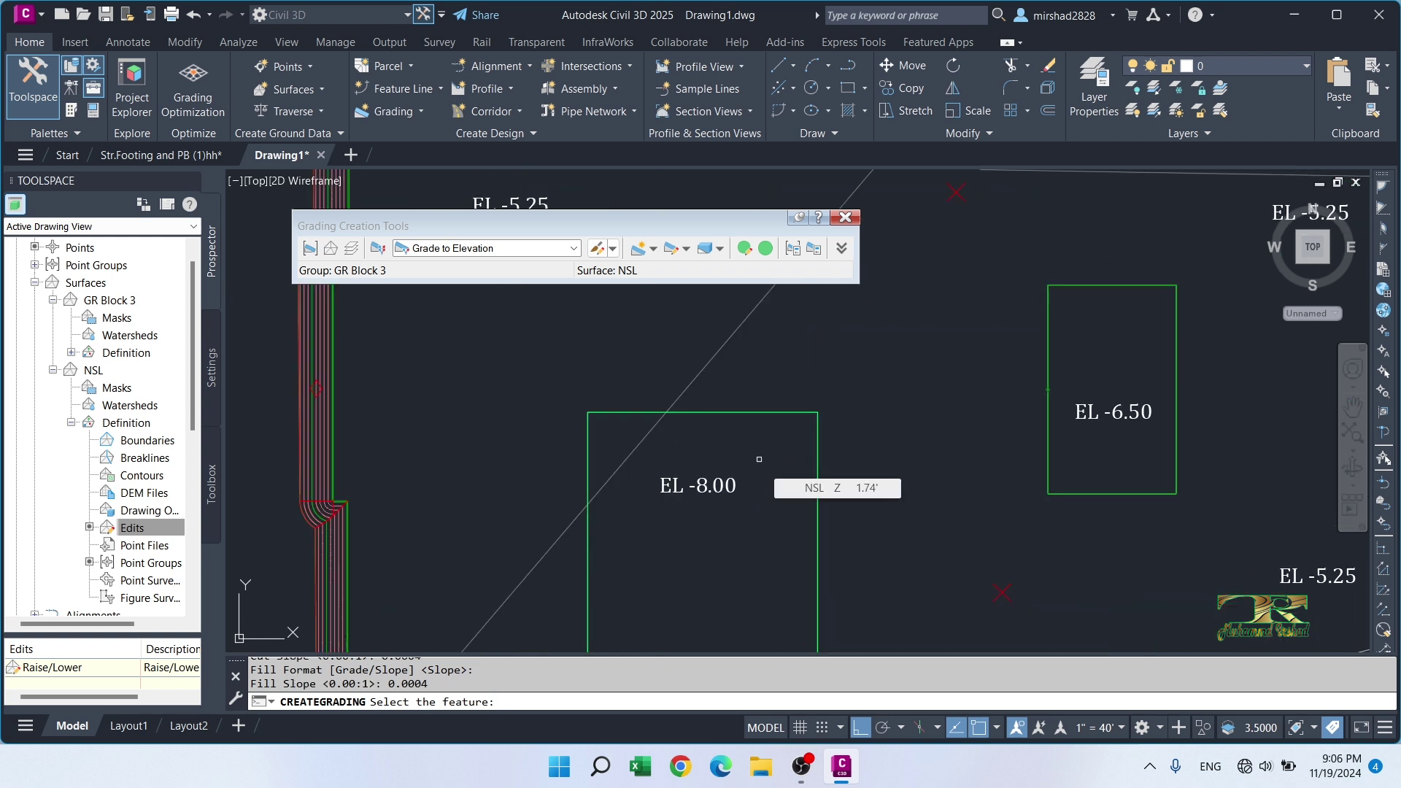
click(746, 414)
click(759, 484)
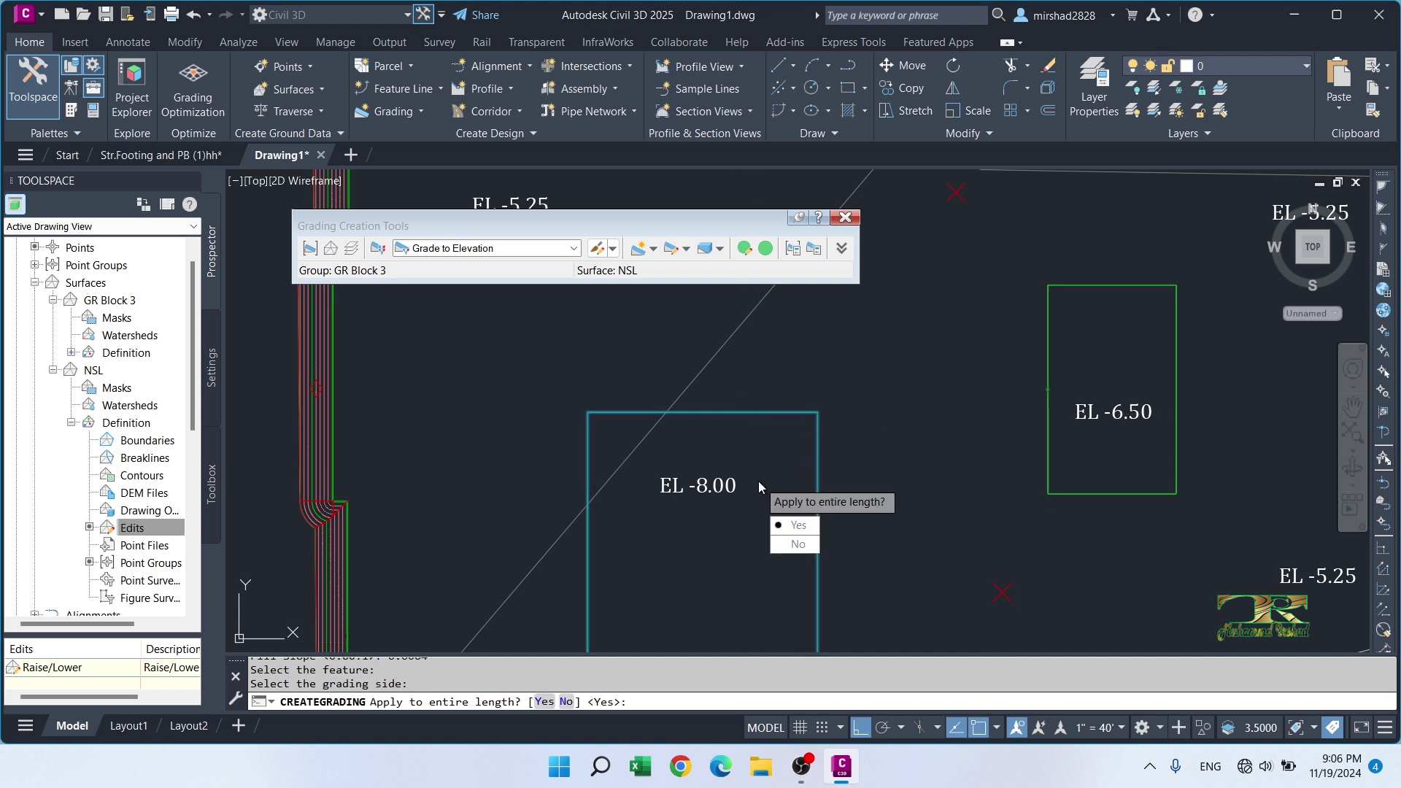
key(Return)
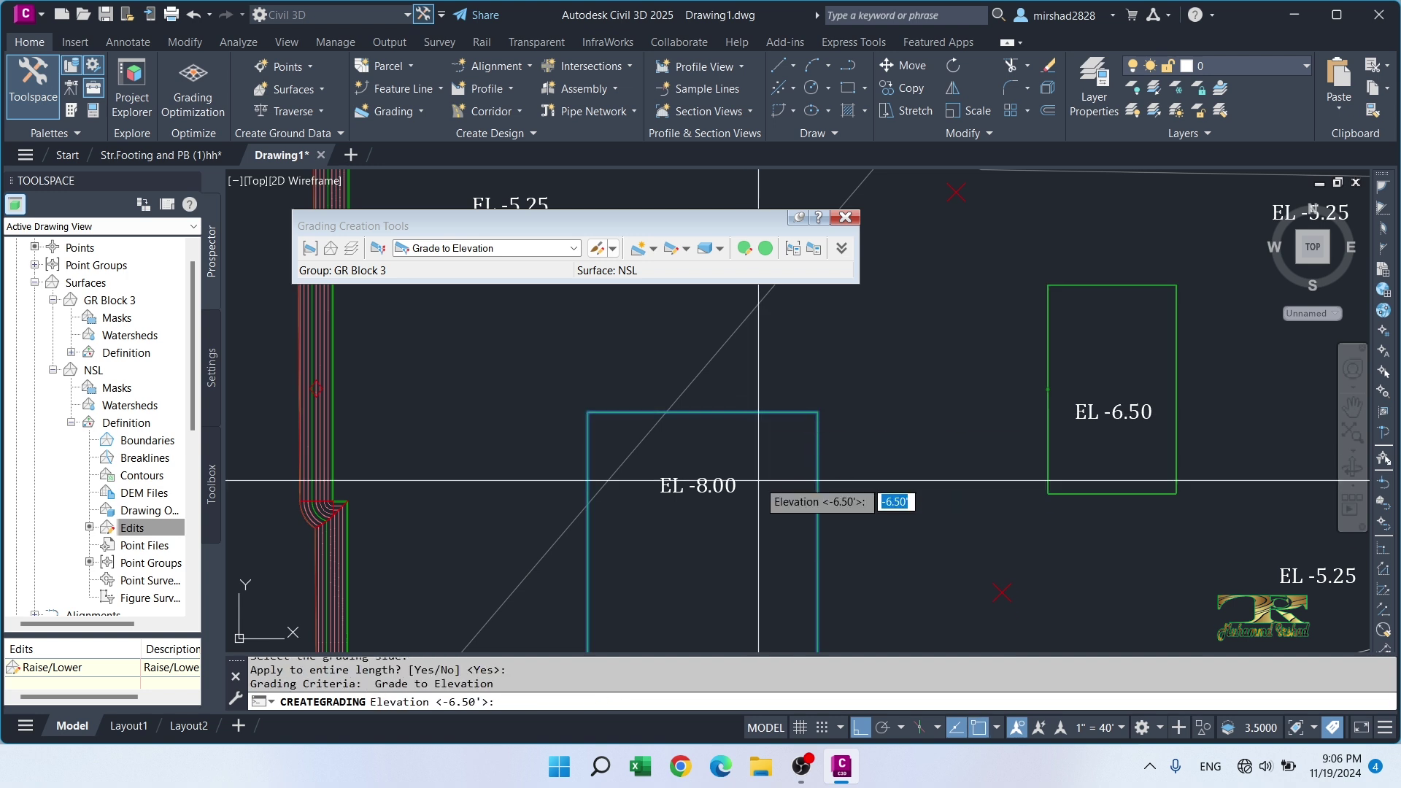
text(-8)
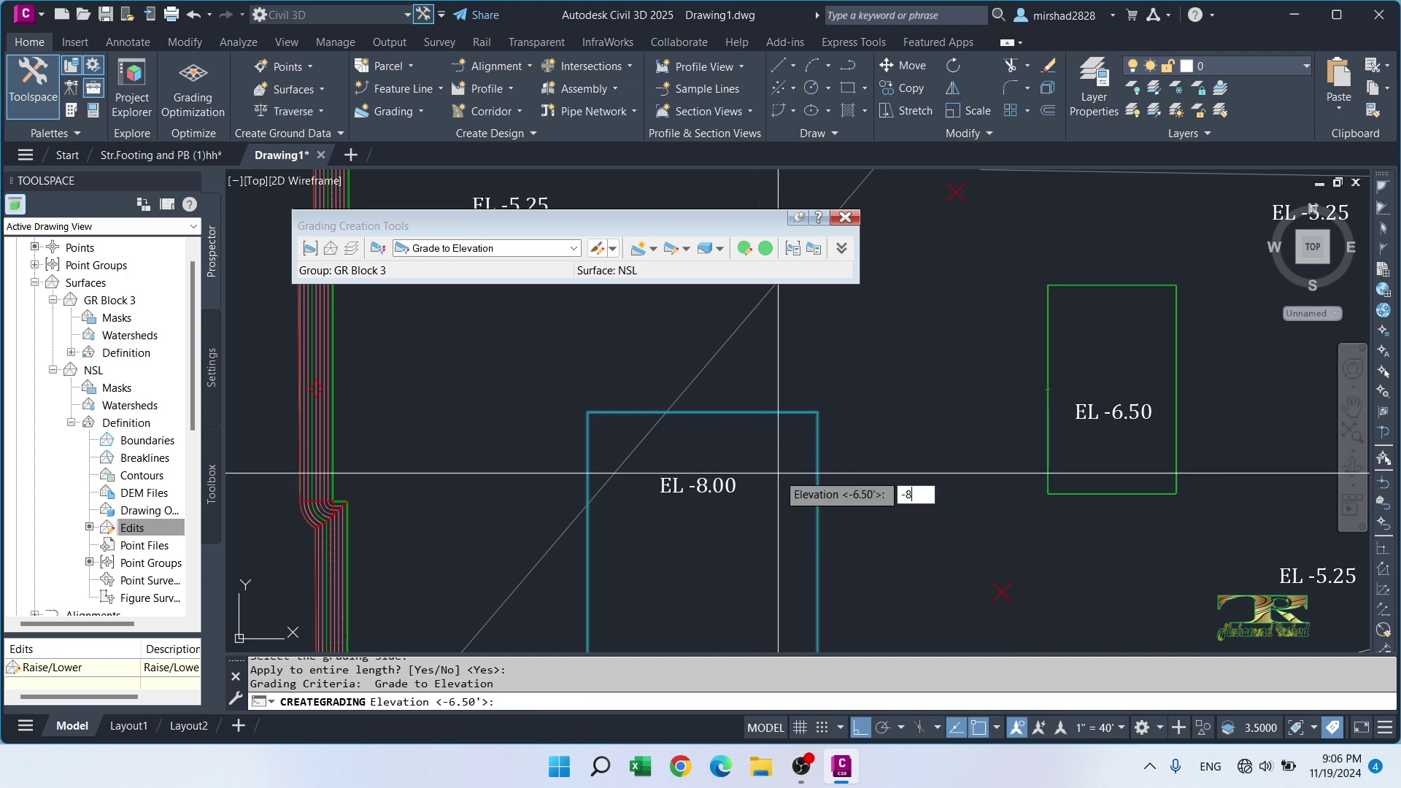
key(Return)
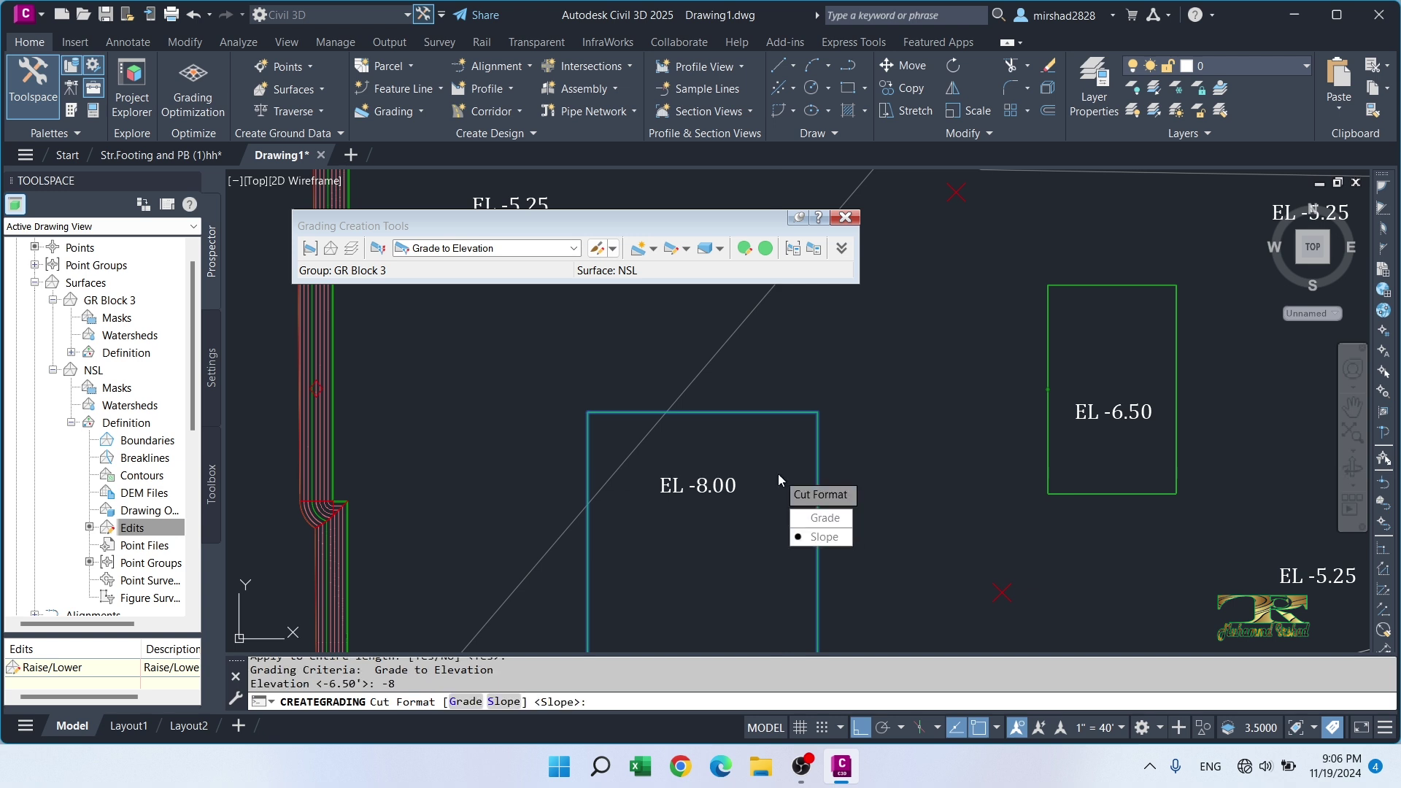
Step: Use slope format for the EL -8.00 rectangle's grading, with cut and fill slopes of 0.0004, and end the grading command
key(Return)
text(0.0004)
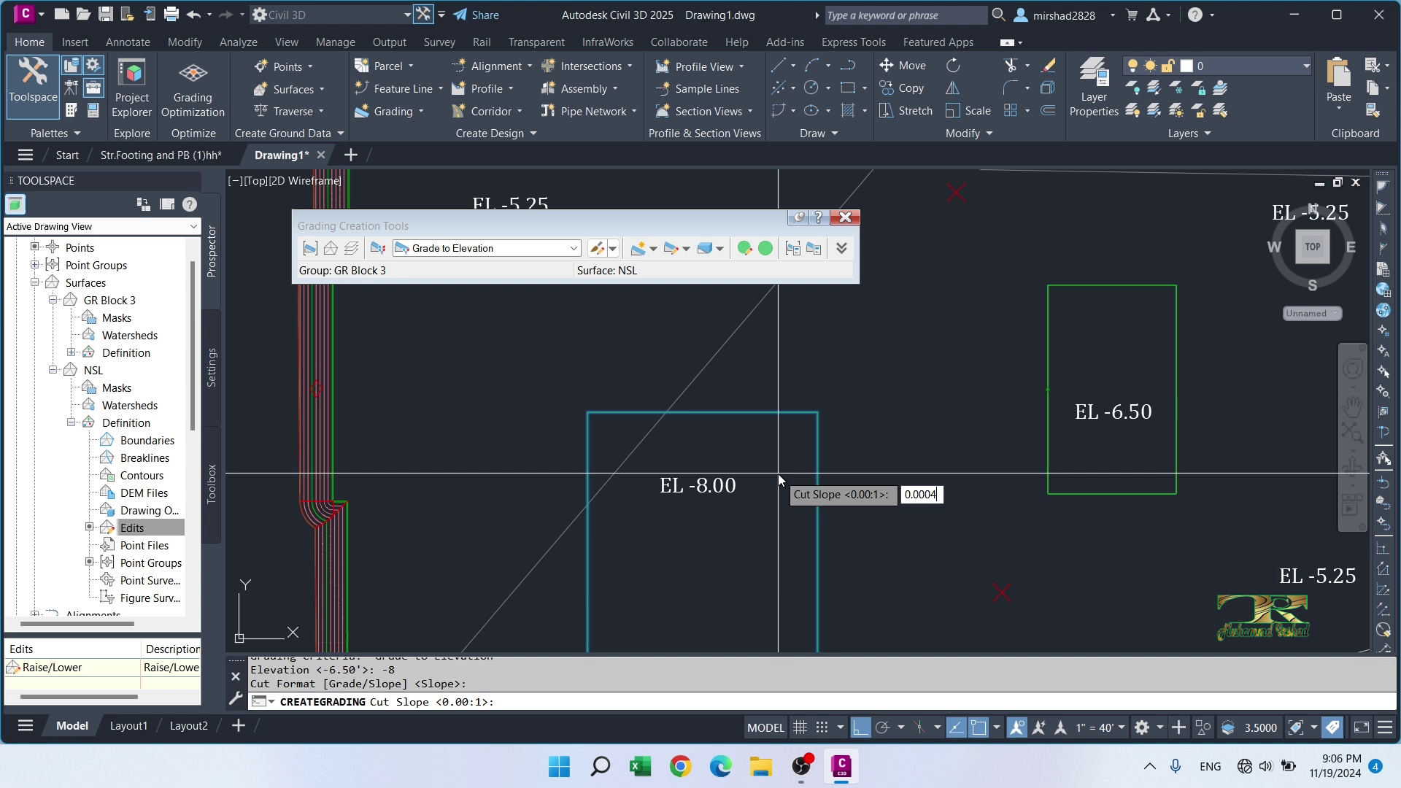
key(Return)
key(Return)
text(0.0004)
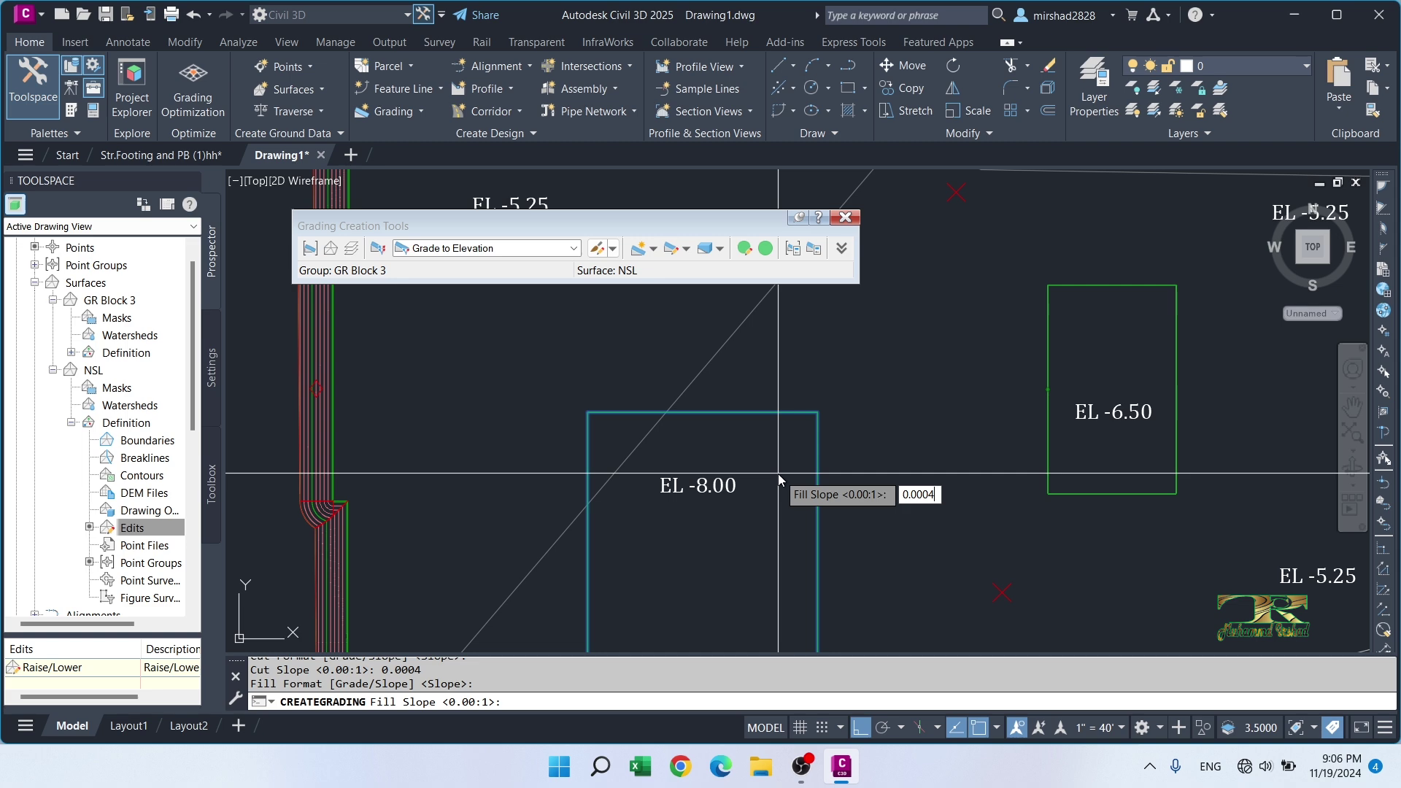
key(Return)
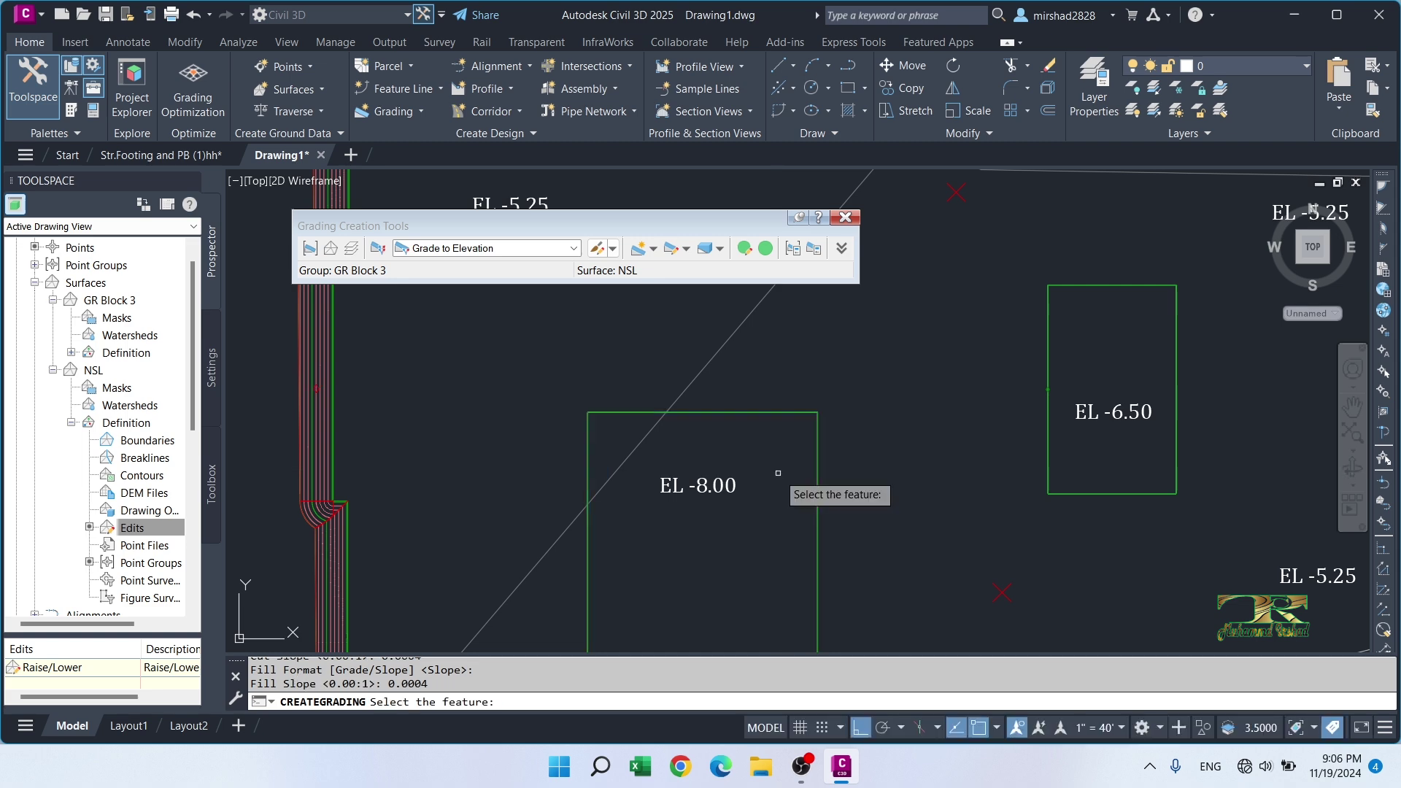
key(Escape)
Step: Examine the GR Block 3 surface in the Object Viewer, checking the graded footing pits from the front and underside
scroll(773, 481, down, 10)
scroll(766, 506, up, 6)
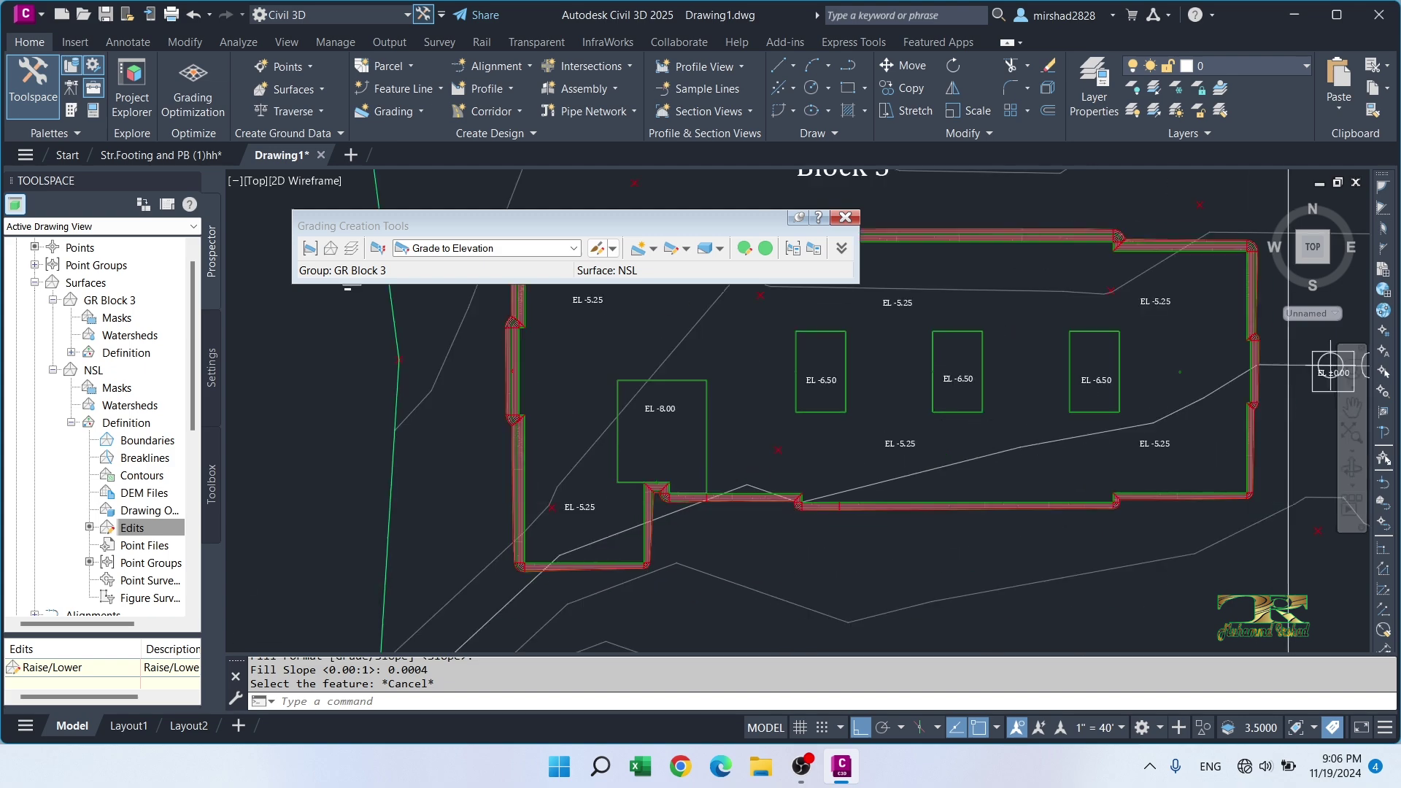
scroll(766, 507, up, 5)
click(759, 491)
right_click(759, 490)
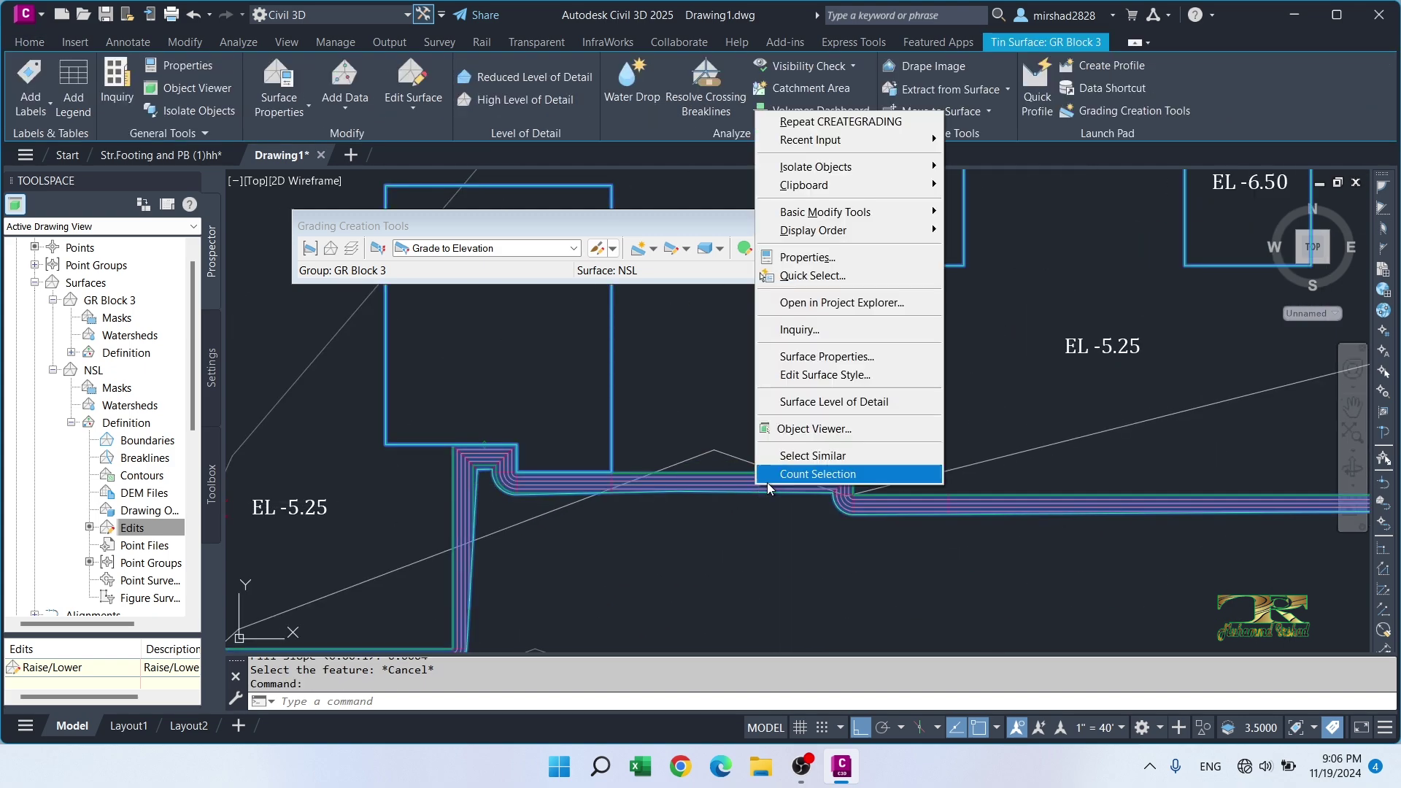
click(836, 429)
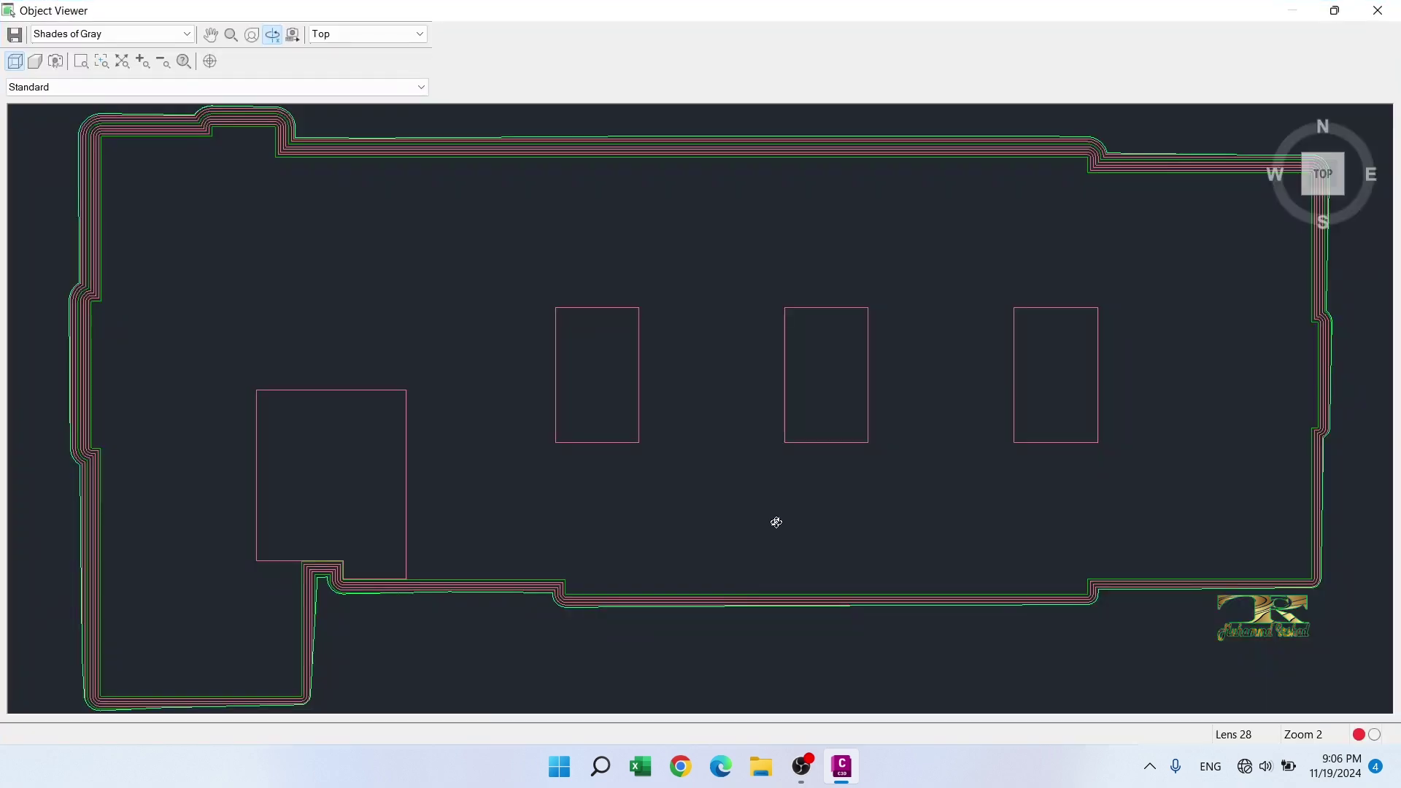
mouse_move(679, 482)
mouse_down()
mouse_move(603, 331)
mouse_move(660, 453)
mouse_move(656, 376)
mouse_move(648, 400)
mouse_move(681, 338)
mouse_move(575, 532)
mouse_move(667, 503)
mouse_up()
scroll(635, 462, up, 3)
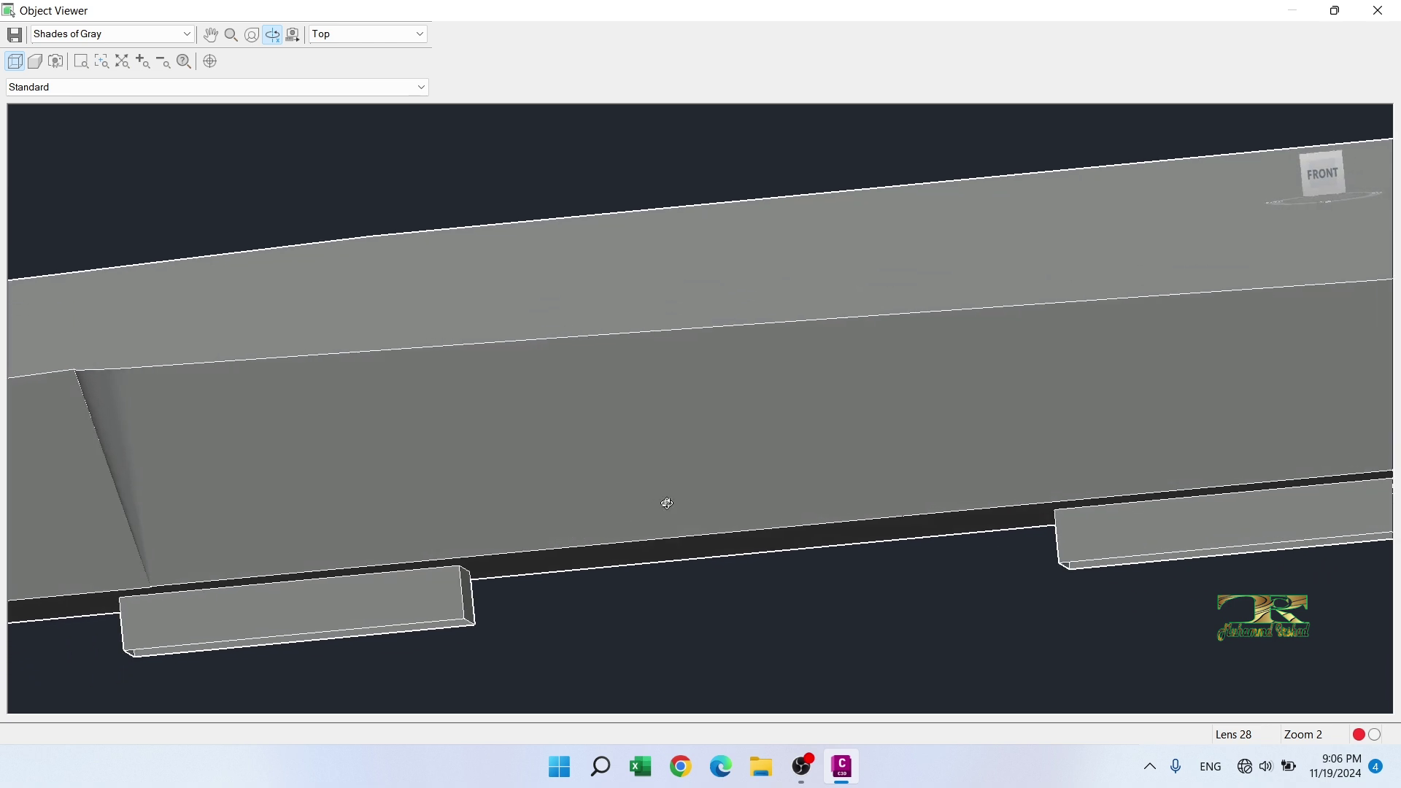
scroll(504, 506, down, 5)
scroll(377, 484, up, 4)
scroll(381, 521, down, 5)
drag(347, 510, 406, 502)
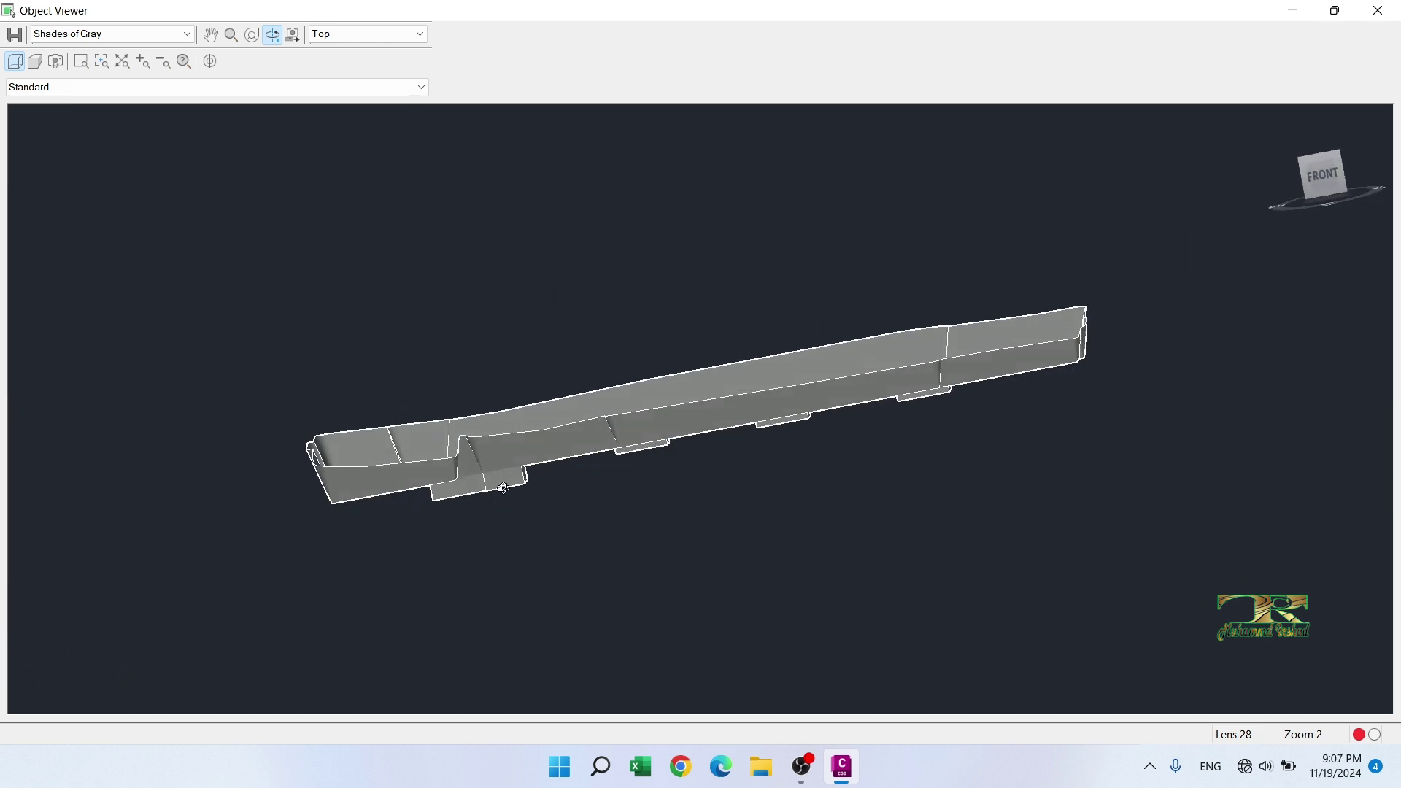
scroll(484, 489, up, 2)
drag(429, 515, 804, 504)
drag(702, 582, 744, 487)
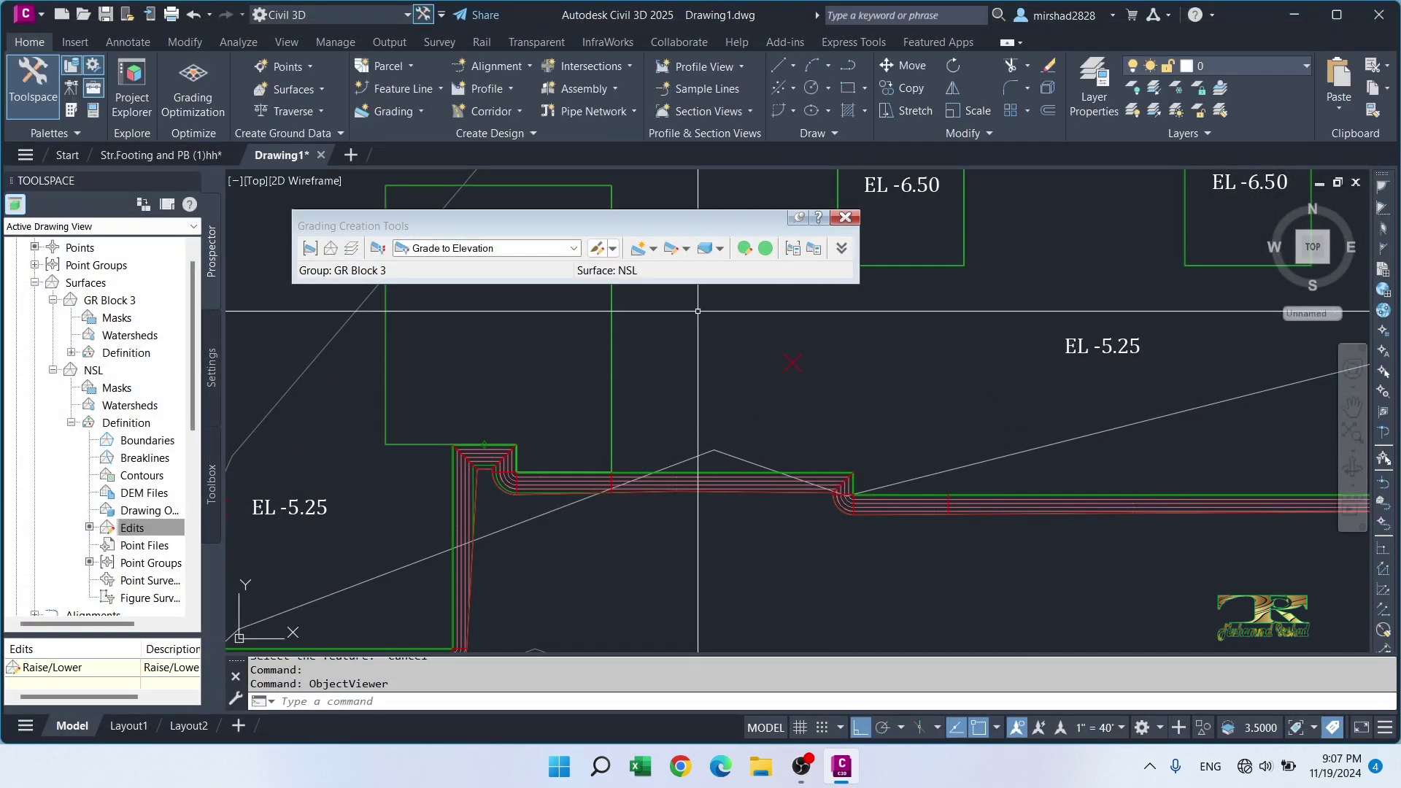
Step: Create grading infills inside the EL -8.00 rectangle and the three EL -6.50 rectangles
click(655, 248)
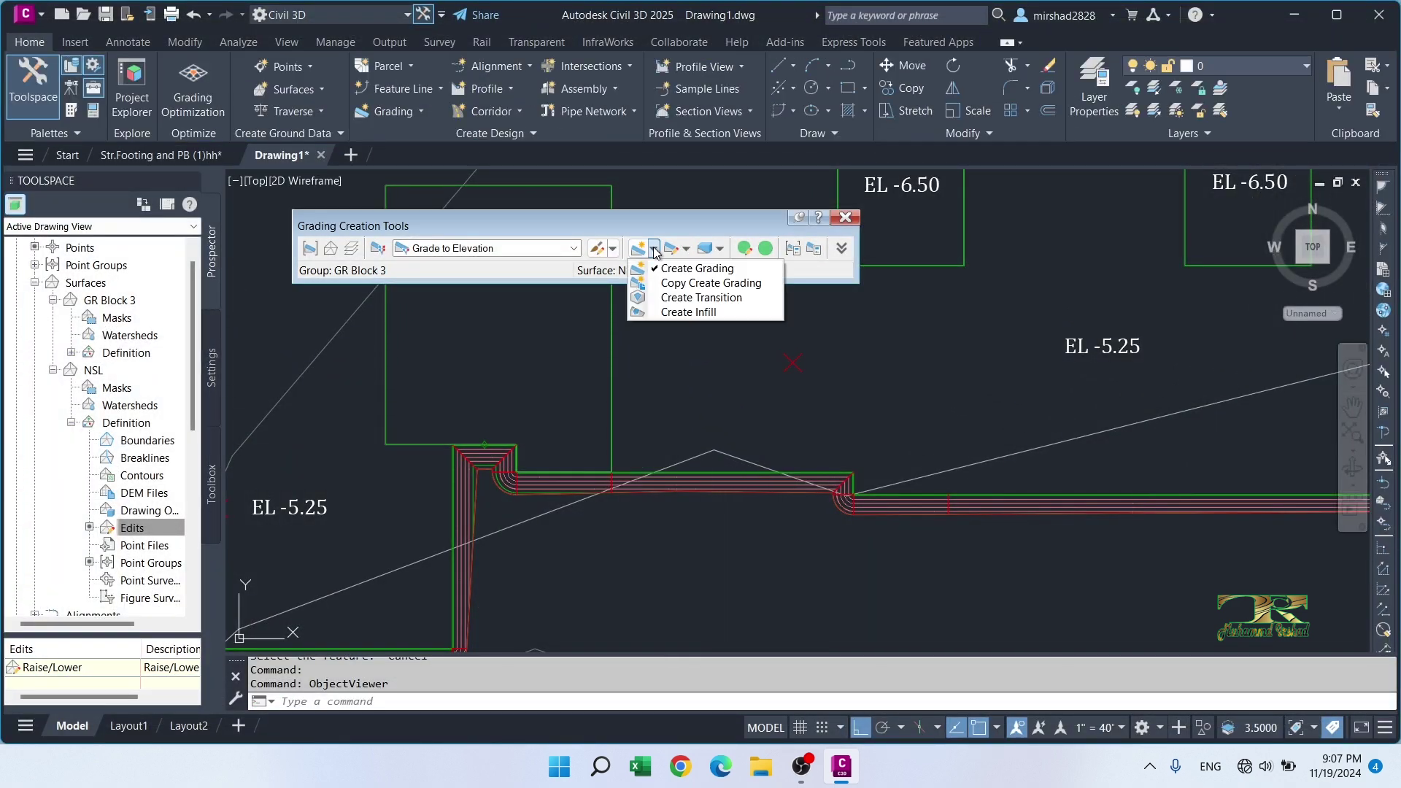
click(682, 313)
scroll(738, 466, down, 5)
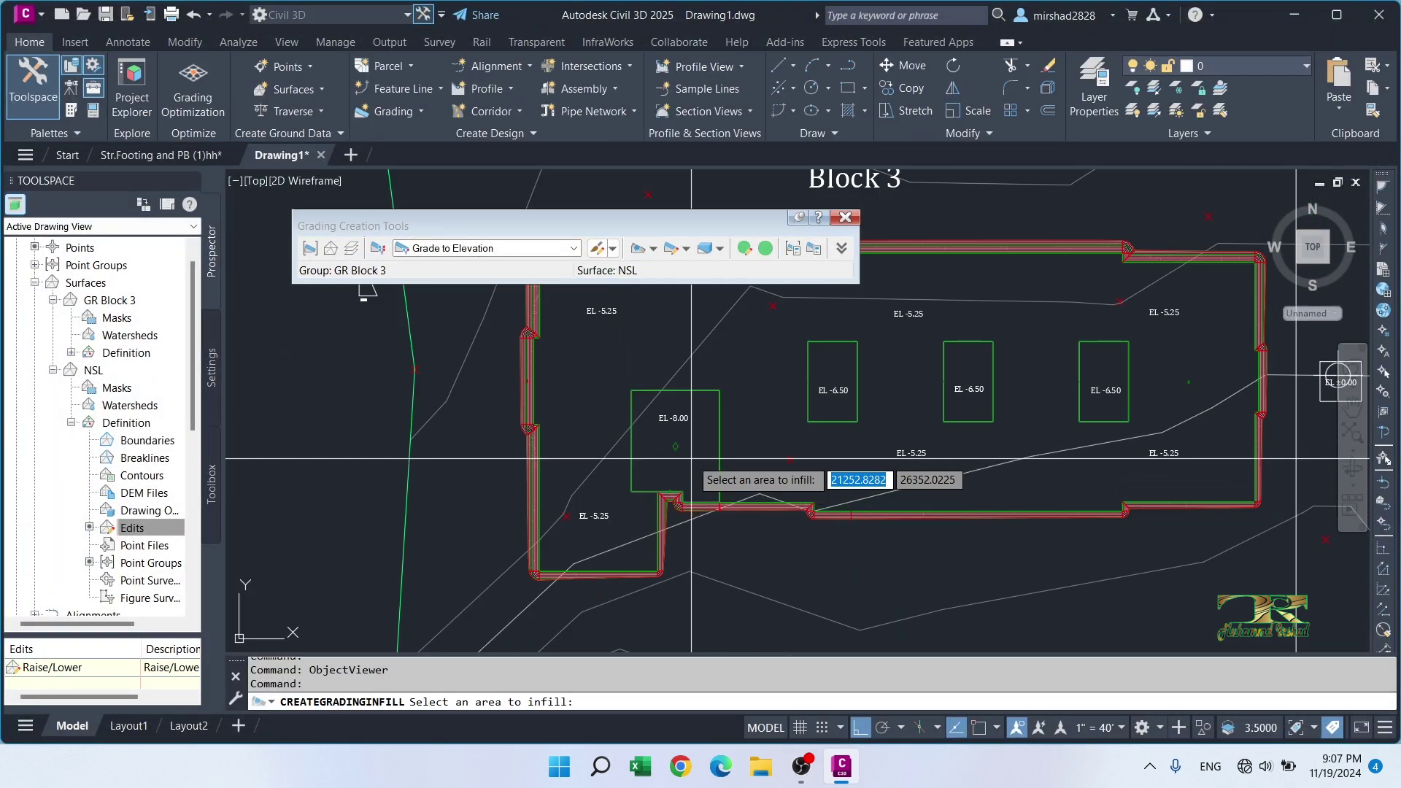
click(831, 400)
click(968, 398)
click(1098, 394)
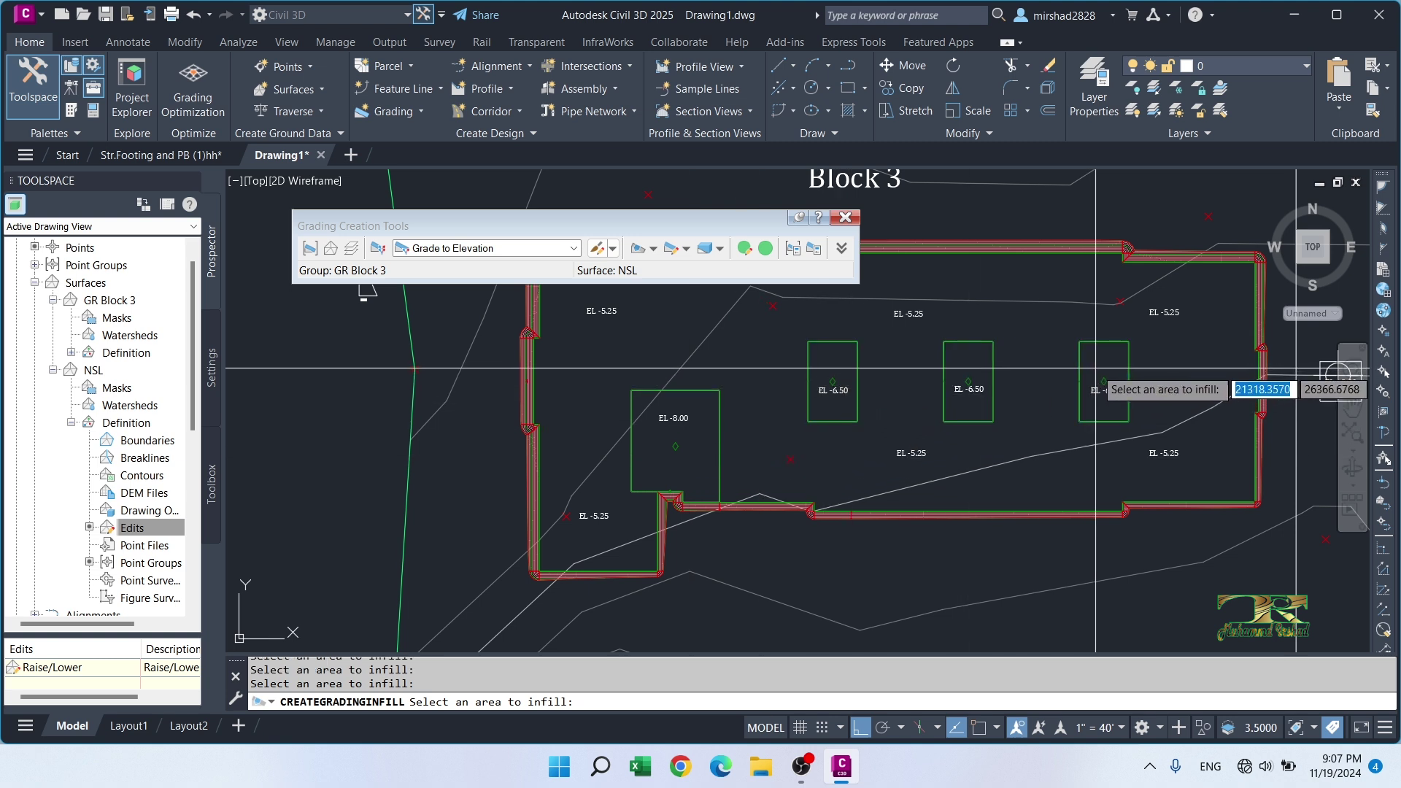
key(Escape)
Step: Inspect the infilled GR Block 3 surface in 3D with the Object Viewer, and close the viewer
middle_drag(990, 428, 937, 506)
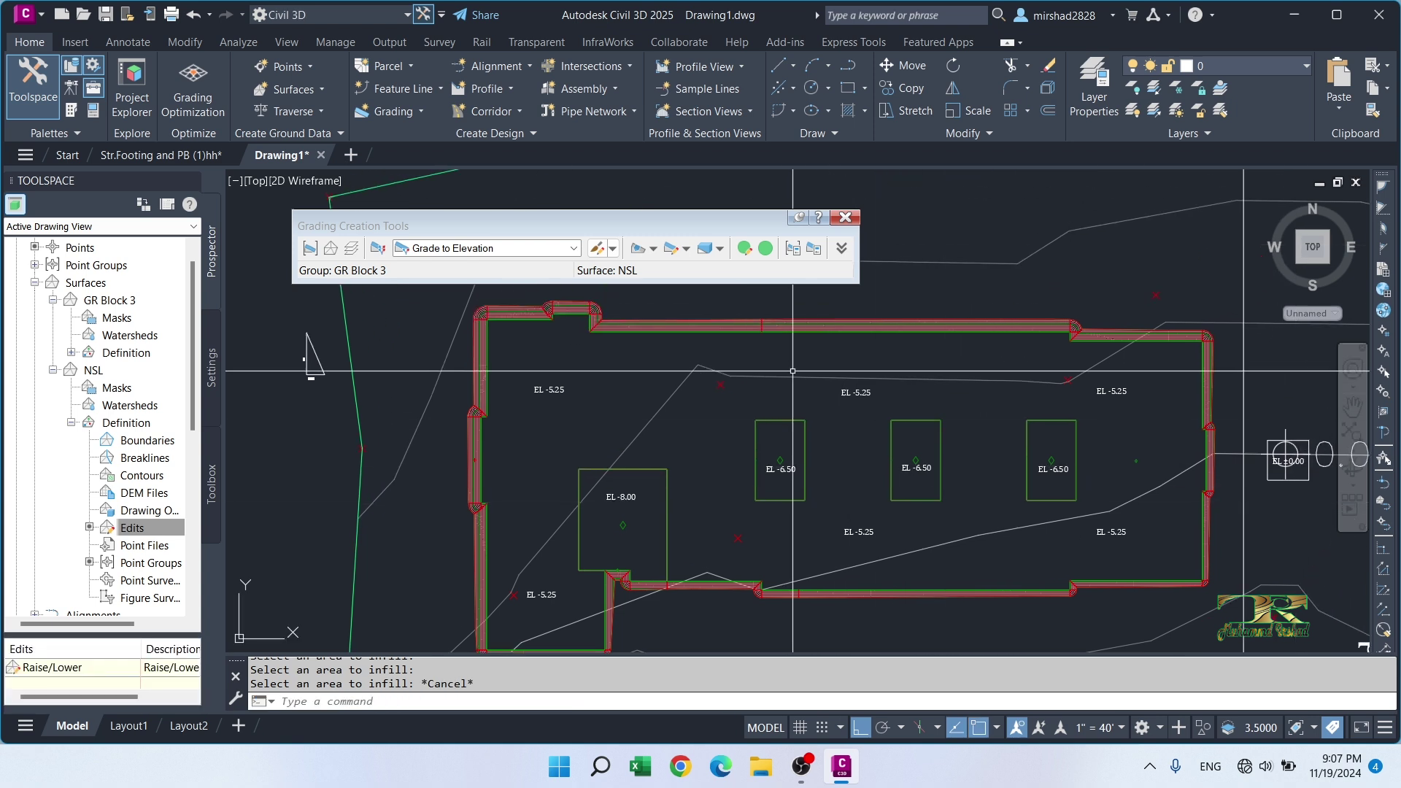
click(818, 324)
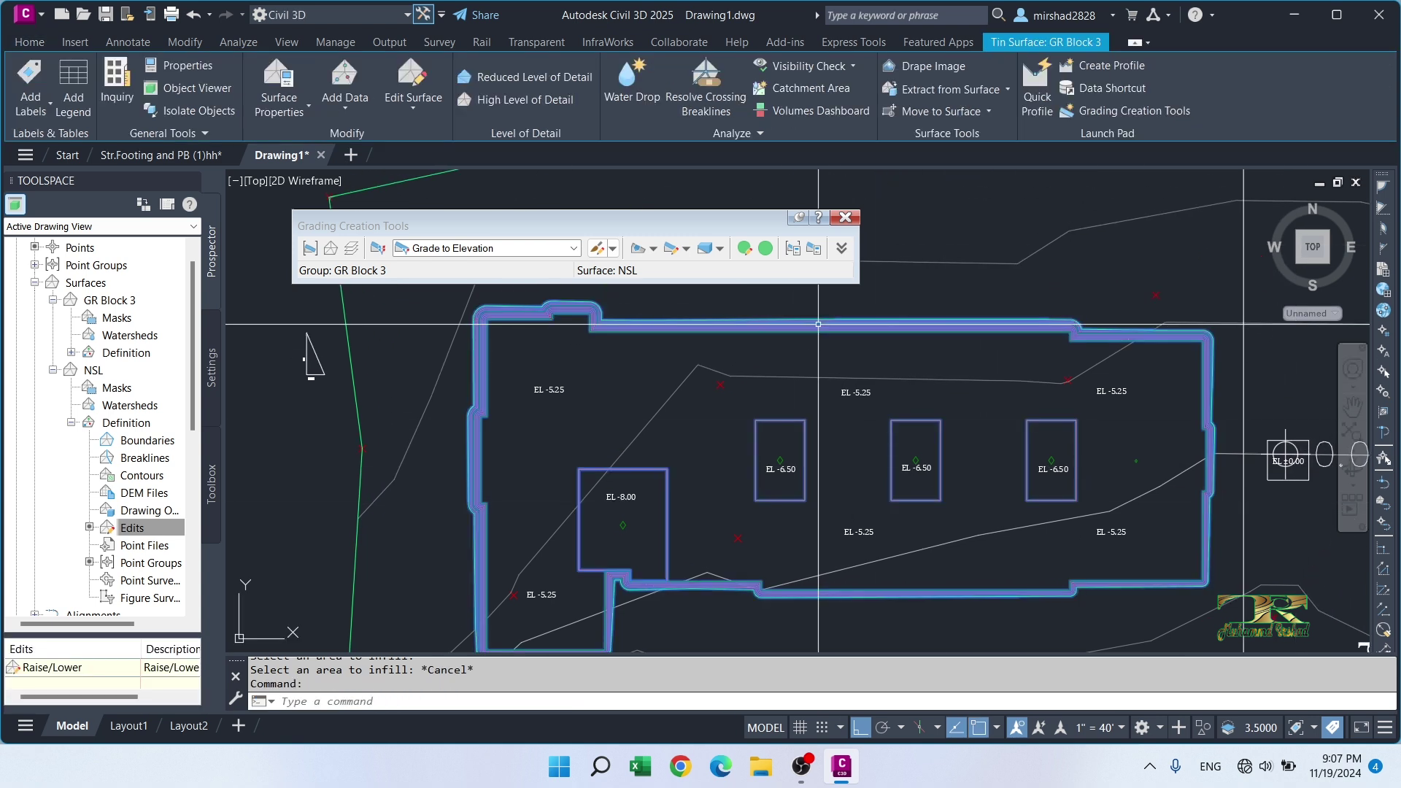
right_click(818, 324)
click(889, 649)
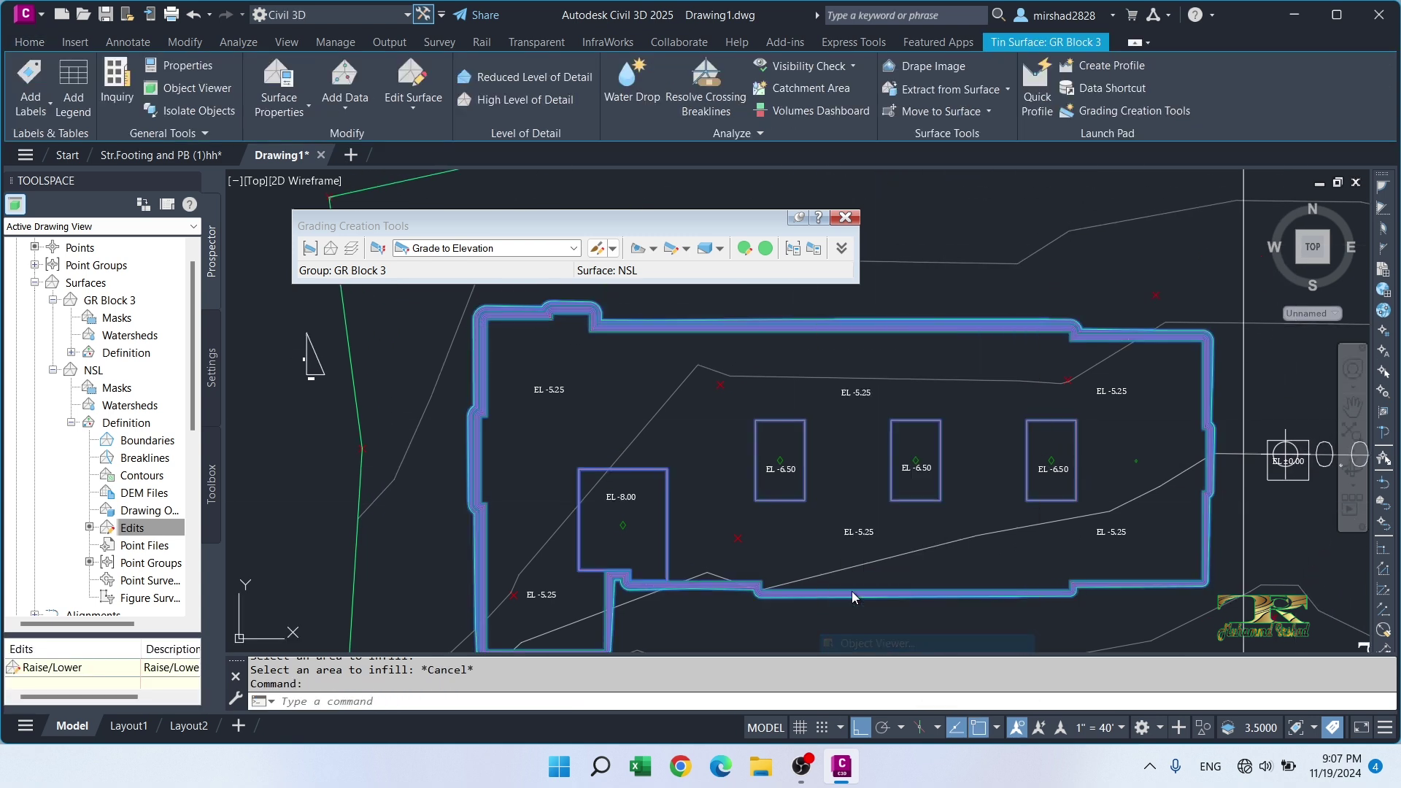
mouse_move(747, 519)
mouse_down()
mouse_move(635, 438)
mouse_move(581, 332)
mouse_move(613, 431)
mouse_move(626, 353)
mouse_move(635, 479)
mouse_move(769, 473)
mouse_move(904, 388)
mouse_move(982, 394)
mouse_move(926, 370)
mouse_move(720, 475)
mouse_move(768, 406)
mouse_move(785, 491)
mouse_move(612, 535)
mouse_move(582, 519)
mouse_up()
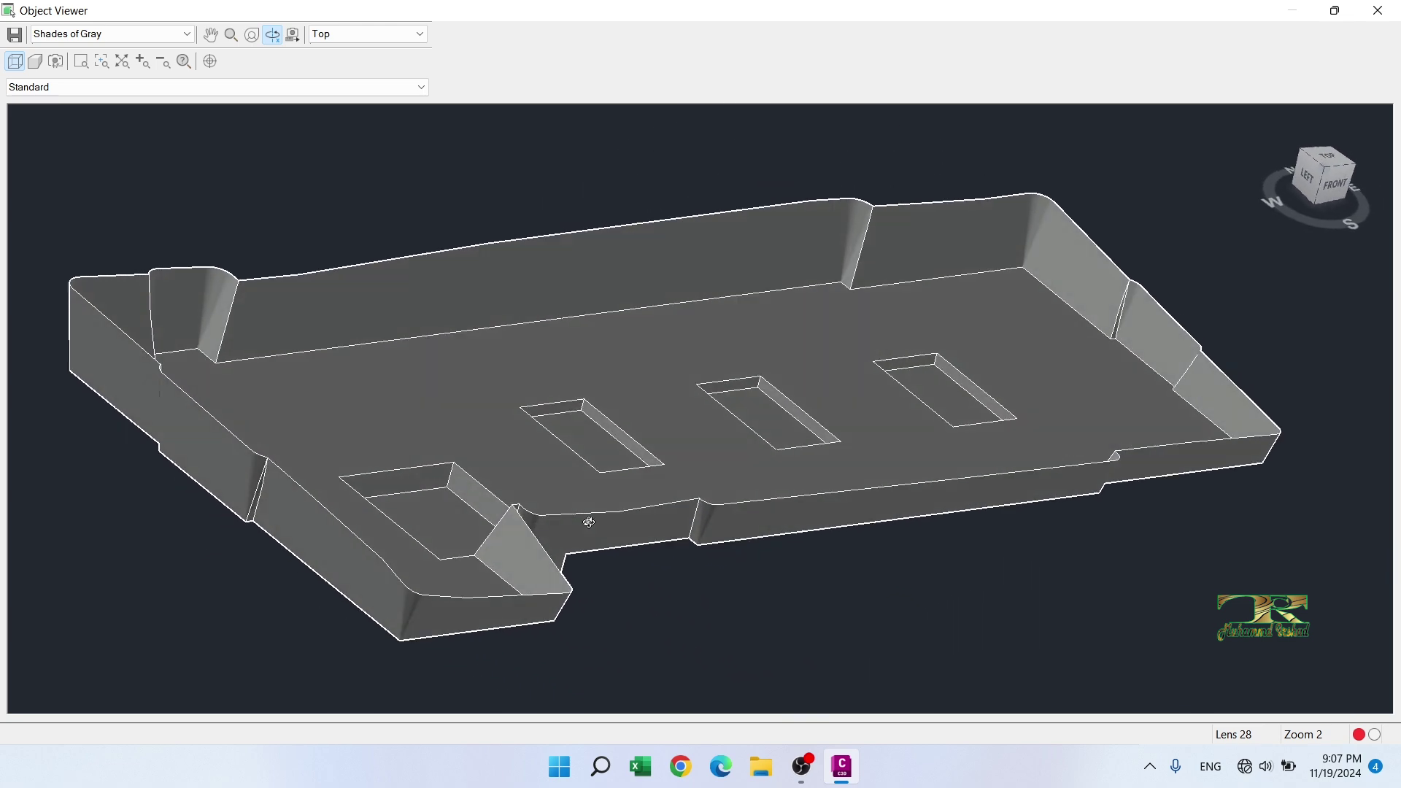
key(Escape)
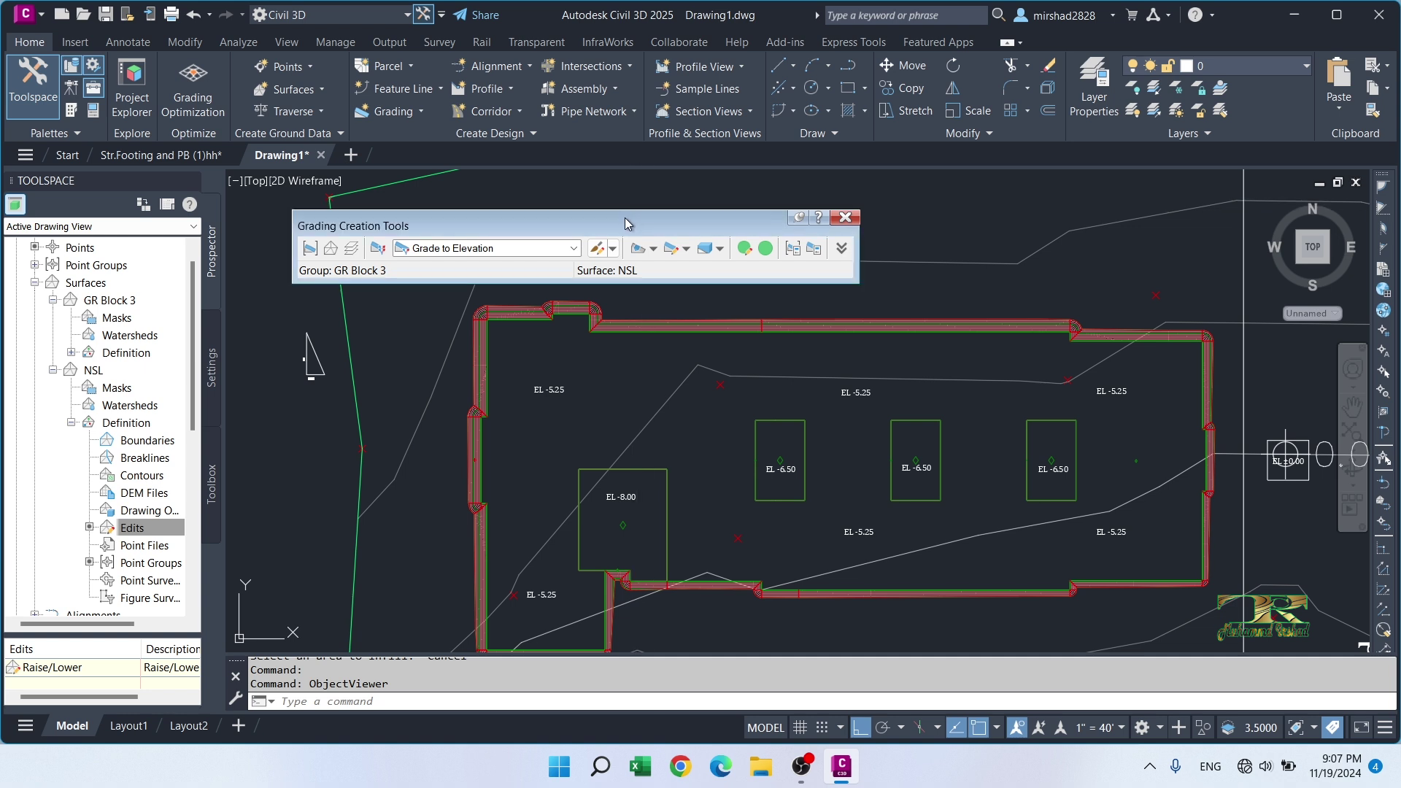
Step: Open the Grading Volume Tools to check the cut and fill volumes of the entire GR Block 3 group
drag(626, 229, 699, 232)
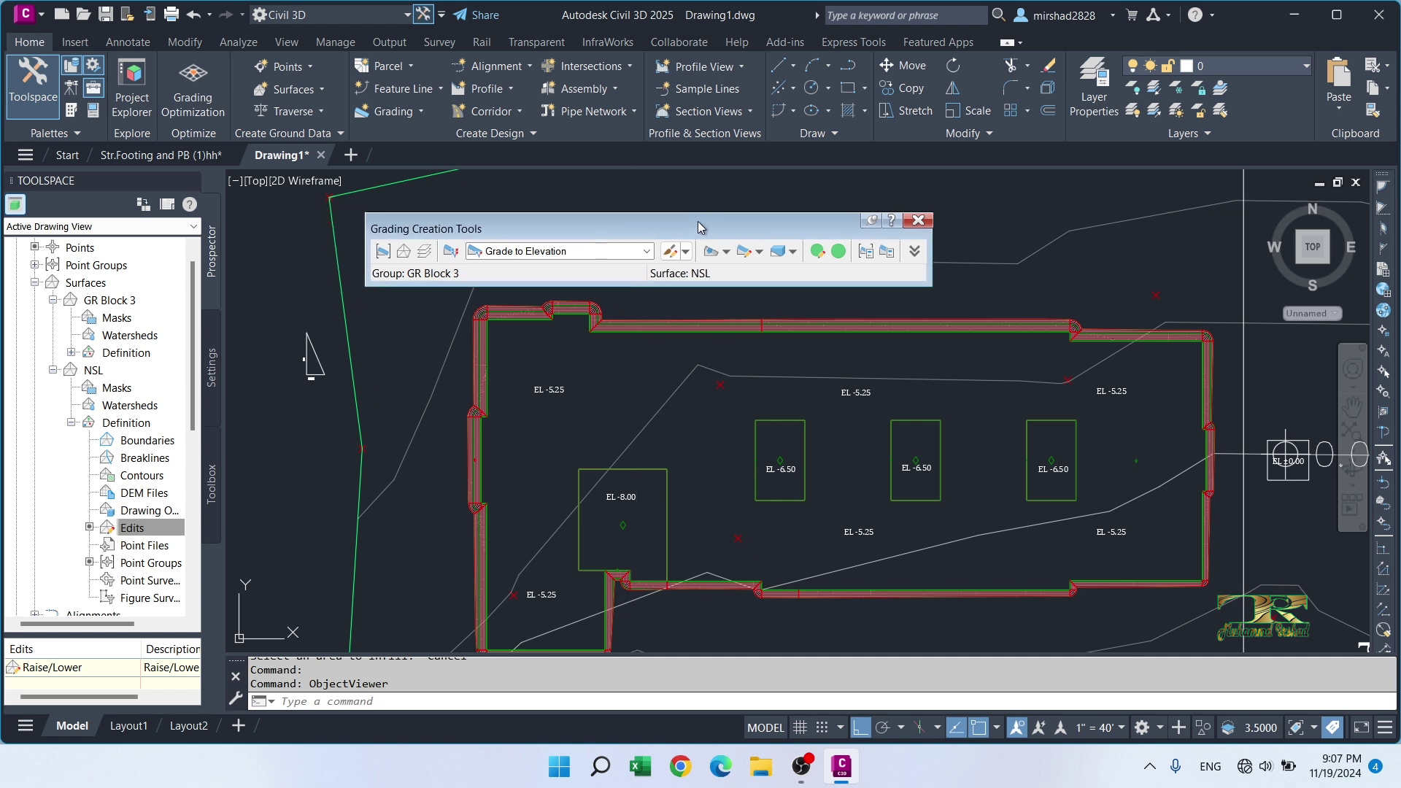
click(792, 253)
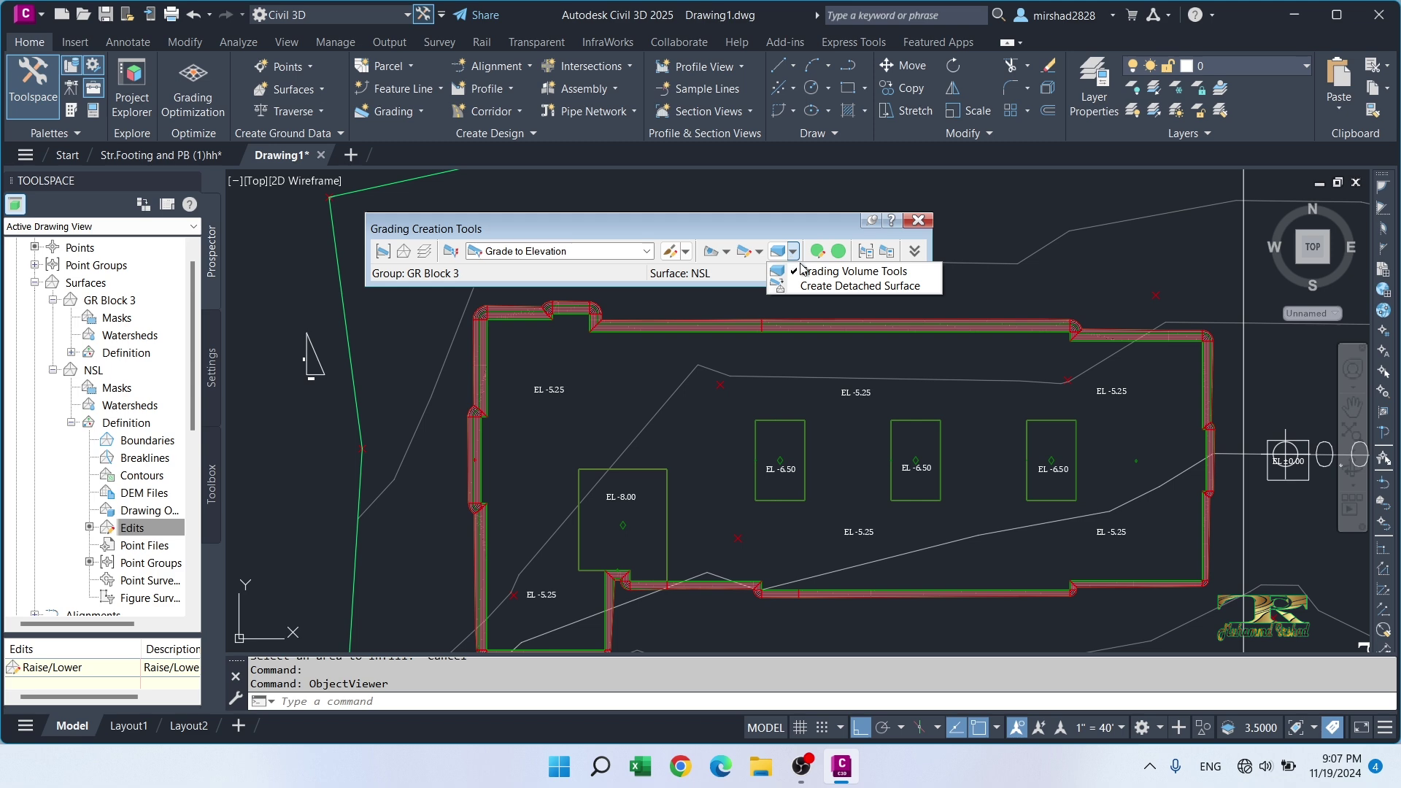
click(807, 274)
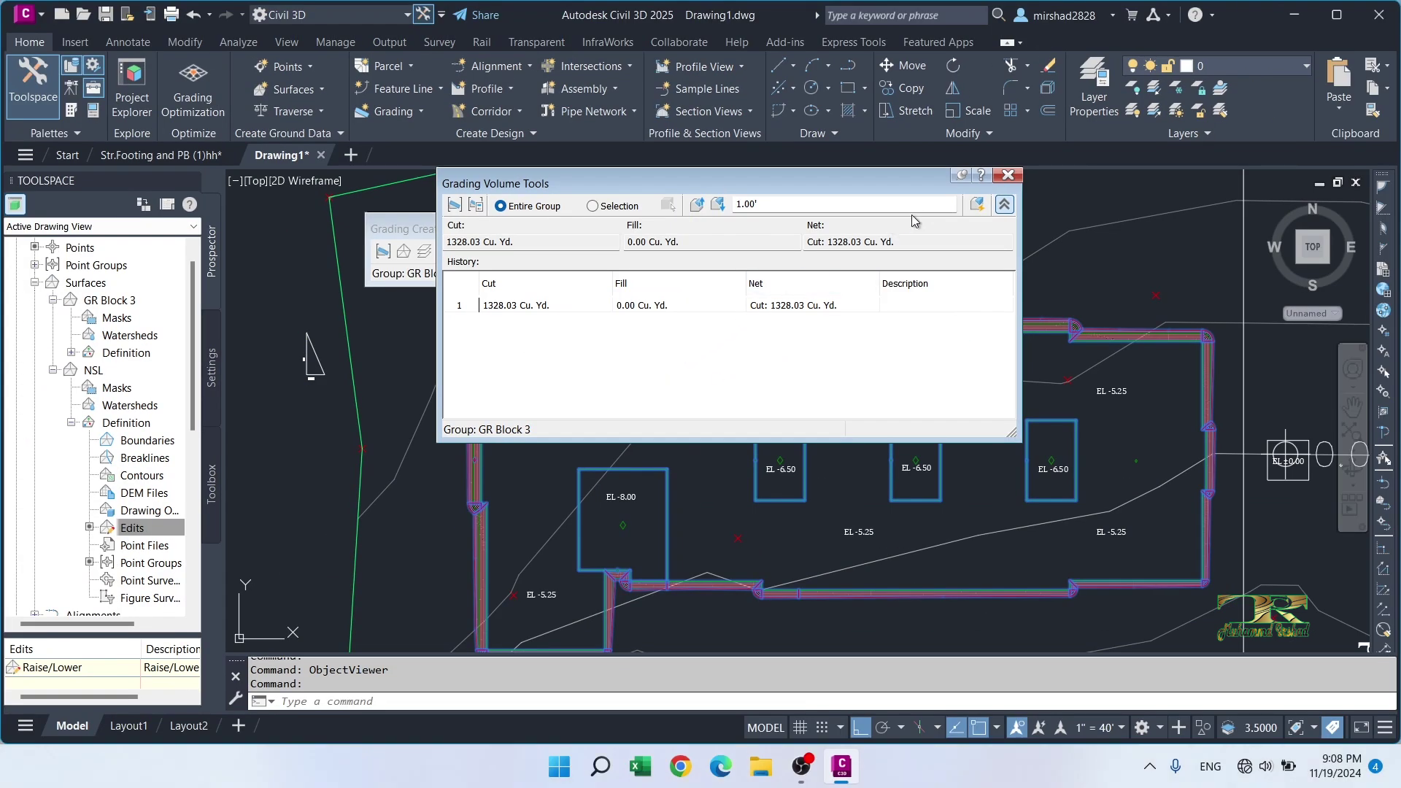
Step: Raise the entire GR Block 3 grading group by 1.00', and lower it again by 1.00'
click(703, 207)
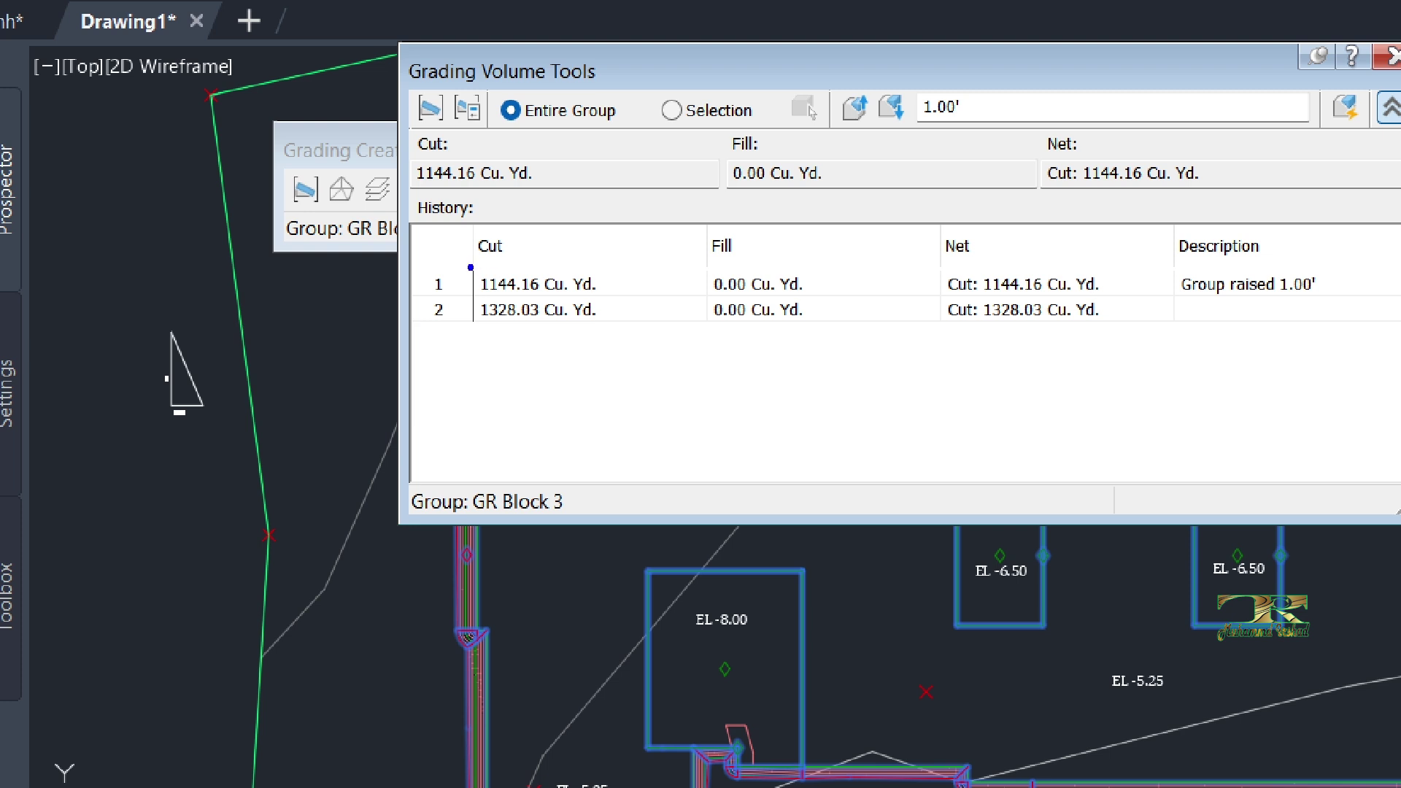
mouse_move(469, 266)
mouse_down()
mouse_move(649, 306)
mouse_move(649, 292)
mouse_up()
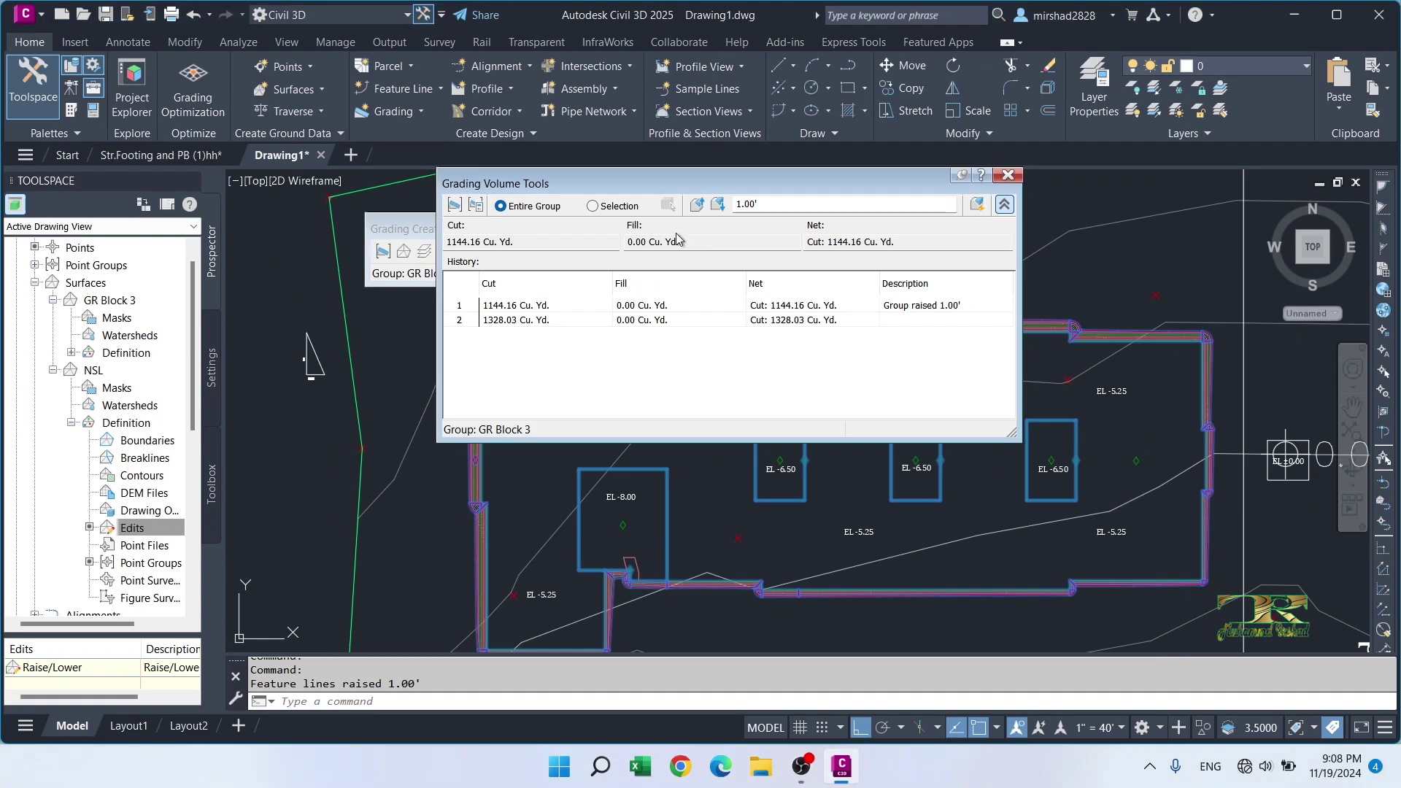
click(719, 206)
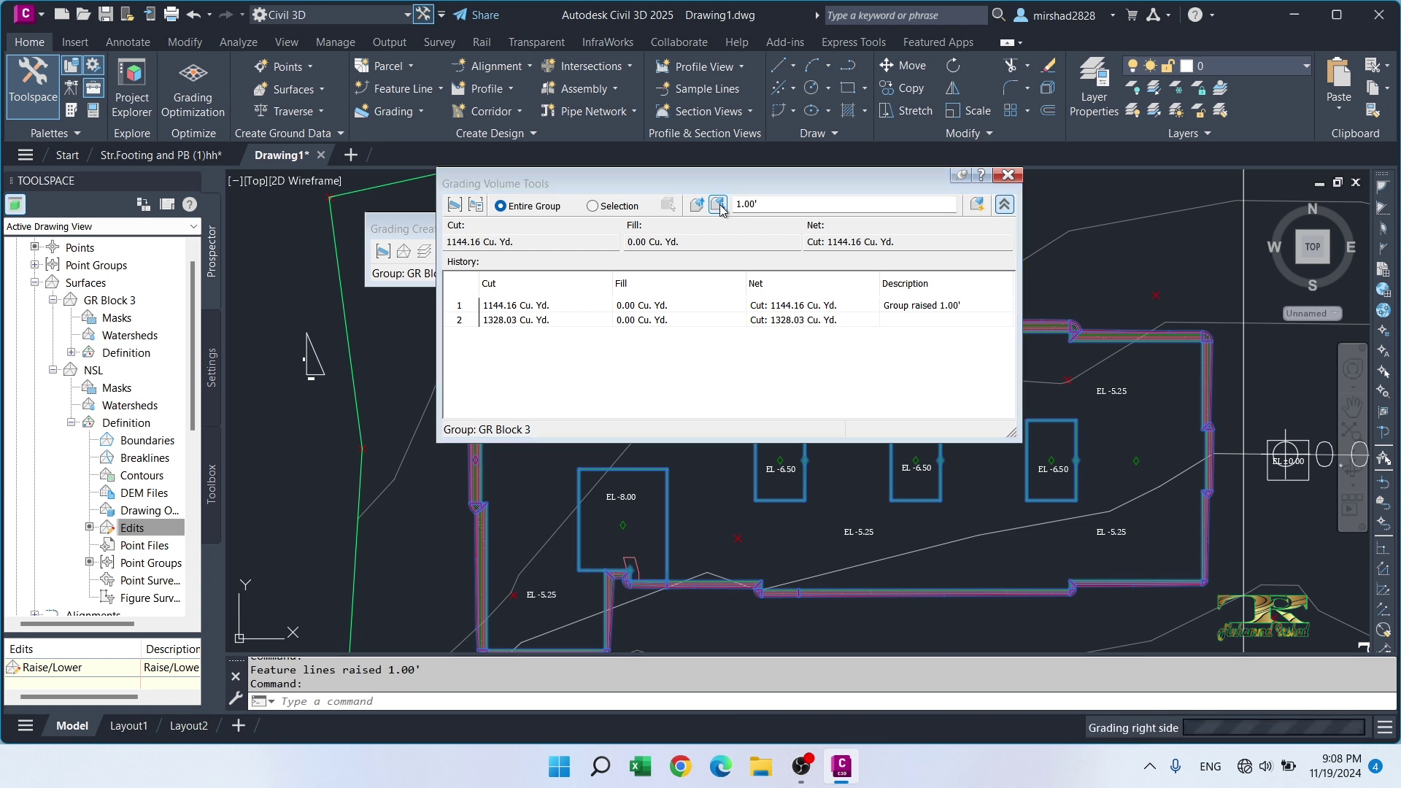